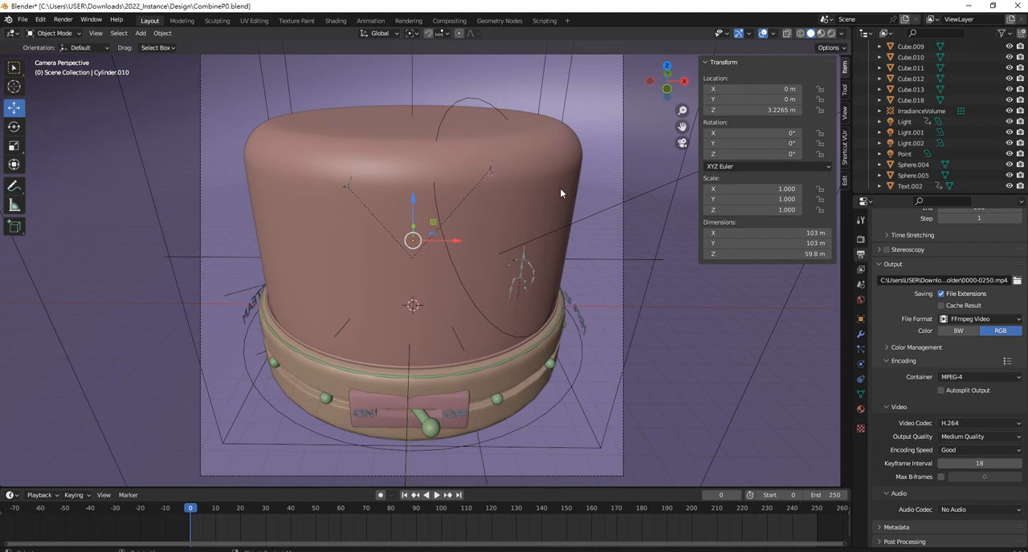
Hide the large dome cylinder covering the city model
left_click(560, 192)
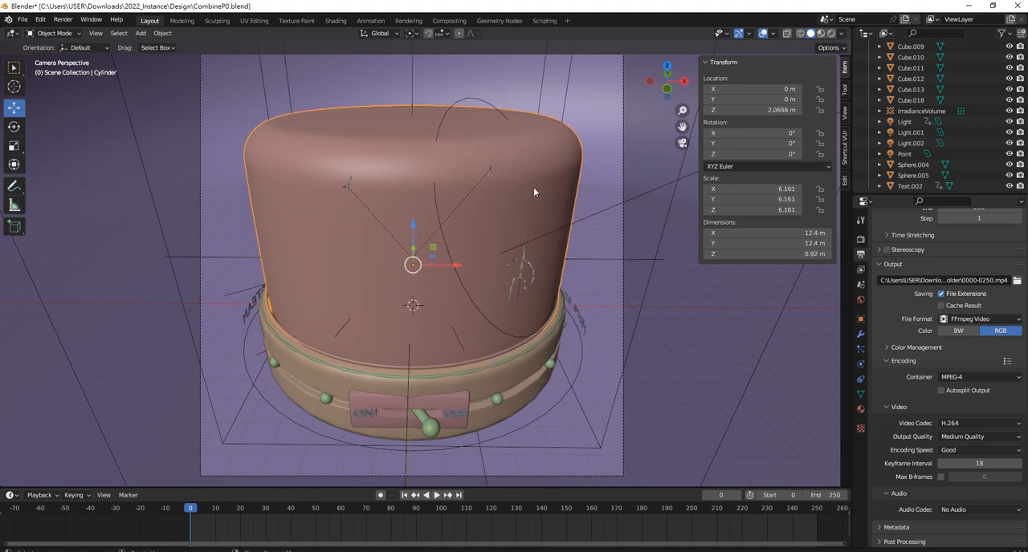
key("h")
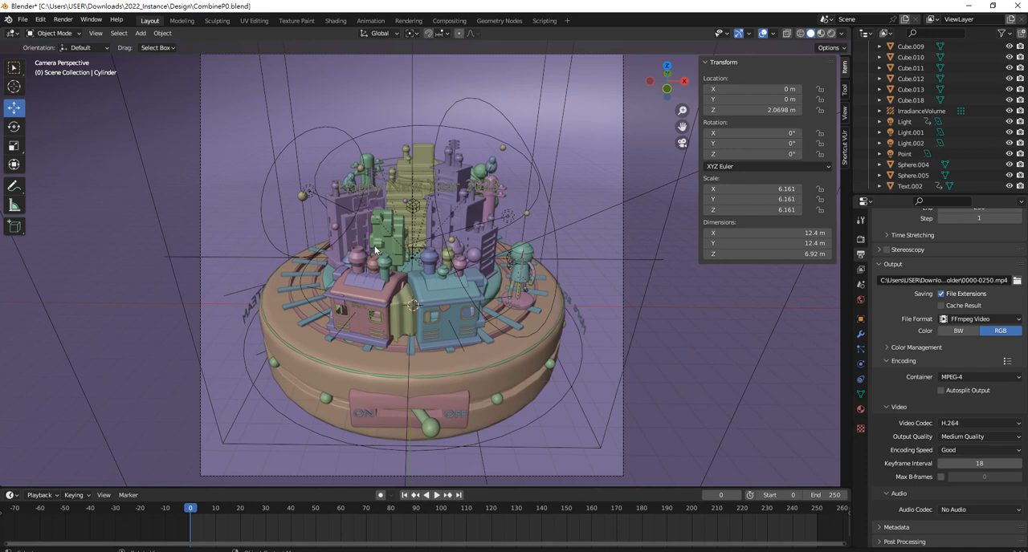
View the rail Bezier circle's animation curves in a temporary Graph Editor above the 3D viewport, and close that extra area
left_click_drag(851, 28, 848, 167)
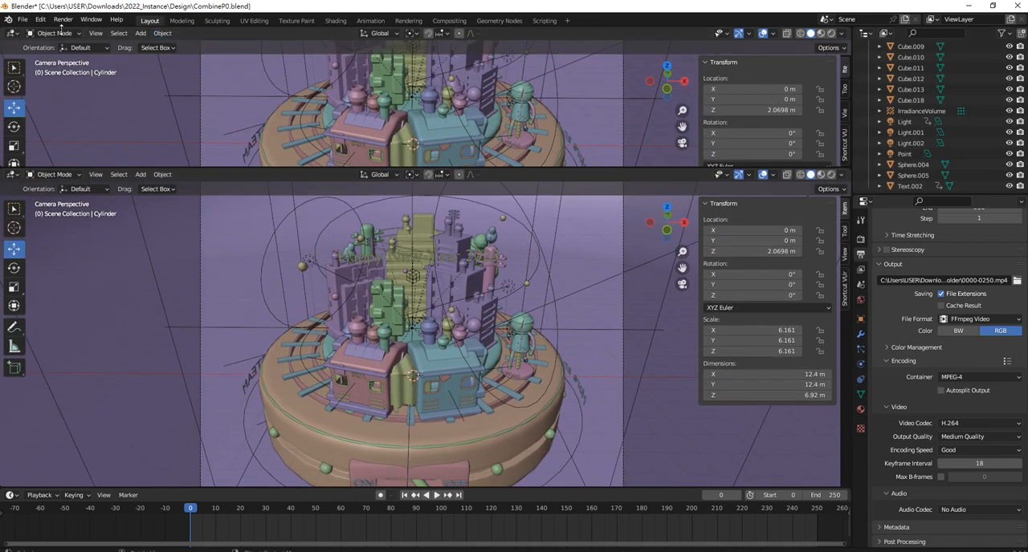
left_click(12, 34)
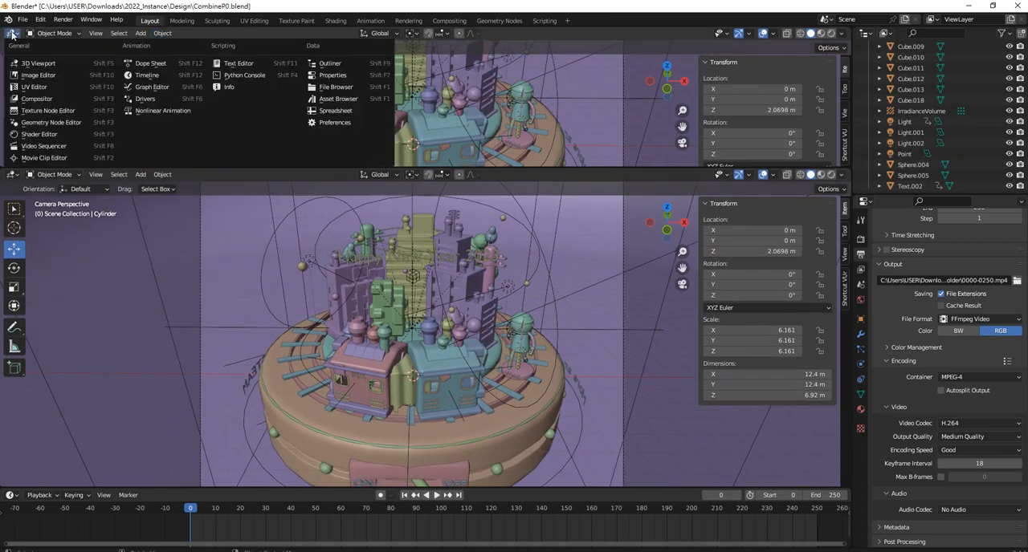
left_click(153, 86)
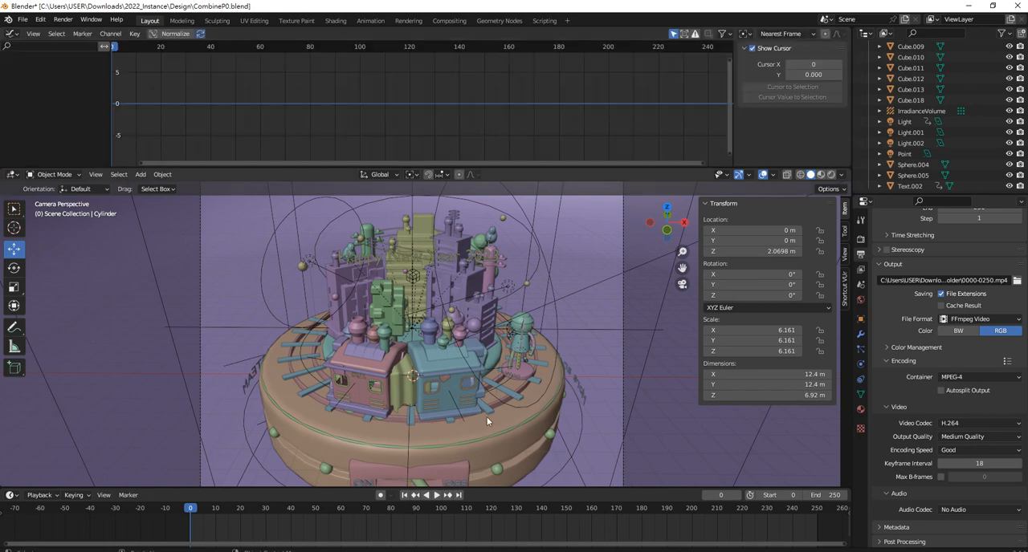
left_click(503, 383)
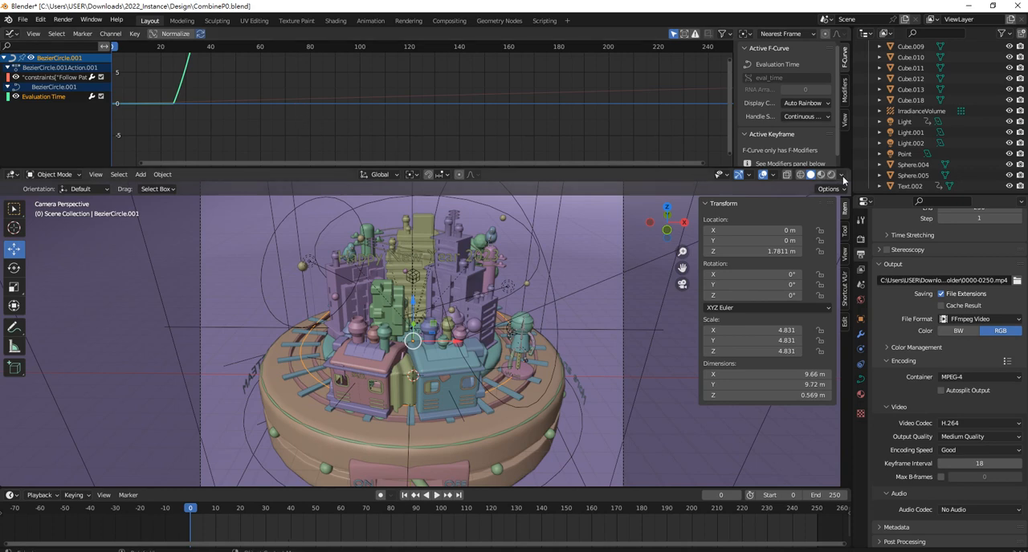
left_click_drag(849, 159, 851, 163)
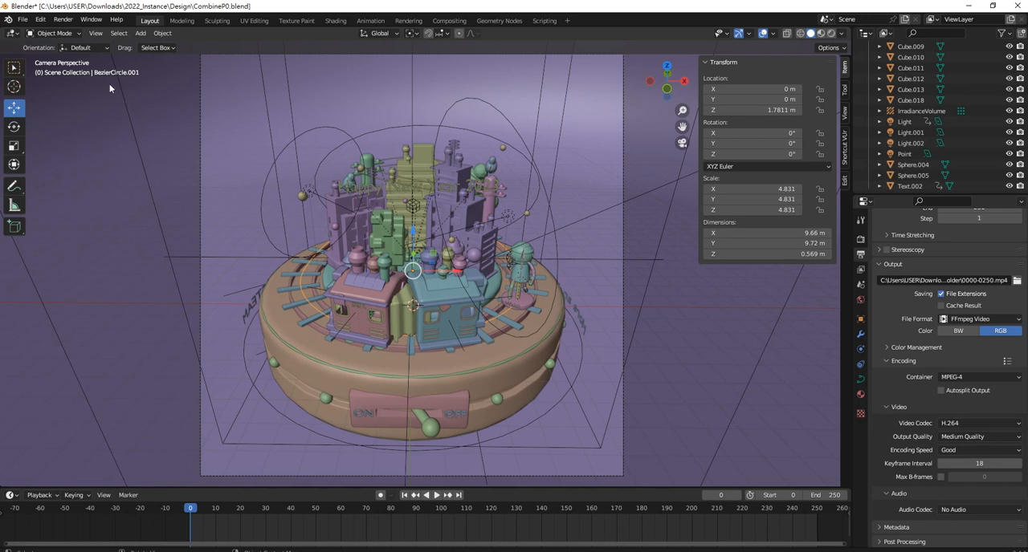
left_click(18, 35)
Switch the 3D viewport shading to Rendered
key("z")
left_click(504, 178)
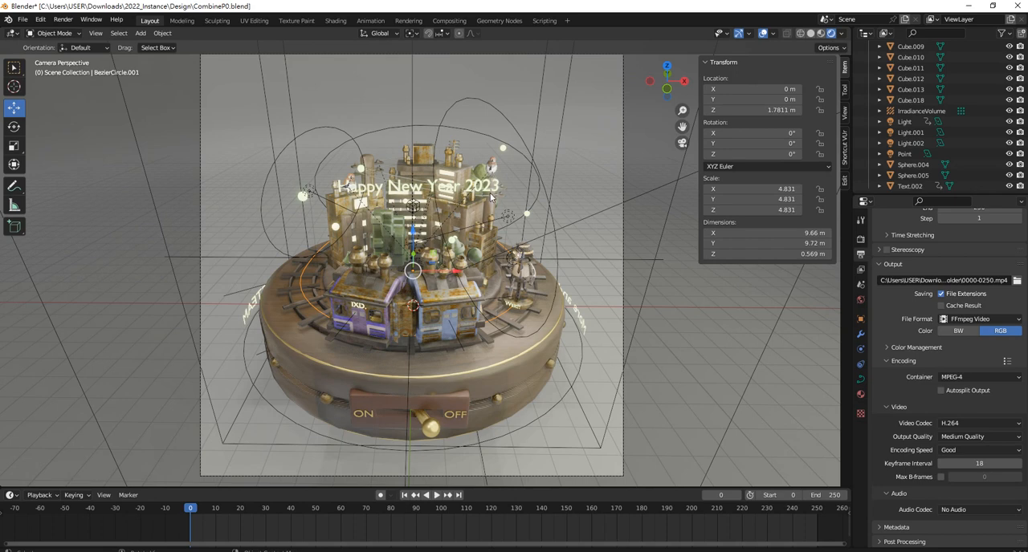
mouse_move(191, 512)
left_mouse_down()
mouse_move(526, 501)
mouse_move(190, 511)
left_mouse_up()
Delete the three existing lights Point, Light.001 and Light.002 around the city model
middle_click_drag(598, 283, 410, 151)
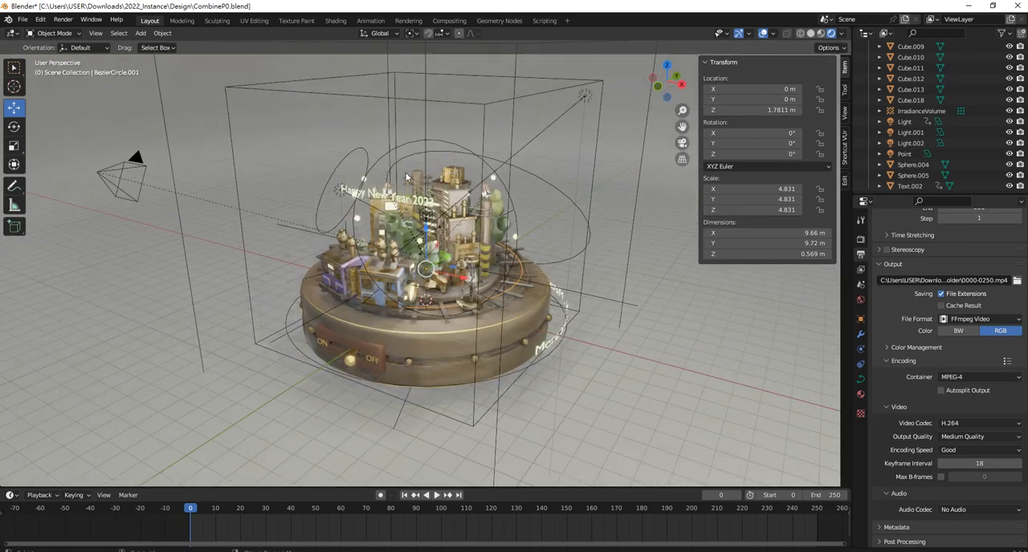
left_click(410, 153)
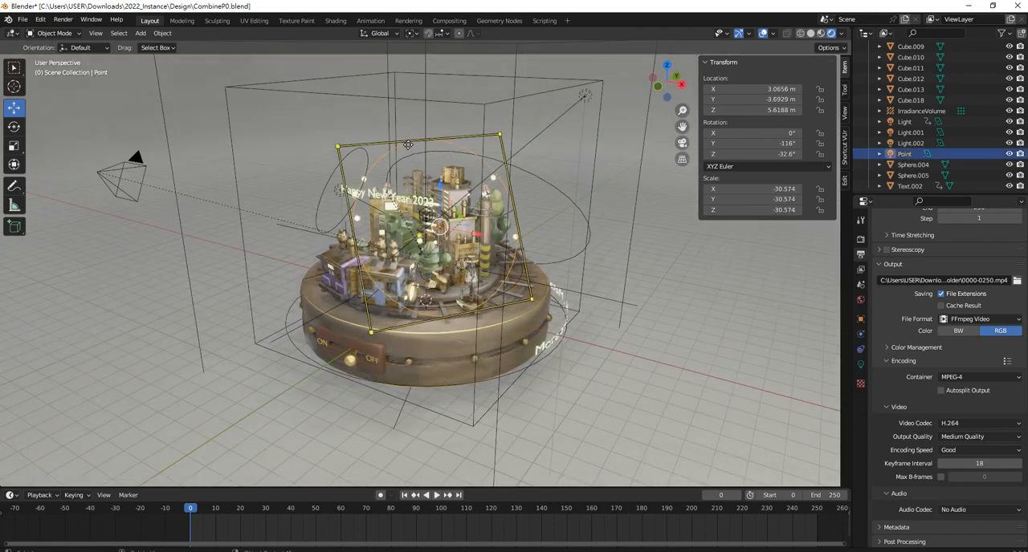
left_click(541, 178, "shift")
left_click(357, 148, "shift")
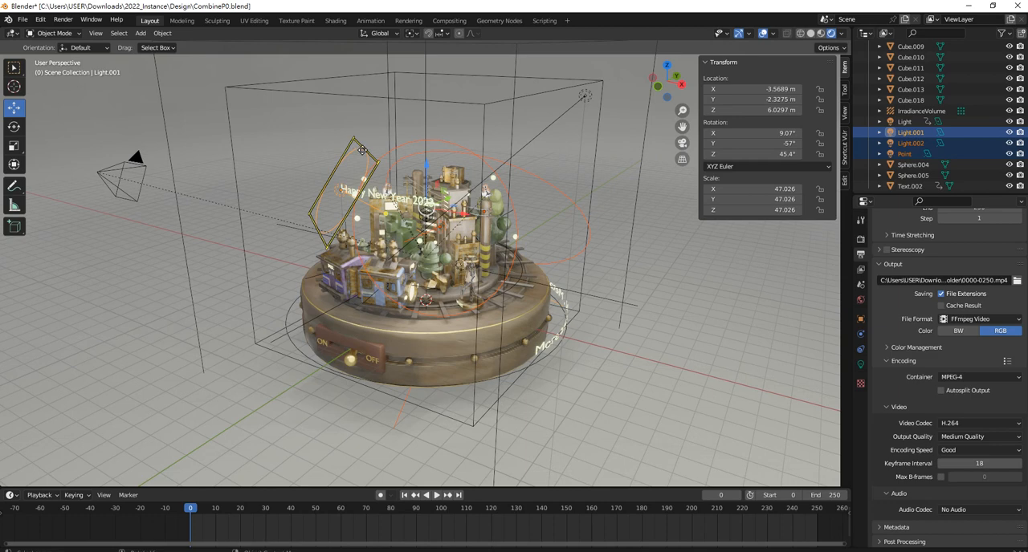
key("Delete")
Delete the box-shaped IrradianceVolume and the remaining light named Light
left_click(354, 95)
key("Delete")
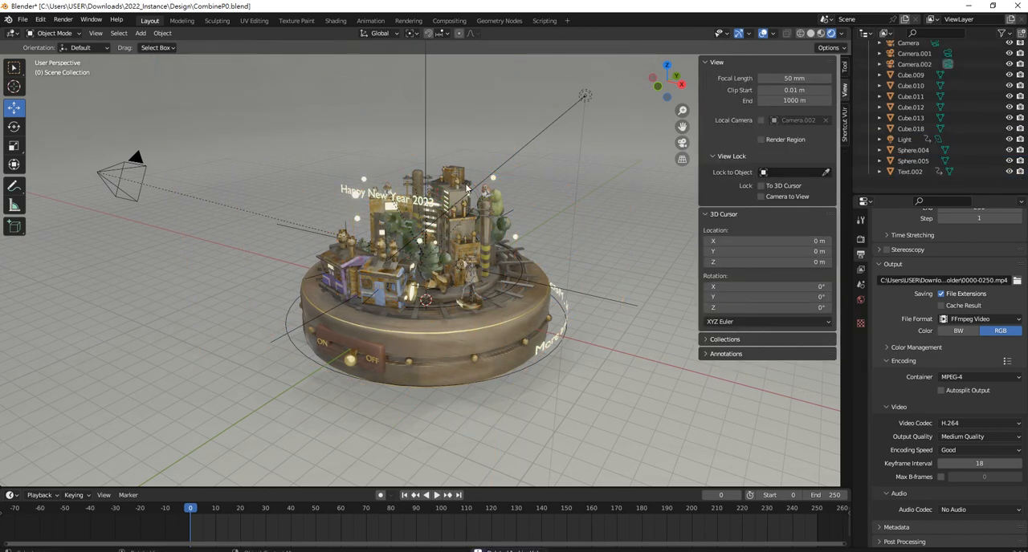
left_click(536, 136)
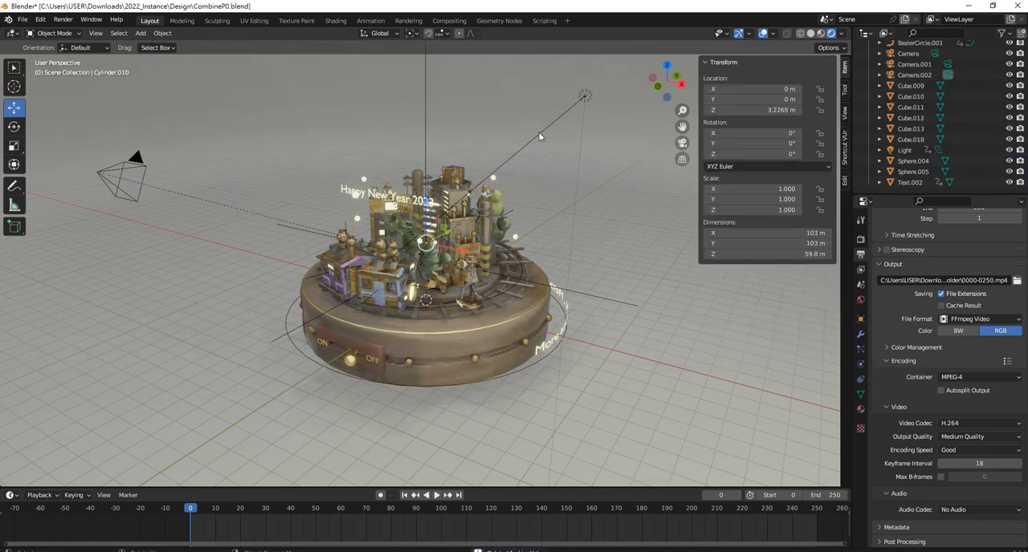
left_click(538, 135)
key("Delete")
Add an area light to the scene
middle_click_drag(538, 151, 455, 215)
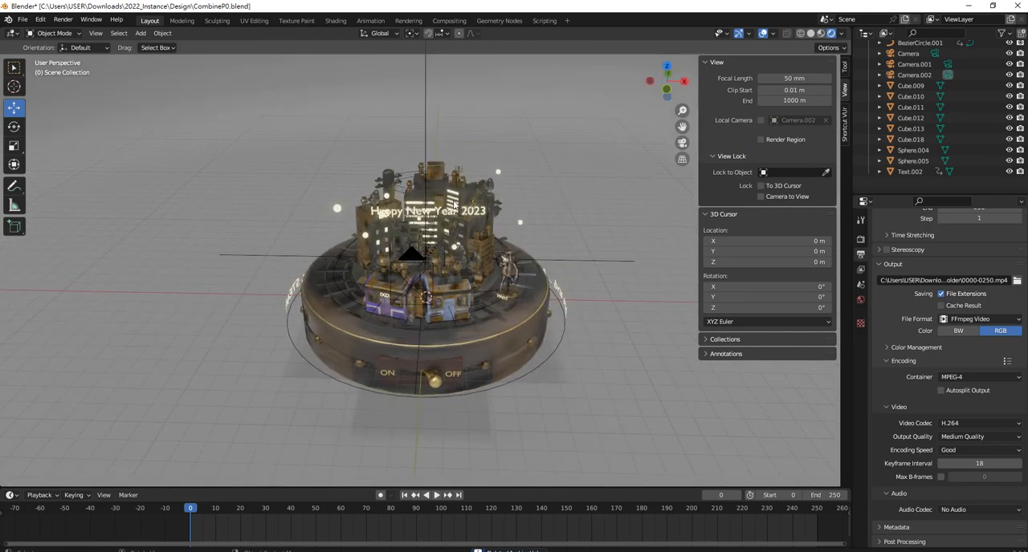
scroll(473, 256, "up", 2)
mouse_move(470, 298)
middle_mouse_down()
mouse_move(504, 310)
mouse_move(453, 261)
mouse_move(448, 240)
mouse_move(470, 289)
mouse_move(439, 262)
mouse_move(470, 296)
mouse_move(431, 272)
mouse_move(476, 280)
middle_mouse_up()
scroll(470, 289, "up", 2)
scroll(469, 290, "down", 3)
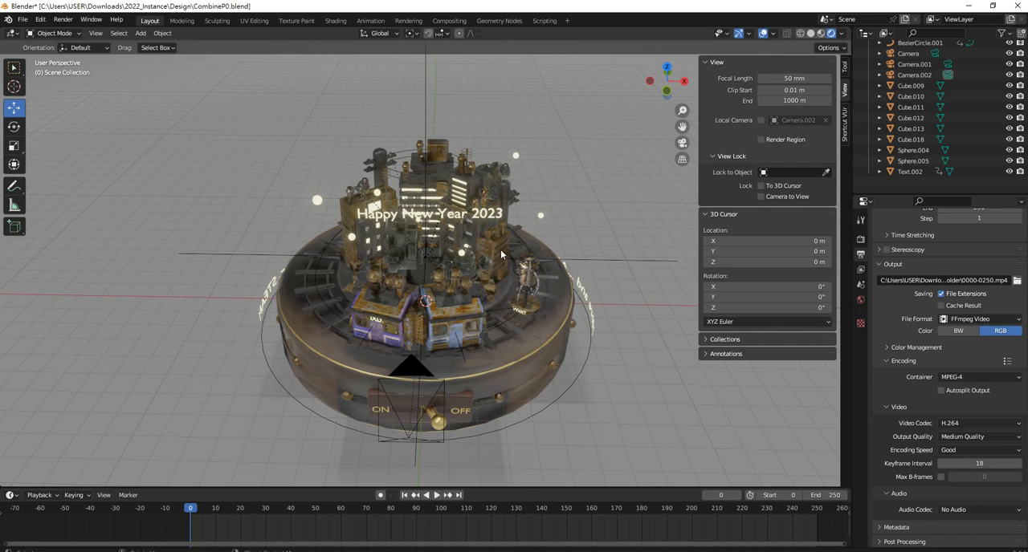
key("shift+a")
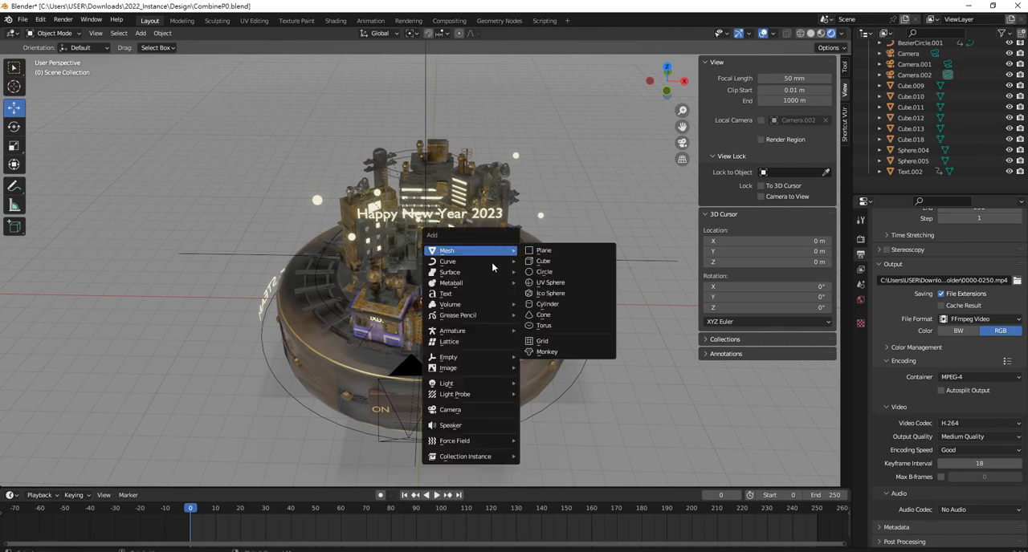
mouse_move(482, 386)
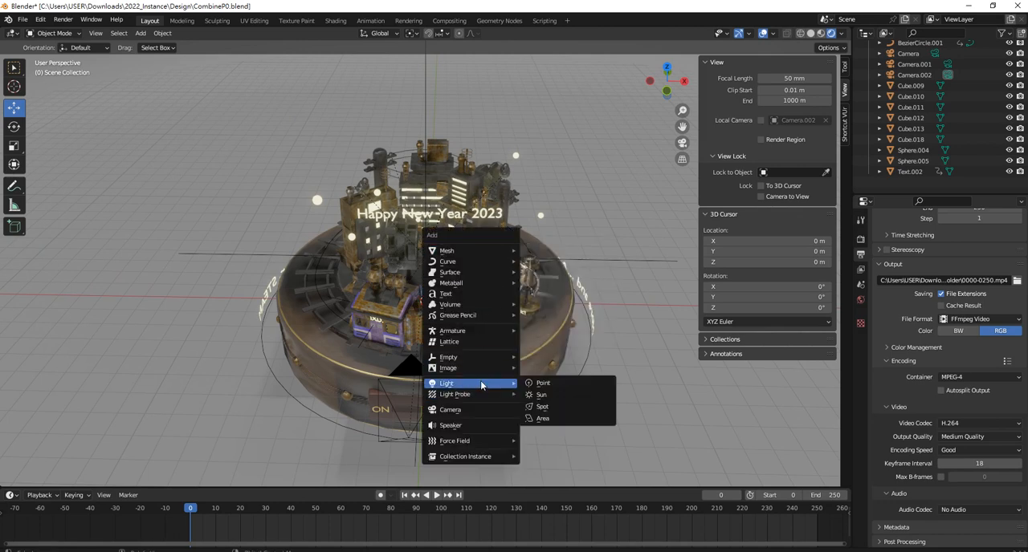
left_click(553, 418)
Enlarge the area light to a scale of about 5.83 and place it at about X 5.09 m, Z 4.47 m
left_click_drag(430, 265, 435, 191)
key("s")
left_click(505, 220)
middle_click_drag(505, 220, 476, 192)
left_click_drag(474, 216, 596, 227)
middle_click_drag(596, 227, 520, 248)
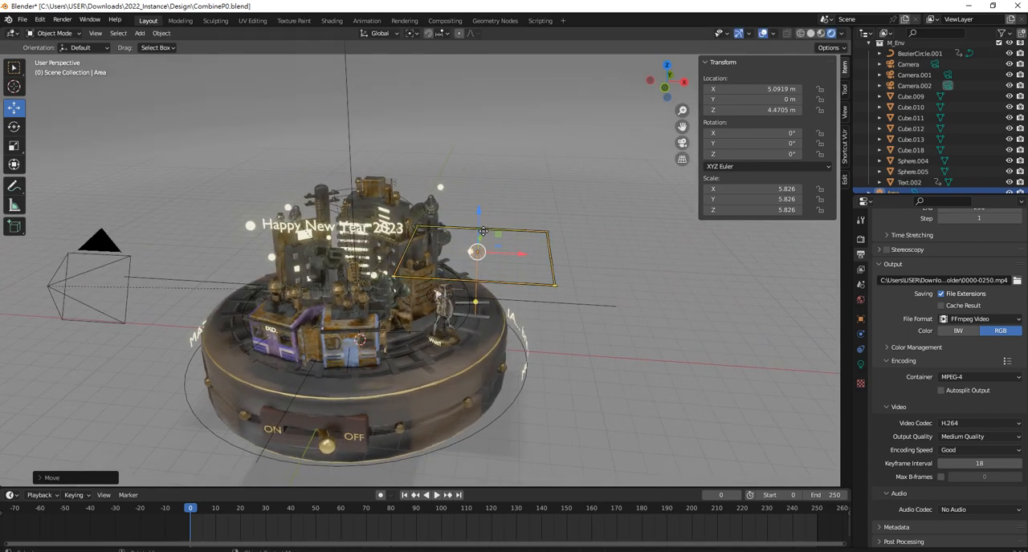
Hide the large backdrop cylinder Cylinder.010 that blocks the front view of the model
key("KP_1")
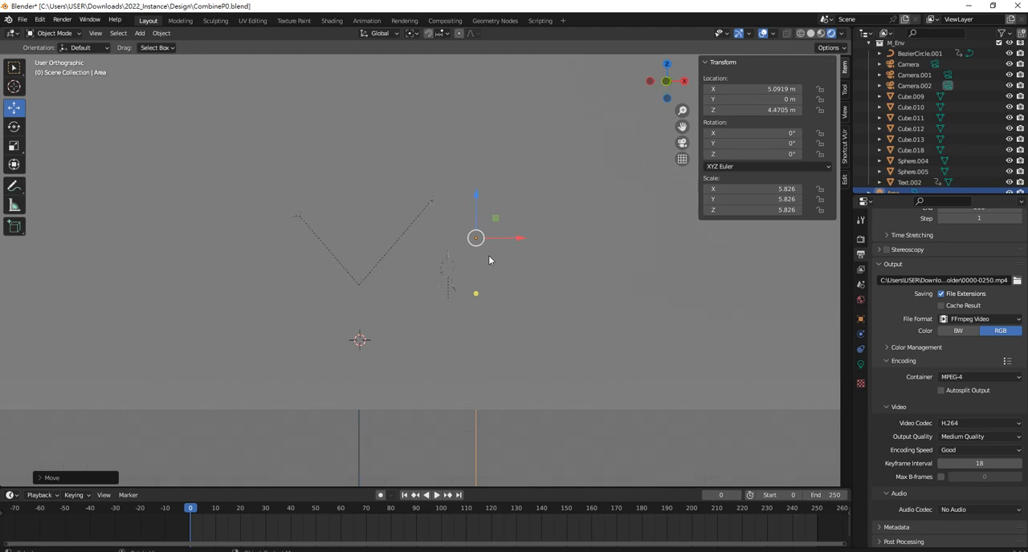
key("KP_3")
key("KP_1")
left_click(299, 154)
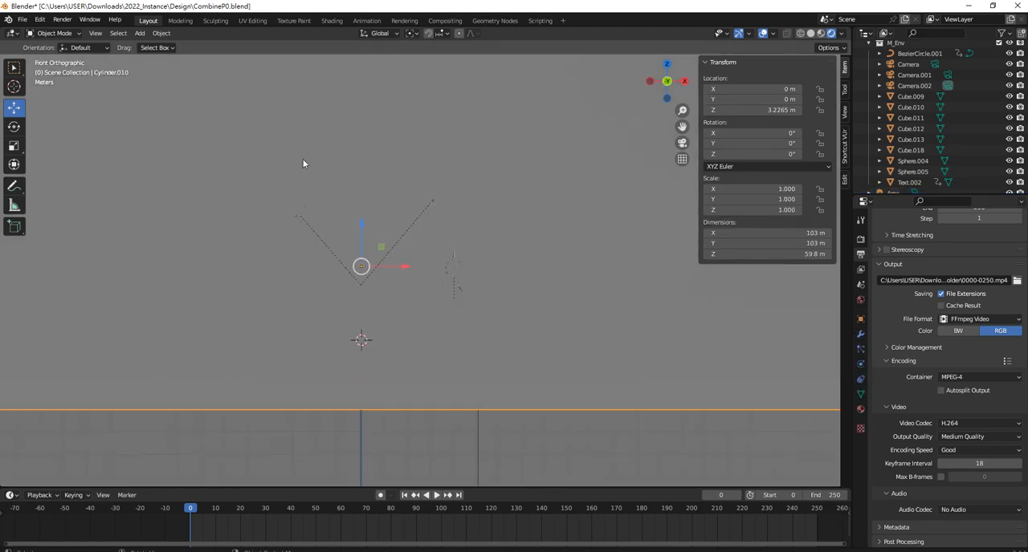
key("h")
scroll(485, 247, "up", 6)
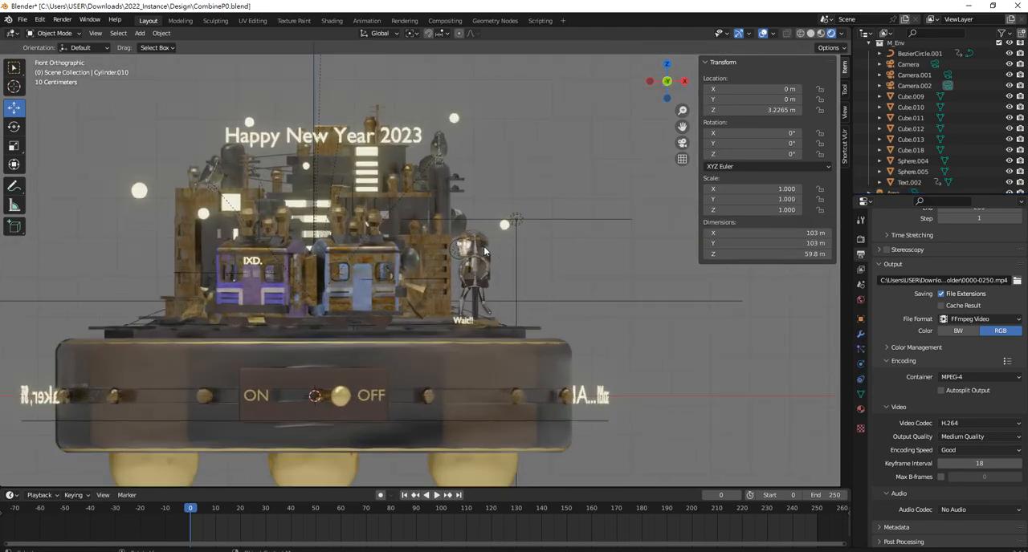
scroll(484, 248, "down", 4)
Reselect the area light beside the city and start the Shortcut VUr key display
left_click_drag(554, 256, 519, 190)
middle_click_drag(518, 192, 516, 223, "shift")
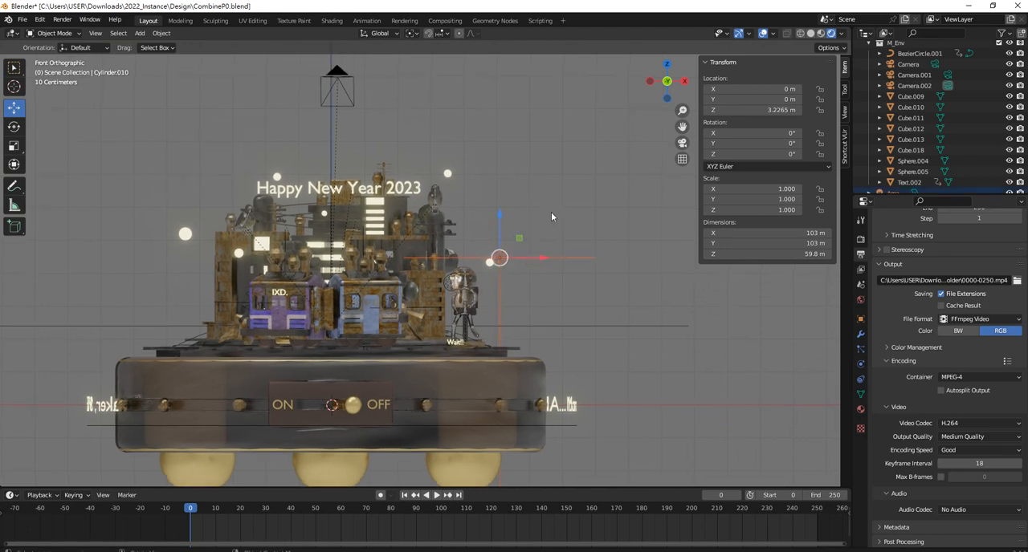
left_click(844, 147)
left_click(772, 78)
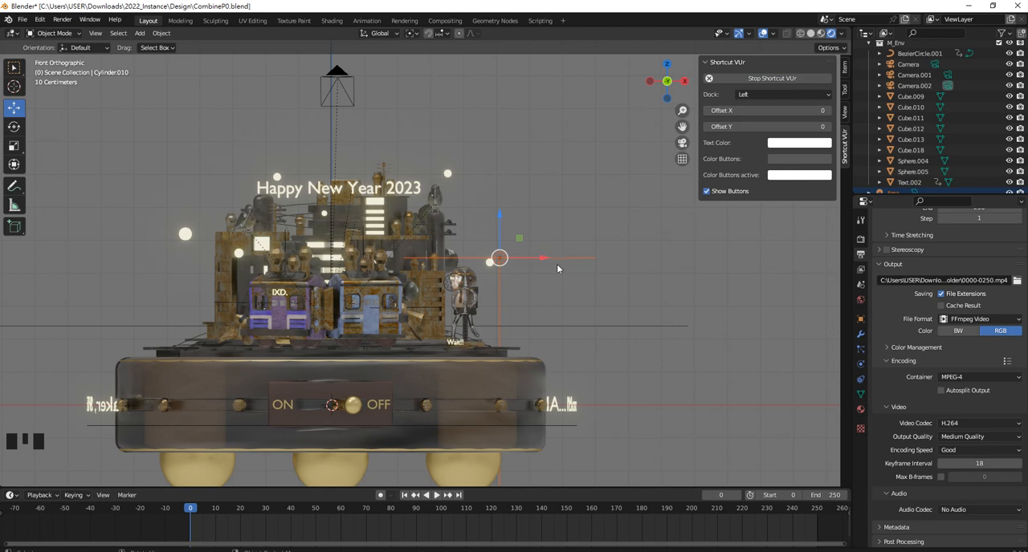
Tilt the area light slightly about X and about 52° about Y, and move it up and outward along X
key("r")
key("x")
left_click(568, 235)
key("Escape")
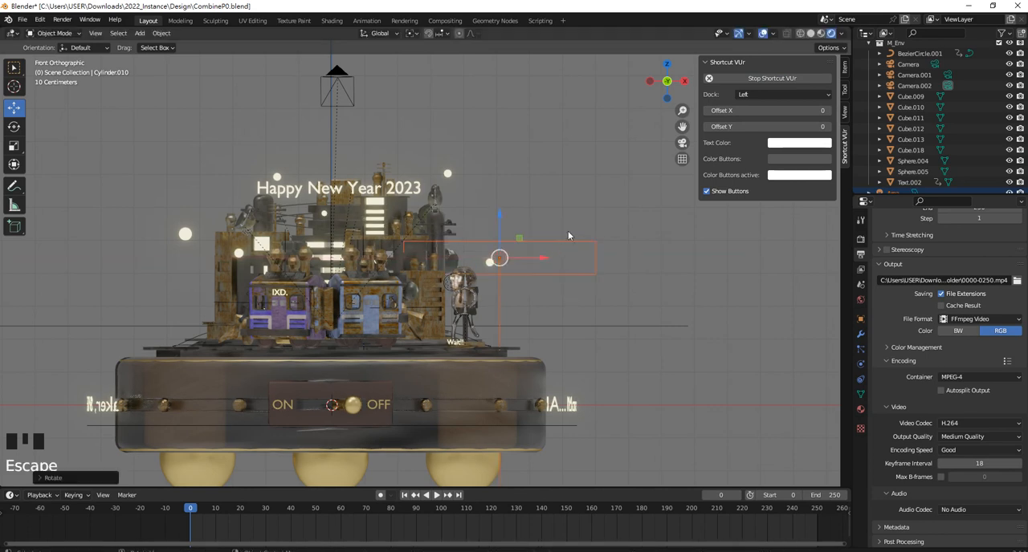
key("r")
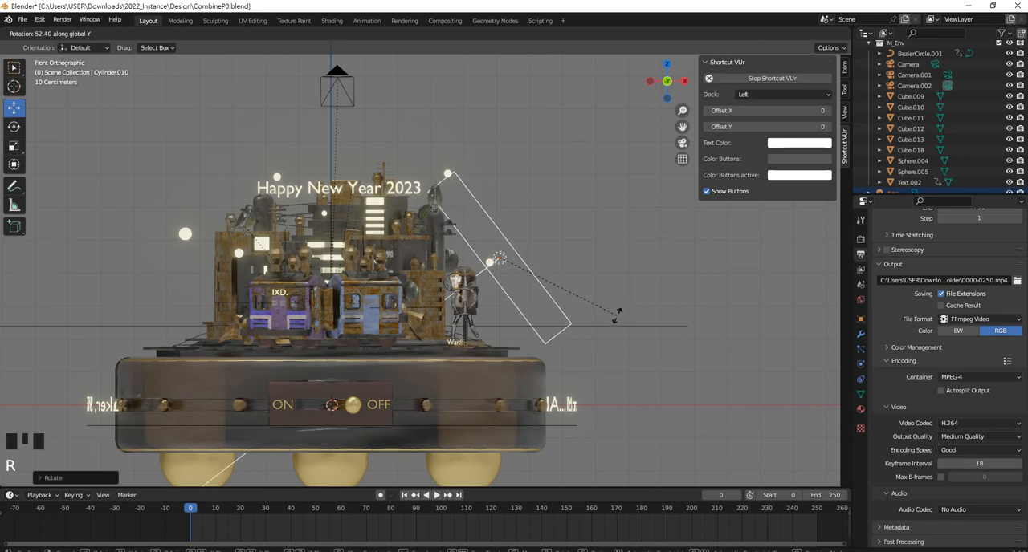
left_click(539, 273)
left_click_drag(502, 219, 501, 159)
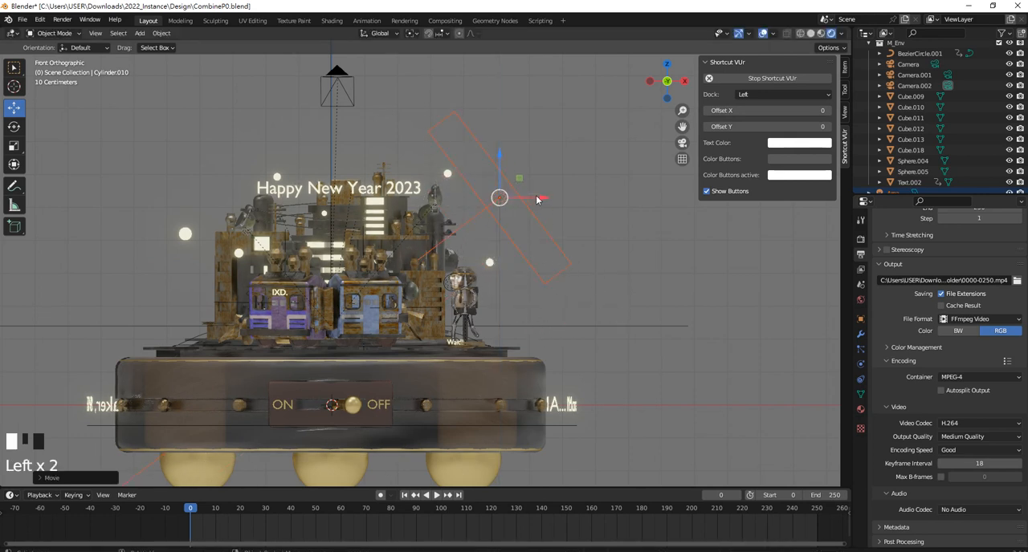
left_click_drag(540, 198, 577, 199)
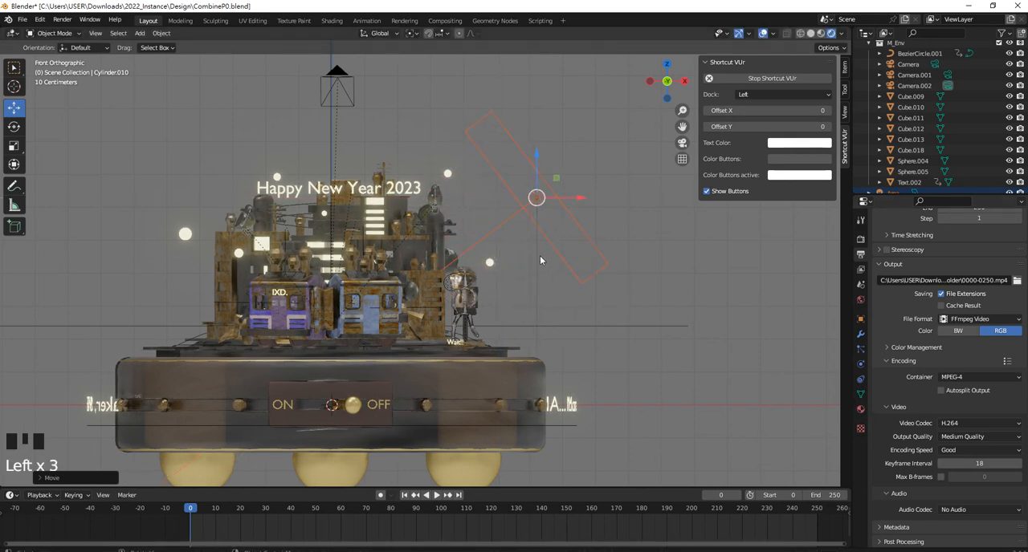
Set the area light's power to 1000 W
left_click(510, 221)
left_click(860, 364)
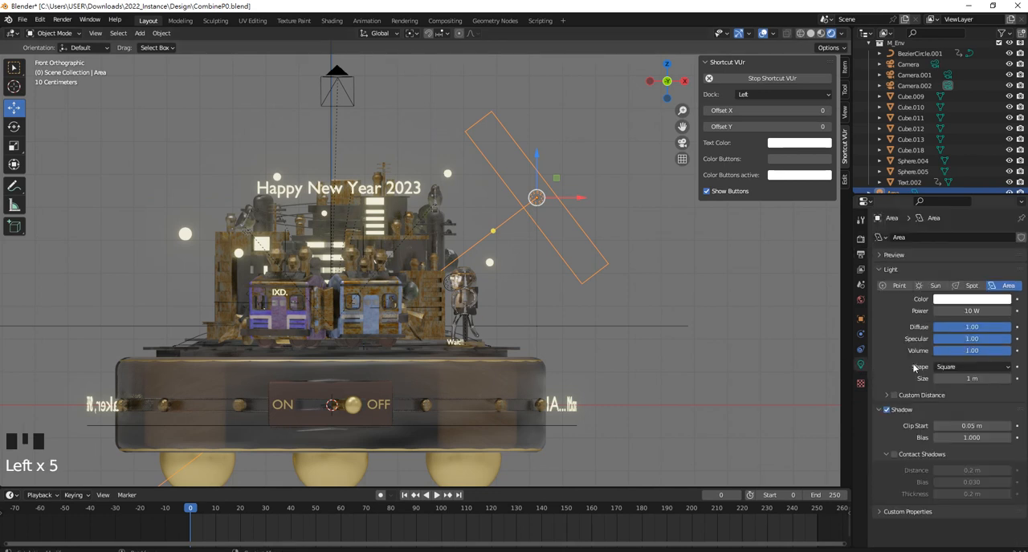
left_click(946, 312)
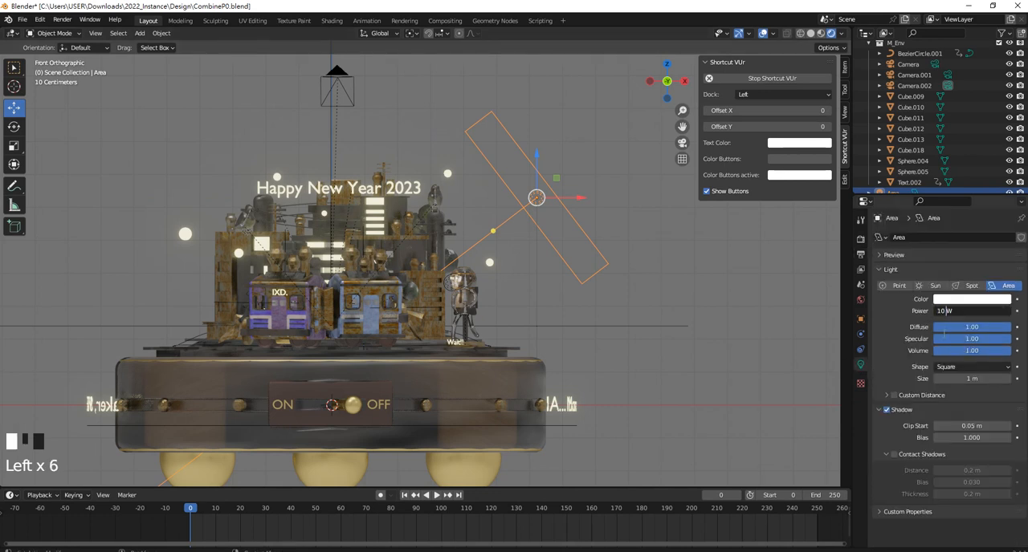
key("BackSpace")
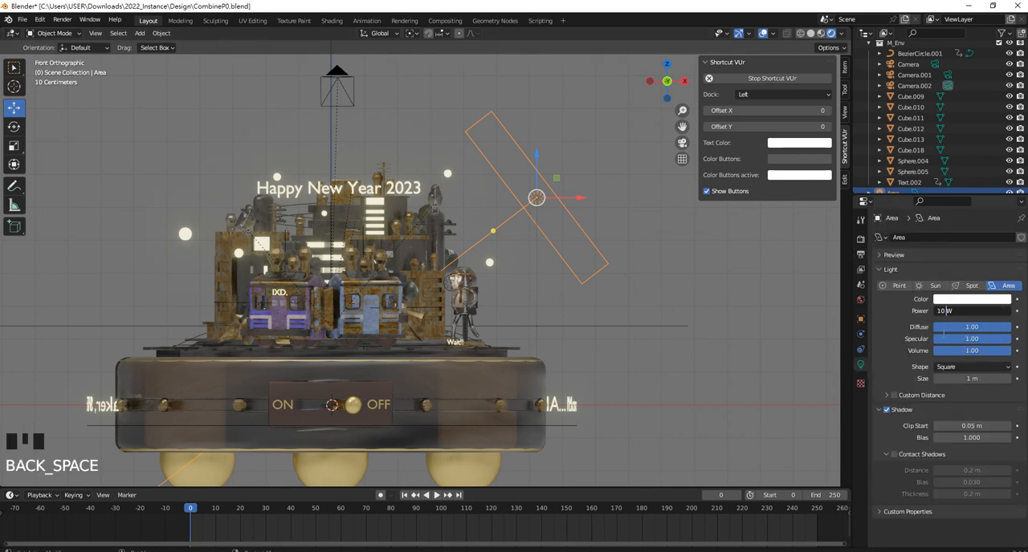
type("00")
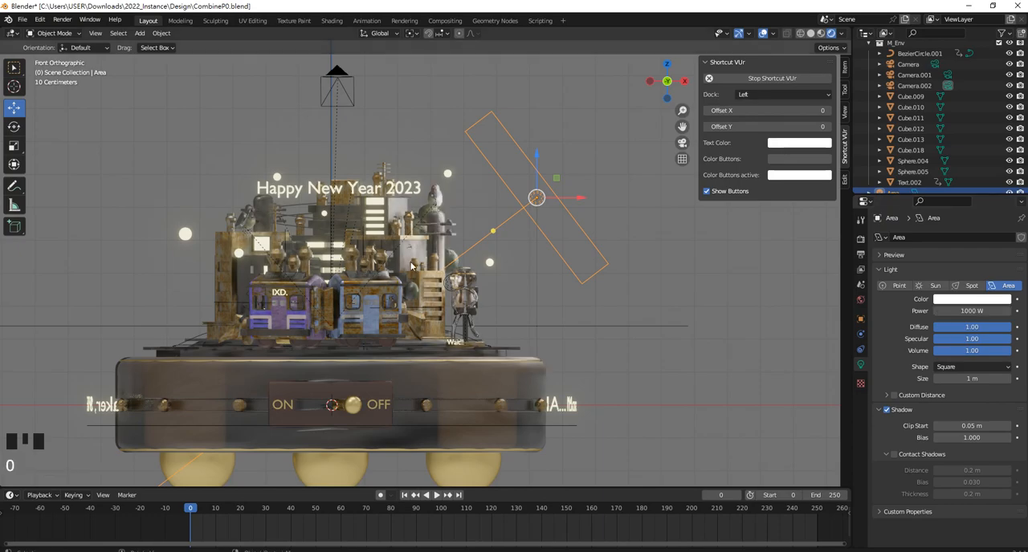
Move the area light along Y toward the front of the city and rotate it about Z to face the model
middle_click_drag(433, 265, 514, 234)
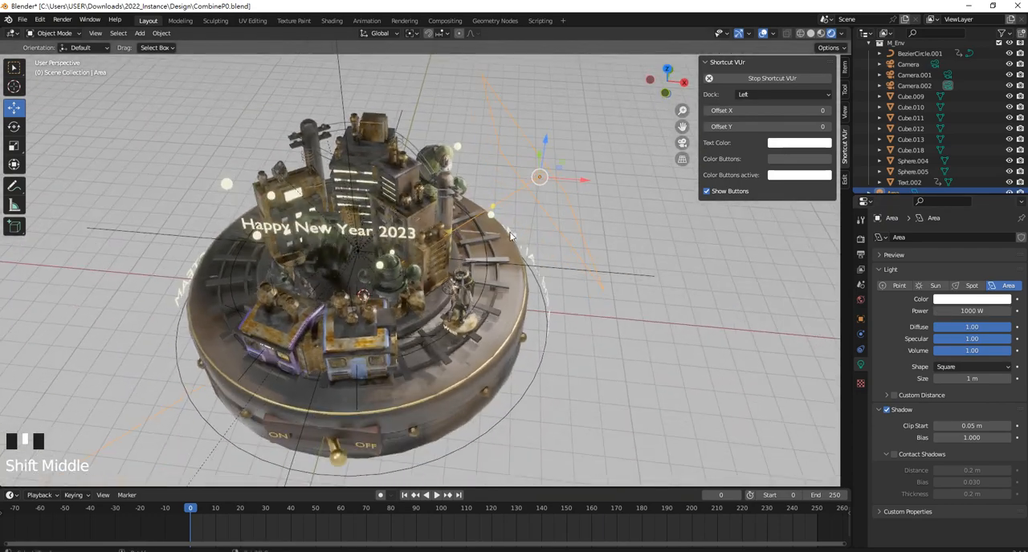
scroll(514, 233, "down", 2)
key("KP_7")
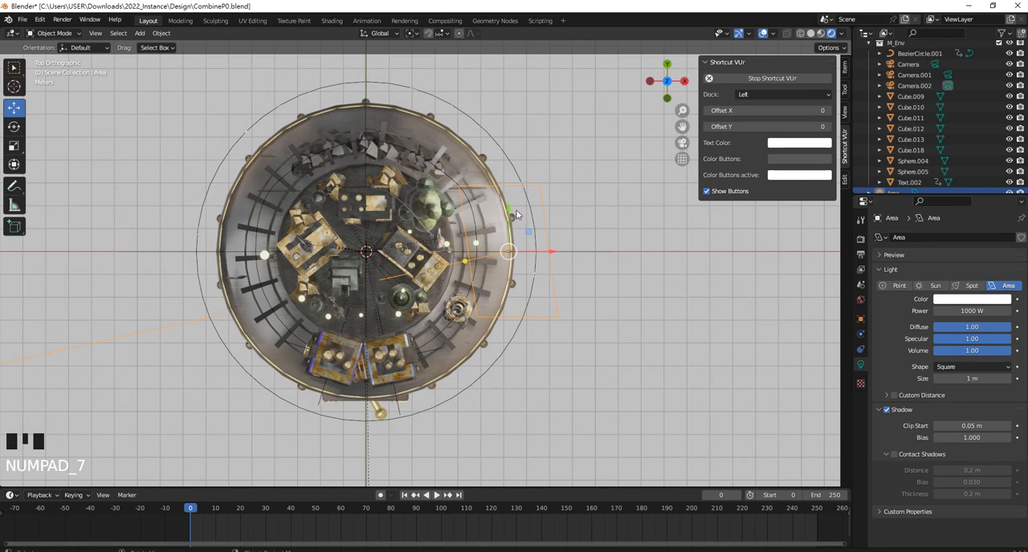
left_click_drag(519, 214, 511, 306)
middle_click_drag(511, 306, 541, 279, "shift")
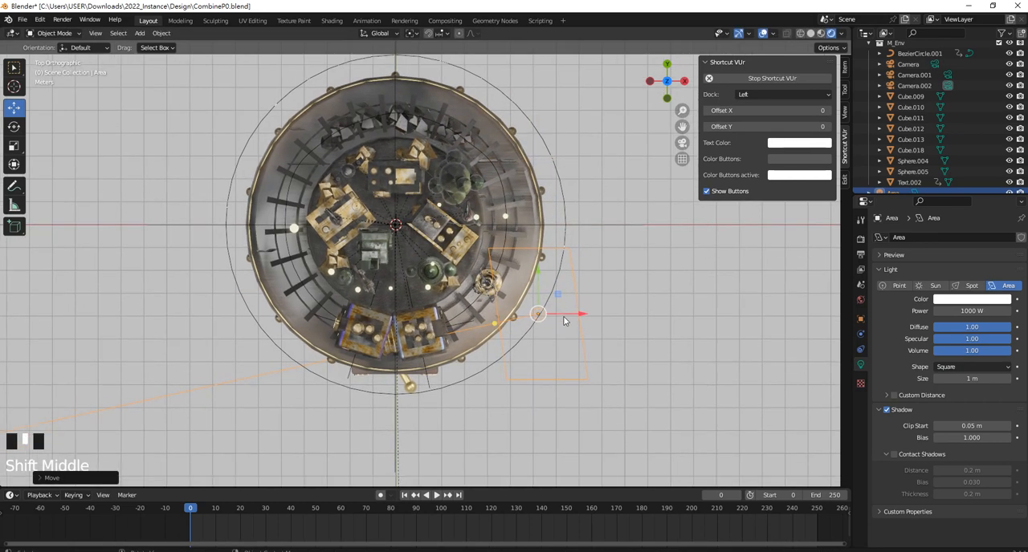
key("r")
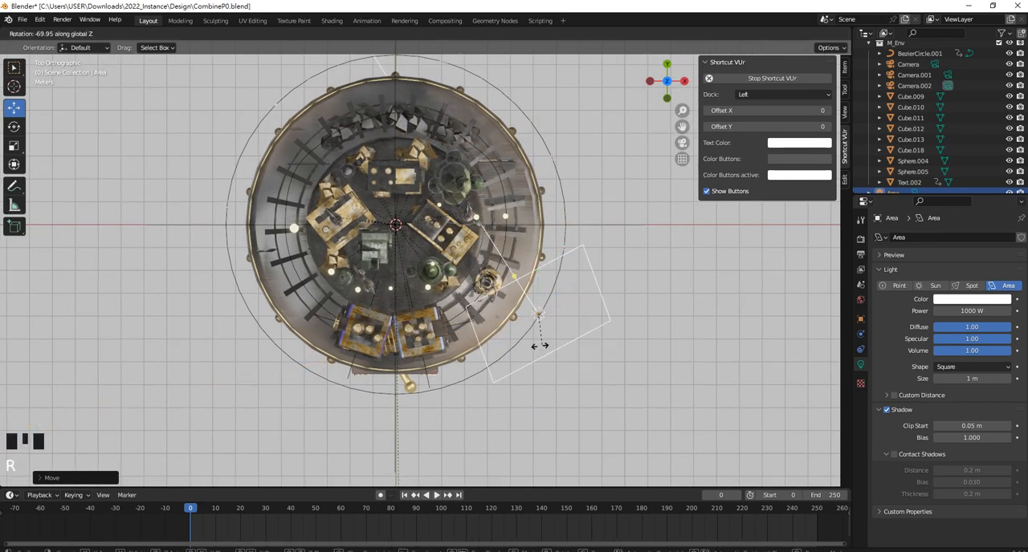
left_click(560, 341)
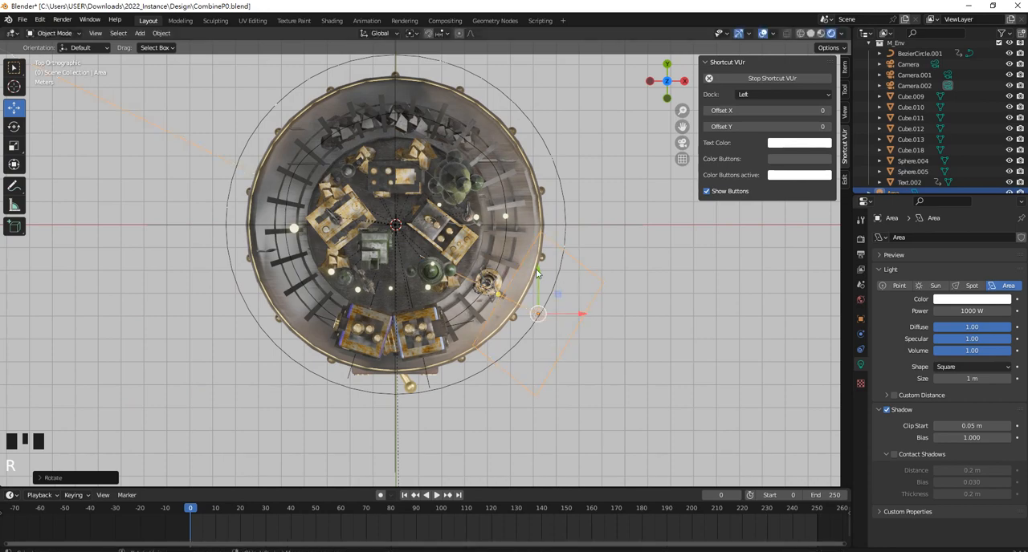
left_click_drag(540, 278, 539, 286)
Enlarge the area light uniformly, trying several scales and settling on a size roughly as tall as the whole model
middle_click_drag(540, 291, 489, 249)
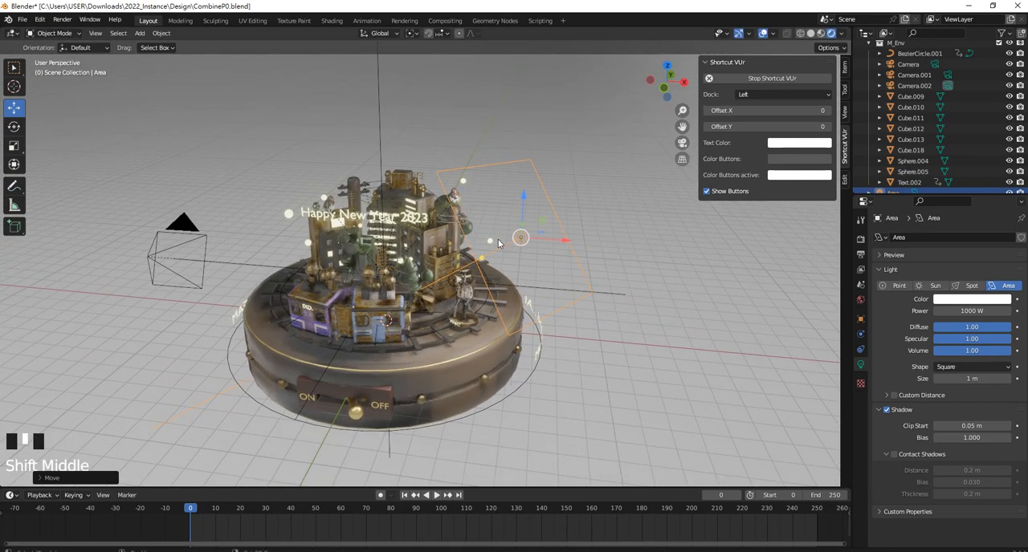
key("s")
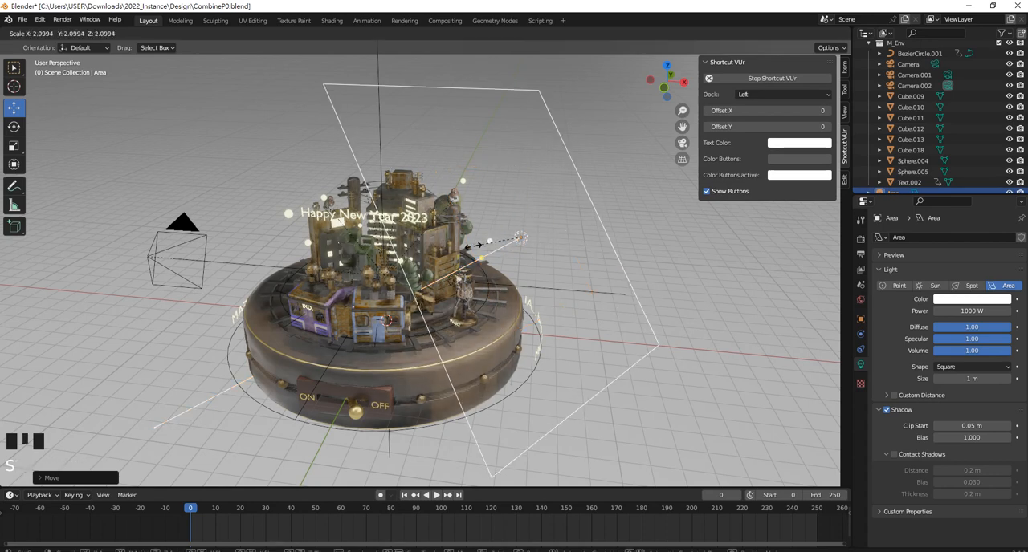
left_click(375, 405)
scroll(375, 405, "up", 2)
scroll(375, 395, "down", 1)
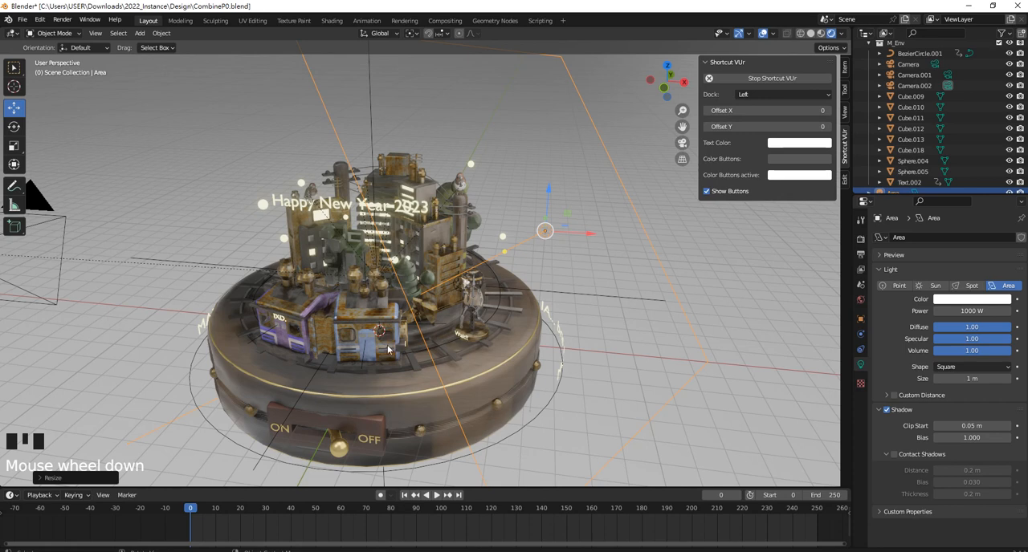
key("s")
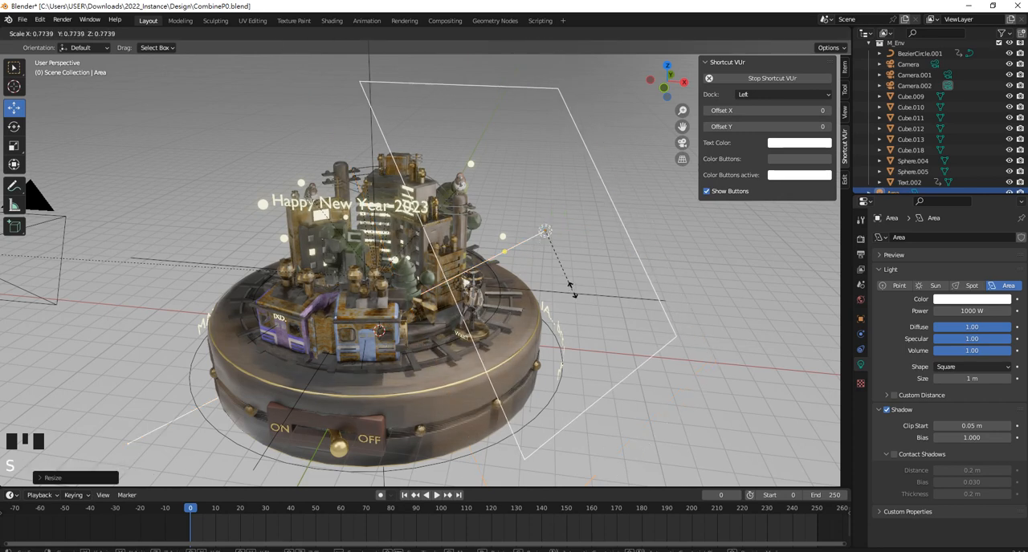
left_click(537, 279)
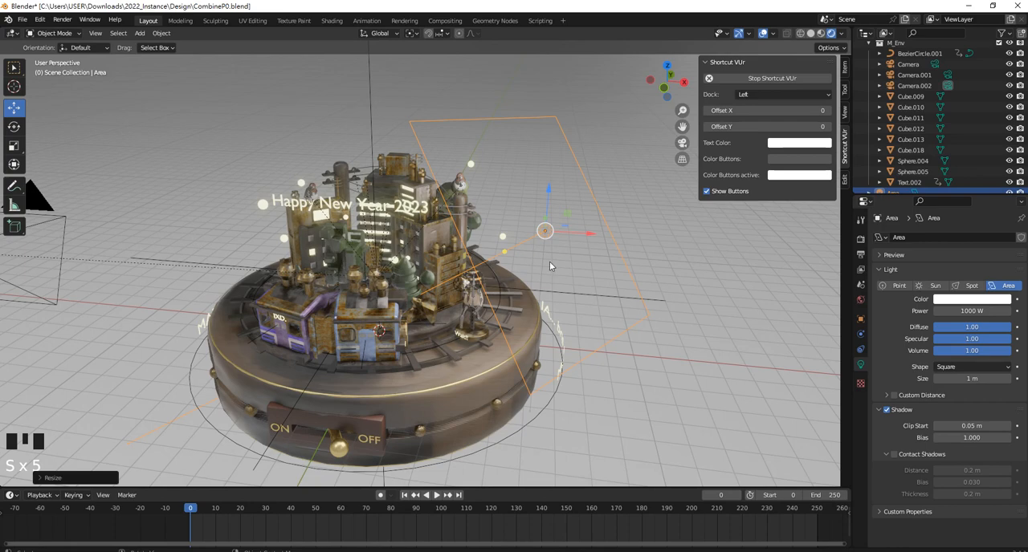
mouse_move(550, 261)
middle_mouse_down()
mouse_move(530, 246)
mouse_move(539, 250)
middle_mouse_up()
scroll(539, 245, "down", 3)
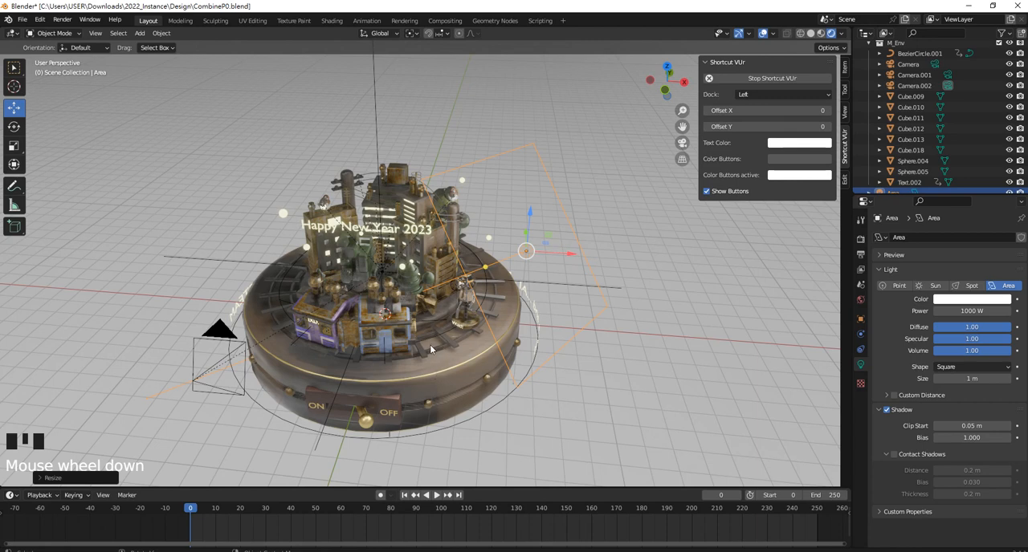
key("s")
left_click(535, 271)
key("s")
left_click(532, 281)
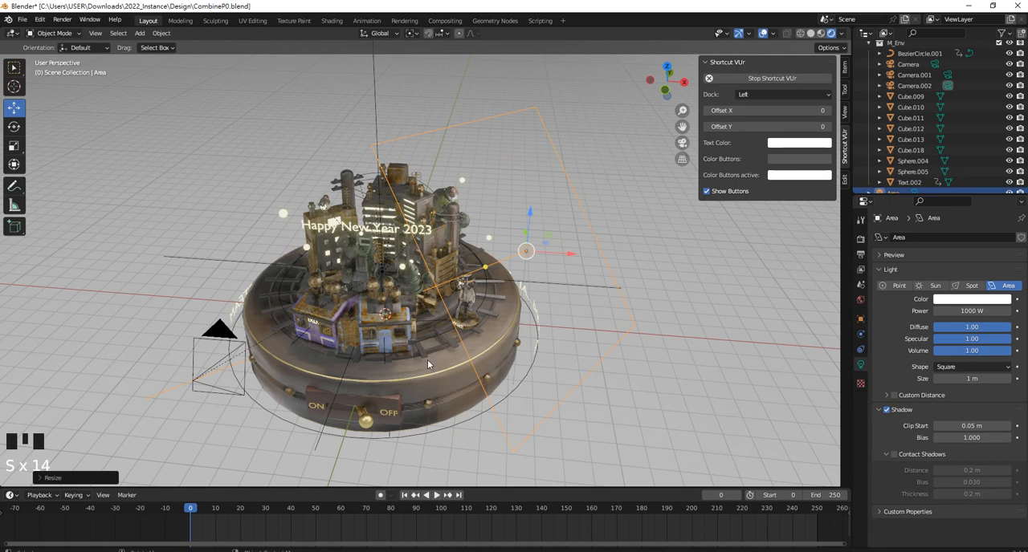
key("s")
left_click(517, 276)
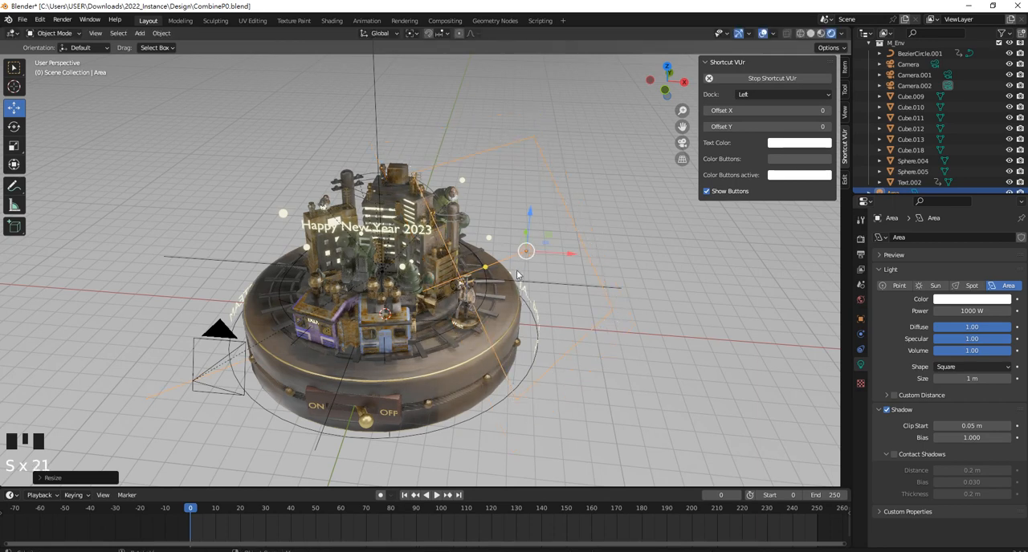
Change the area light's shape to Ellipse and set its power to 3000 W
left_click(960, 367)
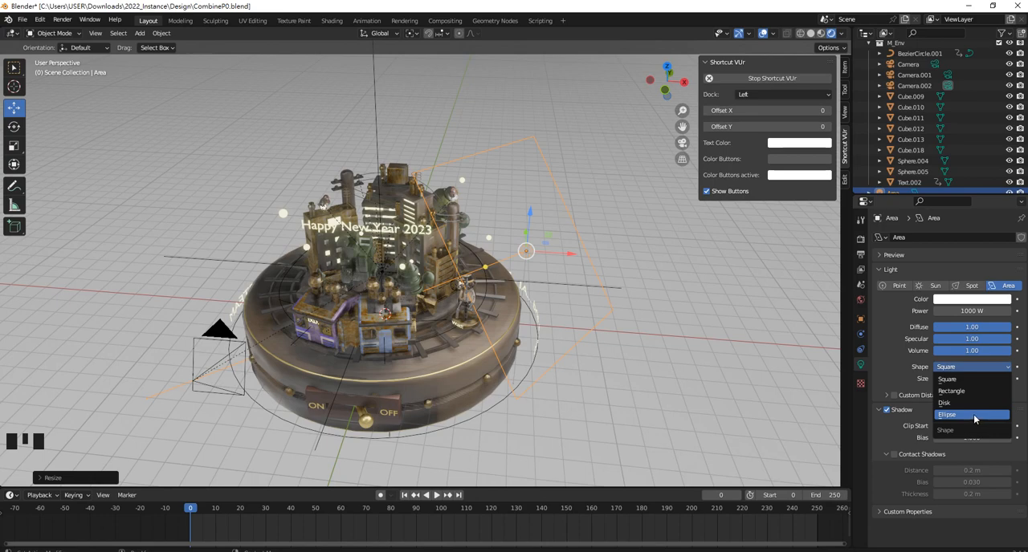
left_click(948, 414)
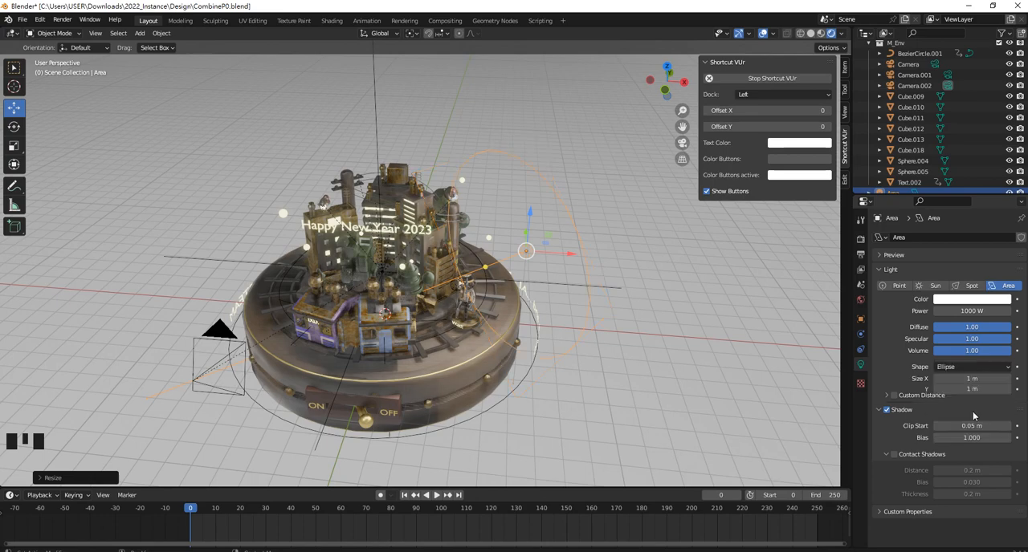
mouse_move(578, 265)
middle_mouse_down()
mouse_move(533, 273)
mouse_move(599, 262)
mouse_move(585, 277)
mouse_move(531, 241)
mouse_move(518, 205)
mouse_move(519, 250)
mouse_move(580, 280)
middle_mouse_up()
scroll(518, 250, "up", 2)
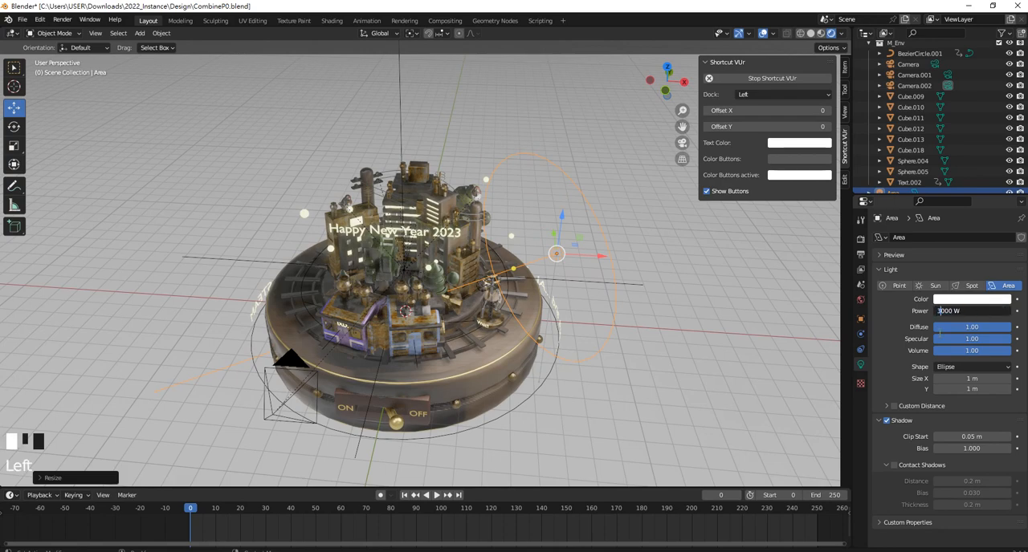
key("Return")
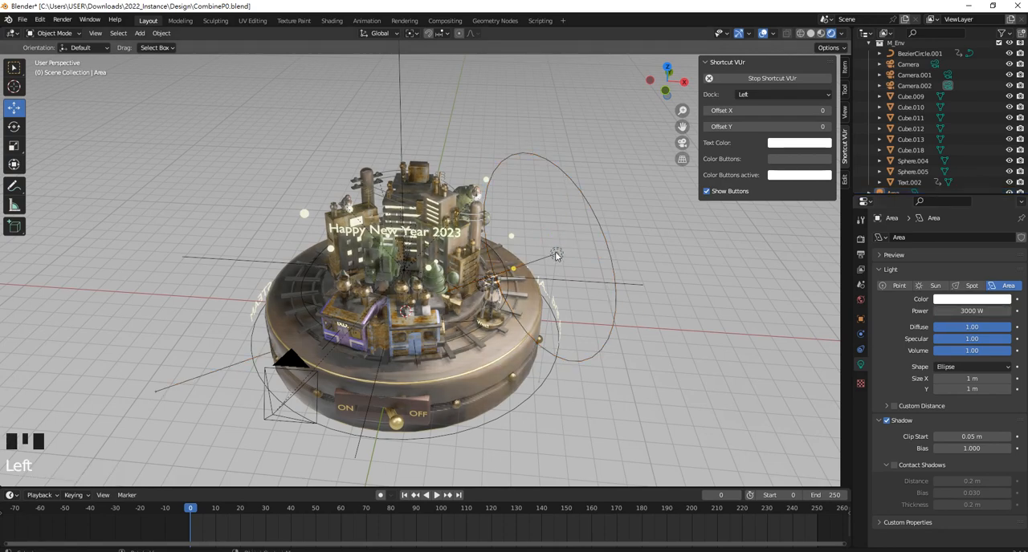
Turn the elliptical area light slightly further about Z toward the city and move it forward along Y, past the base's front edge
middle_click_drag(702, 340, 602, 332)
key("KP_7")
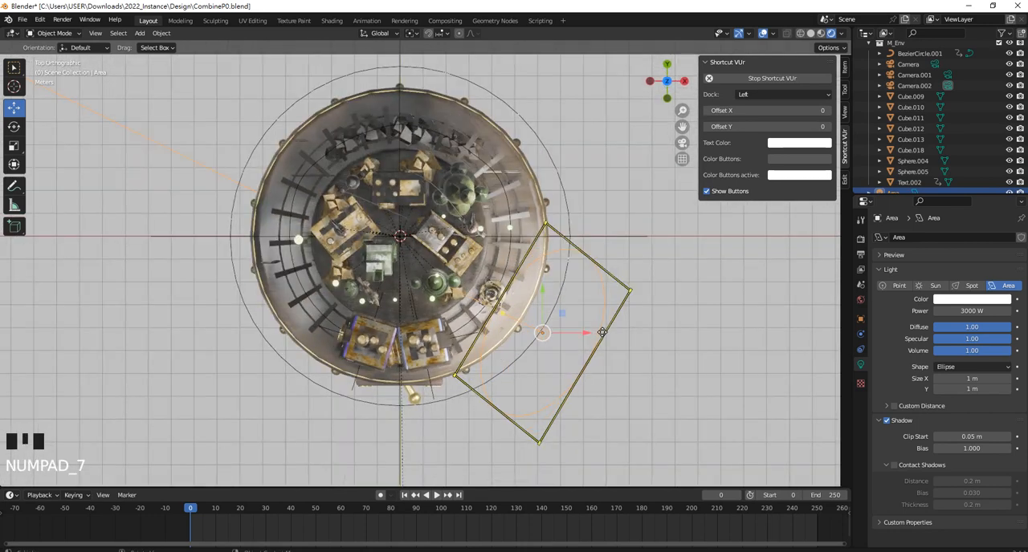
left_click(656, 354)
key("r")
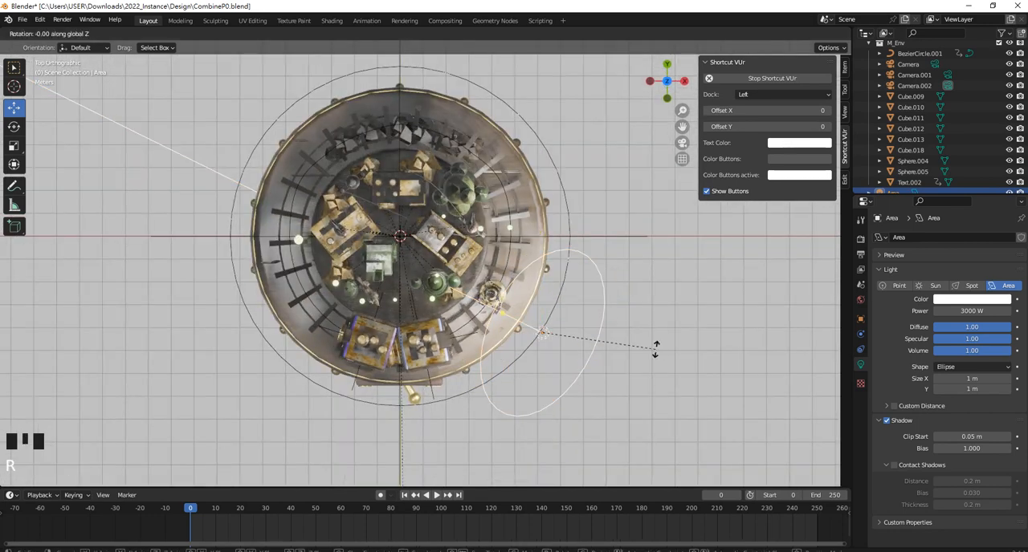
left_click(646, 375)
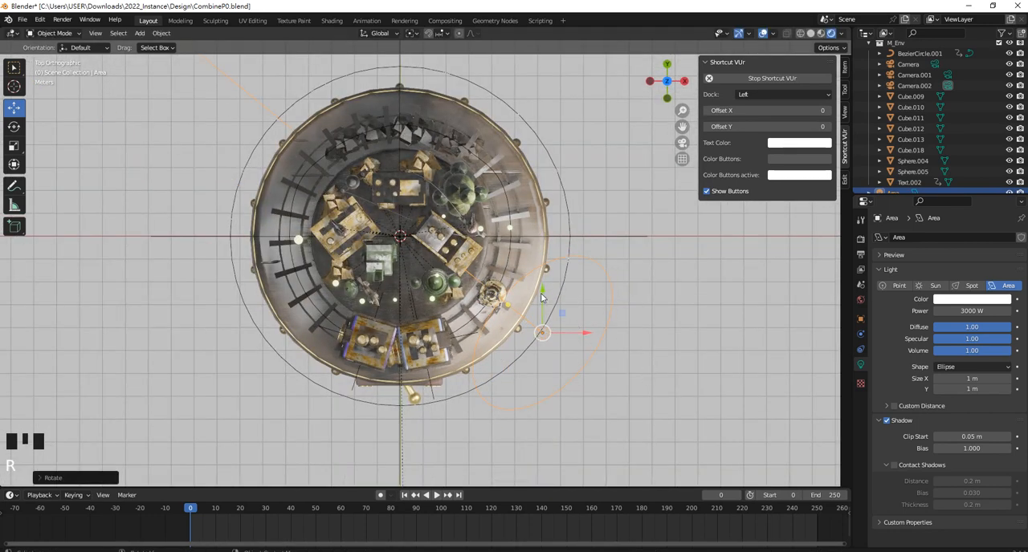
left_click_drag(543, 298, 544, 331)
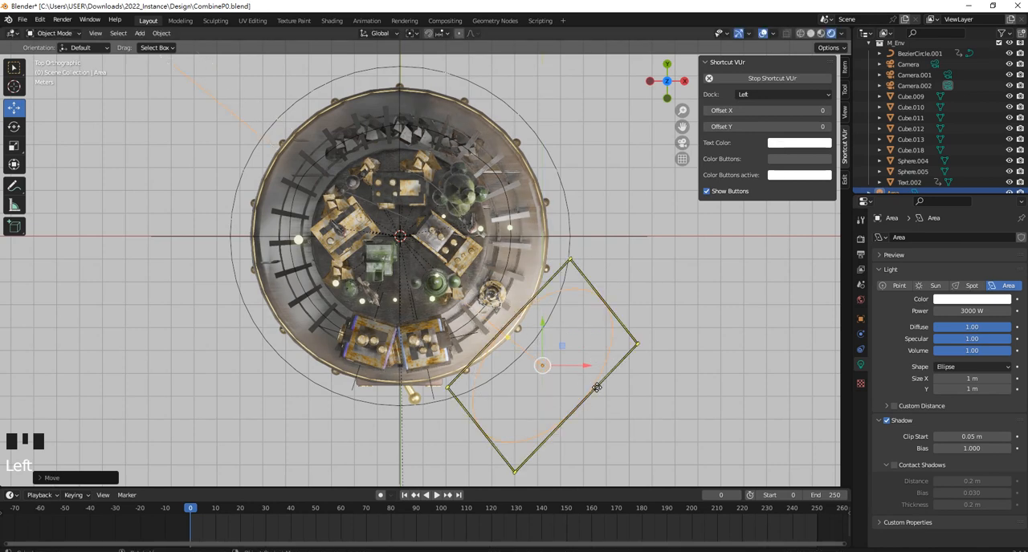
Duplicate the area light, move the copy along X to the opposite side of the base, and rotate it about 100° about Z toward the city
key("shift+d")
right_click(586, 366)
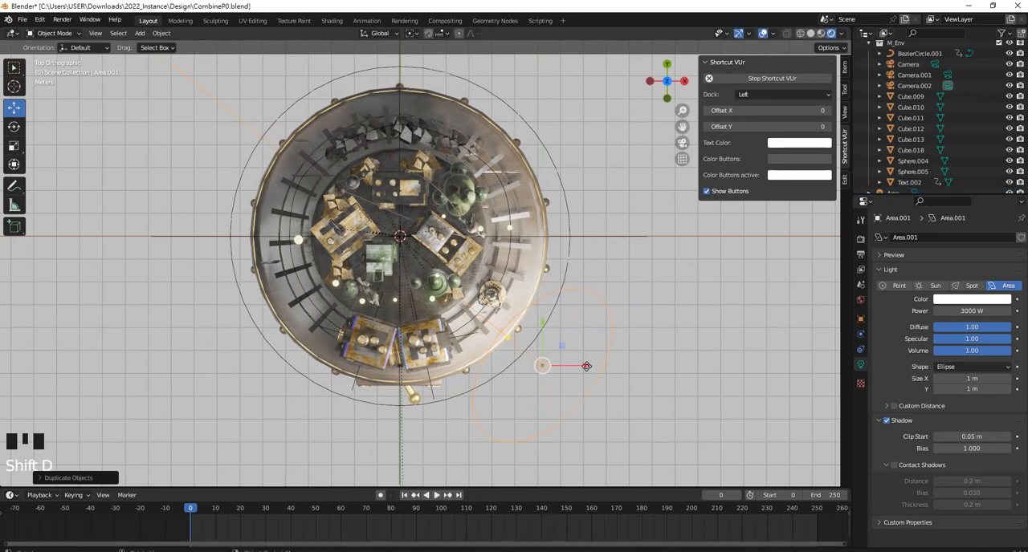
left_click_drag(586, 366, 343, 363)
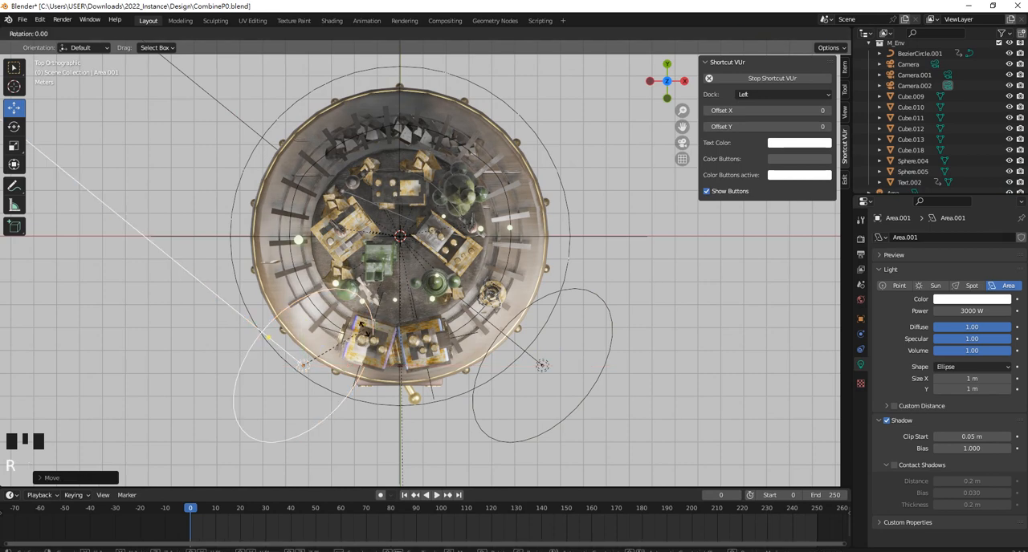
key("r")
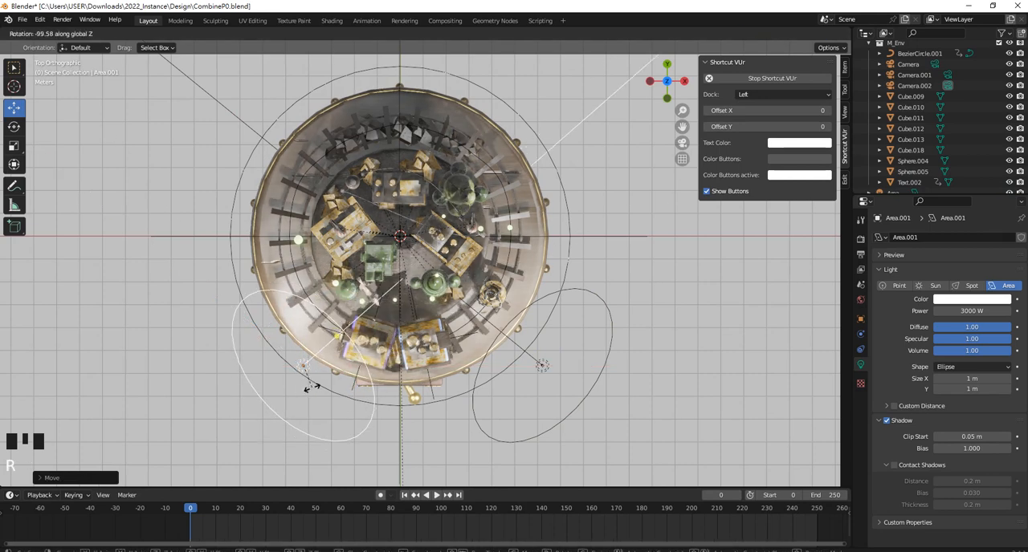
left_click(357, 362)
left_click_drag(340, 370, 287, 370)
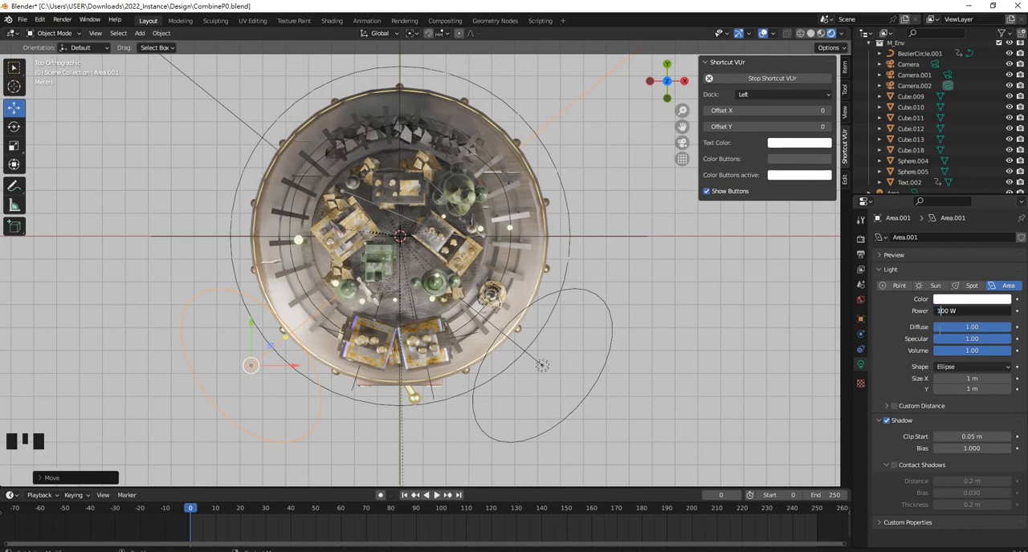
Try a power of 1200 W on the duplicated area light and settle on 1000 W
key("Return")
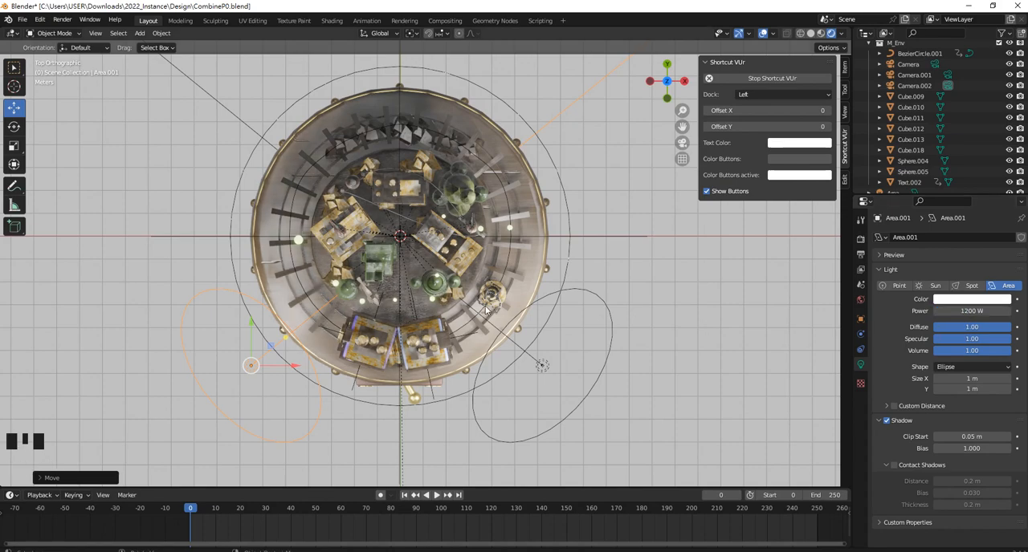
middle_click_drag(485, 309, 490, 226)
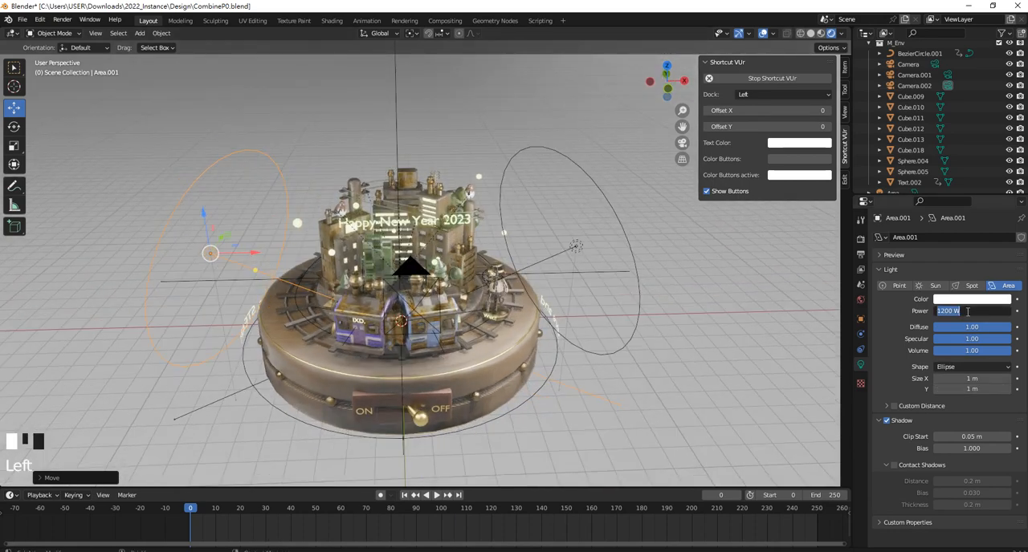
type("0")
key("Return")
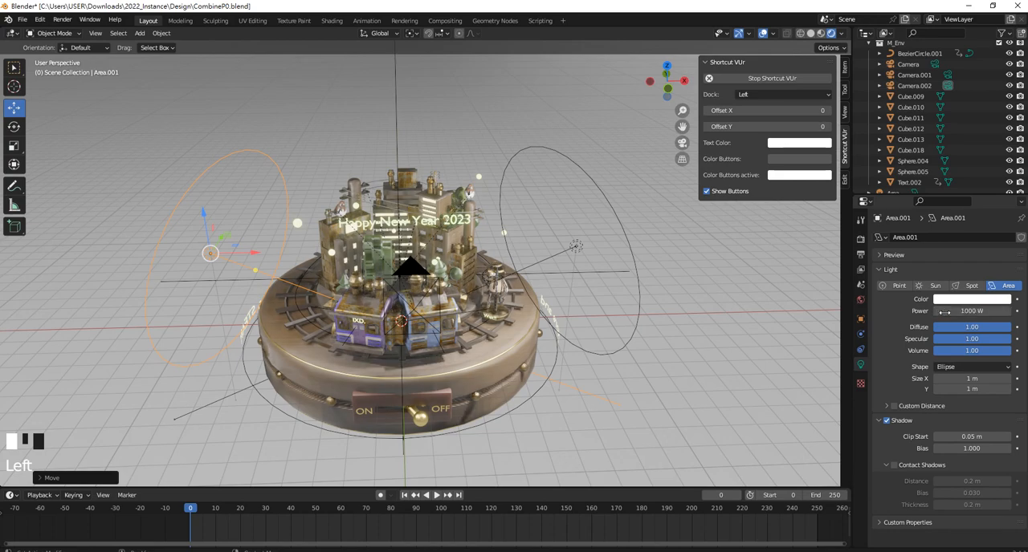
Duplicate the 1000 W area light and place the copy beside the rear of the base on the same side
middle_click_drag(533, 242, 526, 276)
key("KP_7")
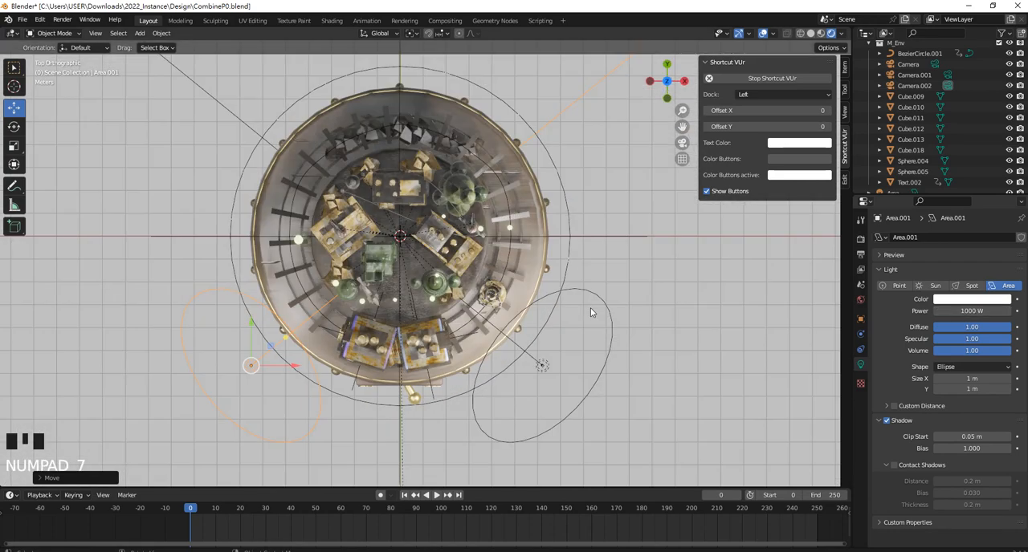
scroll(450, 289, "down", 2)
scroll(337, 273, "up", 1)
middle_click_drag(304, 259, 329, 310, "shift")
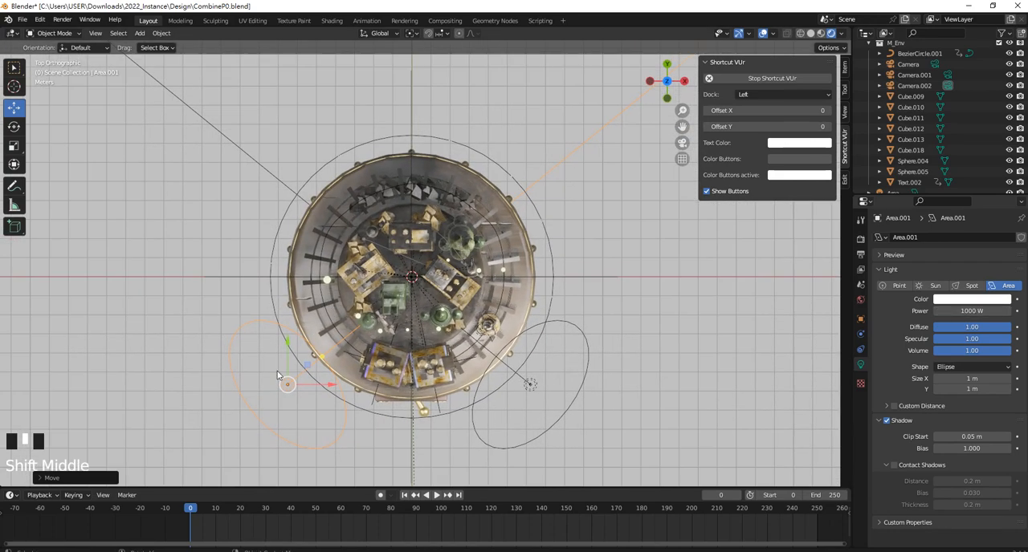
key("shift+d")
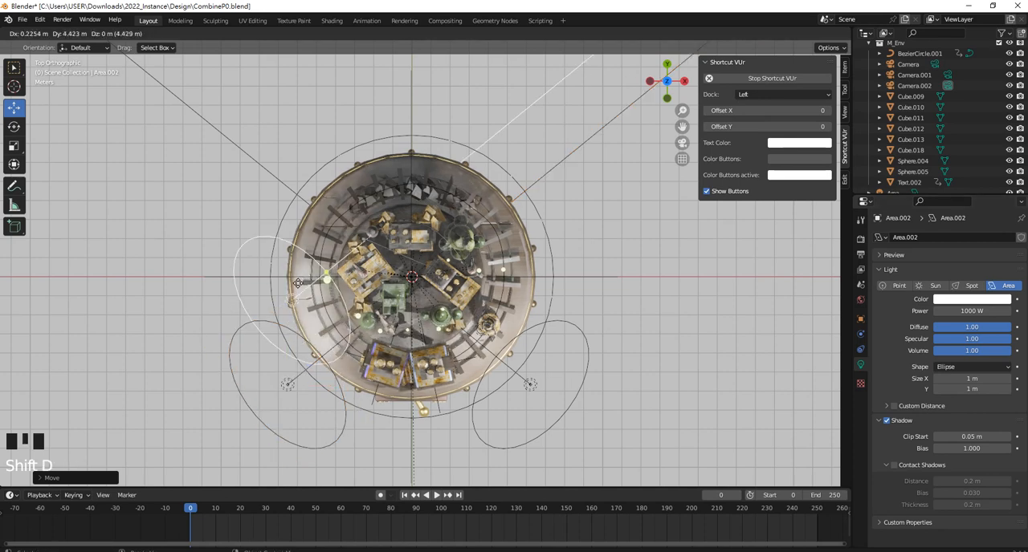
left_click(297, 186)
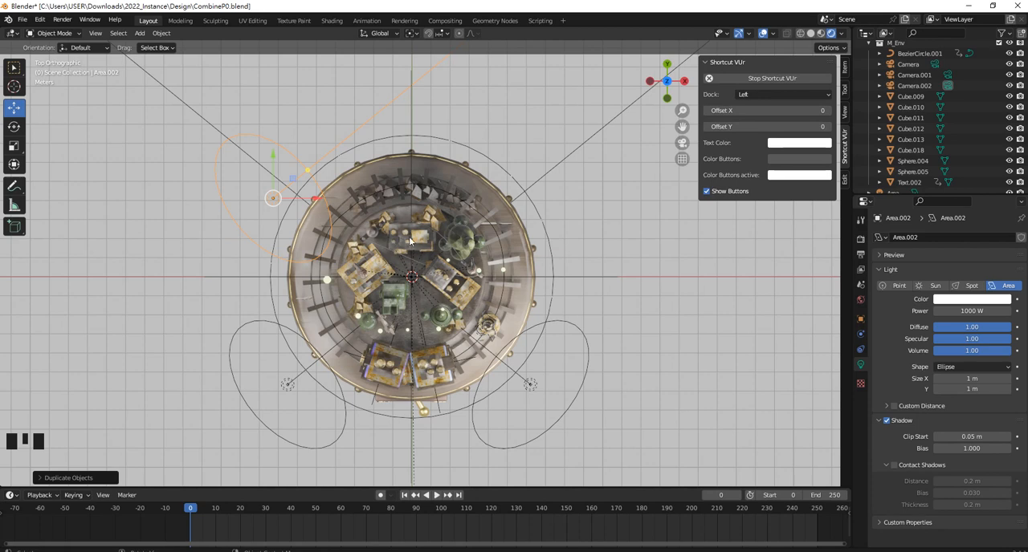
Rotate the rear area light about Z toward the front of the model and move it along X to the base's centre line
key("r")
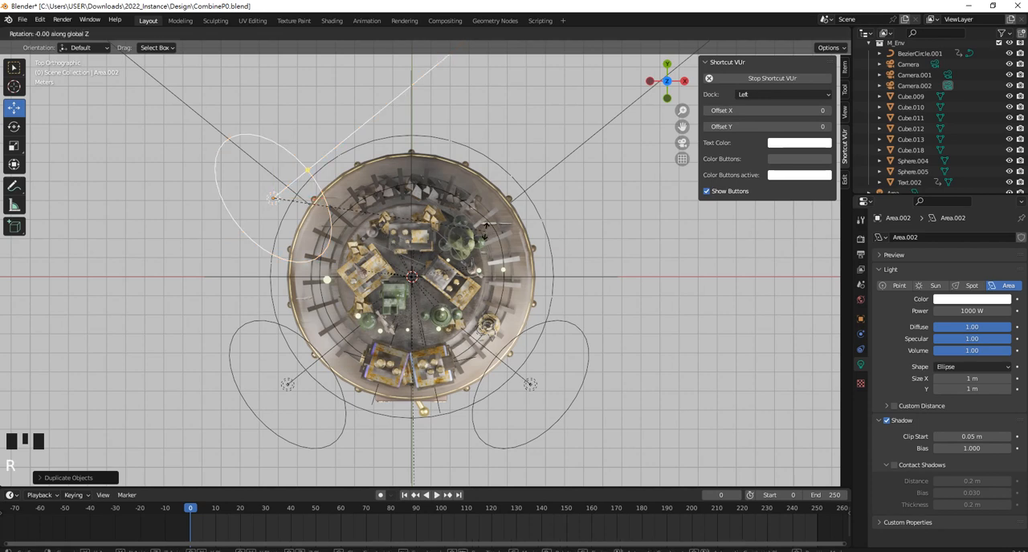
left_click(229, 329)
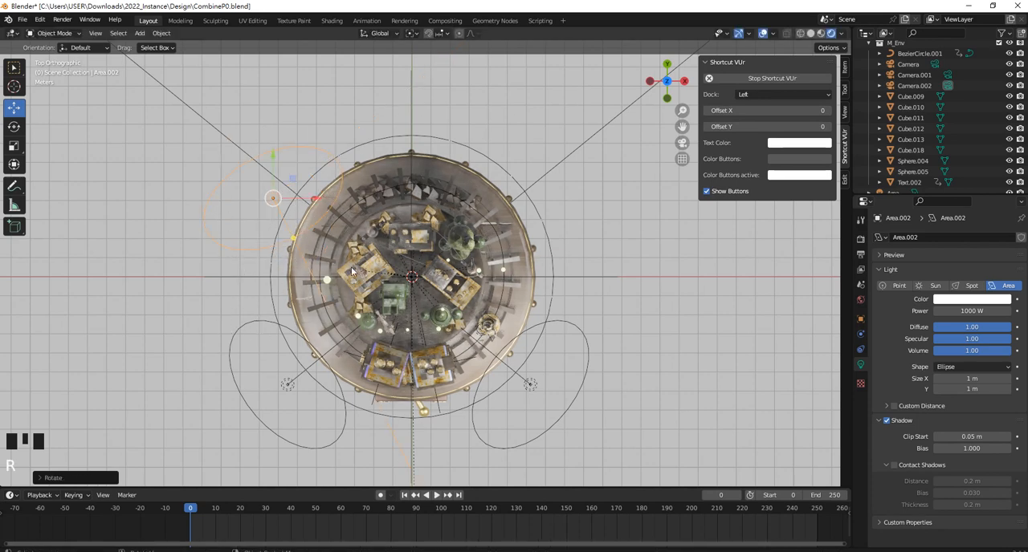
left_click_drag(313, 200, 449, 200)
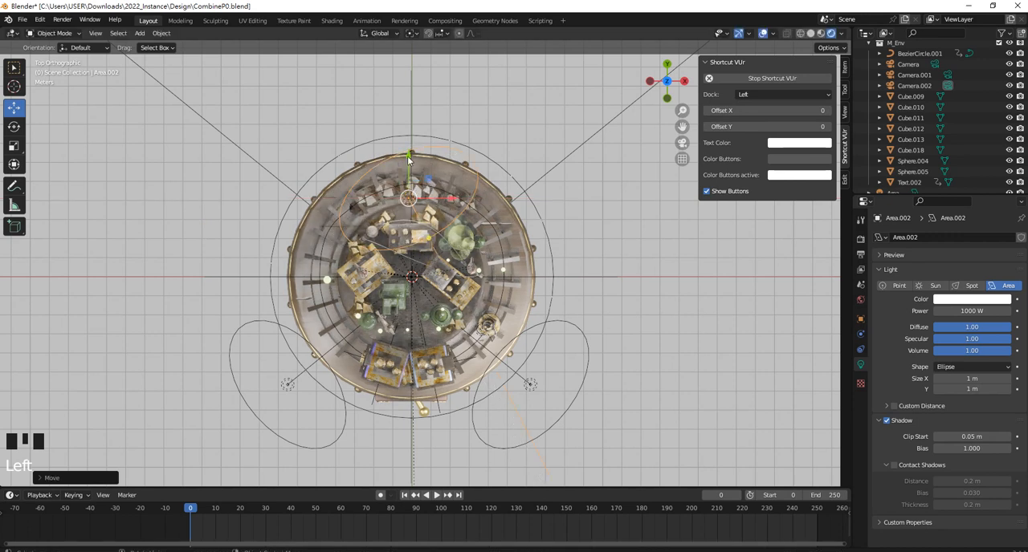
Move the rear area light along Y to behind the base, rotate it about -27° about Z toward the city, and set its power to 500 W
left_click_drag(410, 158, 417, 102)
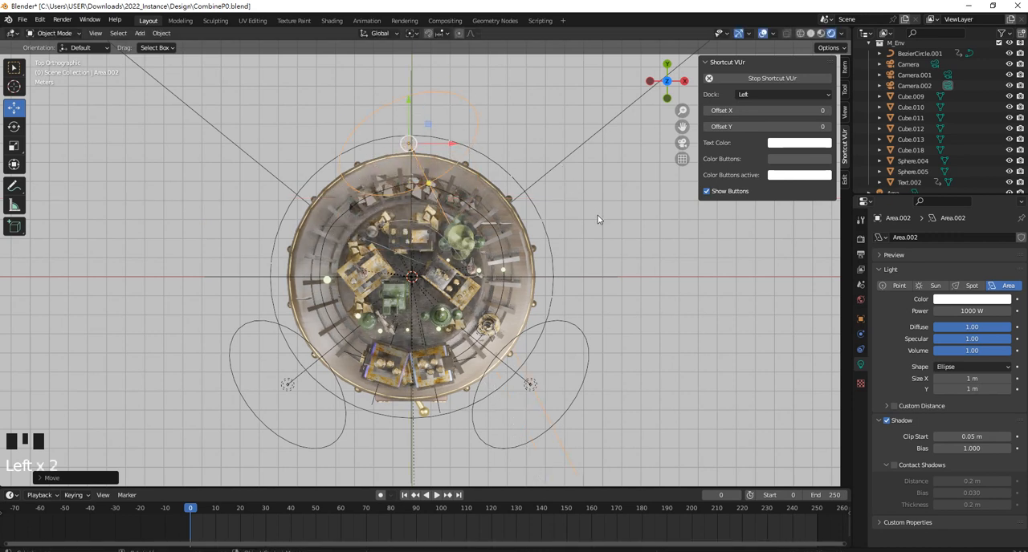
key("r")
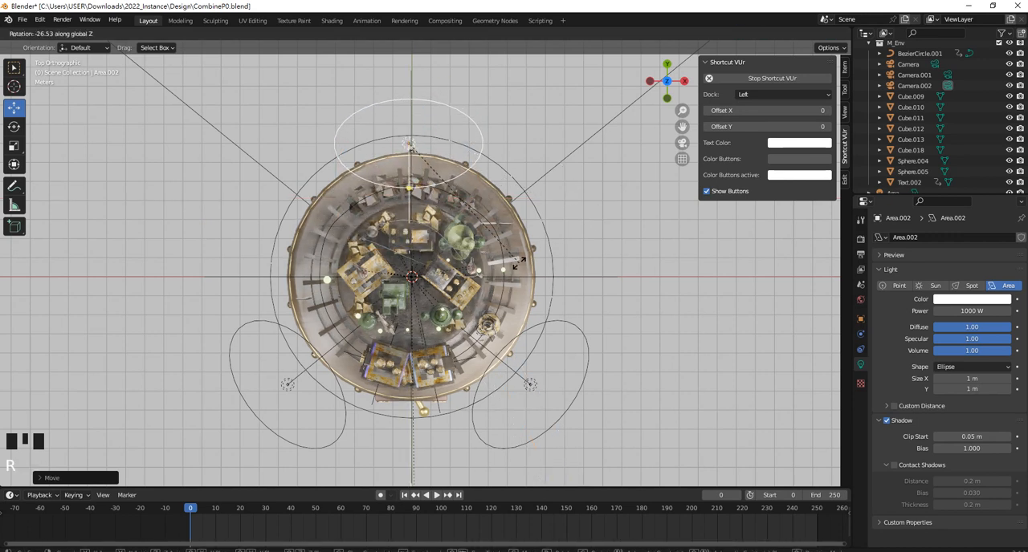
left_click(518, 263)
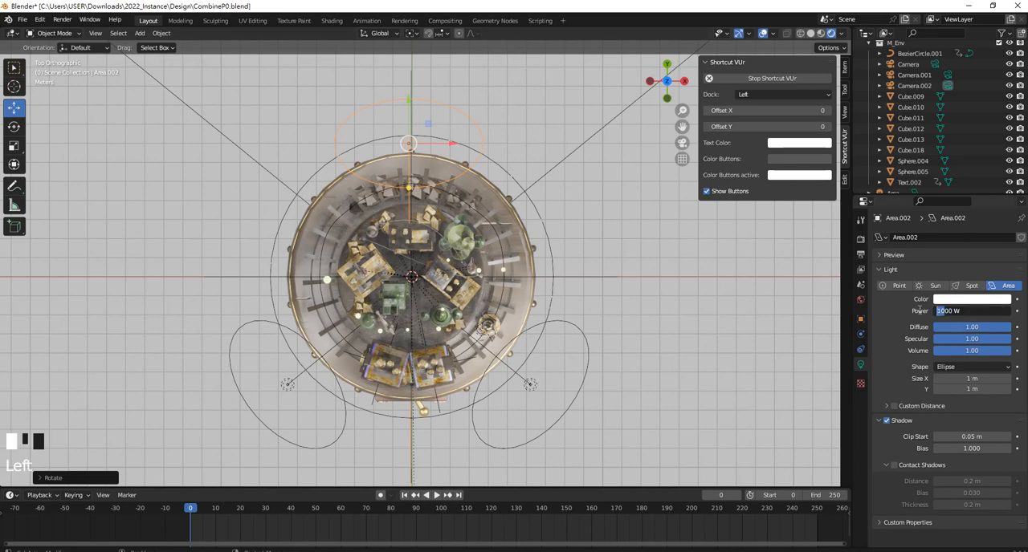
mouse_move(220, 259)
middle_mouse_down()
mouse_move(241, 241)
mouse_move(220, 260)
middle_mouse_up()
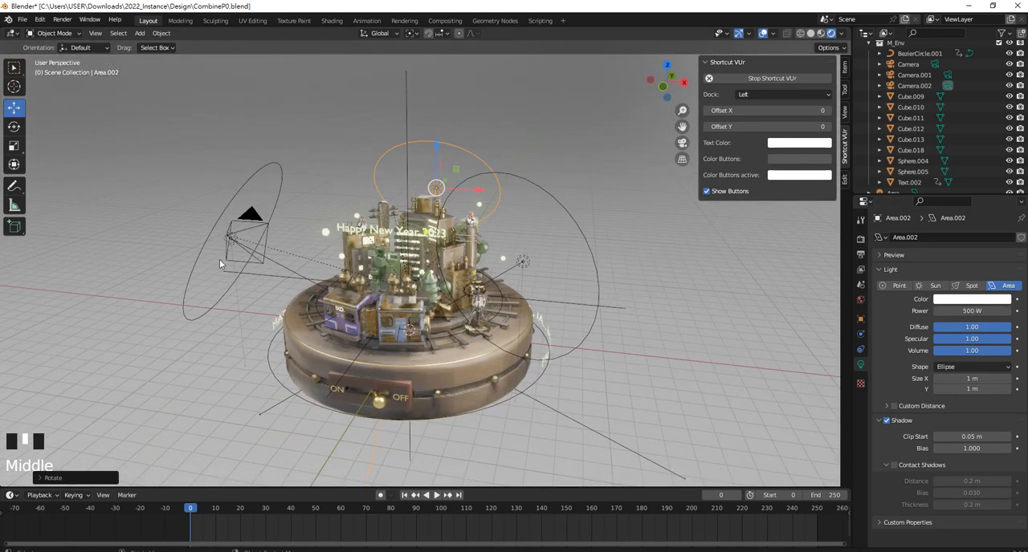
Move the 1000 W side area light along X closer to the city
left_click(283, 192)
left_click_drag(269, 245, 363, 248)
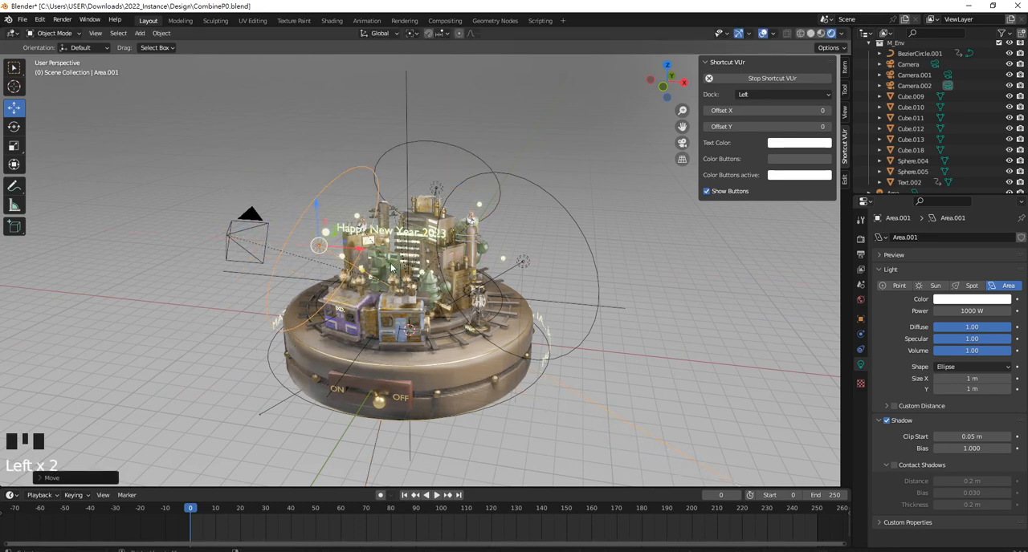
Unhide the glass dome to check the lighting through it, and hide its outer and inner shells again
key("alt+h")
left_click(368, 206)
scroll(367, 205, "up", 2)
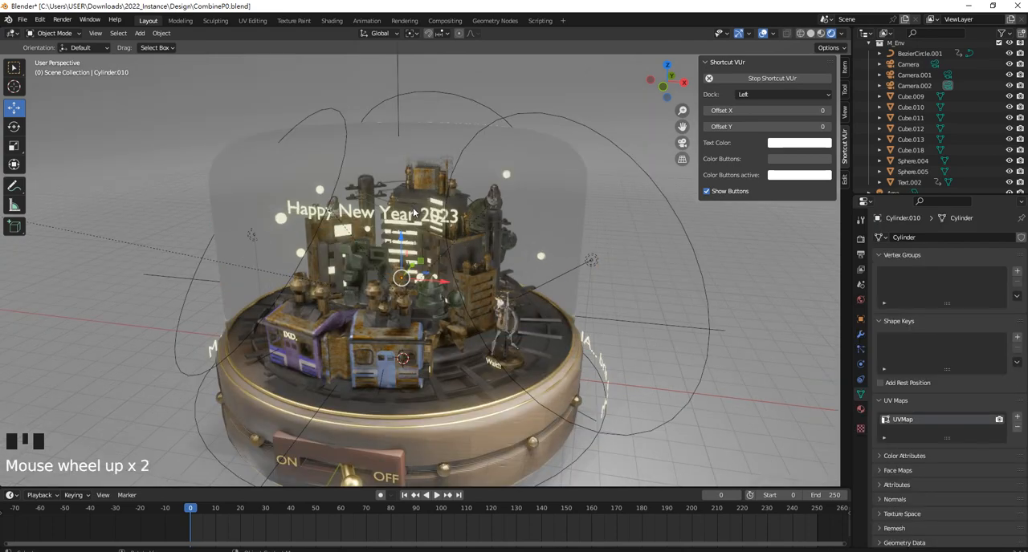
key("h")
middle_click_drag(368, 204, 254, 187)
scroll(252, 187, "down", 4)
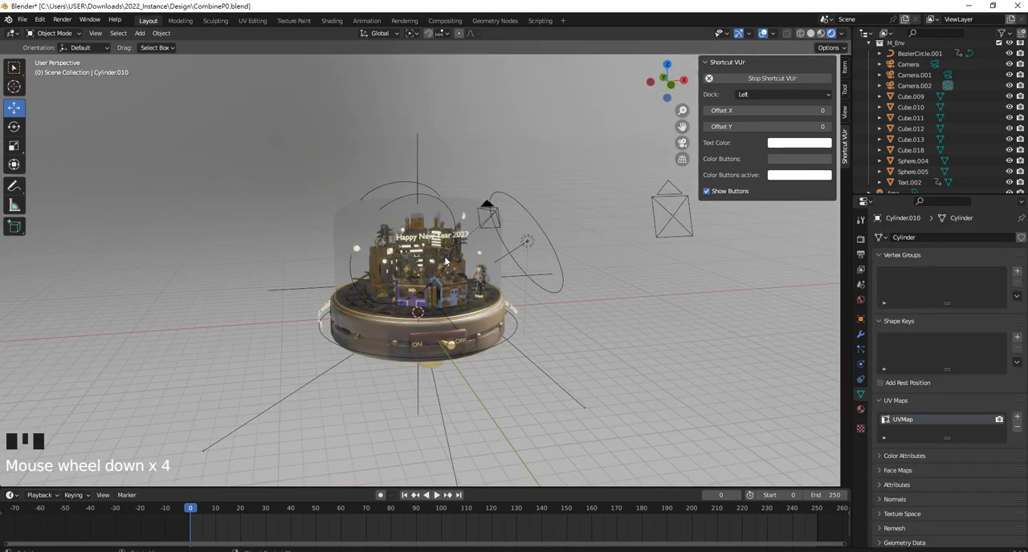
scroll(252, 187, "up", 5)
left_click(539, 151)
left_click(549, 170)
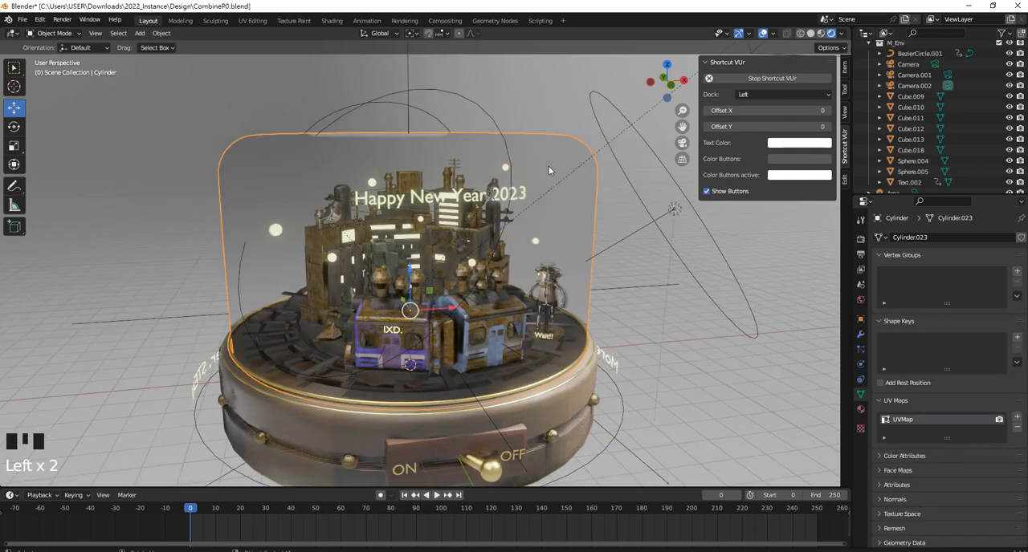
key("ctrl+h")
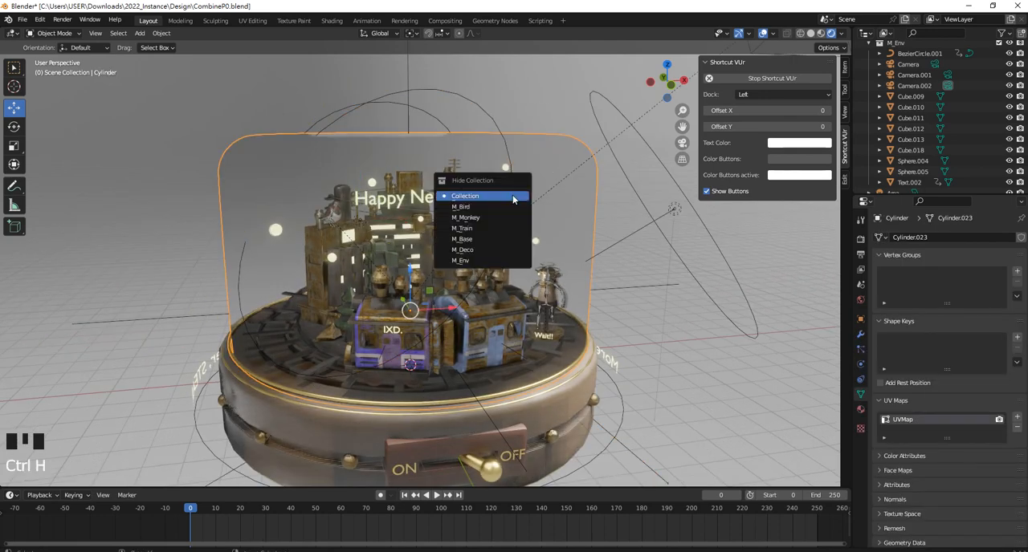
key("h")
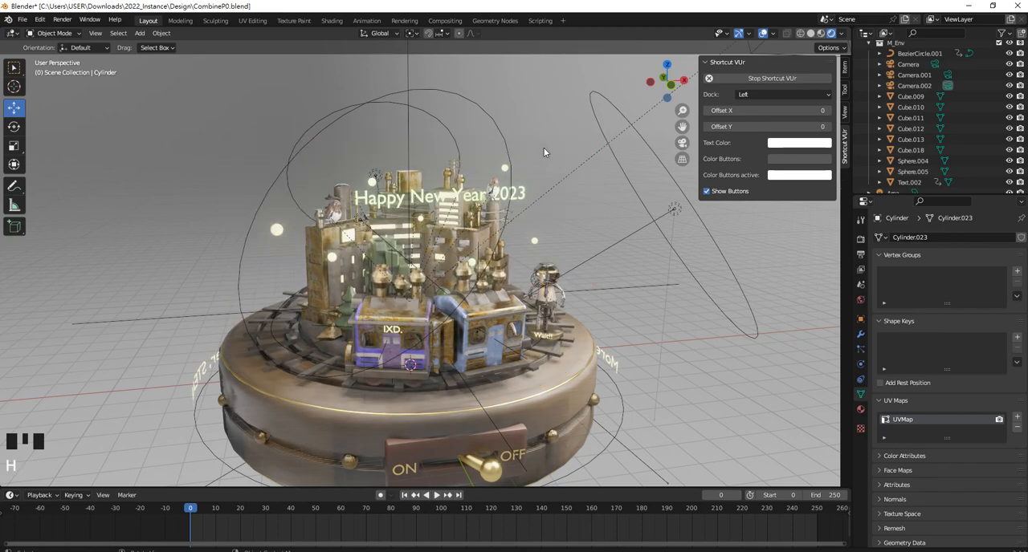
Move the 1000 W side area light further inward along X and shift it about 0.5 m along Y
middle_click_drag(477, 143, 323, 159)
left_click(322, 159)
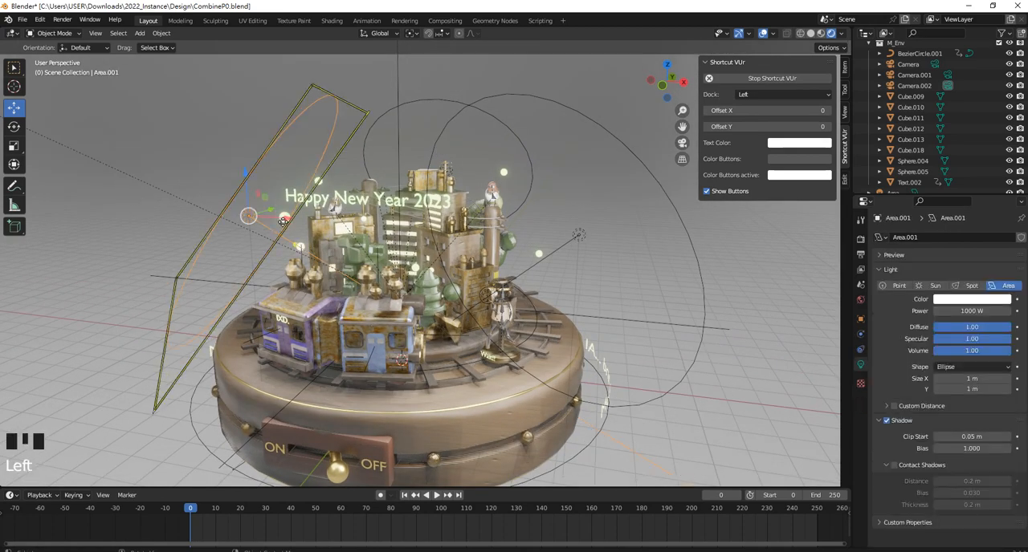
mouse_move(284, 217)
left_mouse_down()
mouse_move(335, 226)
mouse_move(285, 217)
left_mouse_up()
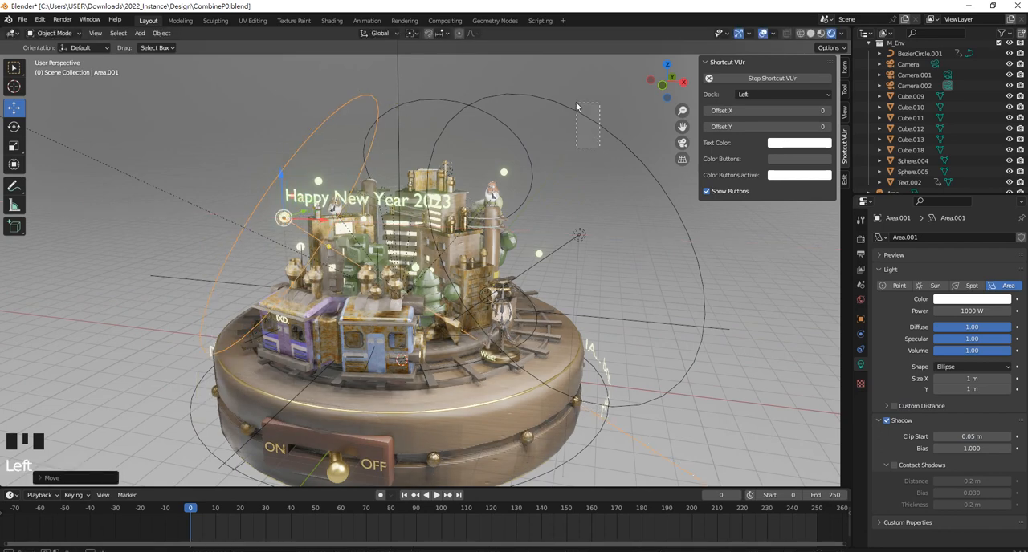
middle_click_drag(575, 102, 663, 236)
left_click_drag(663, 236, 548, 235)
middle_click_drag(549, 235, 294, 227)
left_click(266, 215)
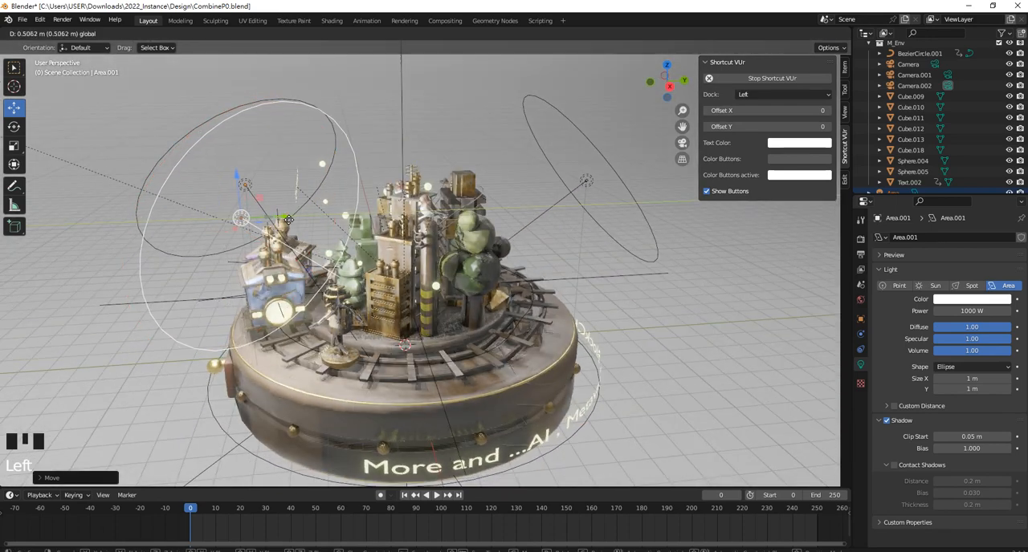
Resize the 500 W rear area light to about 0.91 × 0.72 m and move it along Y toward the city
left_click(591, 178)
left_click_drag(623, 178, 592, 142)
key("ctrl+z")
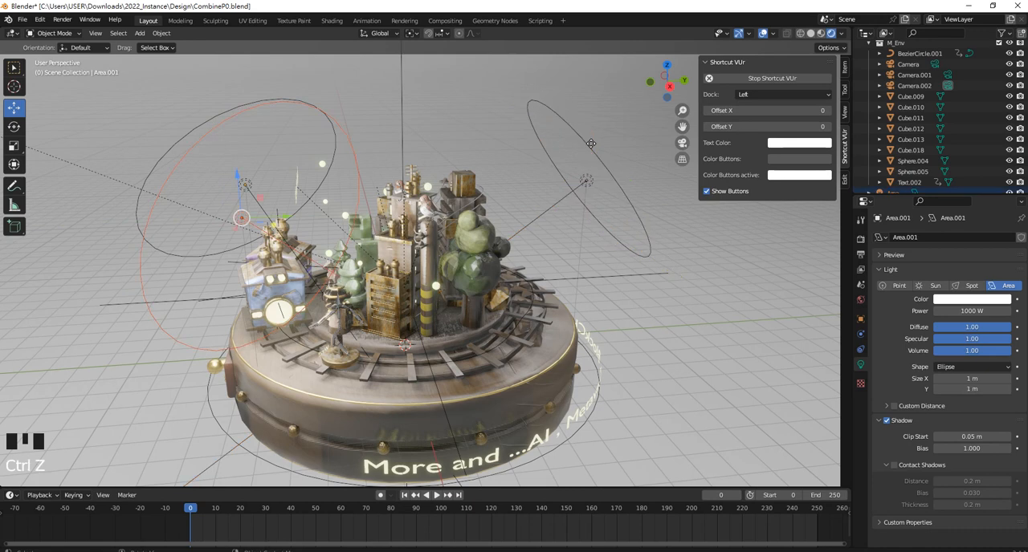
left_click(591, 153)
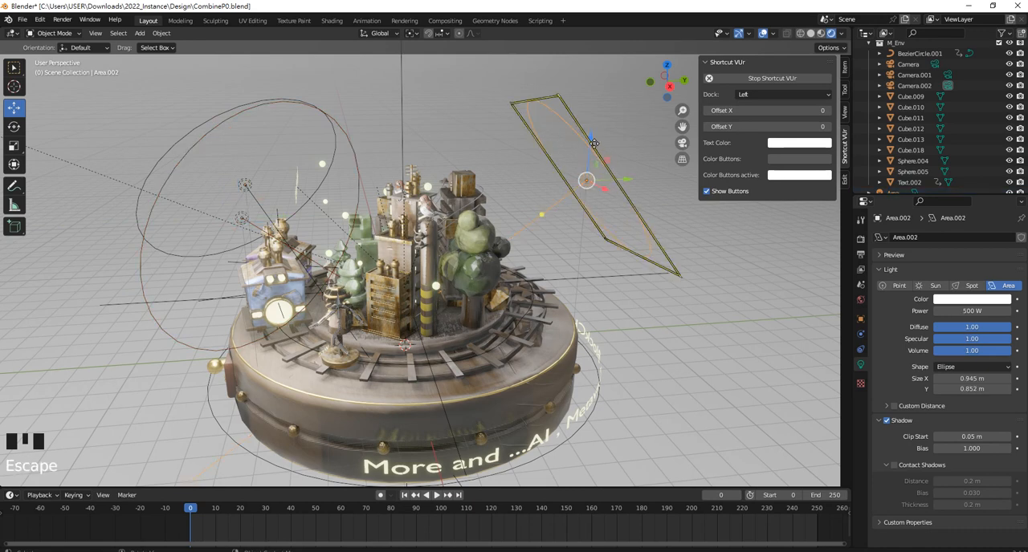
mouse_move(594, 144)
left_mouse_down()
mouse_move(585, 165)
mouse_move(588, 152)
left_mouse_up()
left_click_drag(627, 181, 542, 181)
middle_click_drag(507, 166, 622, 144)
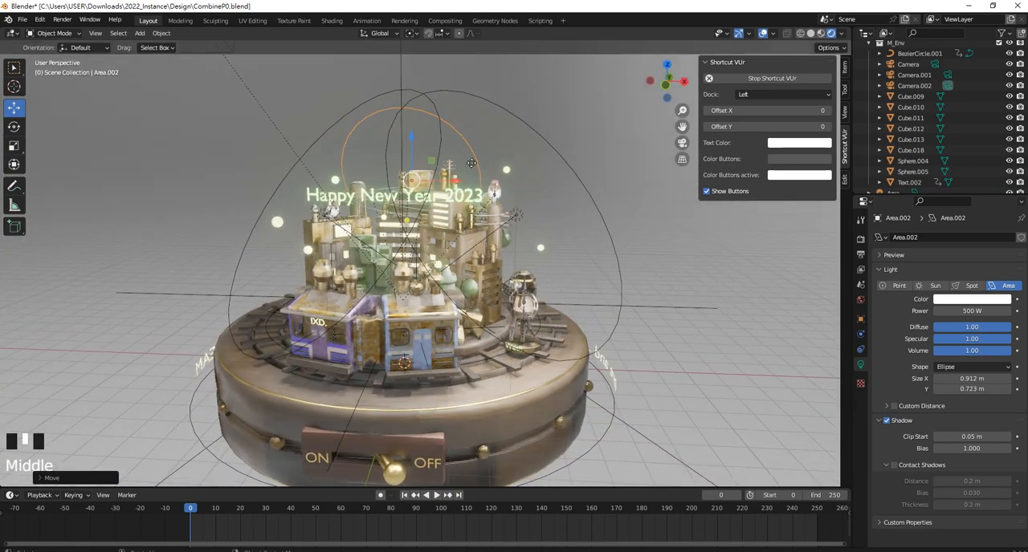
Unhide the glass dome and move the 3000 W area light along X closer to the city
key("alt+h")
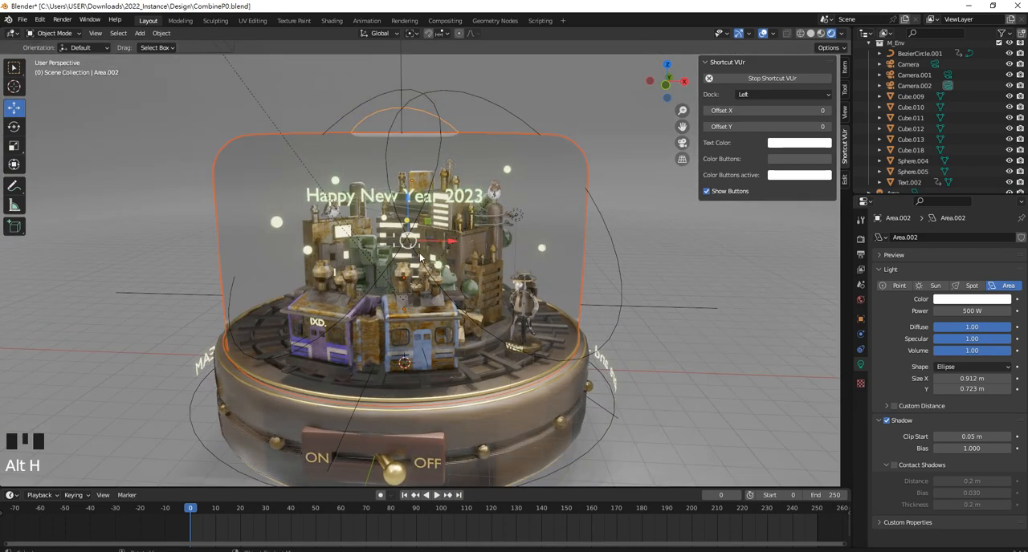
middle_click_drag(420, 257, 513, 201)
left_click(625, 230)
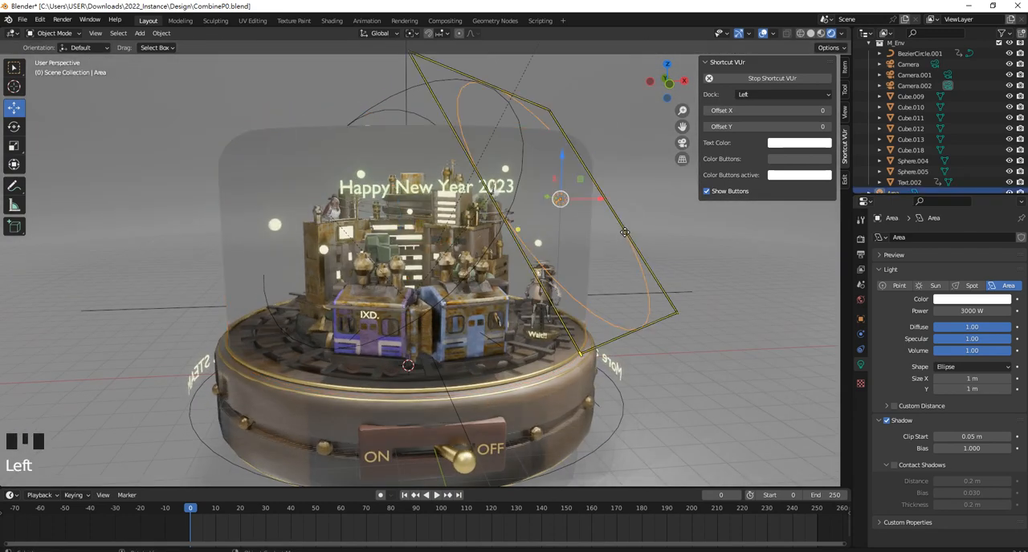
left_click_drag(598, 200, 562, 210)
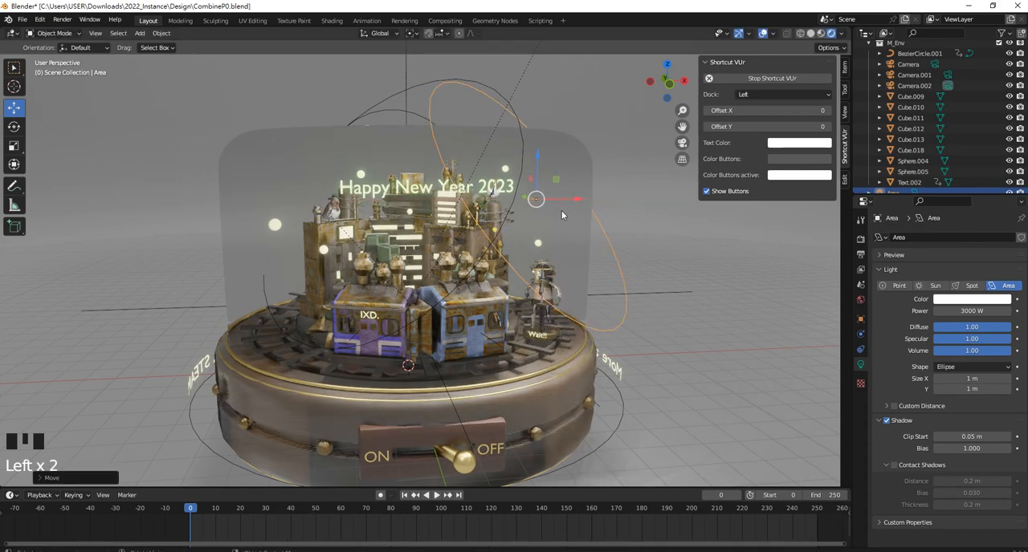
middle_click_drag(561, 211, 523, 218)
Scale down the 3000 W area light and the 1000 W area light on the opposite side
key("s")
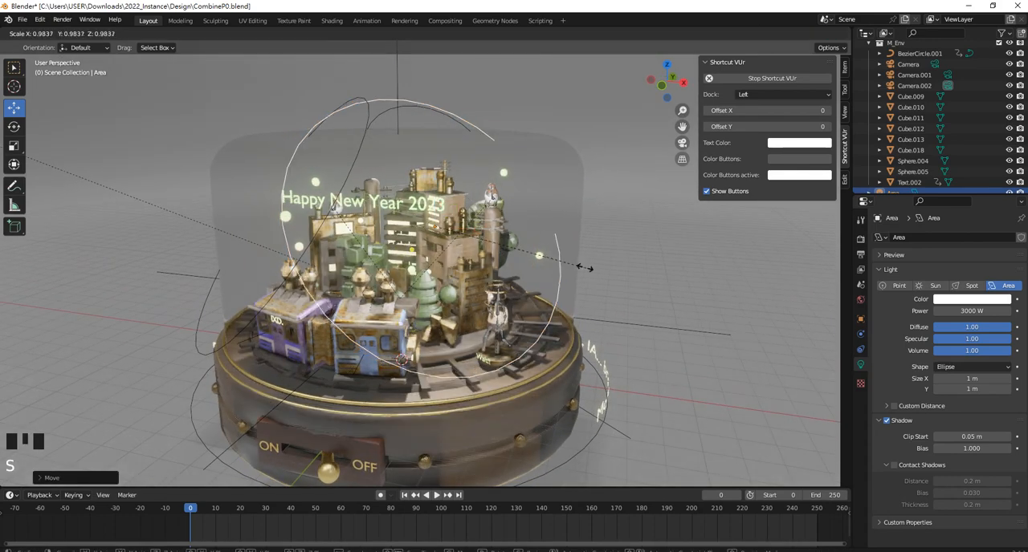
left_click(394, 150)
left_click(368, 109)
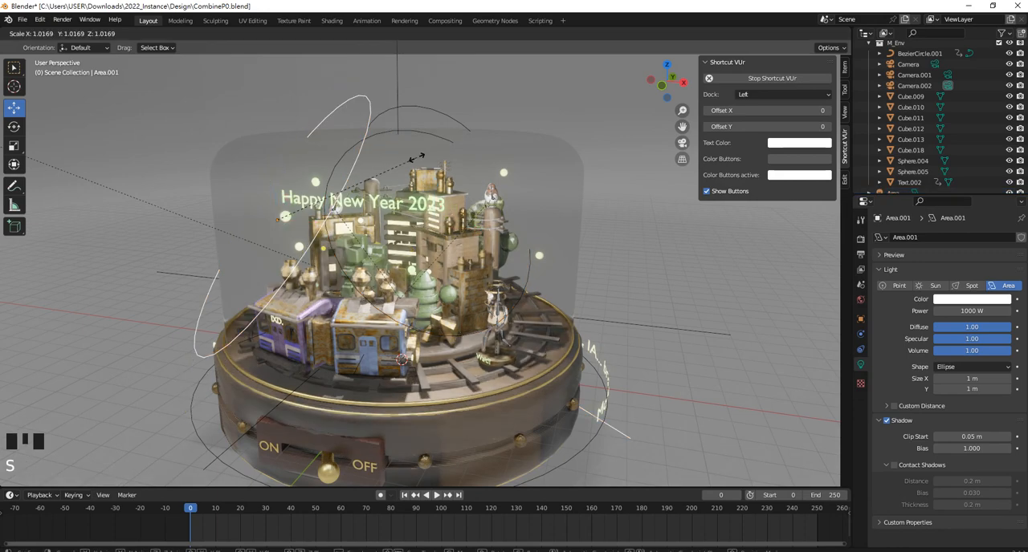
middle_click_drag(369, 109, 387, 153)
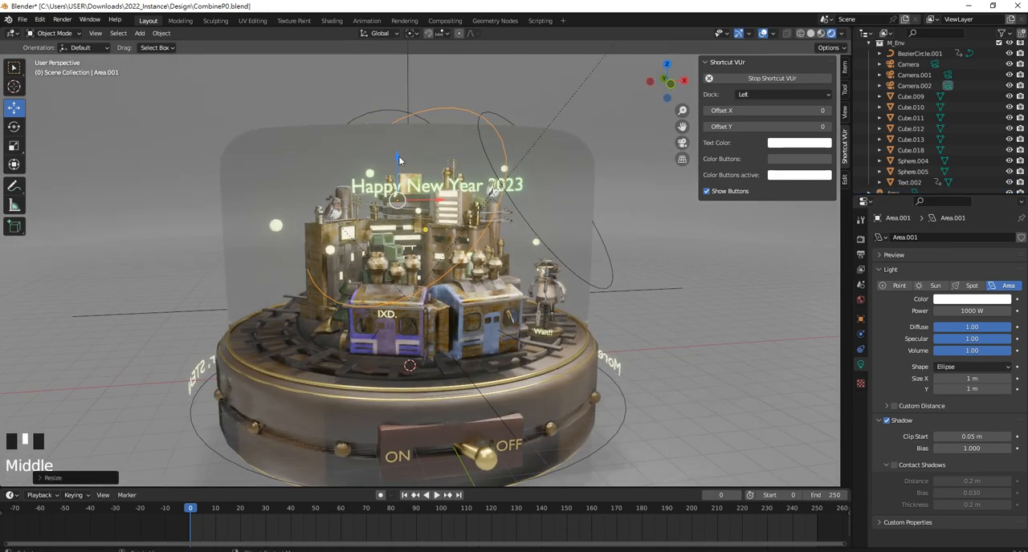
Lower the 1000 W area light slightly along Z and reposition it beside the glass dome
left_click_drag(384, 161, 386, 195)
middle_click_drag(386, 195, 471, 210)
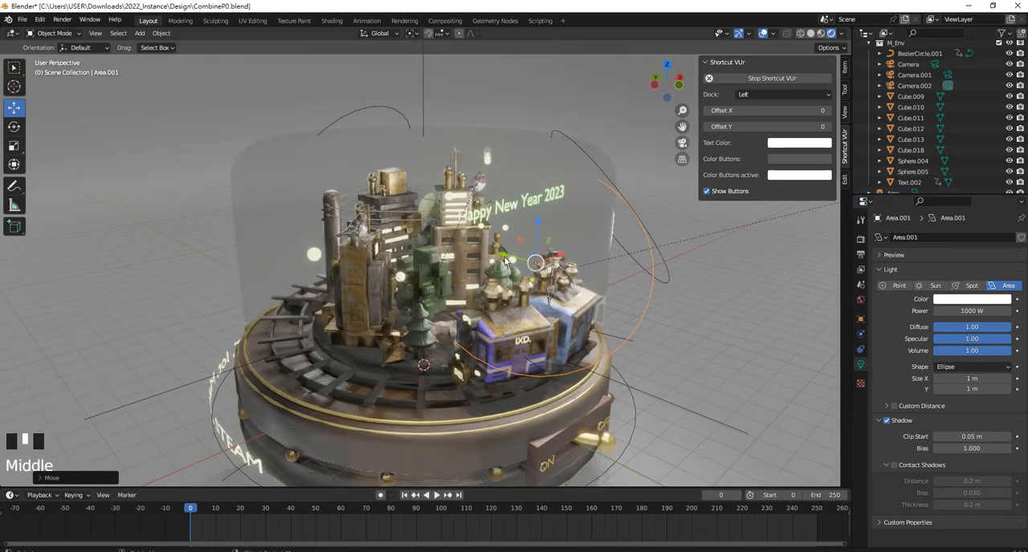
left_click_drag(502, 254, 451, 261)
middle_click_drag(451, 261, 498, 238)
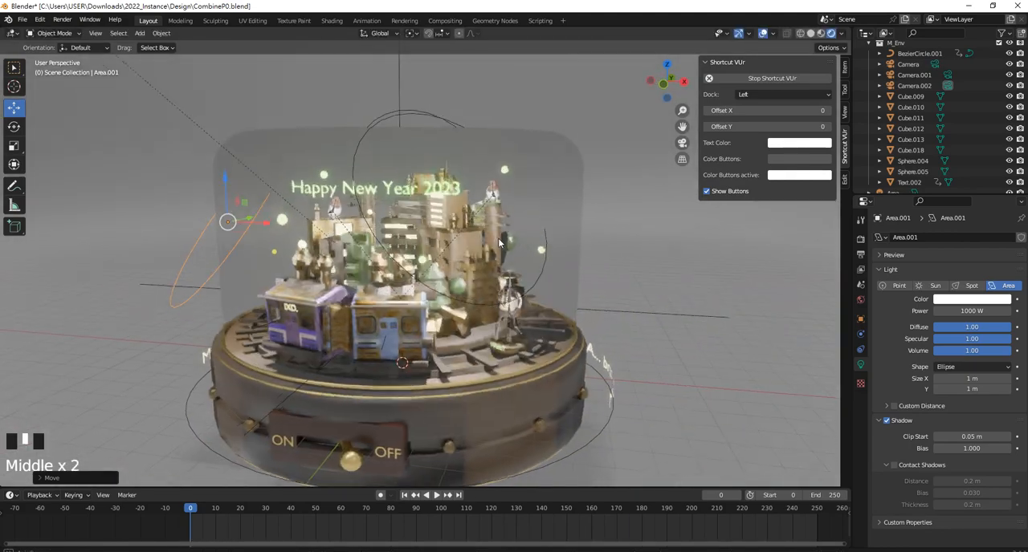
Select the 3000 W area light beside the city without picking the glass dome
left_click(416, 119)
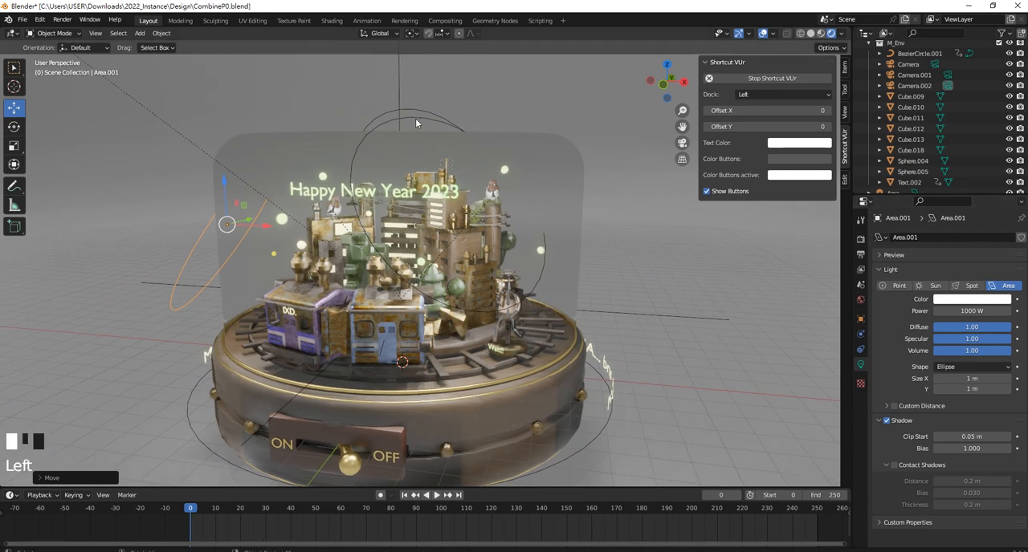
middle_click_drag(466, 246, 520, 318)
scroll(520, 316, "down", 4)
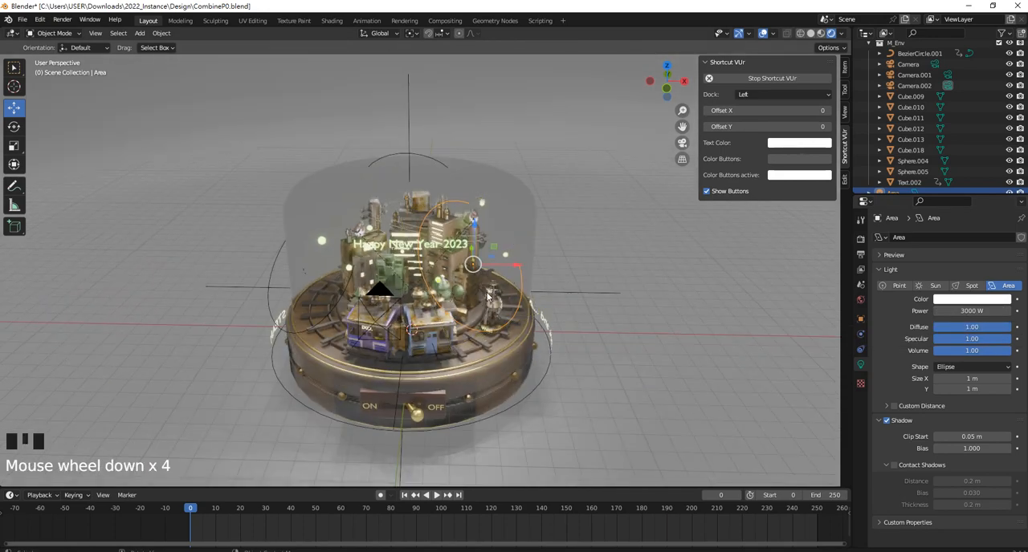
left_click(610, 342)
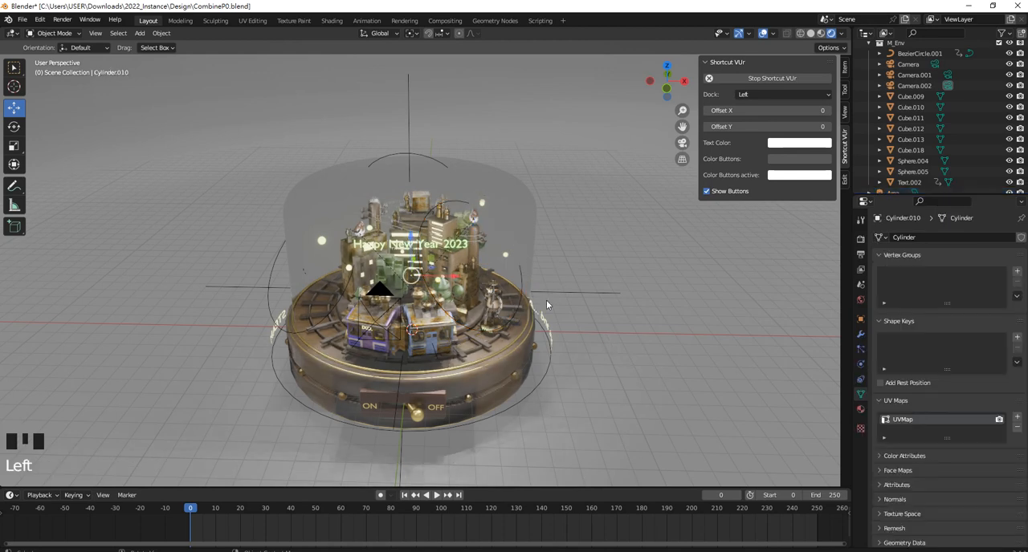
left_click(522, 286)
left_click(522, 287)
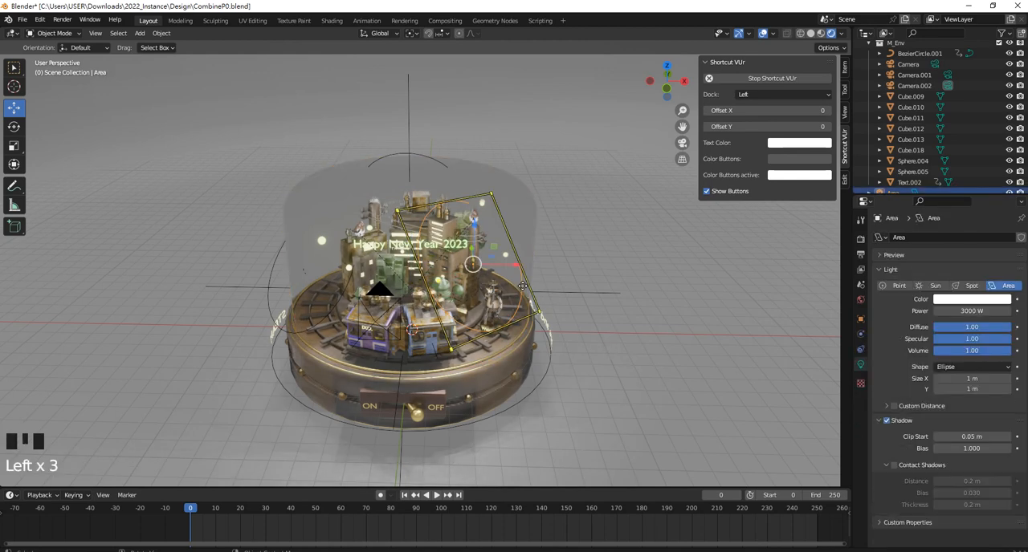
left_click(686, 263)
left_click(522, 285)
key("shift+d")
right_click(571, 281)
left_click_drag(539, 312, 665, 280)
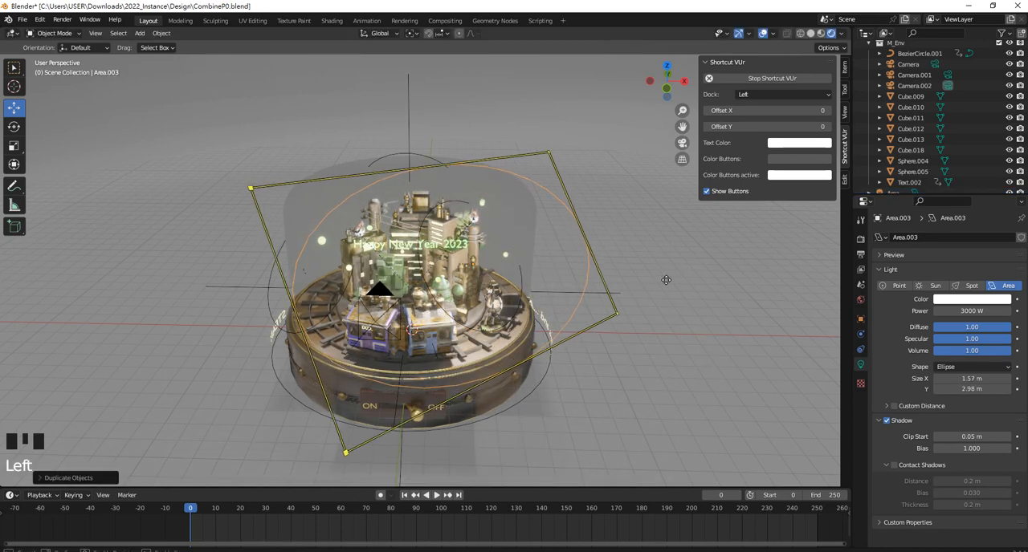
key("ctrl+z")
left_click_drag(511, 267, 626, 274)
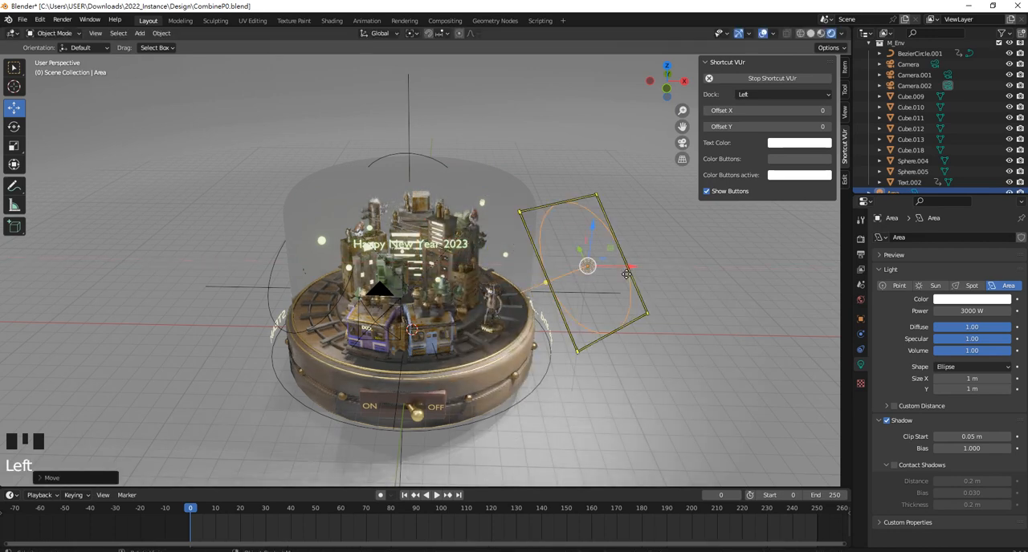
key("ctrl+z")
Duplicate the 3000 W area light and move the copy outward along X, well clear of the glass dome
key("shift+d")
right_click(509, 264)
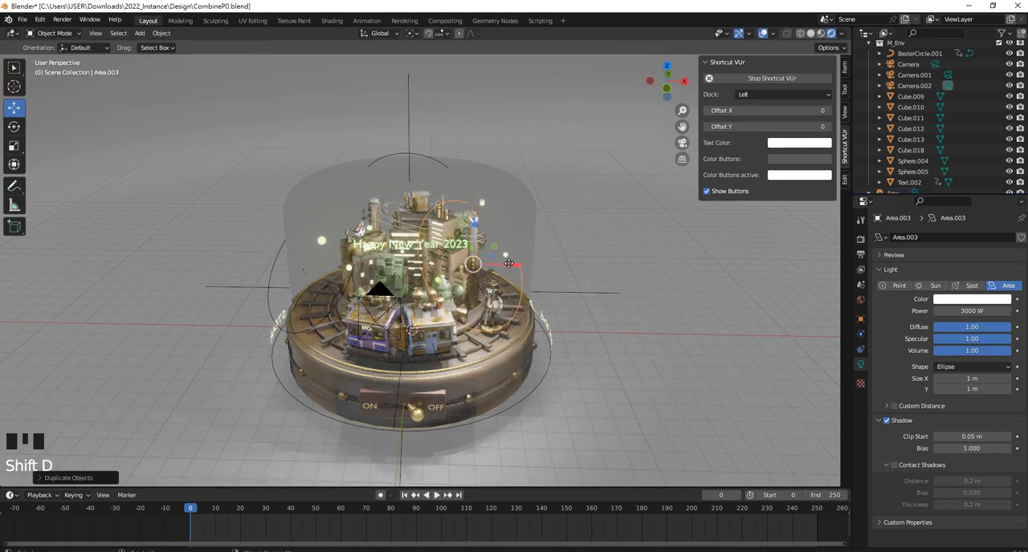
left_click_drag(509, 264, 679, 275)
middle_click_drag(591, 294, 662, 179)
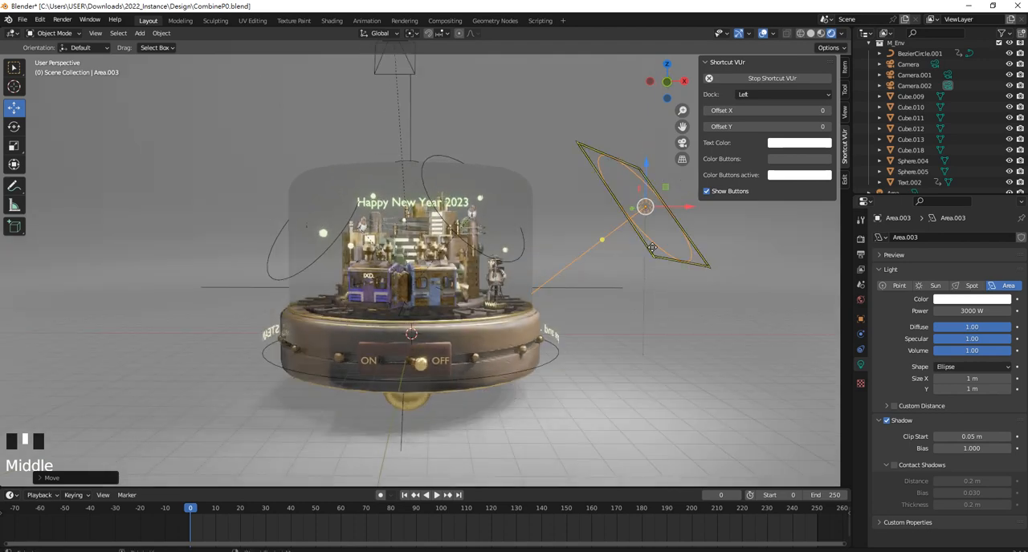
Clear the rotation of the duplicated 3000 W area light and view it from the front
key("KP_7")
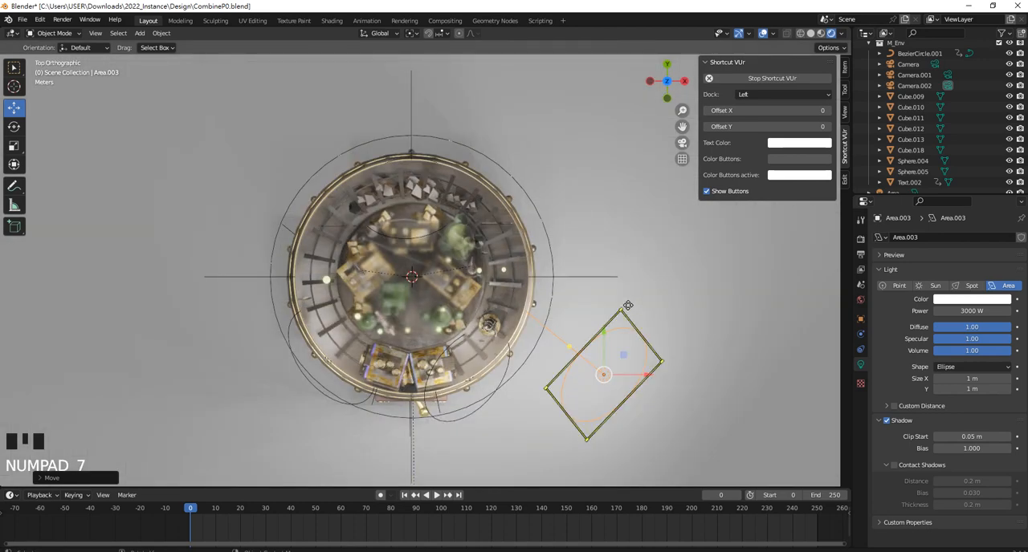
key("alt+r")
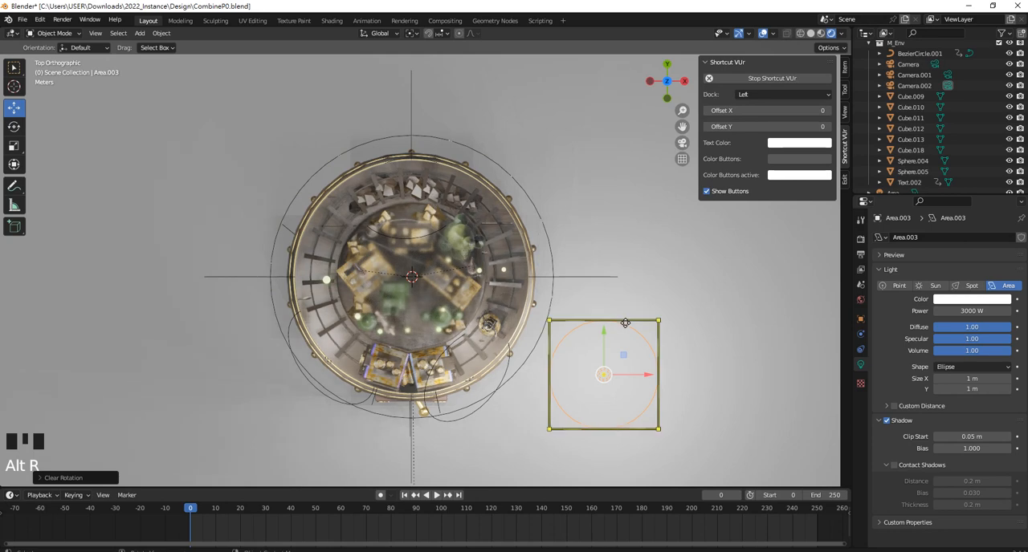
key("KP_1")
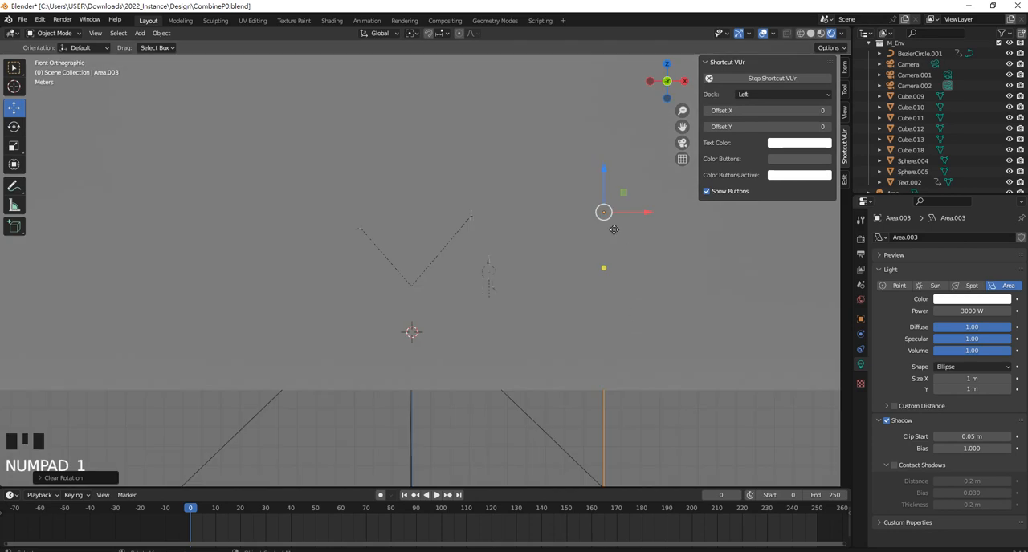
Hide the large object that blocks the front view of the glass dome and city
left_click(646, 314)
key("h")
scroll(611, 210, "up", 2)
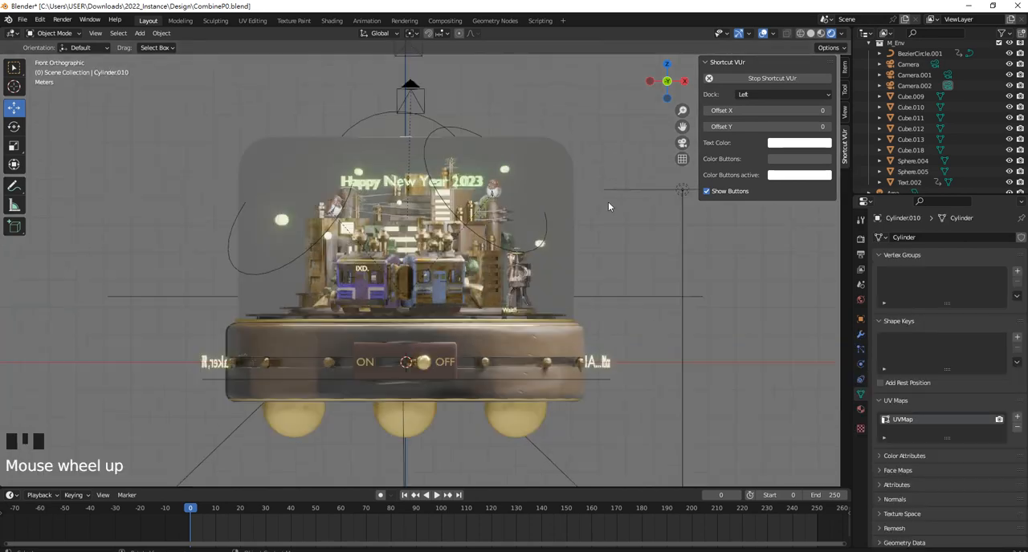
Select the duplicated 3000 W area light and rotate it about 60° around Y so it aims at the city
left_click(632, 191)
middle_click_drag(632, 191, 554, 240, "shift")
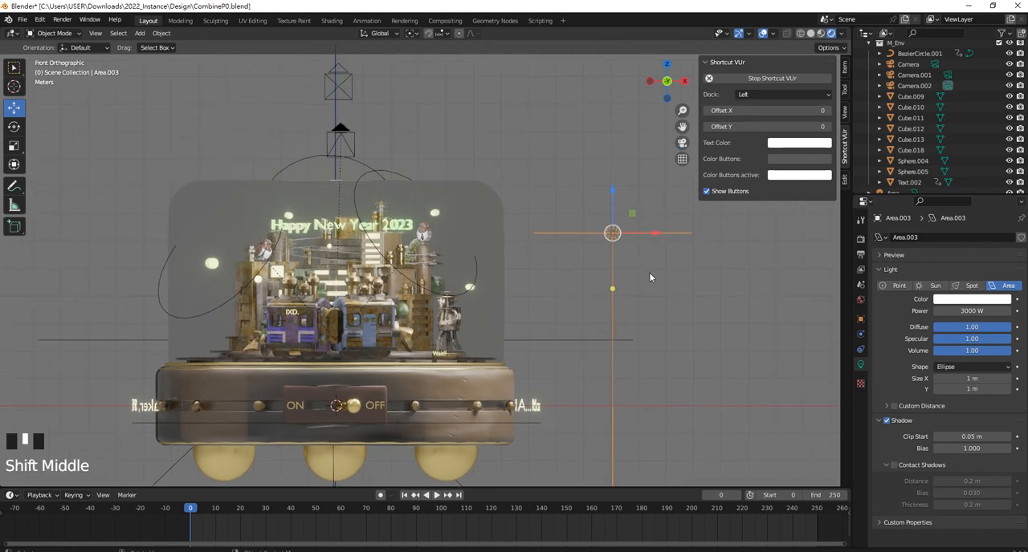
key("r")
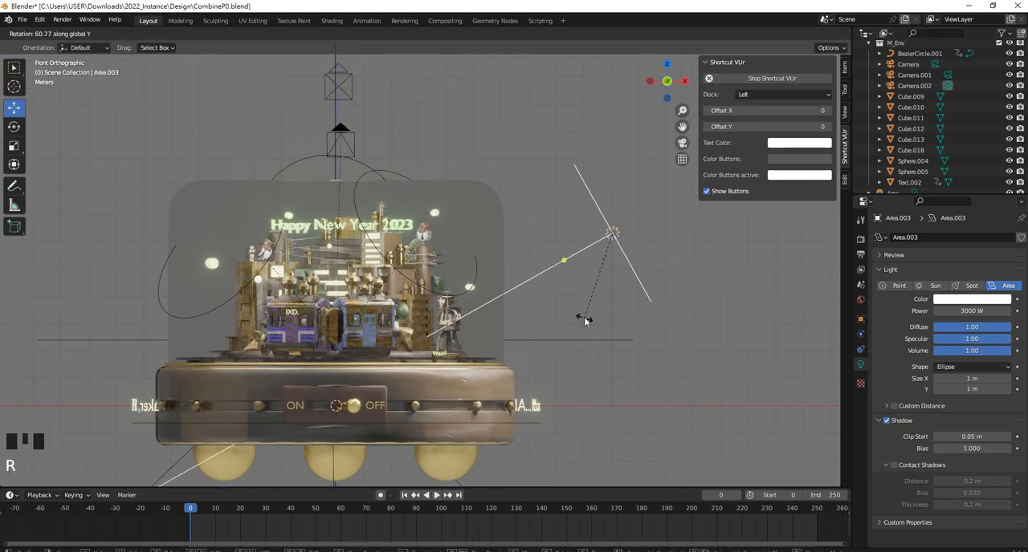
left_click(554, 145)
Move the duplicated area light along Y until it stands diagonally in front of the glass dome
middle_click_drag(546, 128, 515, 251)
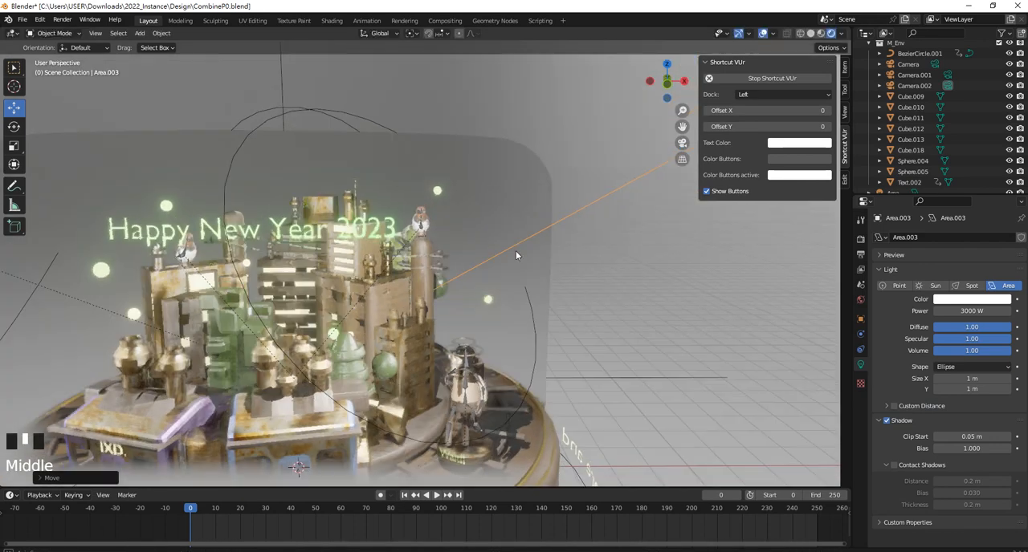
scroll(508, 269, "down", 1)
scroll(508, 268, "up", 2)
middle_click_drag(562, 289, 585, 229, "shift")
scroll(588, 208, "down", 4)
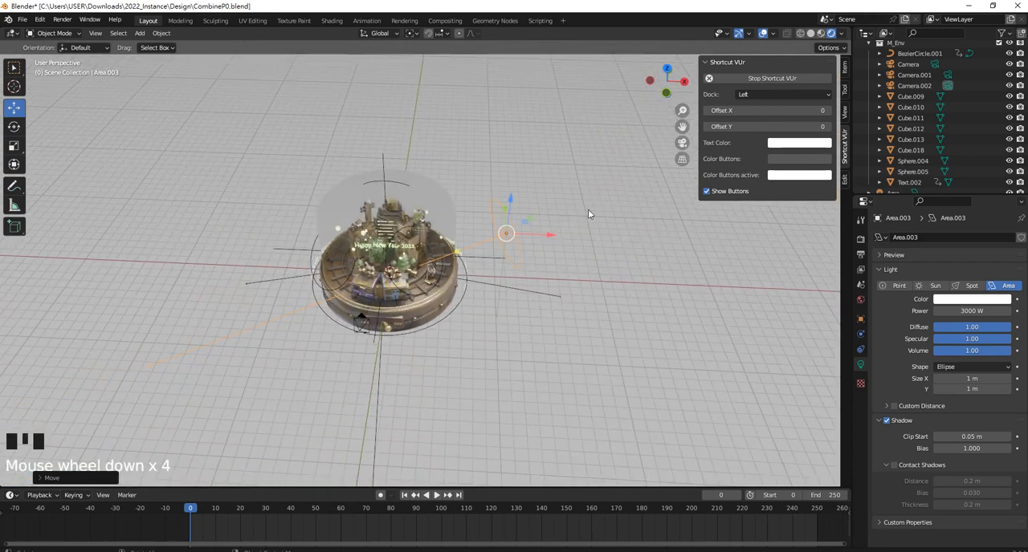
scroll(493, 217, "up", 2)
middle_click_drag(493, 216, 547, 203)
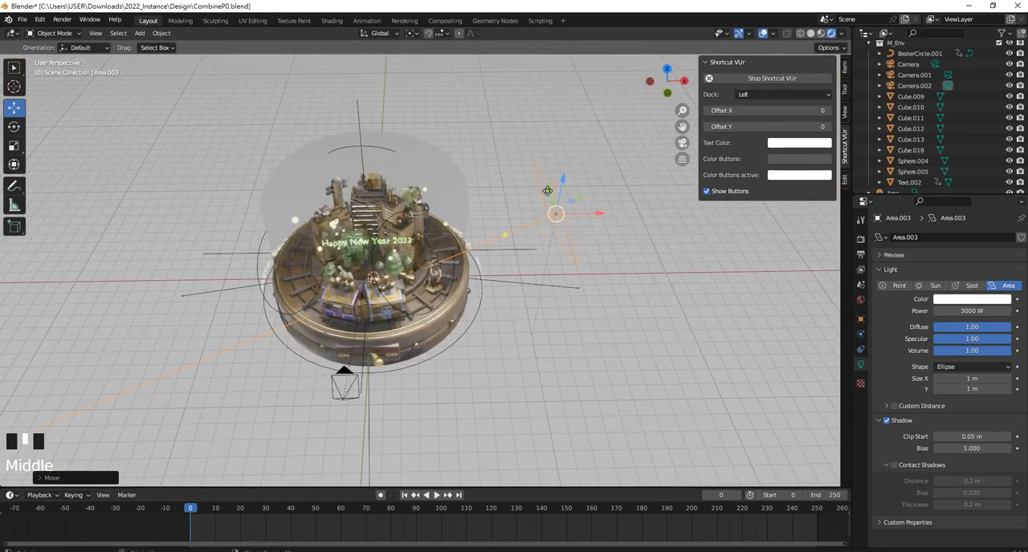
left_click_drag(548, 195, 563, 260)
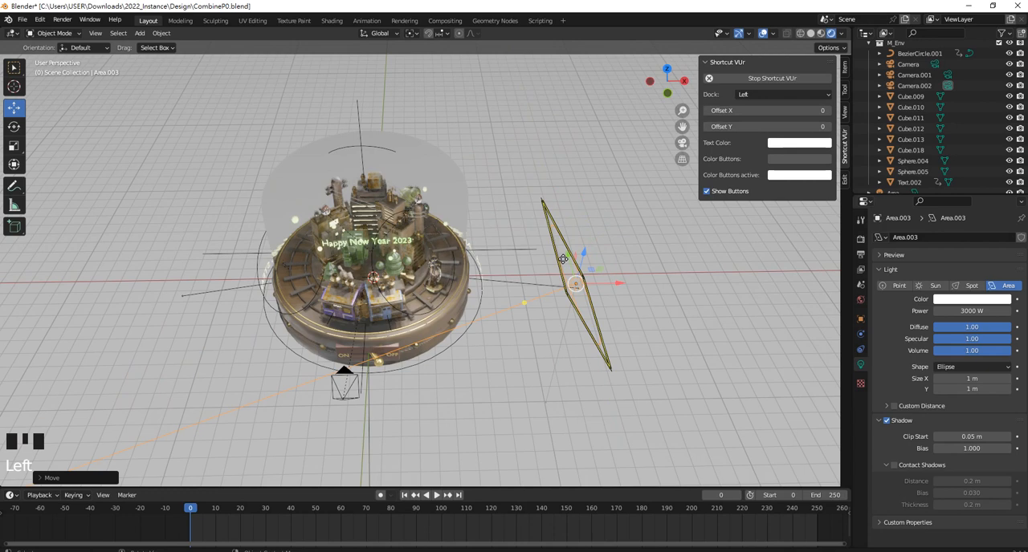
In the top view, rotate the area light around Z so its beam points toward the dome
key("KP_7")
left_click_drag(486, 398, 457, 396)
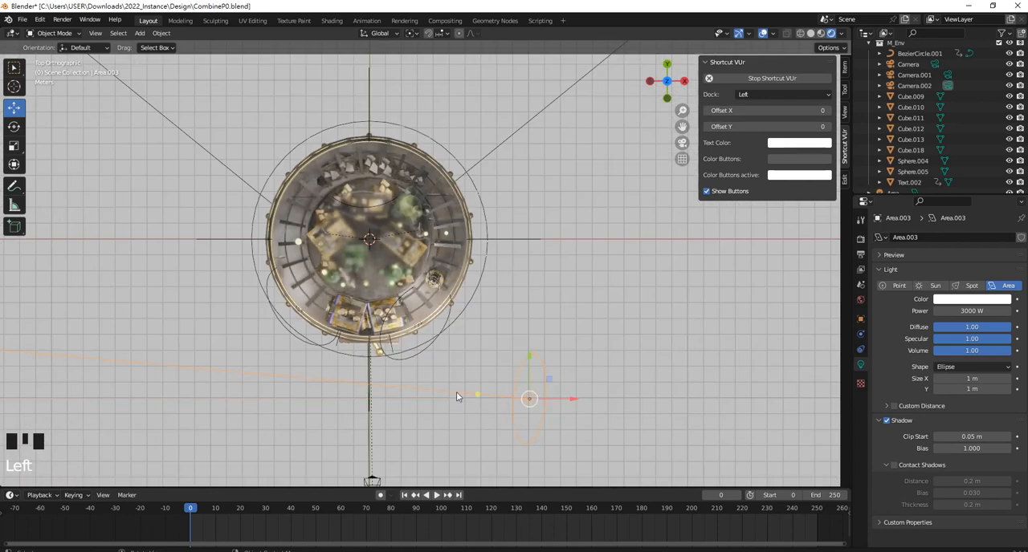
key("r")
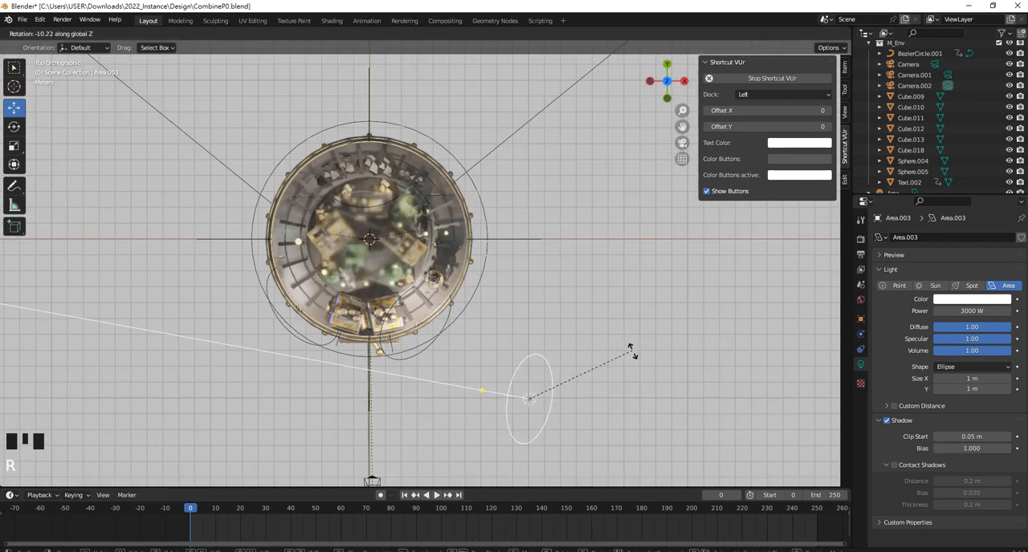
left_click(596, 419)
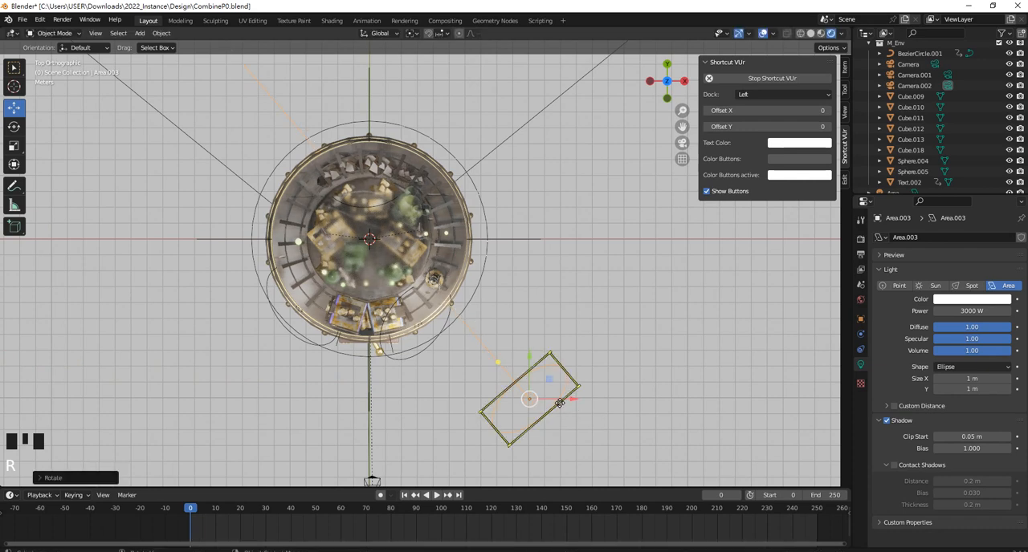
Enlarge the area light to 1.51 m × 1.42 m, move it farther out along X and re-aim it at the dome around Z
left_click_drag(560, 404, 625, 399)
key("r")
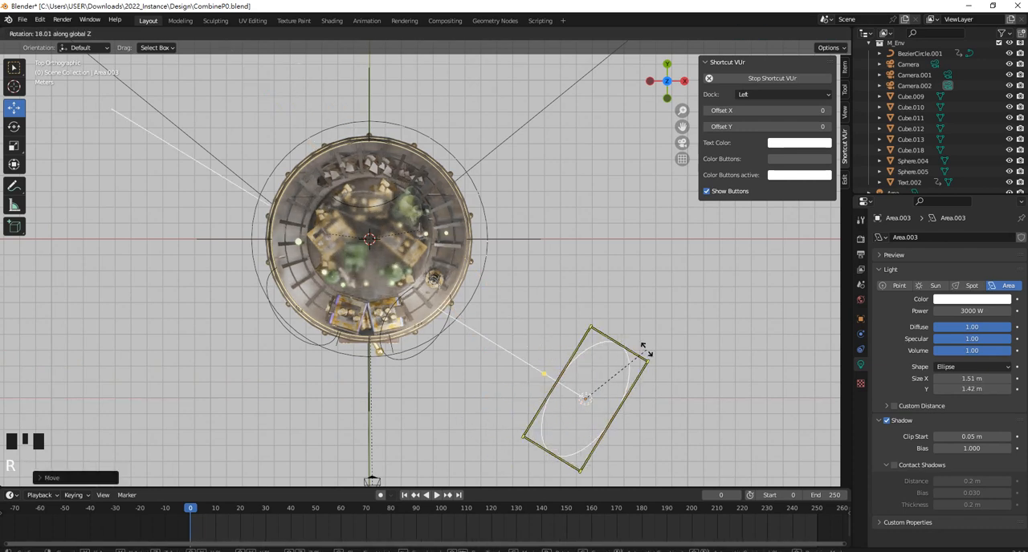
left_click(649, 356)
Set the power of the enlarged area light to 1000 W
middle_click_drag(546, 289, 566, 222)
left_click(566, 219)
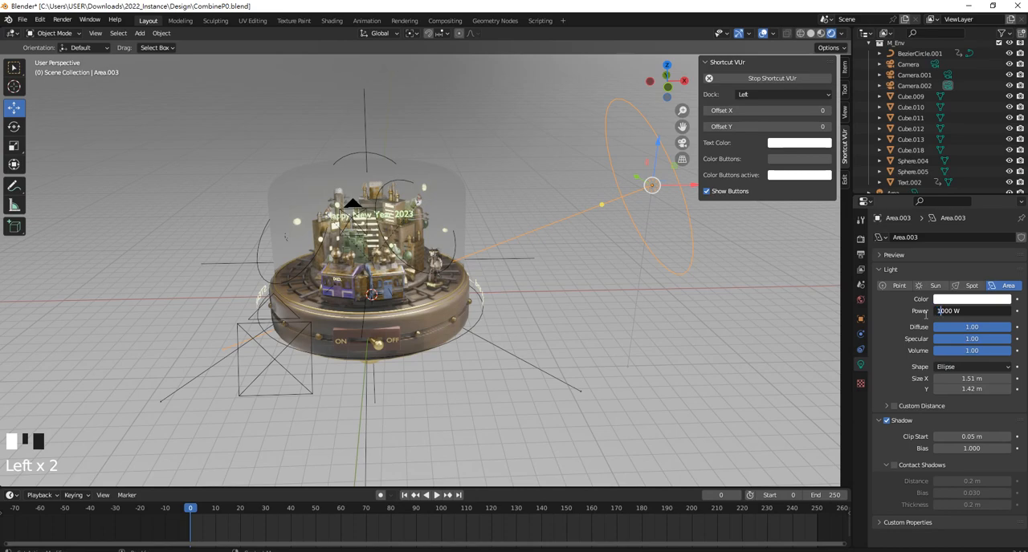
left_click(926, 314)
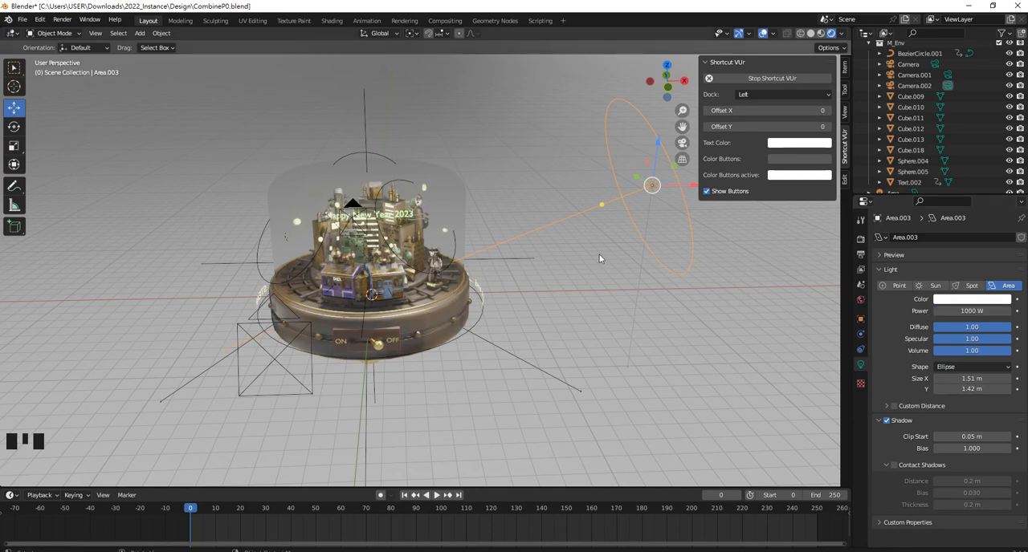
left_click(593, 302)
Select the 1000 W area light and insert a Location, Rotation & Scale keyframe at frame 0
scroll(592, 302, "down", 2)
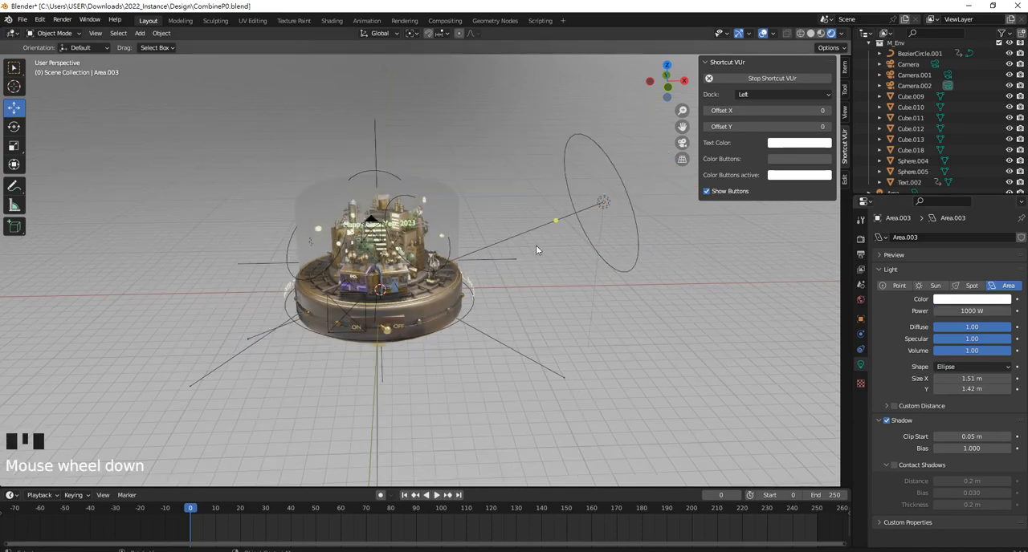
middle_click_drag(536, 245, 574, 228)
left_click(574, 227)
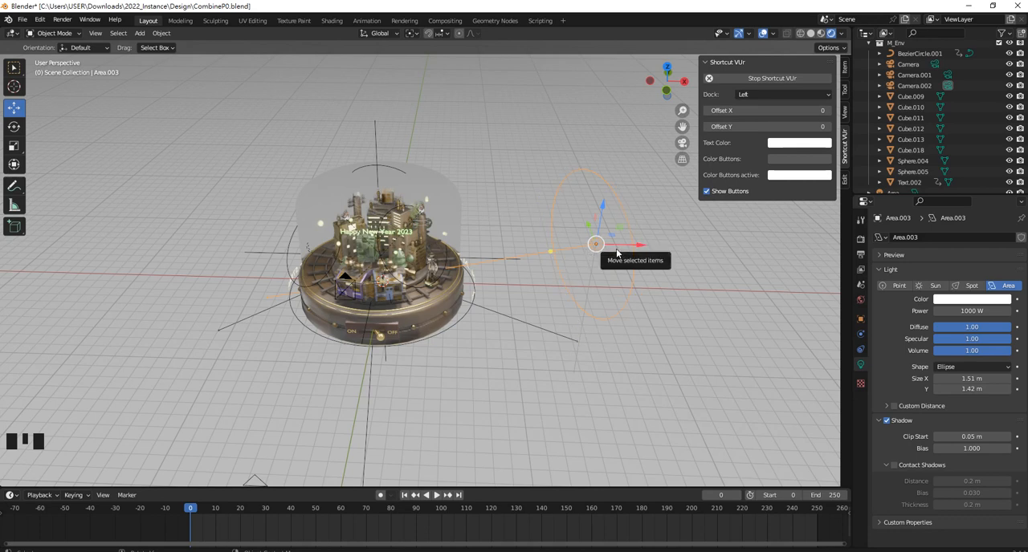
key("i")
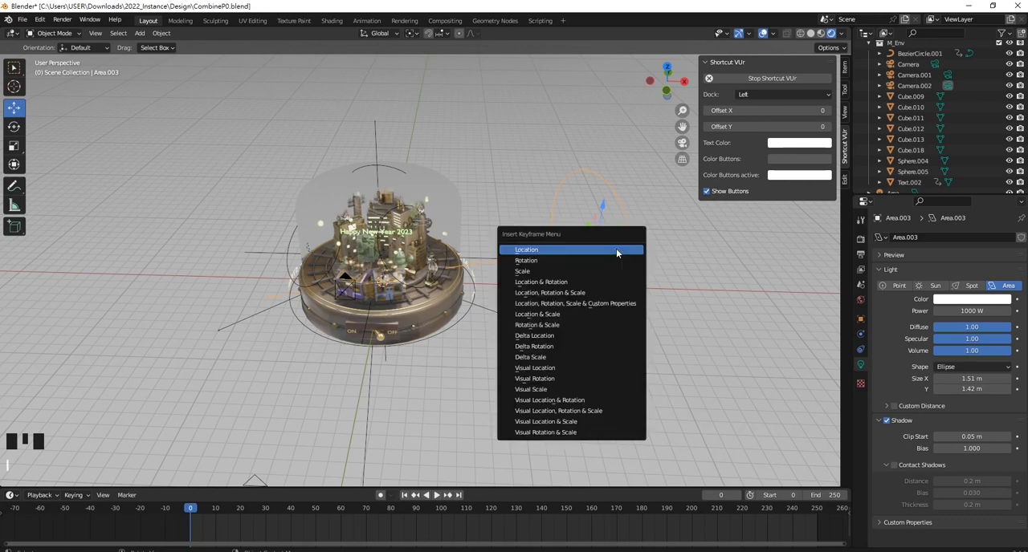
left_click(597, 292)
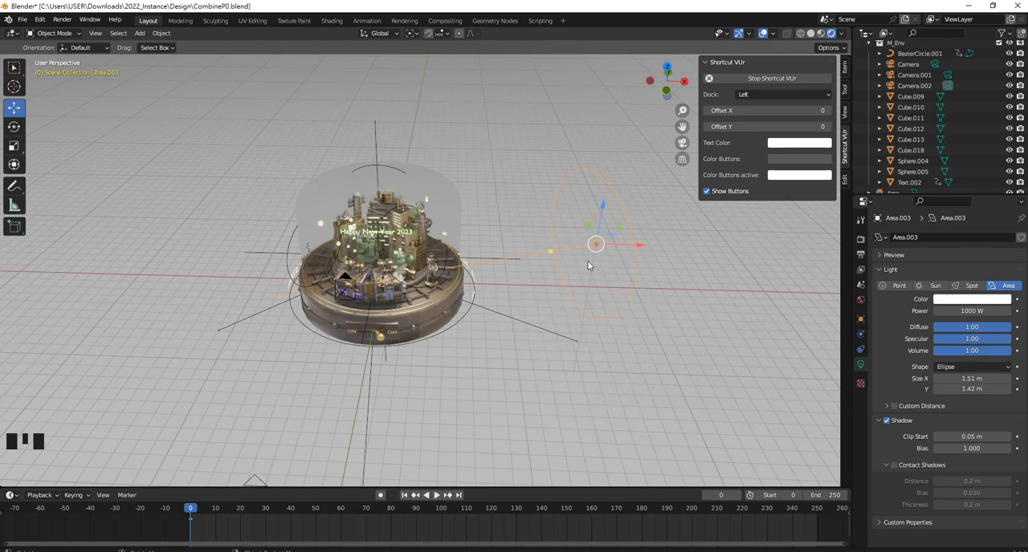
left_click_drag(189, 511, 818, 484)
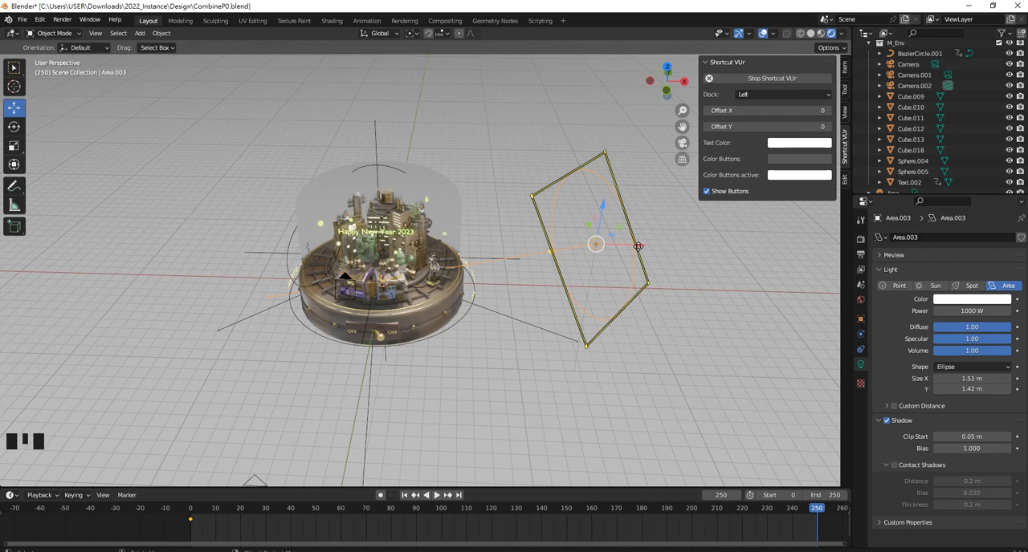
left_click_drag(639, 247, 561, 246)
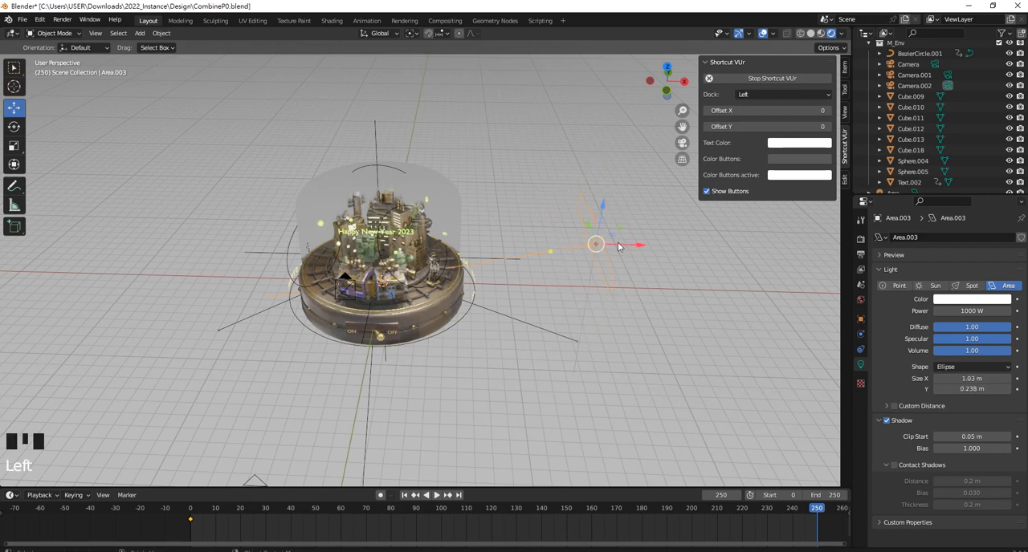
key("ctrl+z")
left_click(645, 263)
key("ctrl+z")
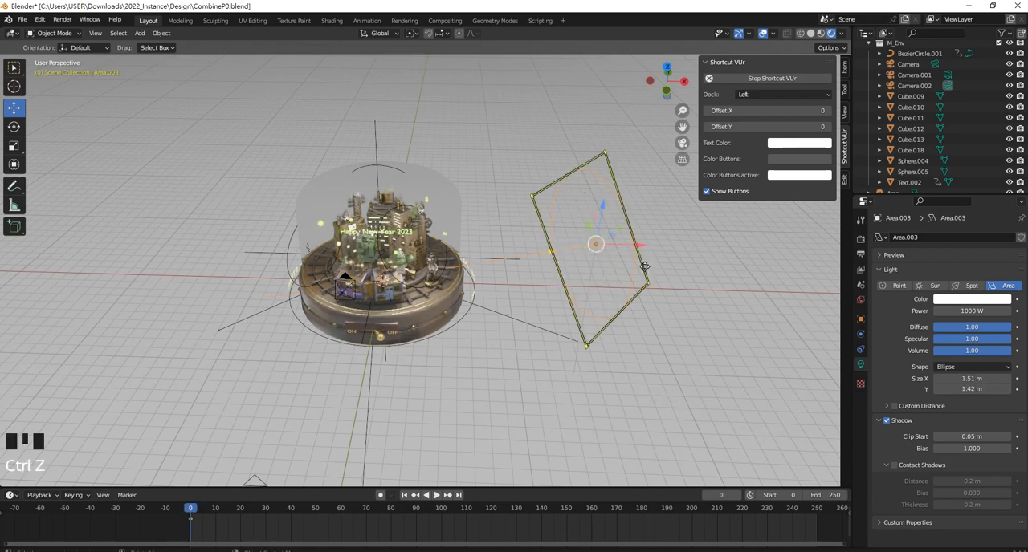
At frame 250, move the area light along X to the opposite side of the dome in the front view
left_click(456, 495)
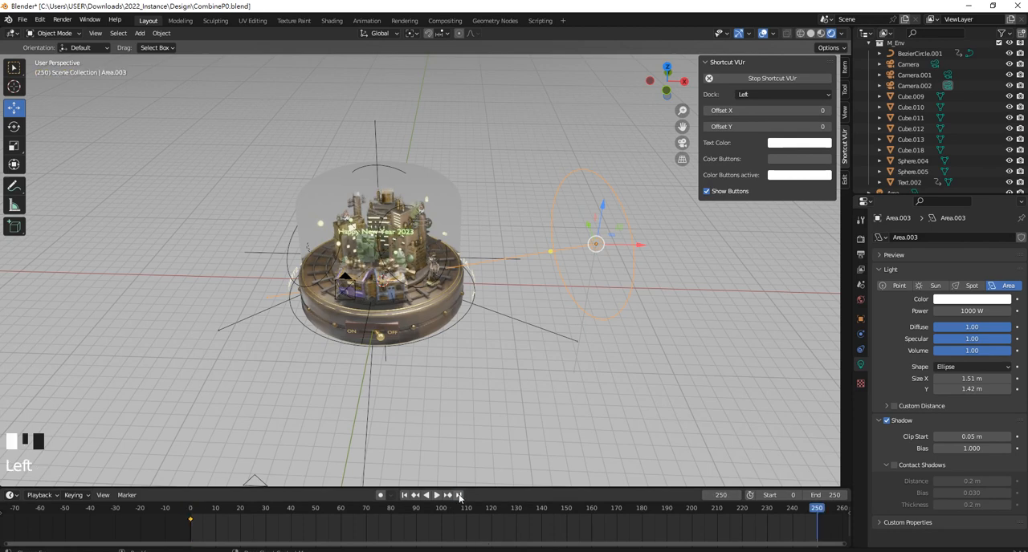
key("KP_1")
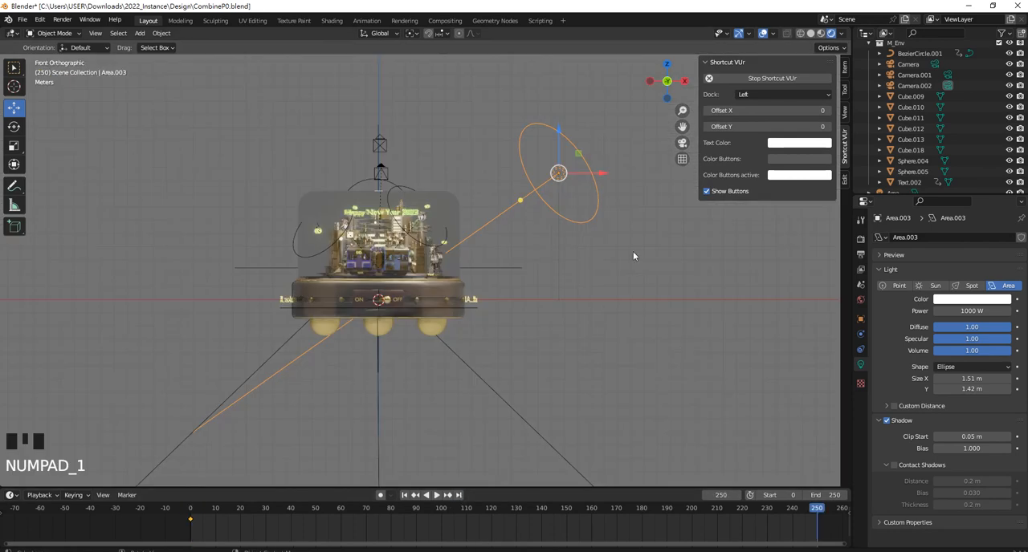
left_click_drag(604, 173, 242, 179)
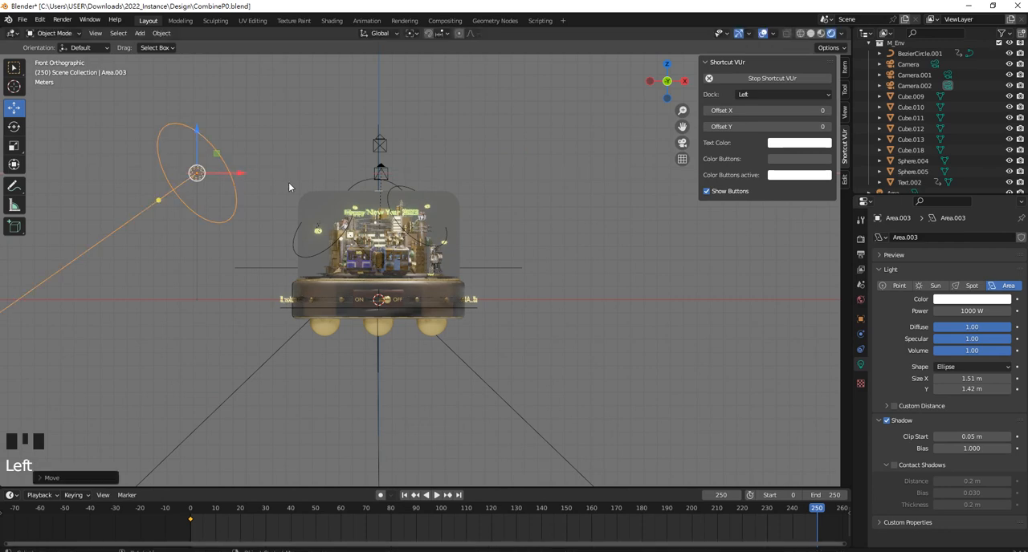
In the top view, rotate the moved area light about -110° around Z so it faces the dome
key("KP_7")
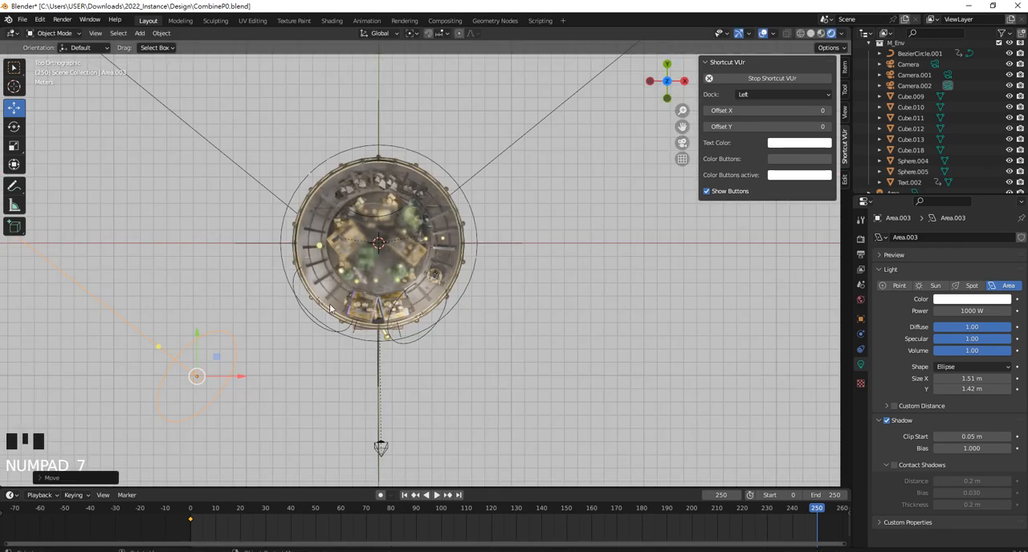
key("r")
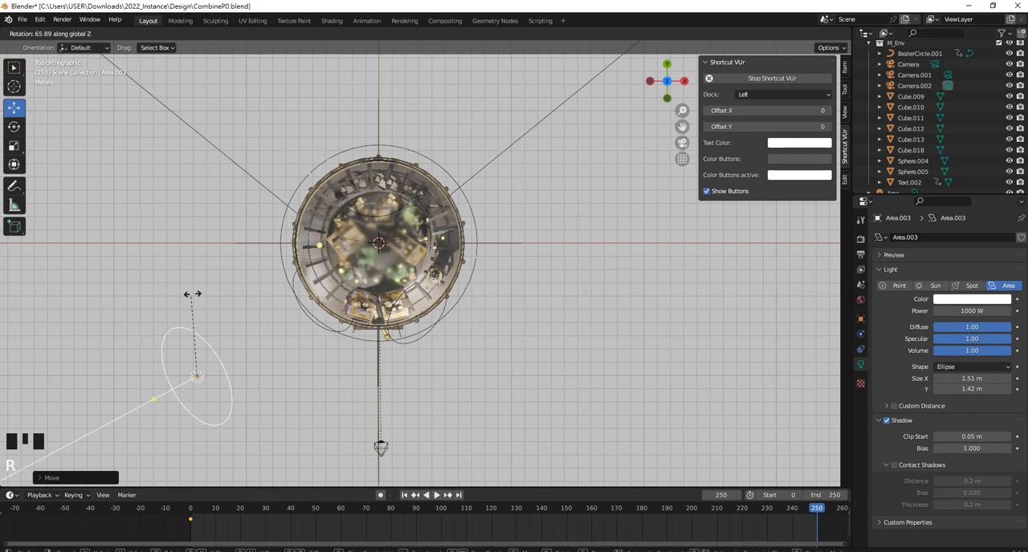
left_click(214, 443)
Insert a transform keyframe for the area light at frame 250
middle_click_drag(457, 378, 461, 261)
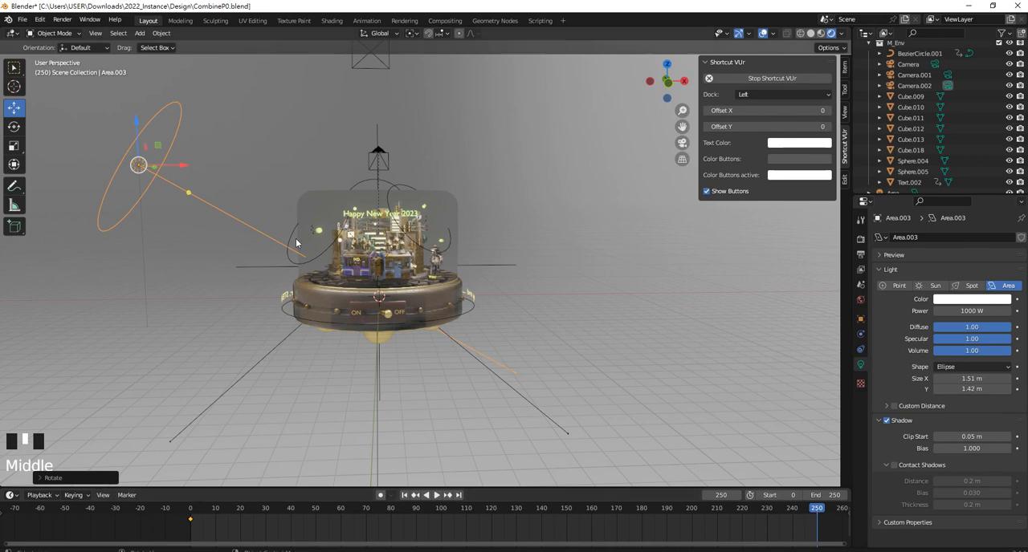
key("i")
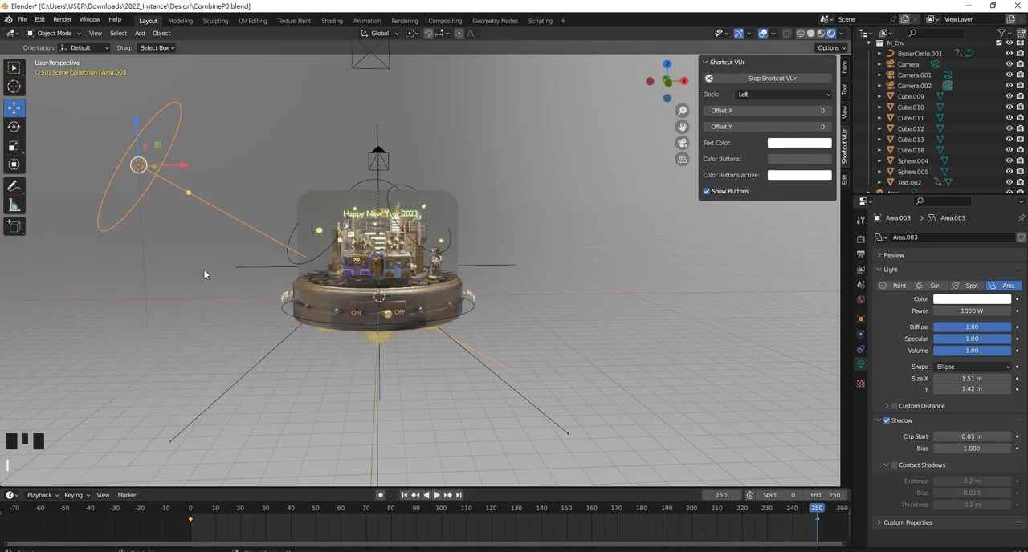
left_click(204, 272)
Return to frame 0 and keyframe the area light's power at 1000 W
left_click(190, 508)
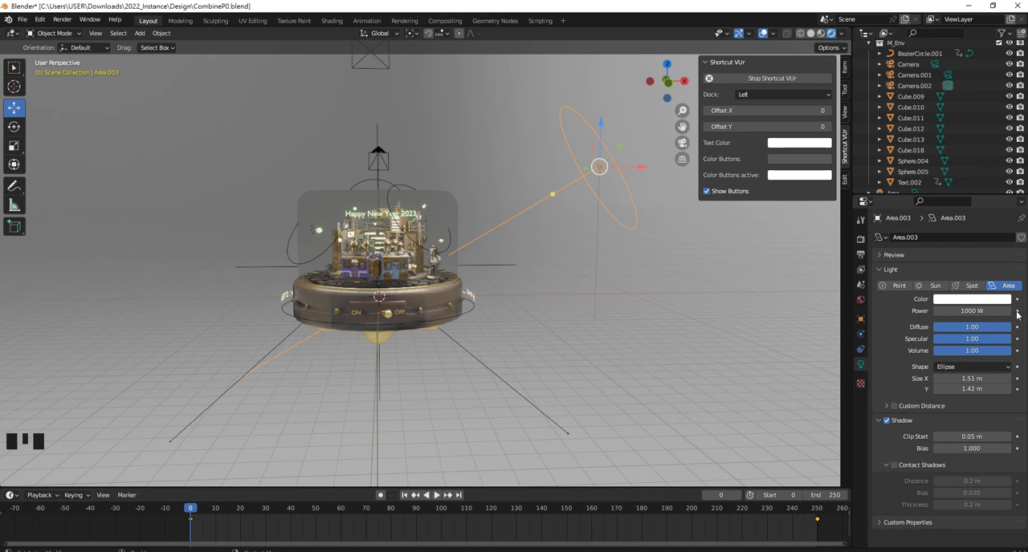
mouse_move(624, 191)
left_click(1016, 311)
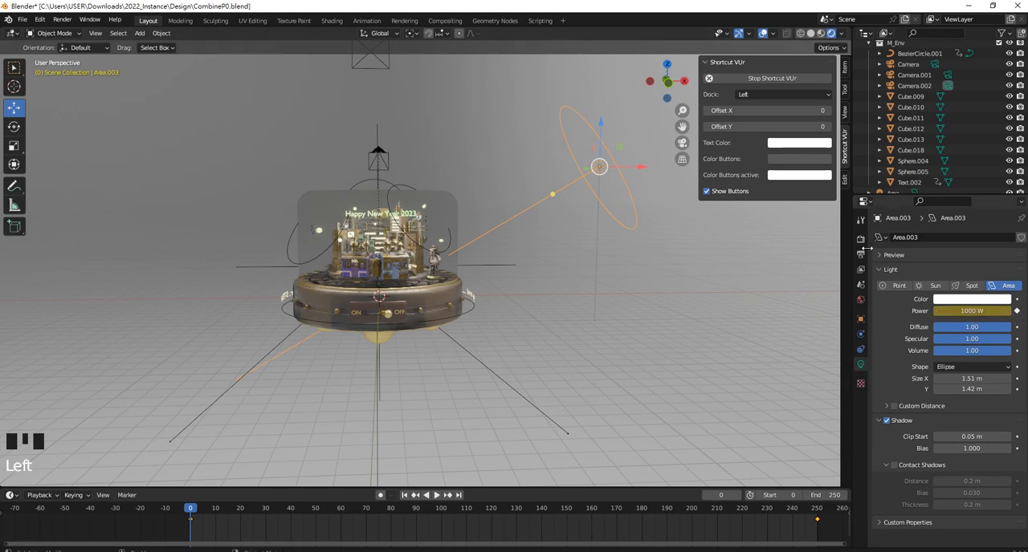
Go to frame 250, set the area light's power to 500 W and keyframe it
left_click_drag(193, 510, 817, 511)
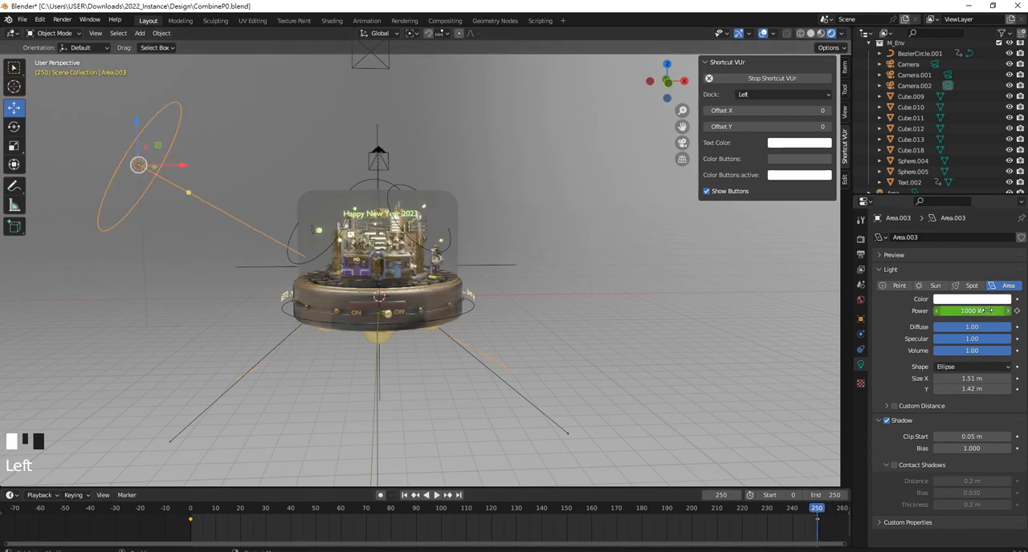
double_click(941, 313)
left_click_drag(944, 311, 937, 310)
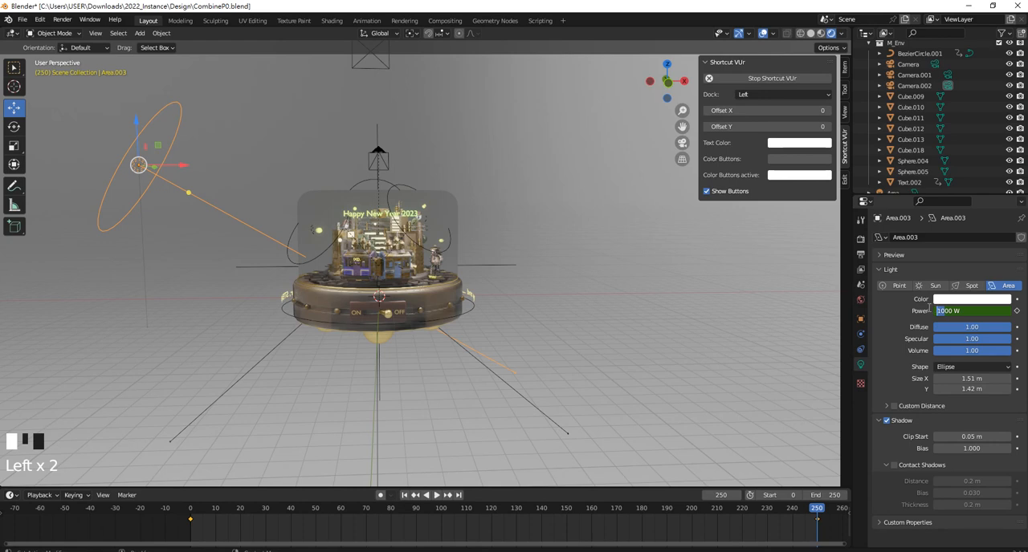
key("Return")
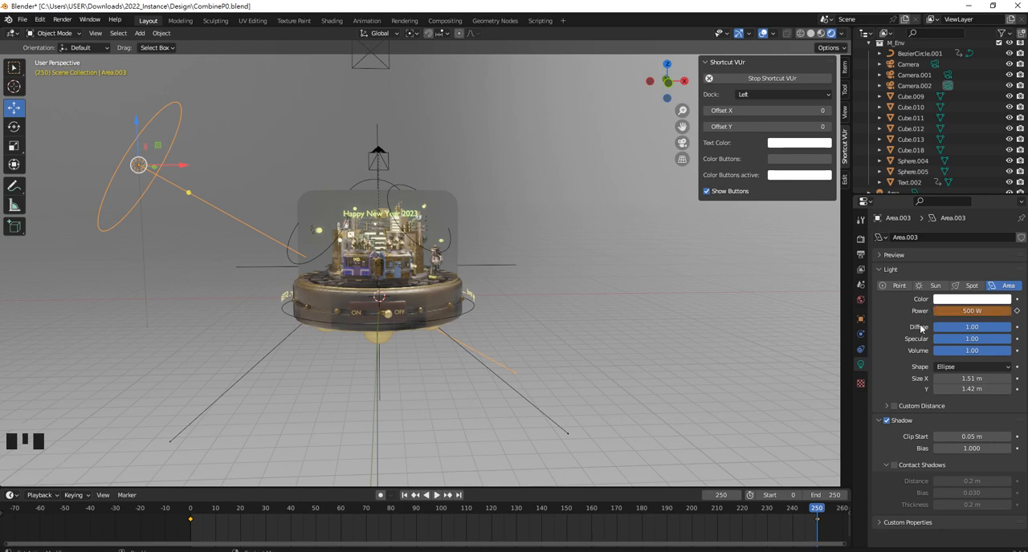
left_click(1016, 311)
In the World settings, set the background strength to 1.0
middle_click_drag(447, 223, 482, 322)
scroll(484, 324, "up", 4)
scroll(485, 324, "down", 2)
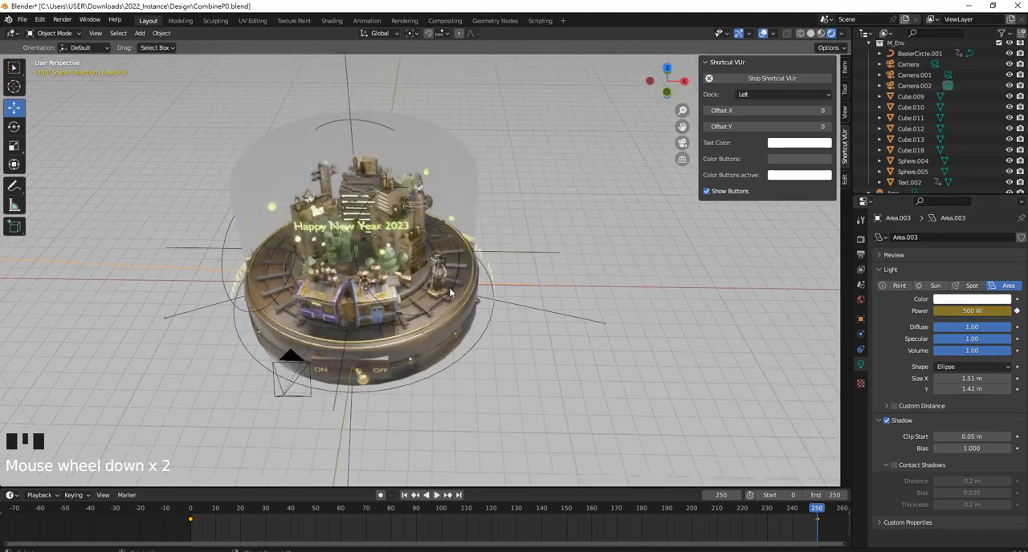
scroll(484, 324, "down", 1)
middle_click_drag(426, 310, 508, 265, "shift")
scroll(508, 268, "up", 1)
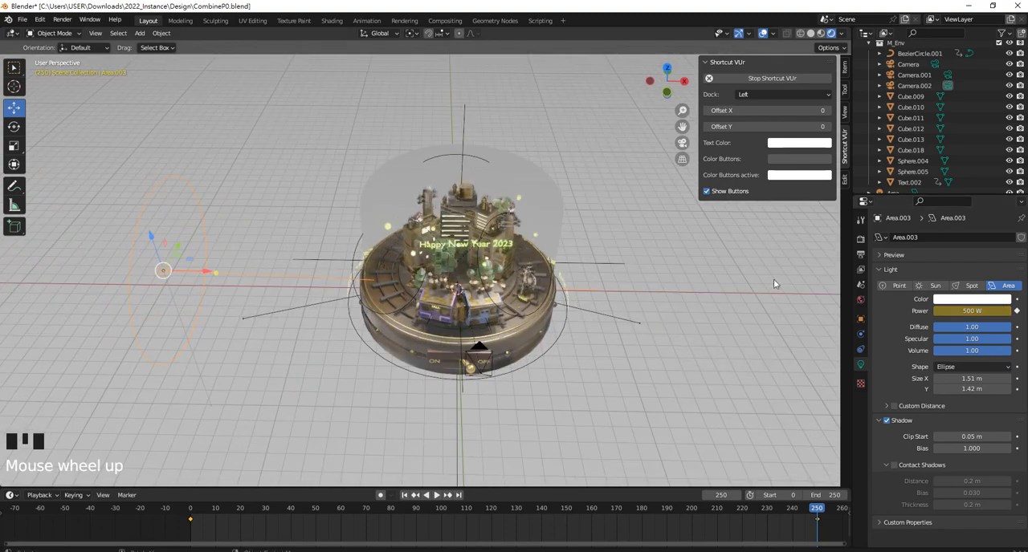
left_click(861, 255)
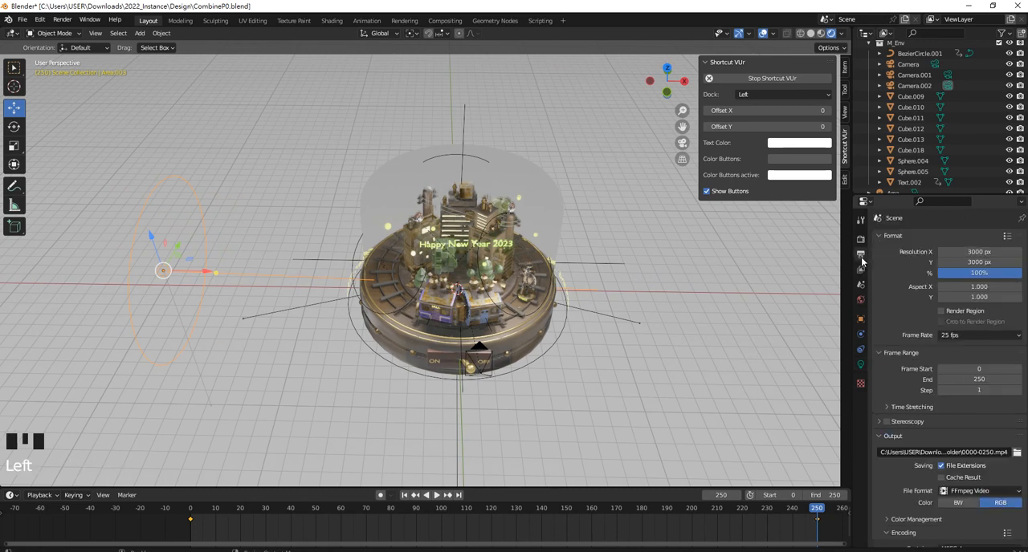
left_click(862, 300)
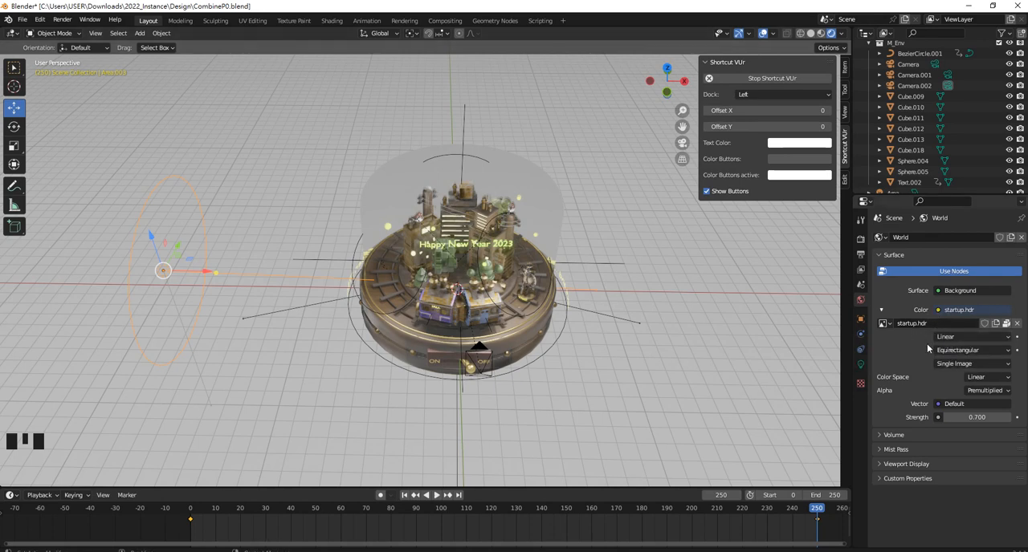
left_click(954, 419)
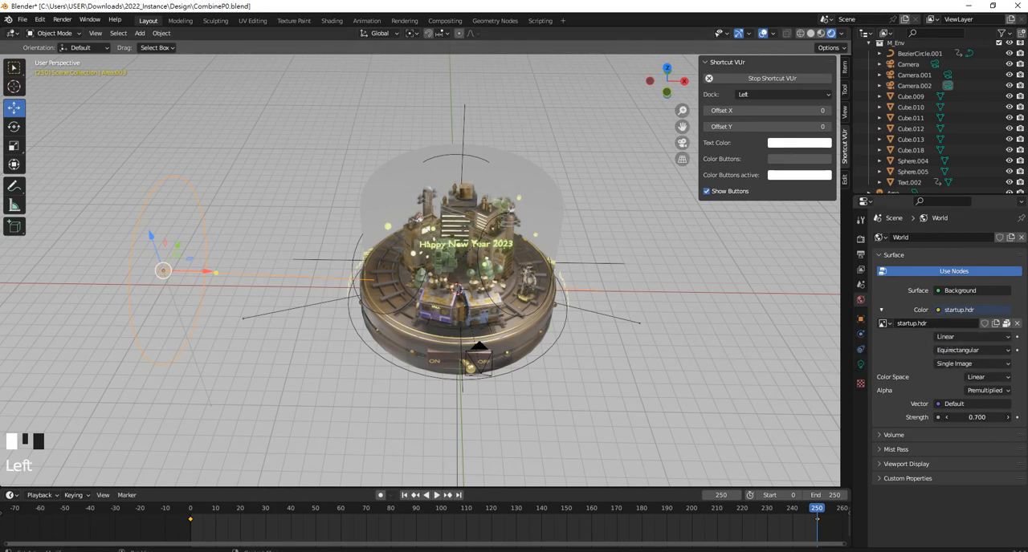
left_click(965, 434)
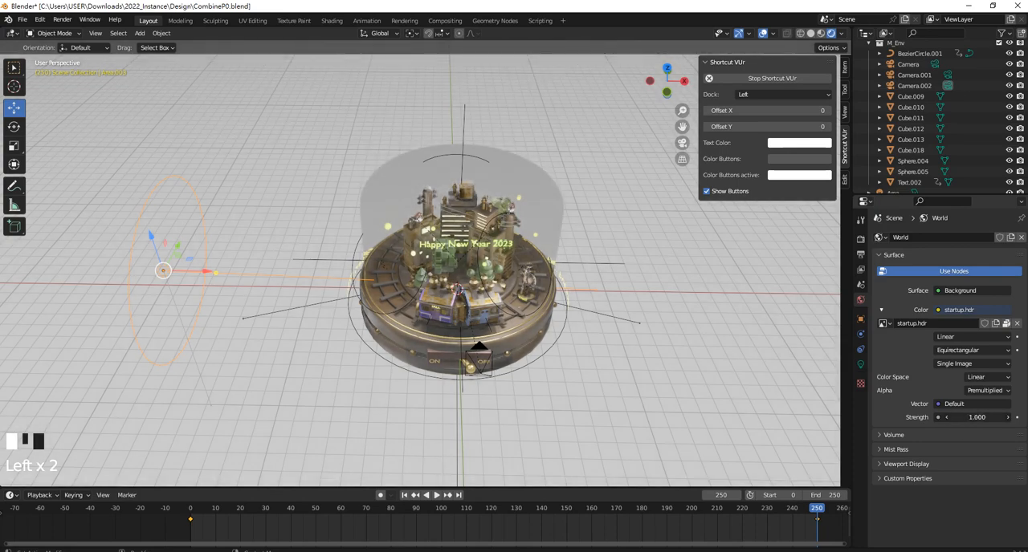
Set the world background strength to 0.6
middle_click_drag(598, 333, 634, 344)
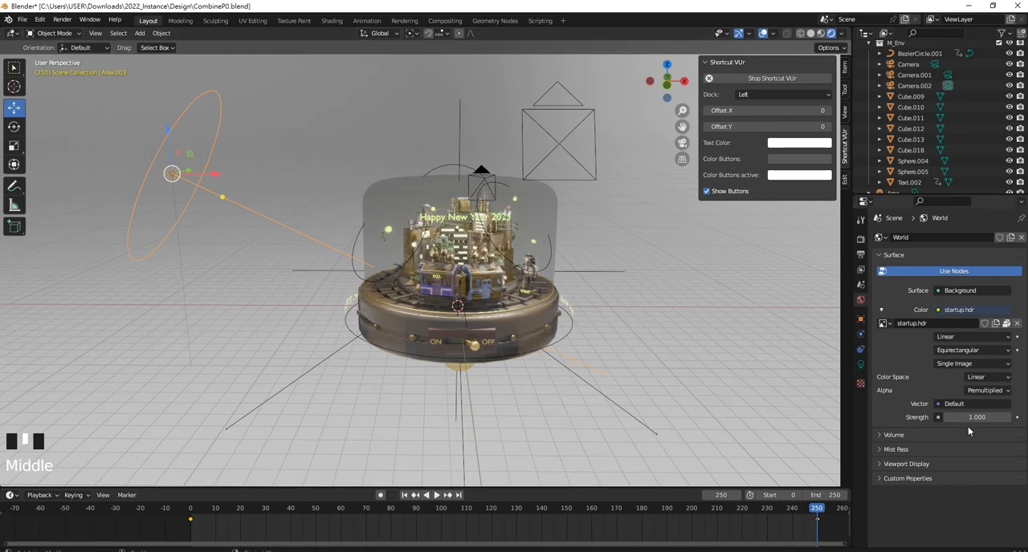
left_click(975, 418)
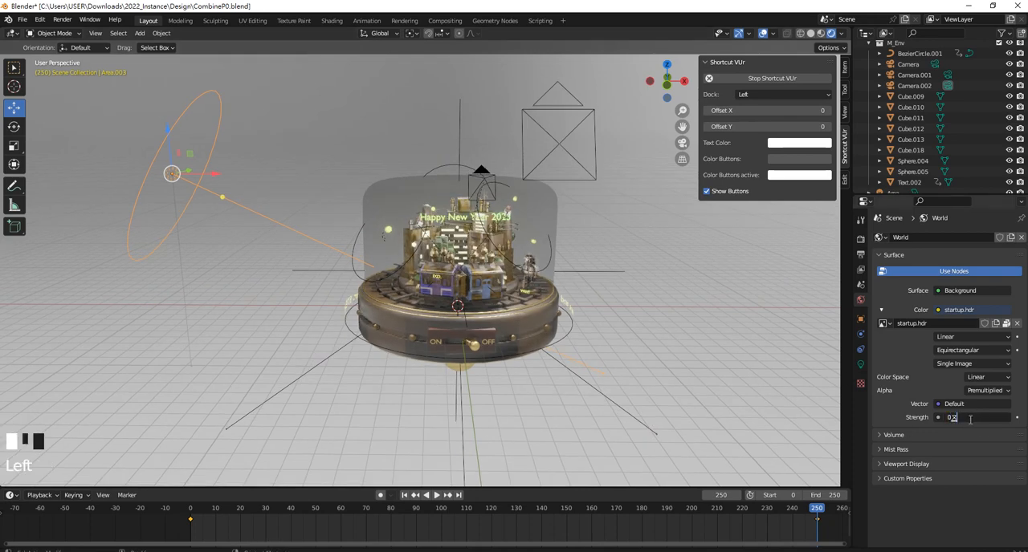
type("0")
type(".2")
key("Return")
Scrub the timeline from frame 250 back to frame 10 to review the animated area light around the city
scroll(546, 277, "up", 2)
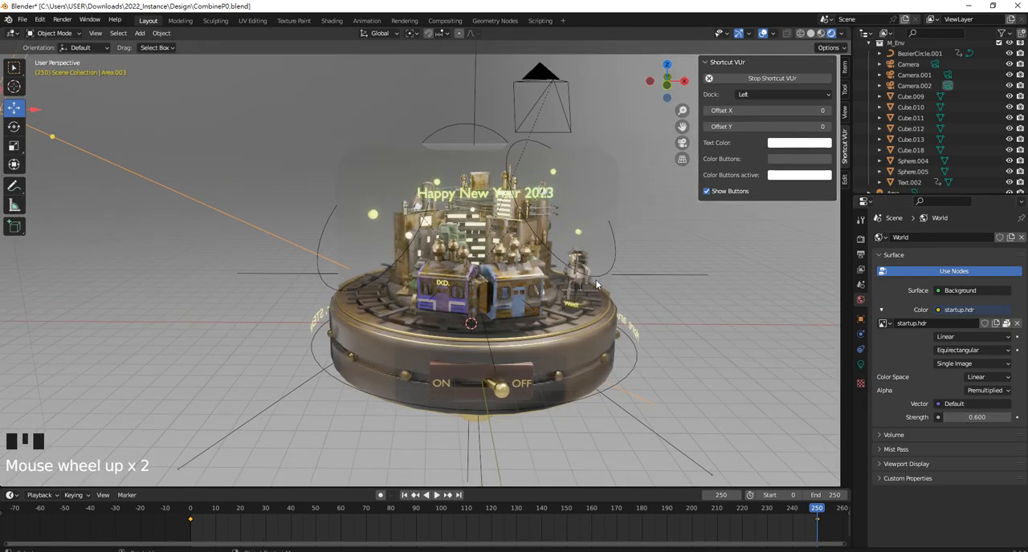
middle_click_drag(546, 277, 594, 298)
scroll(460, 306, "down", 2)
scroll(460, 306, "up", 1)
scroll(466, 310, "down", 3)
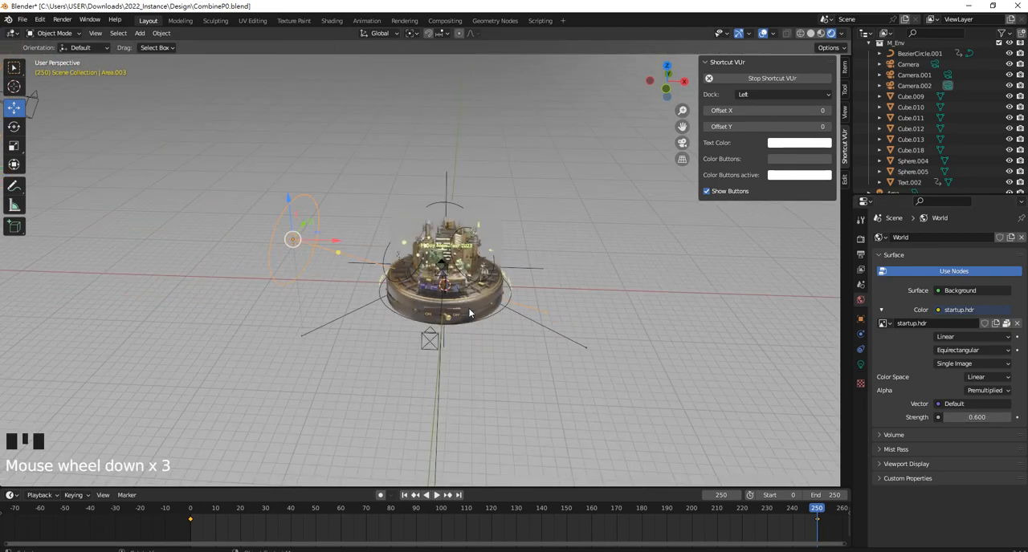
scroll(473, 309, "up", 1)
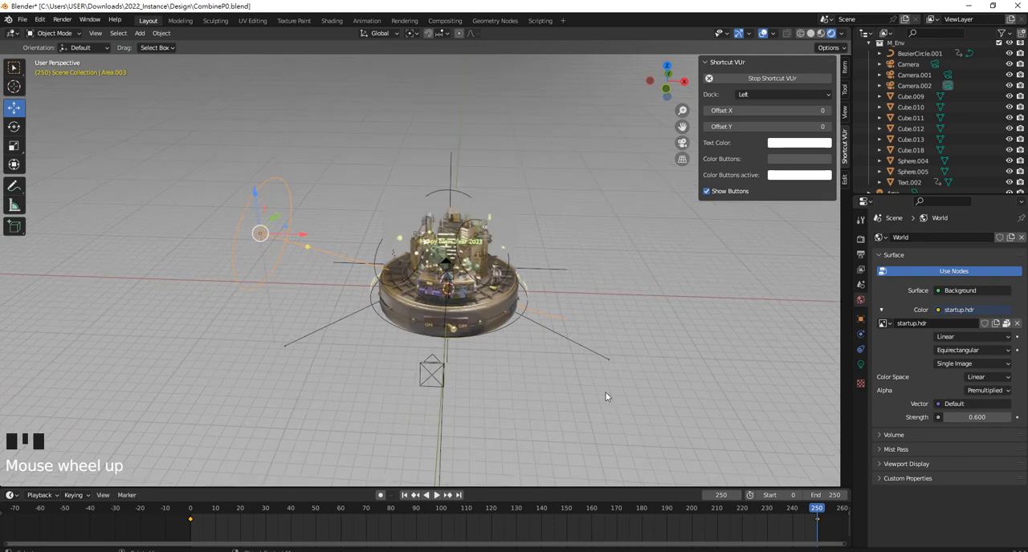
left_click_drag(809, 516, 214, 522)
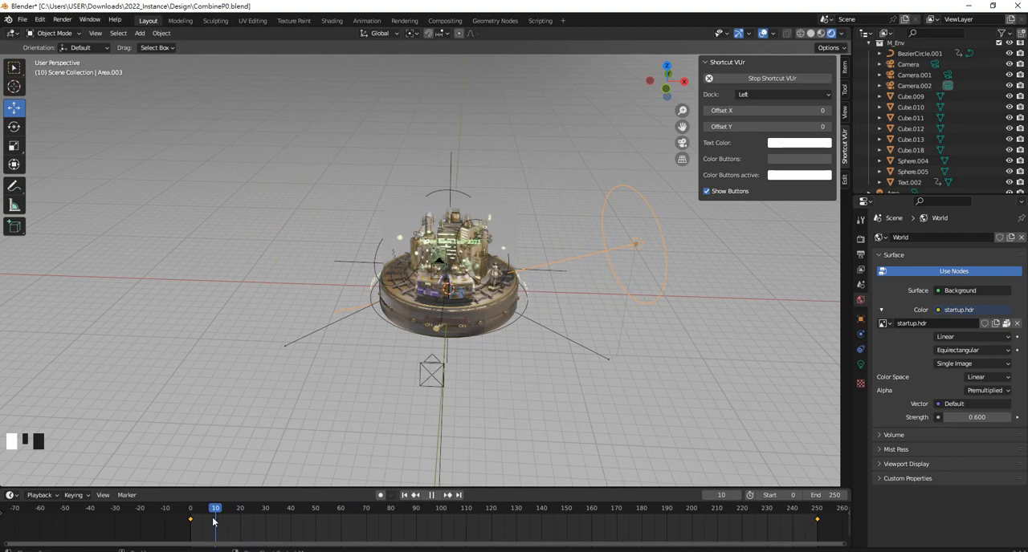
Look through Camera.002 as the active camera and scrub the timeline to frame 74 to review the lighting
middle_click_drag(427, 341, 161, 265)
left_click(143, 253)
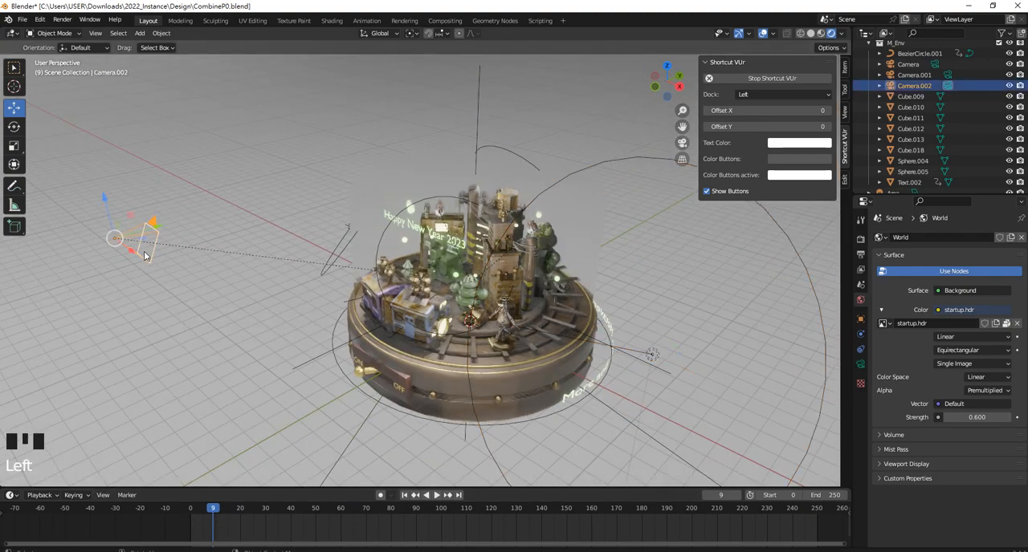
key("ctrl+KP_0")
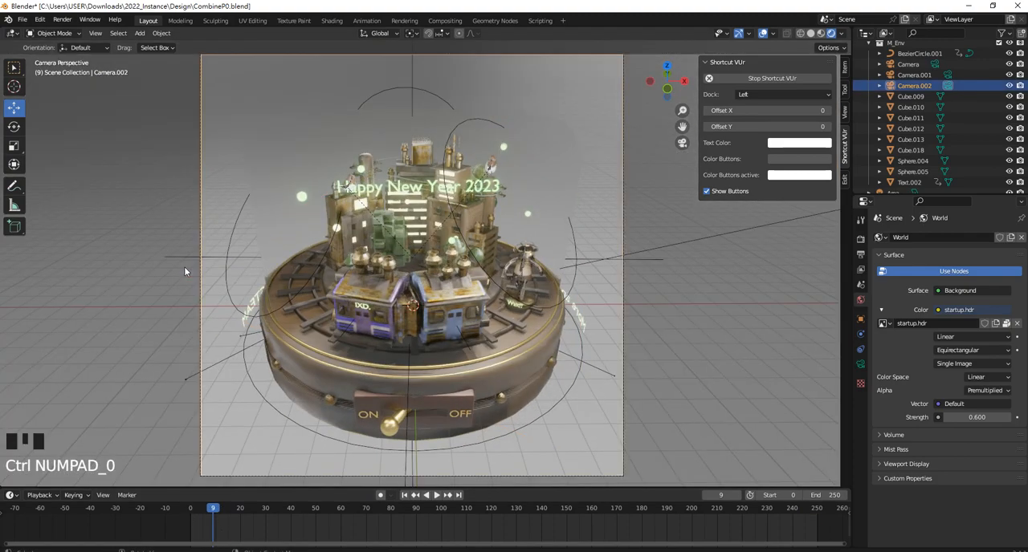
scroll(437, 271, "down", 1)
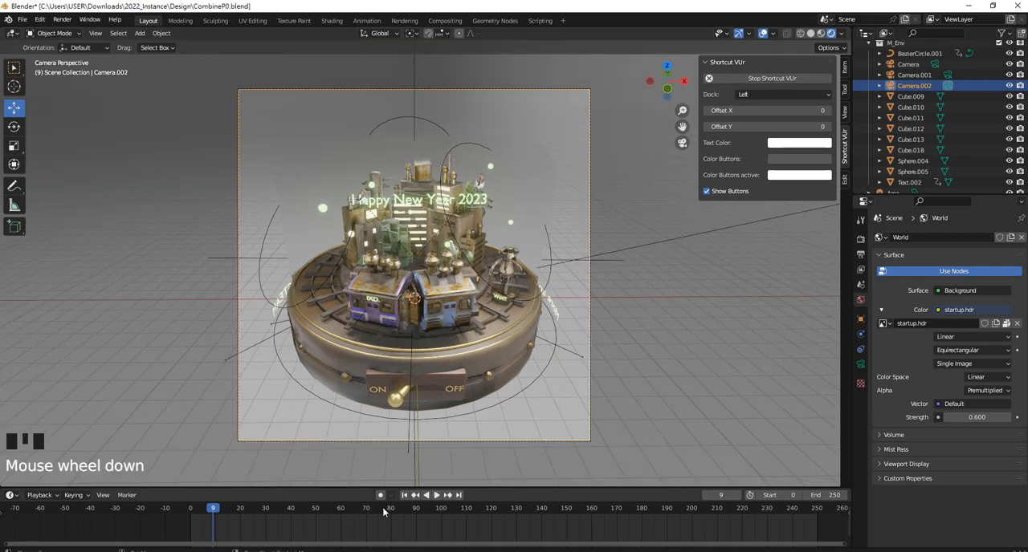
left_click_drag(215, 514, 374, 480)
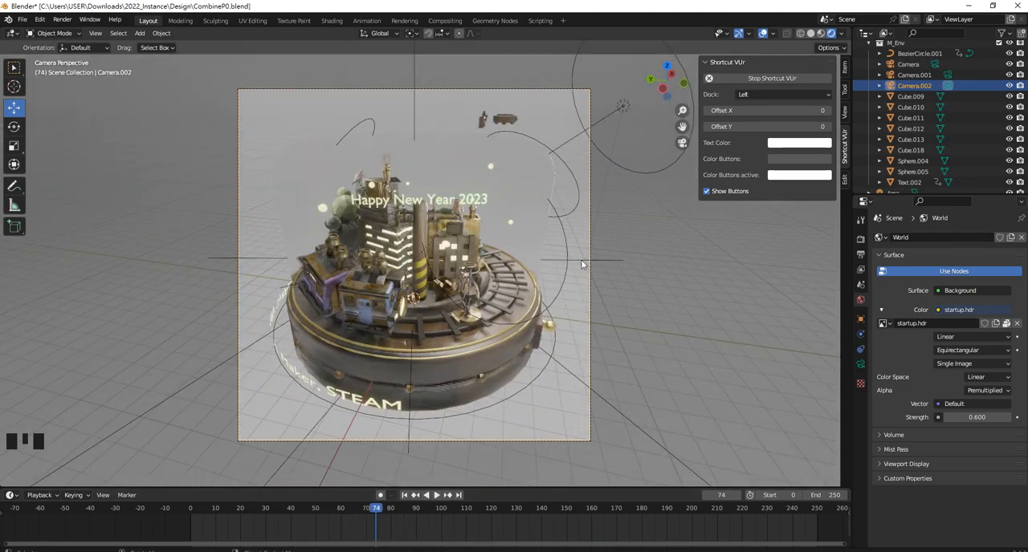
Add a plane mesh at the city's centre and scale it by 10
middle_click_drag(582, 265, 345, 303)
scroll(581, 248, "down", 4)
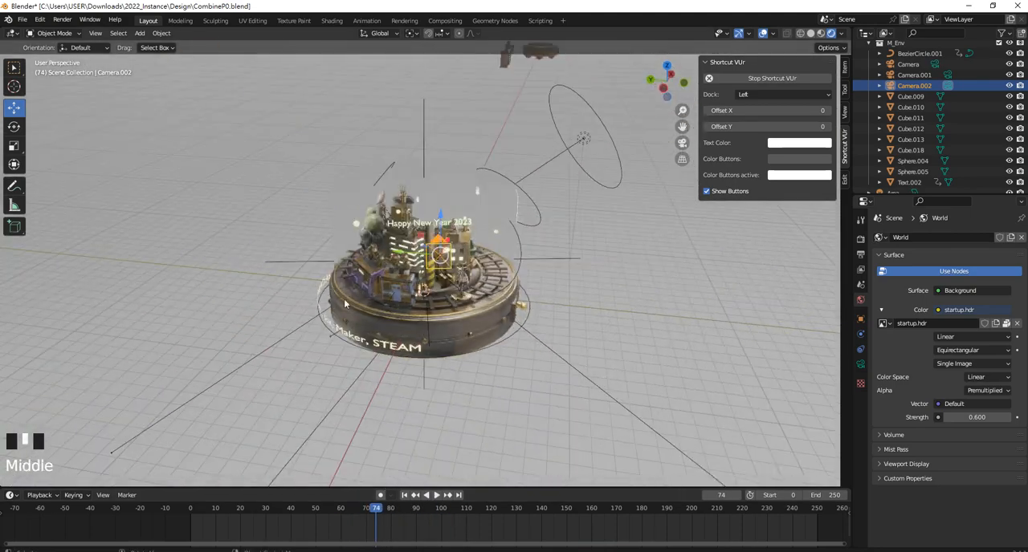
scroll(246, 367, "up", 2)
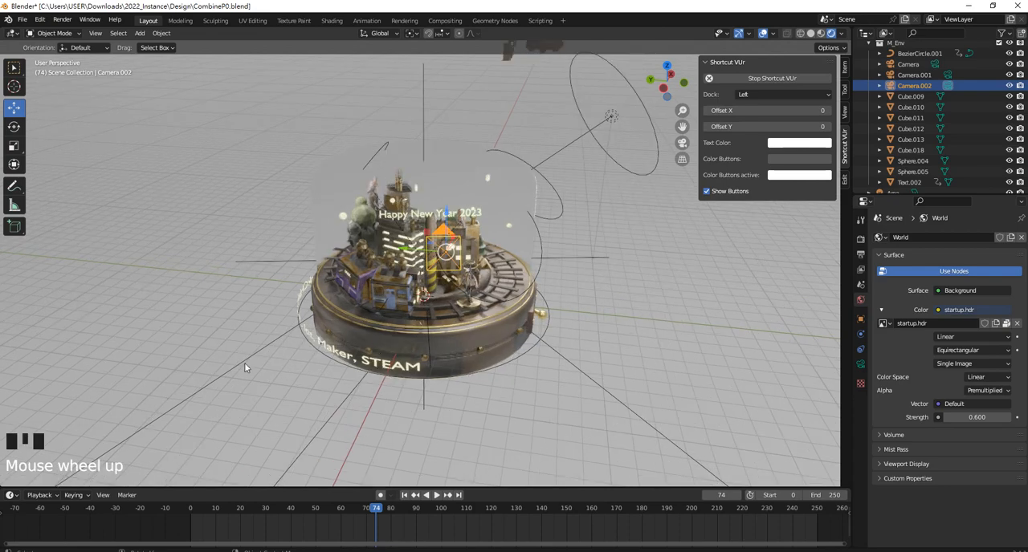
scroll(362, 304, "down", 2)
middle_click_drag(362, 305, 393, 190)
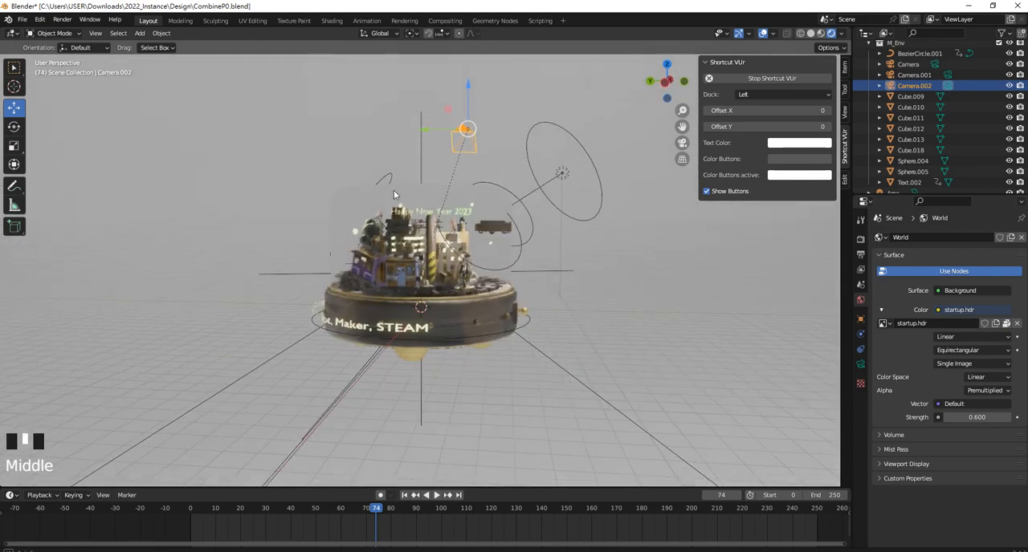
middle_click_drag(309, 162, 336, 255)
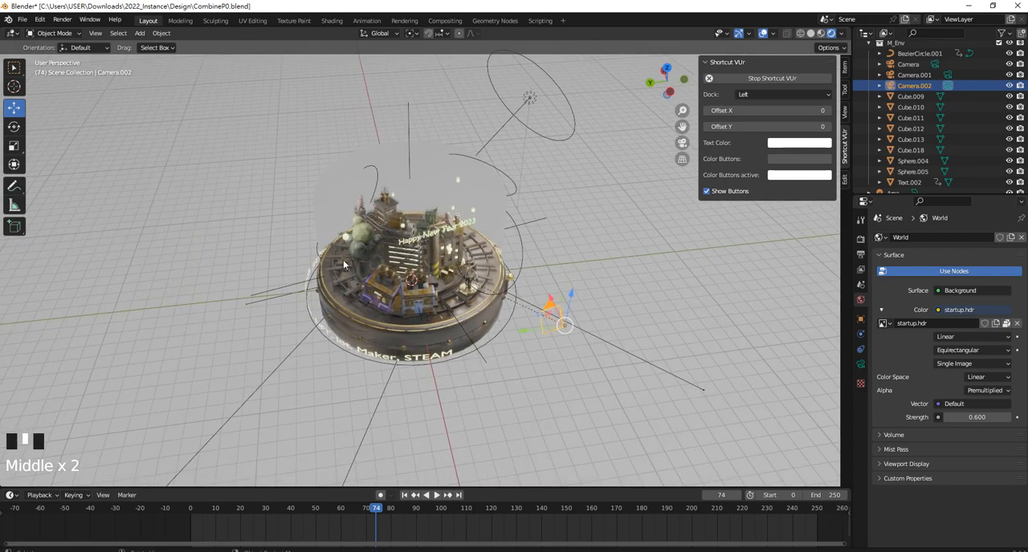
key("shift+a")
mouse_move(328, 129)
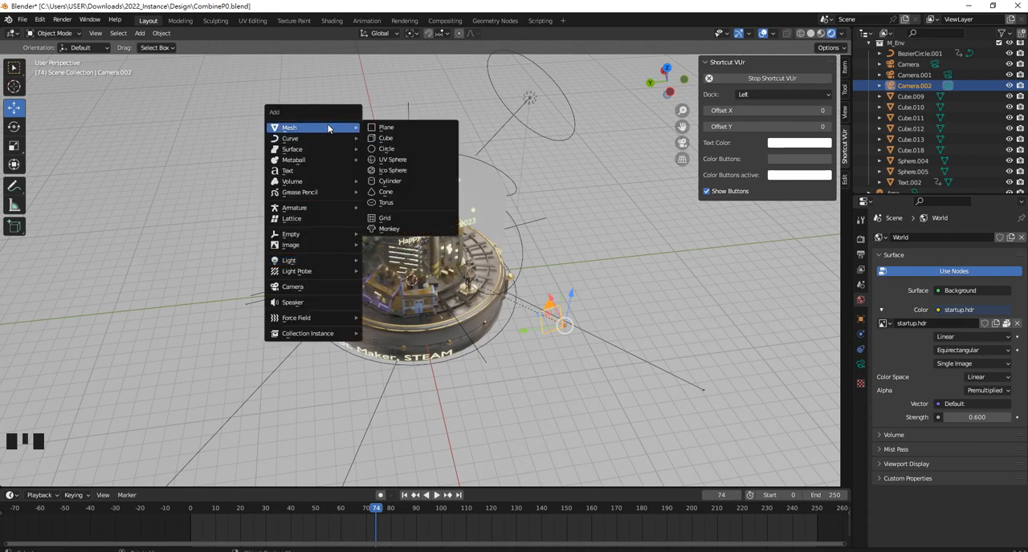
left_click(386, 128)
type("s")
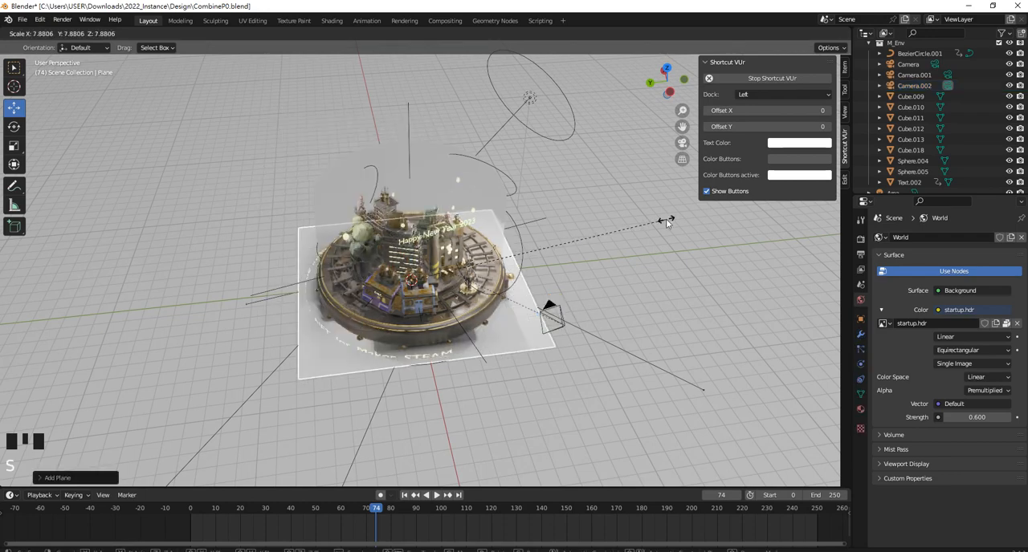
type("10")
key("Return")
Lower the plane along Z to the underside of the city's base and enlarge it into a wide ground floor
middle_click_drag(611, 233, 592, 192)
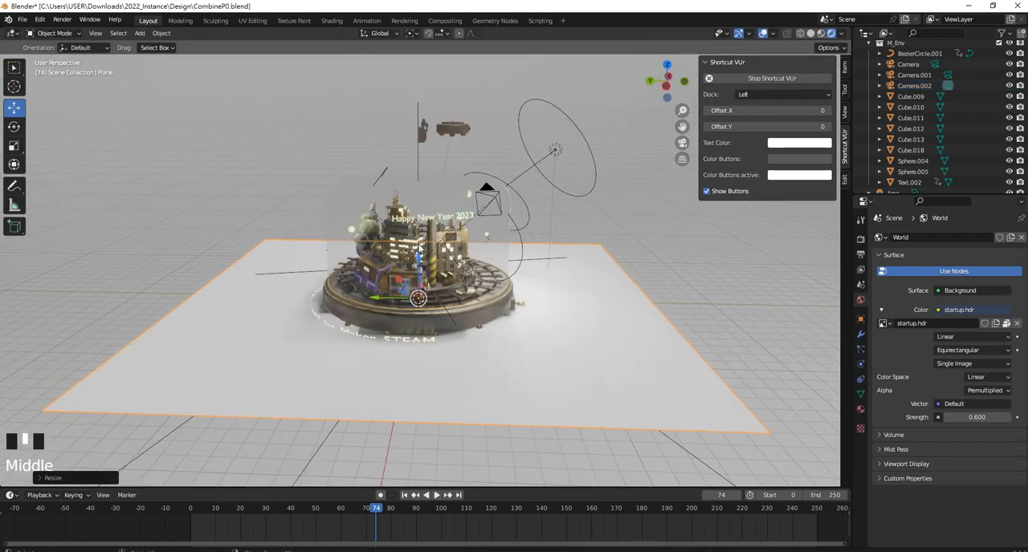
left_click_drag(424, 254, 431, 280)
mouse_move(432, 280)
middle_mouse_down()
mouse_move(422, 257)
mouse_move(413, 309)
mouse_move(416, 291)
middle_mouse_up()
left_click_drag(416, 291, 419, 285)
scroll(420, 286, "up", 2)
key("s")
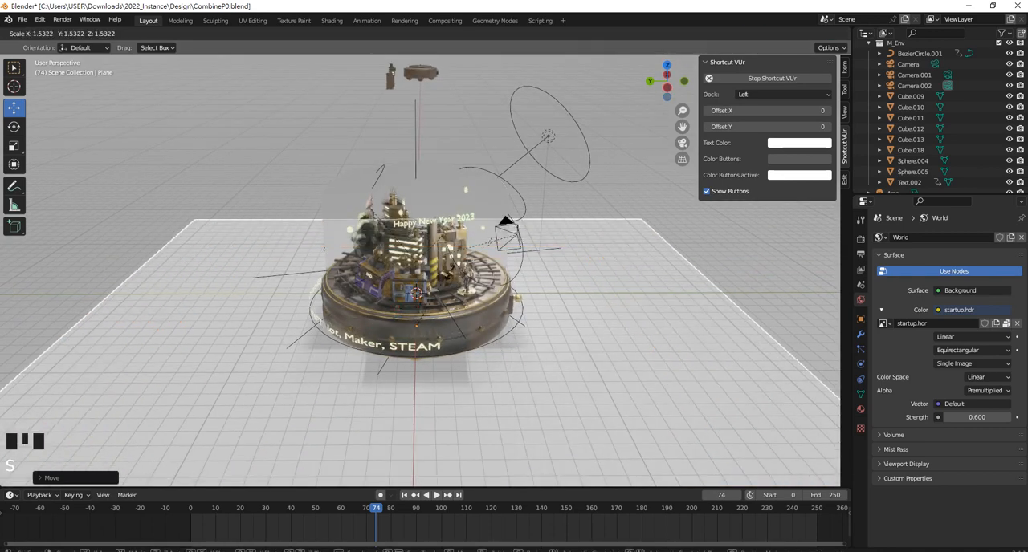
left_click(627, 247)
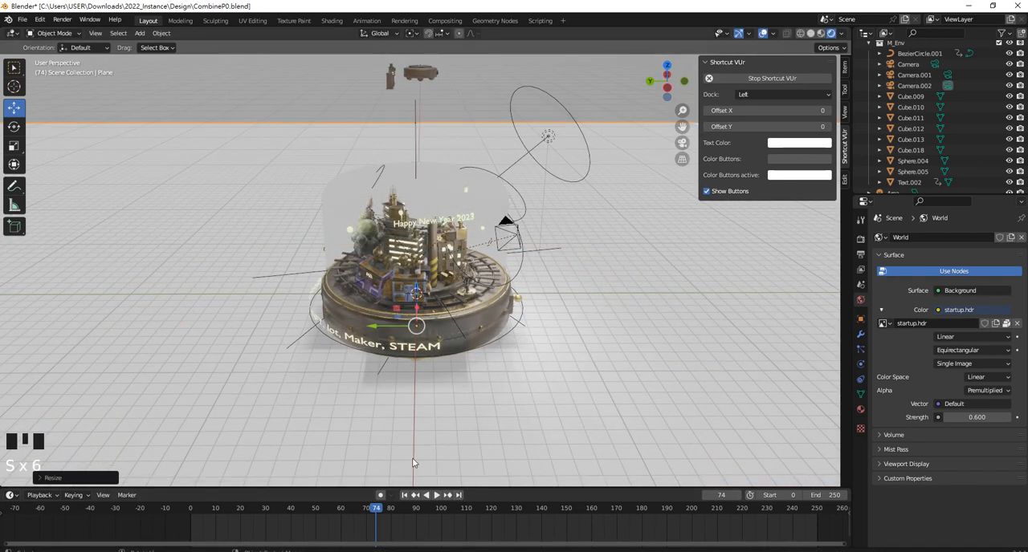
Return to frame 0, look through Camera.002 and scrub to frame 72 to preview the scene with the ground plane
left_click_drag(383, 511, 191, 511)
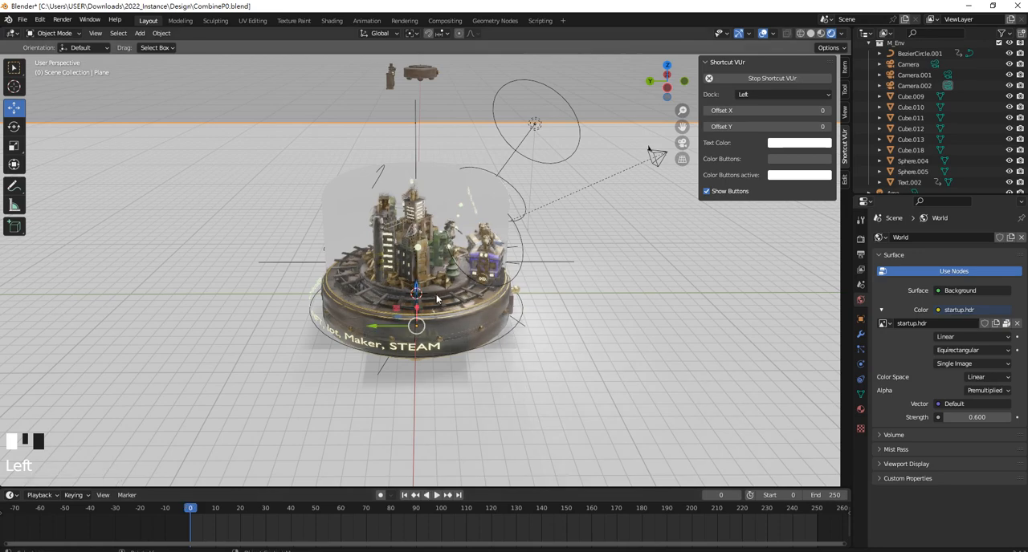
left_click(476, 90)
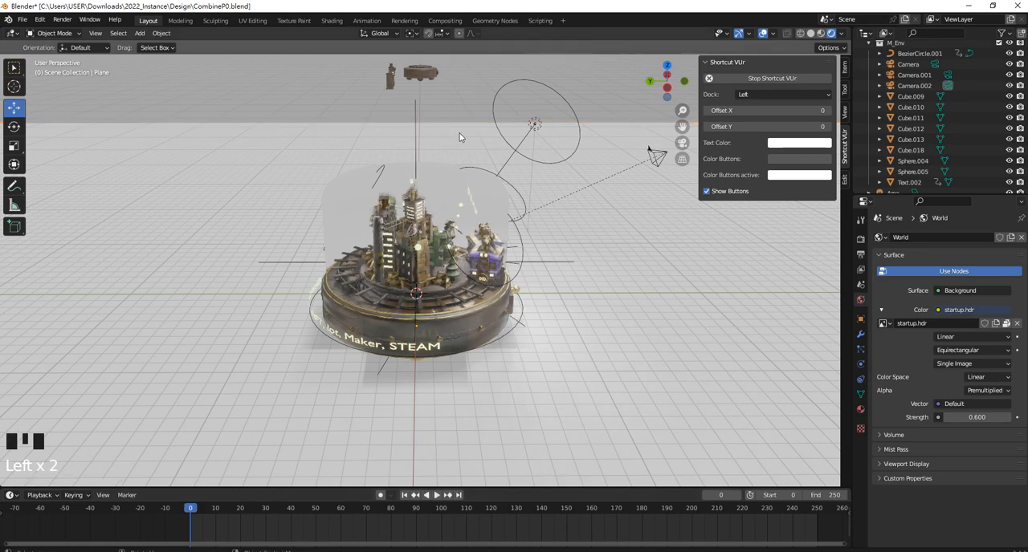
middle_click_drag(460, 137, 516, 120)
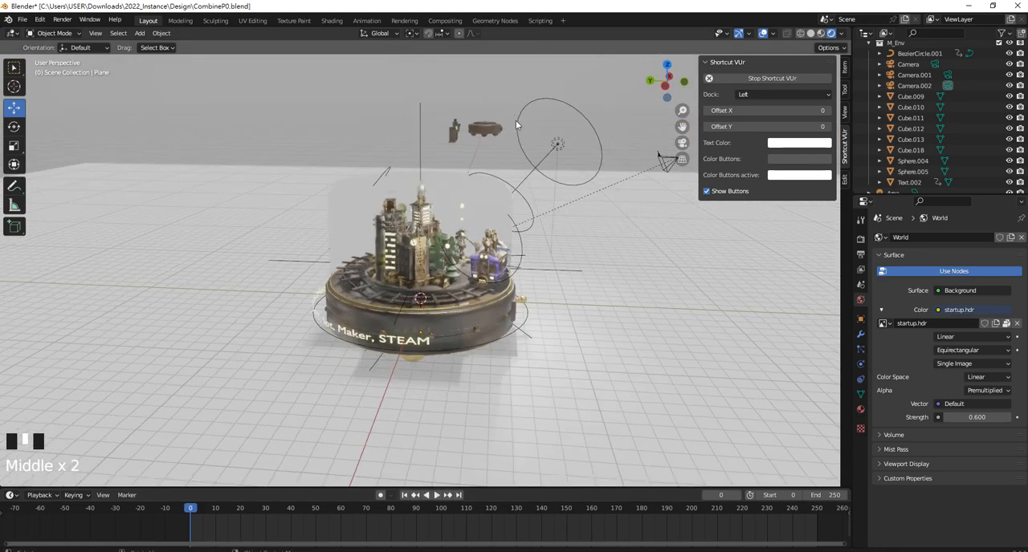
left_click(666, 171)
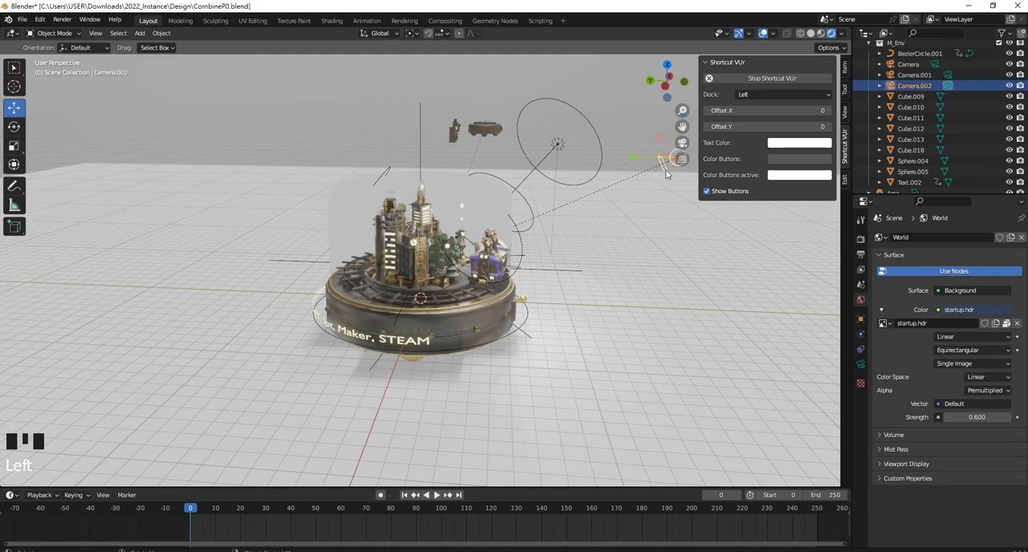
key("ctrl+KP_0")
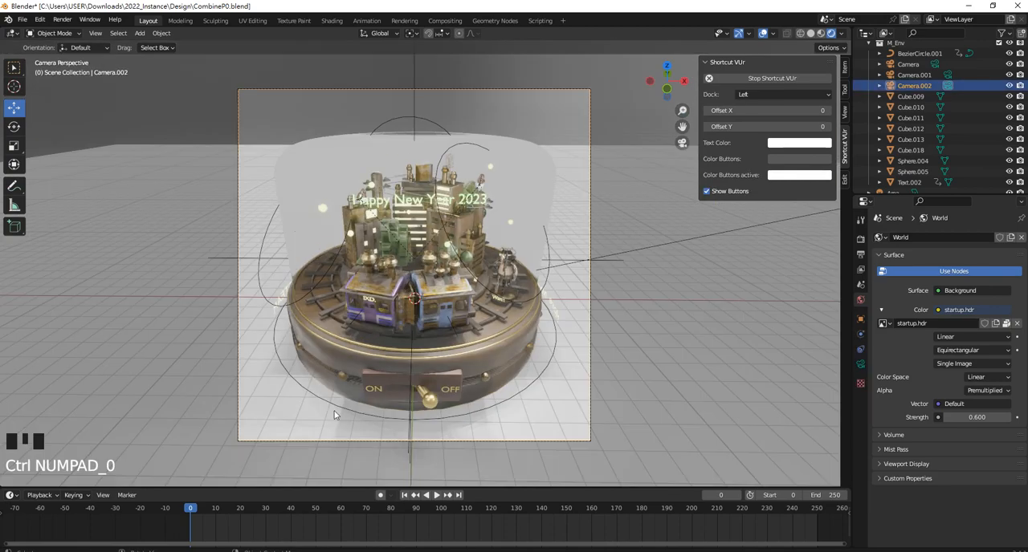
left_click_drag(192, 510, 249, 449)
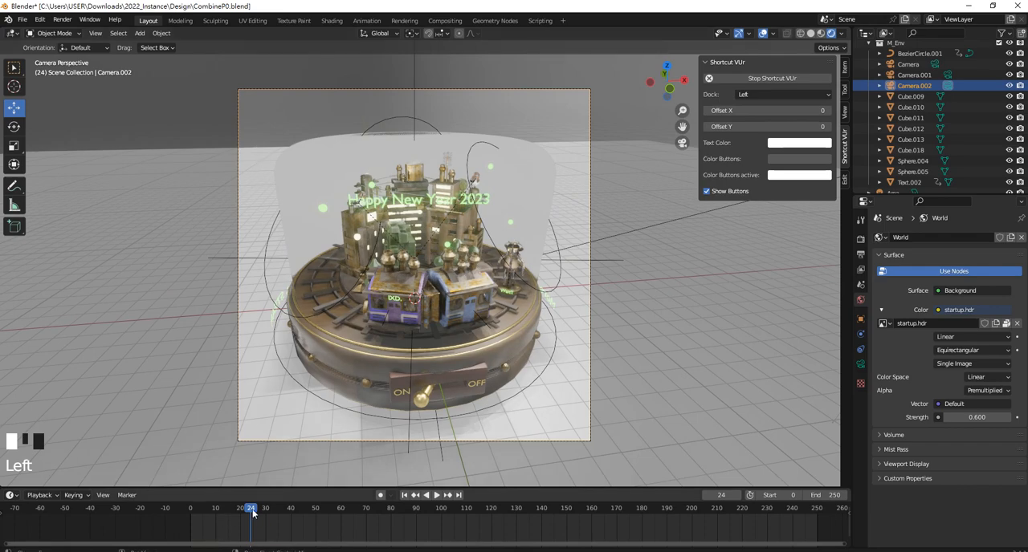
left_click_drag(252, 513, 518, 206)
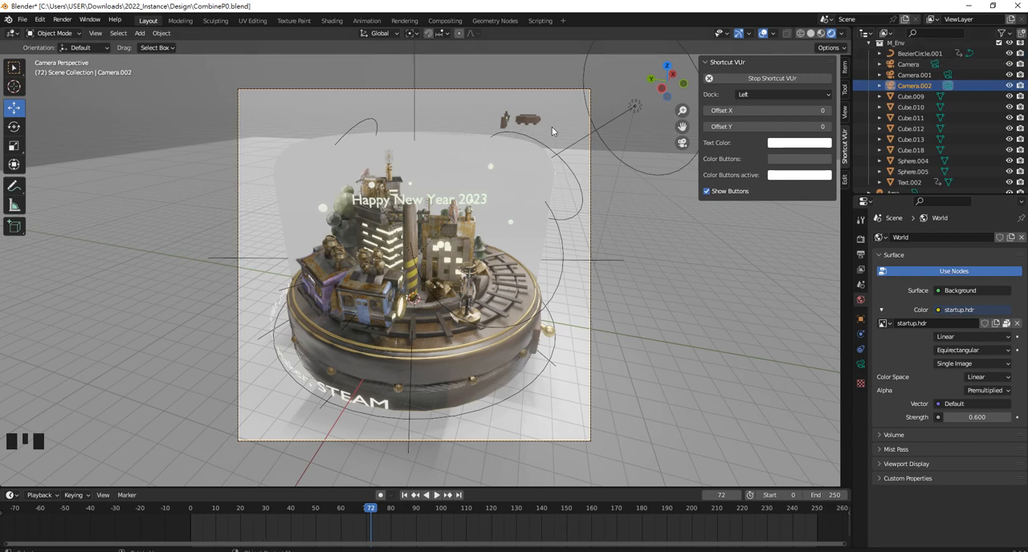
Collapse the M_Env collection in the object list and select the ground plane
left_click(879, 44)
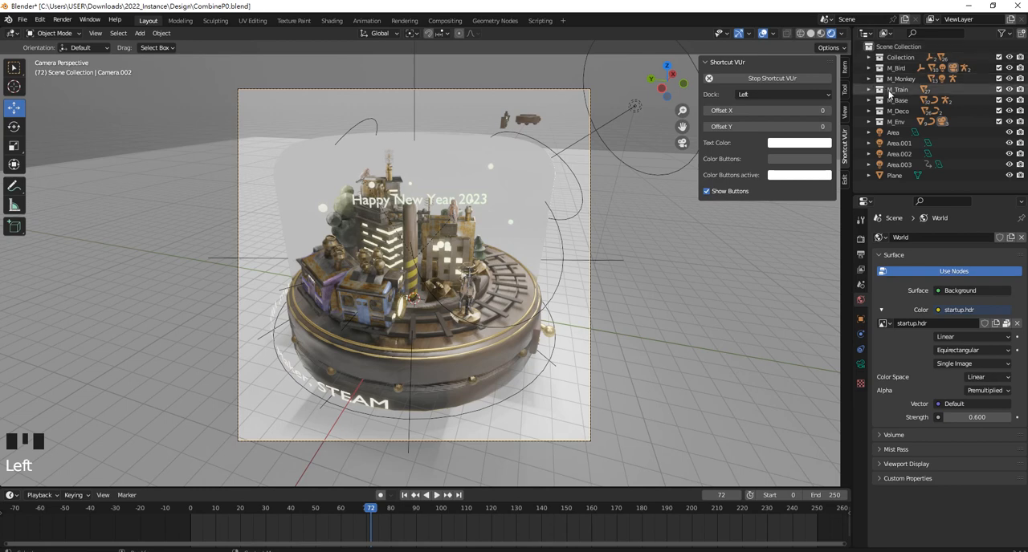
left_click(560, 128)
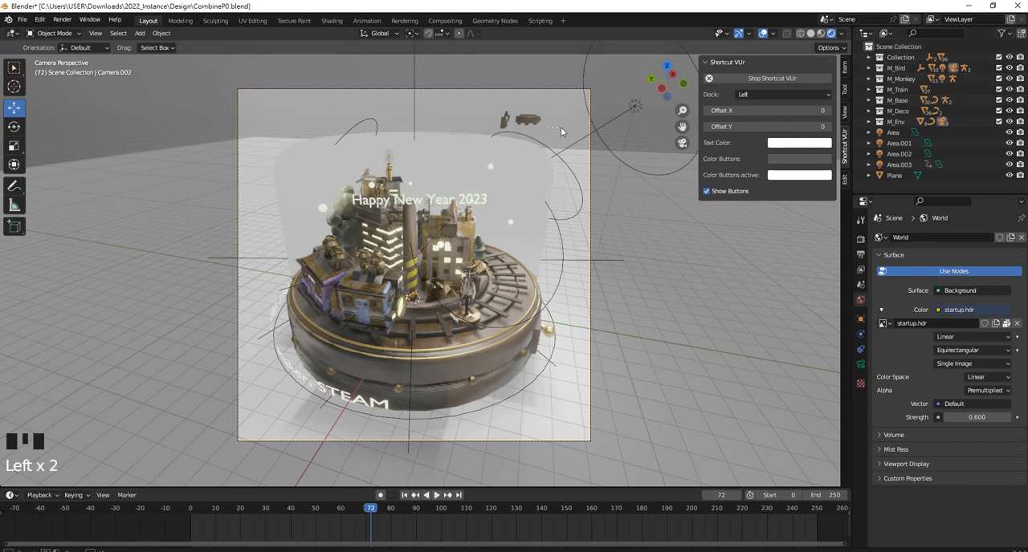
left_click(702, 290)
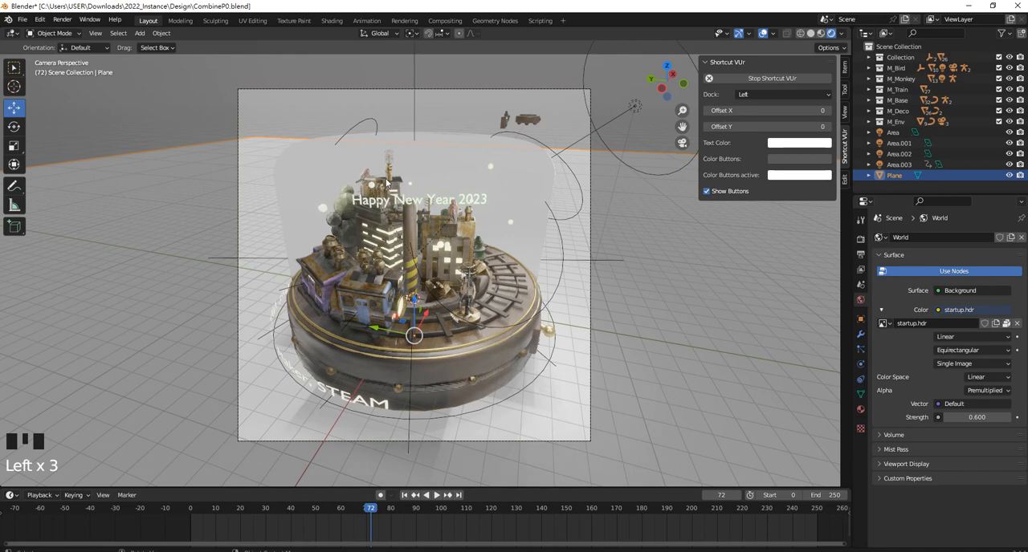
Select the ground plane beneath the city and delete it from the scene
mouse_move(414, 188)
middle_mouse_down()
mouse_move(486, 193)
mouse_move(397, 177)
mouse_move(426, 181)
middle_mouse_up()
scroll(496, 195, "down", 6)
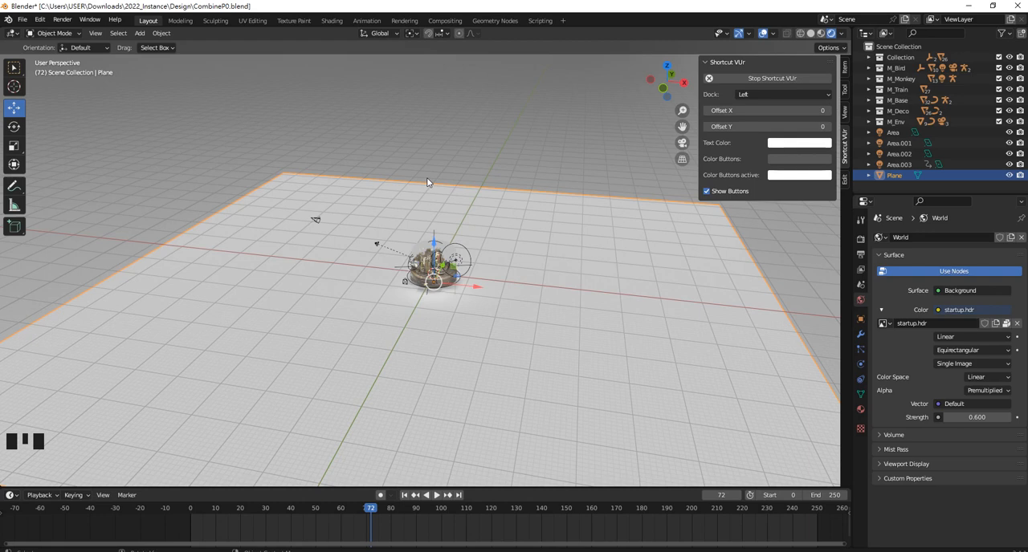
left_click(471, 167)
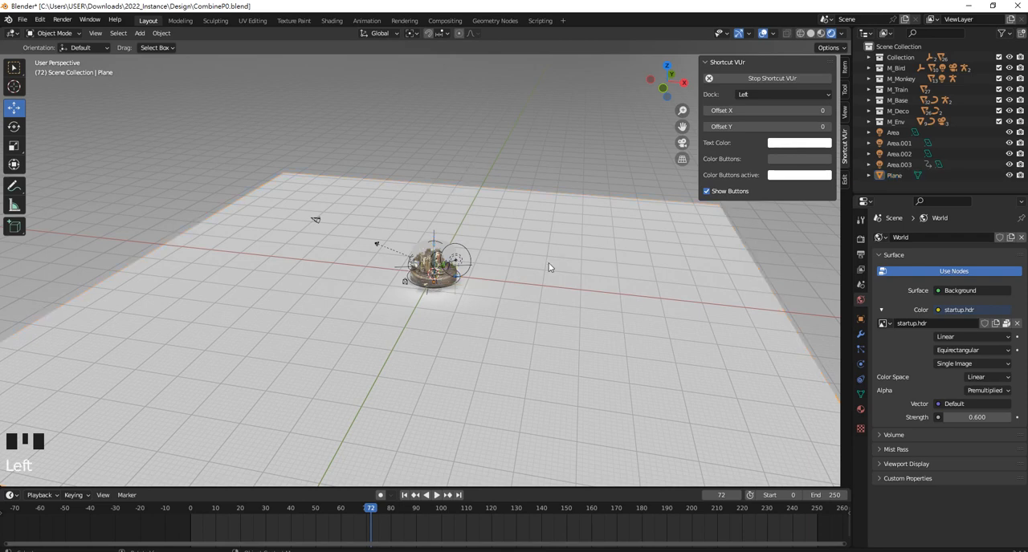
left_click(376, 193)
key("Delete")
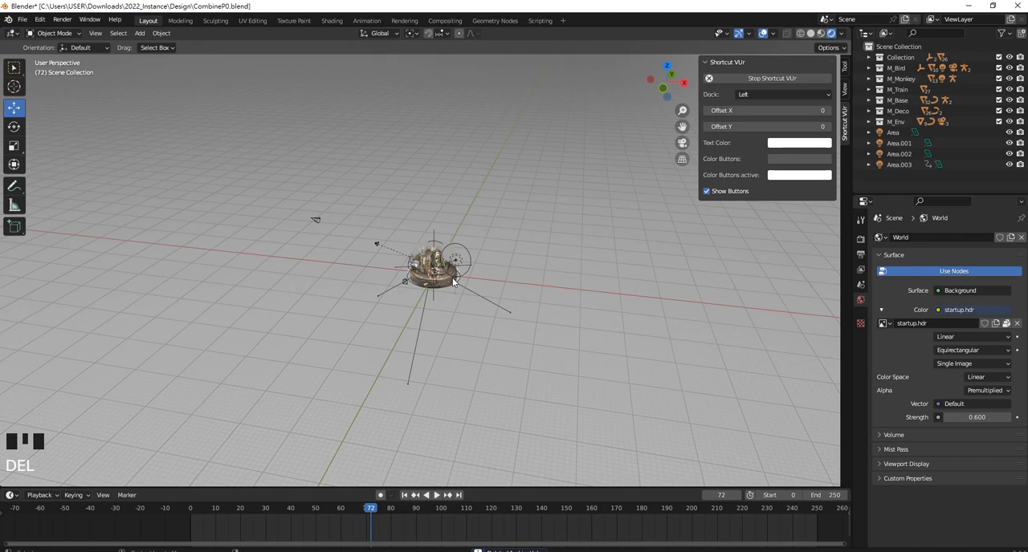
Reveal the hidden objects and select the large open backdrop cylinder surrounding the city
key("alt+h")
left_click(566, 186)
middle_click_drag(565, 187, 583, 247)
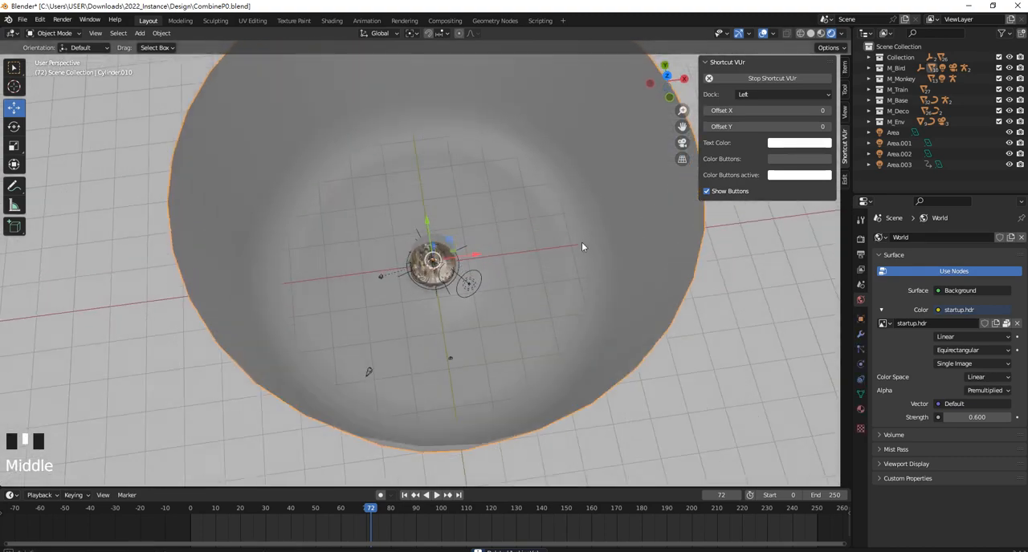
scroll(541, 245, "up", 2)
scroll(327, 277, "down", 2)
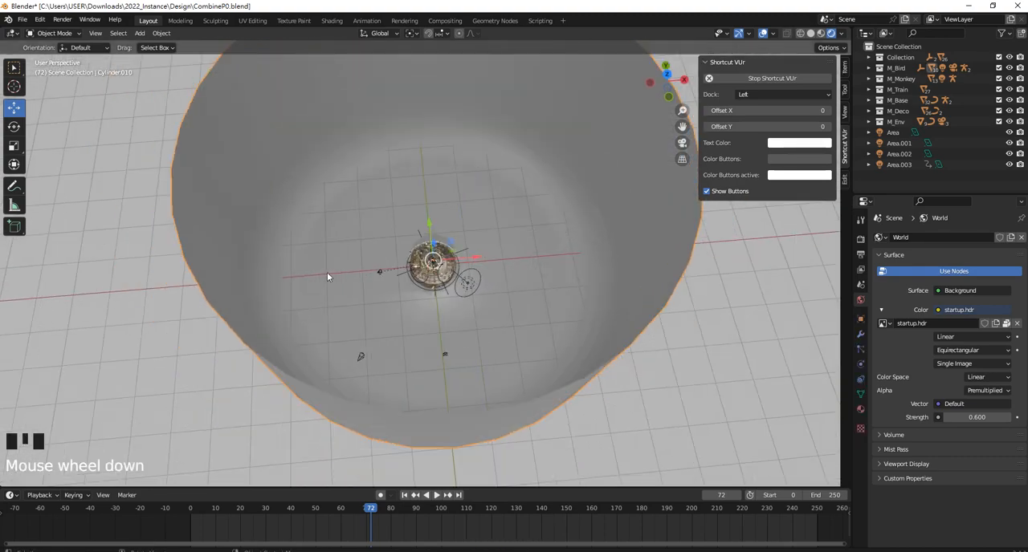
Add a cylinder mesh at the city's centre and scale it up to almost the backdrop's width
scroll(327, 277, "down", 1)
key("shift+a")
mouse_move(400, 255)
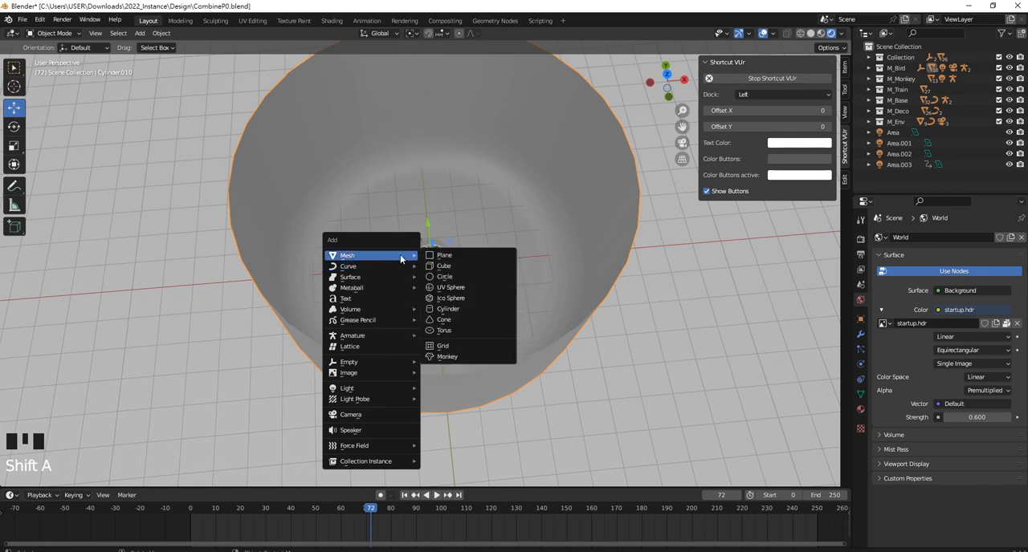
left_click(474, 309)
key("s")
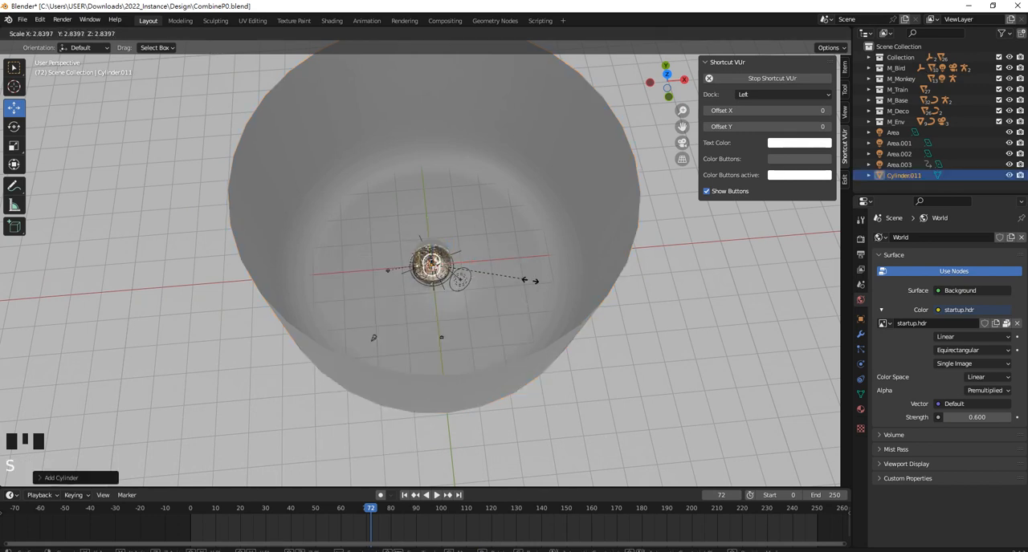
left_click(680, 318)
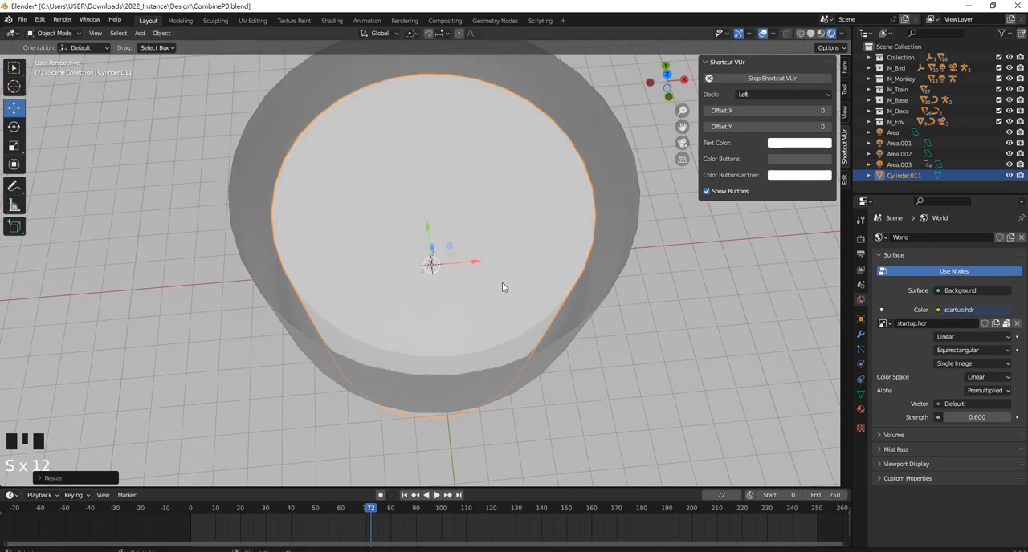
Delete the top face of the new cylinder in Edit Mode
key("Tab")
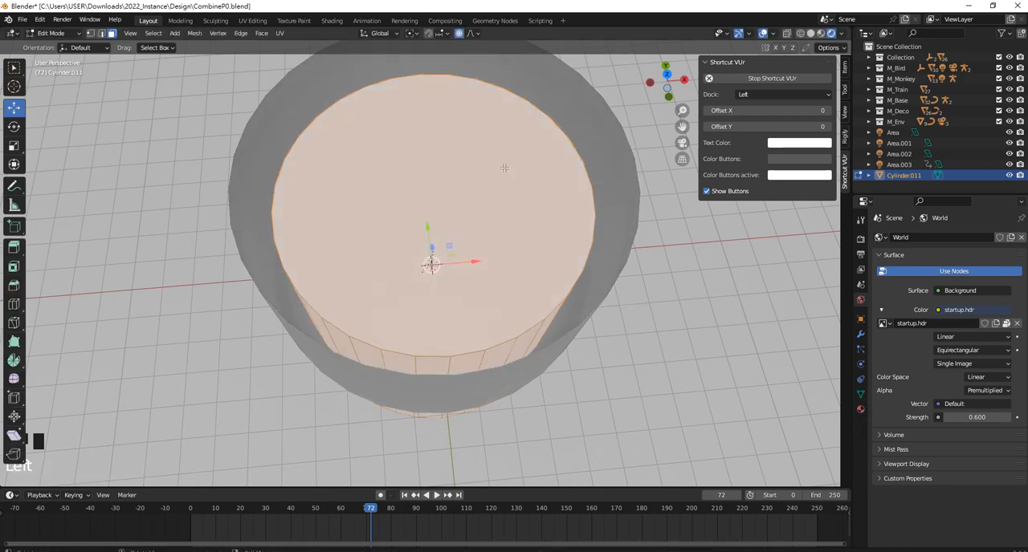
key("Delete")
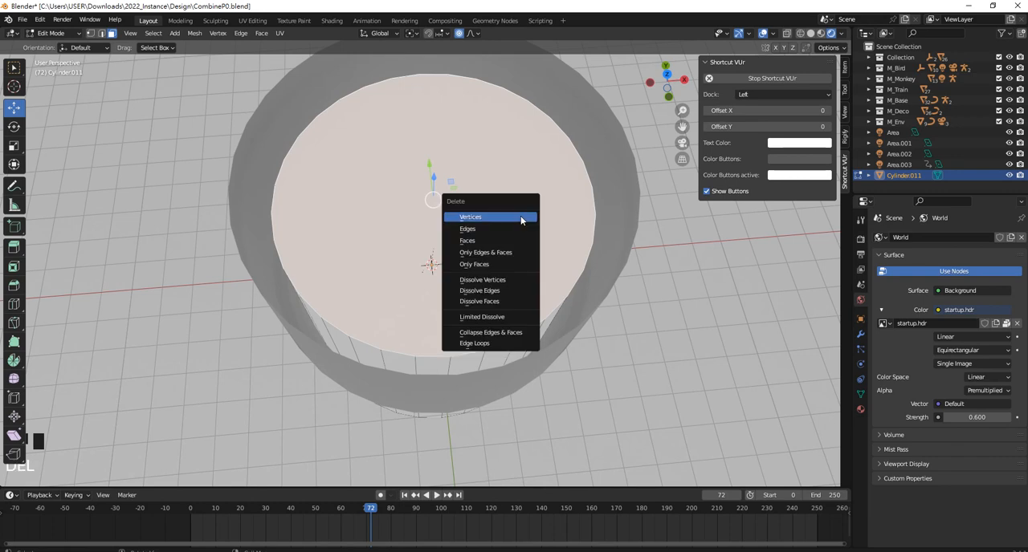
left_click(516, 237)
Select the edge loop around the new cylinder's base and bevel it into a wide, multi-segment rounded edge
middle_click_drag(471, 166, 440, 303)
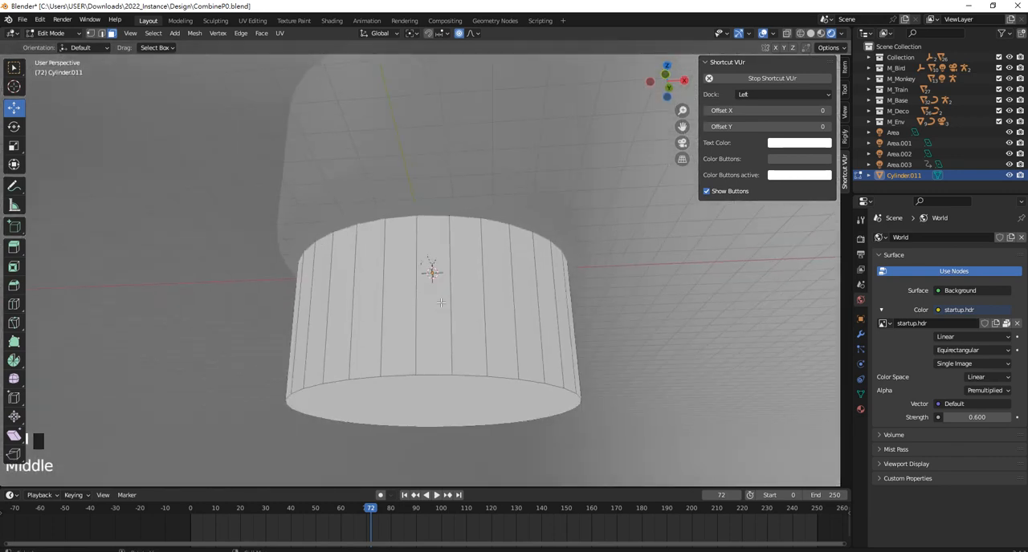
left_click(434, 376, "alt+shift")
left_click(630, 381)
left_click(101, 34)
left_click(477, 375, "alt+shift")
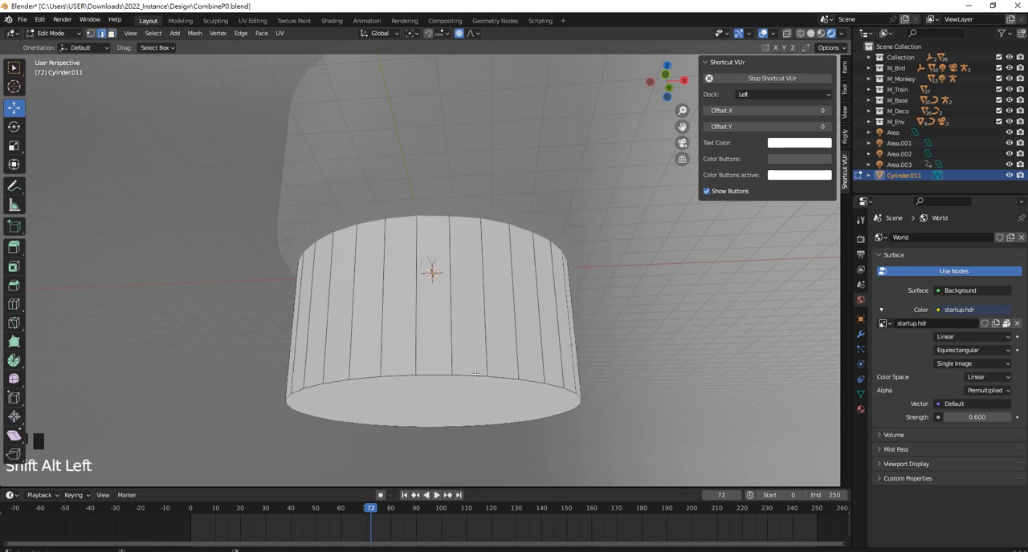
key("ctrl+b")
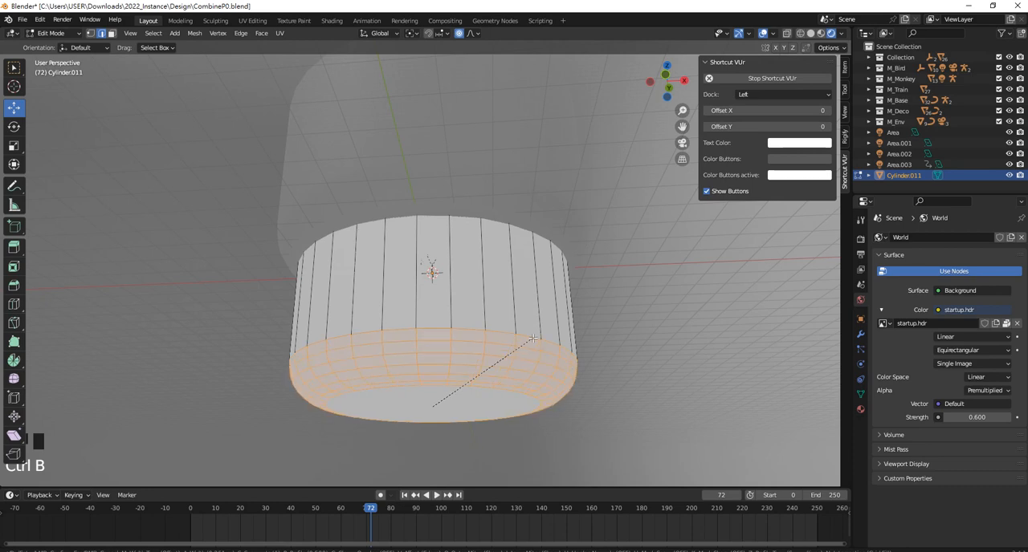
left_click(532, 340)
mouse_move(533, 339)
middle_mouse_down()
mouse_move(523, 380)
mouse_move(533, 345)
middle_mouse_up()
Return to Object Mode and apply Shade Smooth to the new cylinder
key("Tab")
right_click(507, 354)
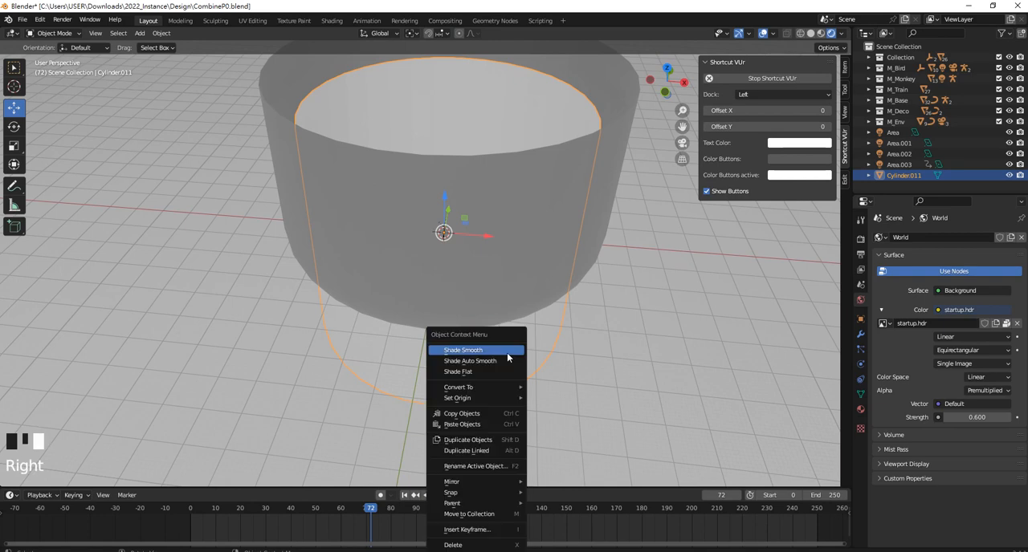
left_click(501, 350)
scroll(526, 311, "down", 4)
middle_click_drag(526, 312, 517, 305)
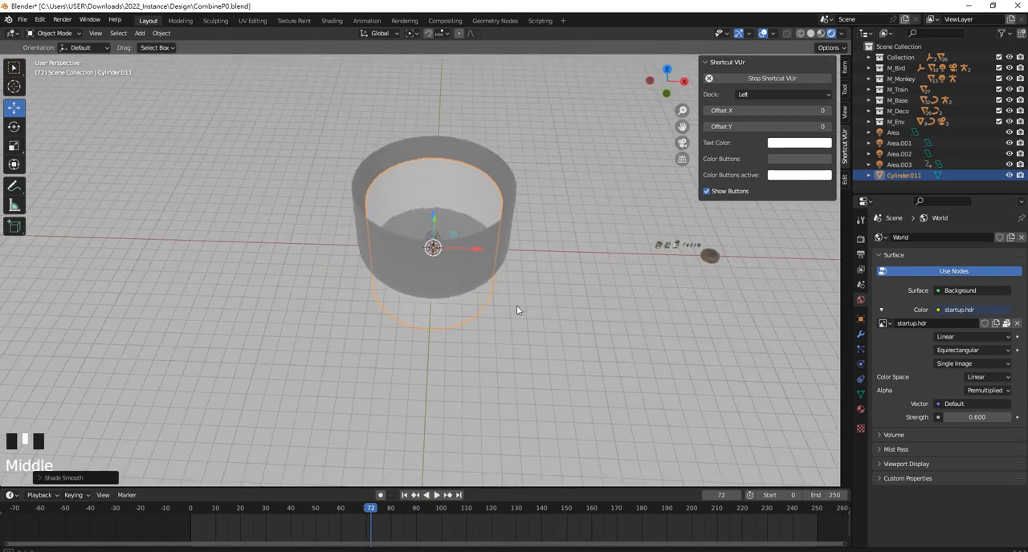
Enable the Face Orientation overlay and look into the two nested cylinders from above
scroll(476, 209, "up", 3)
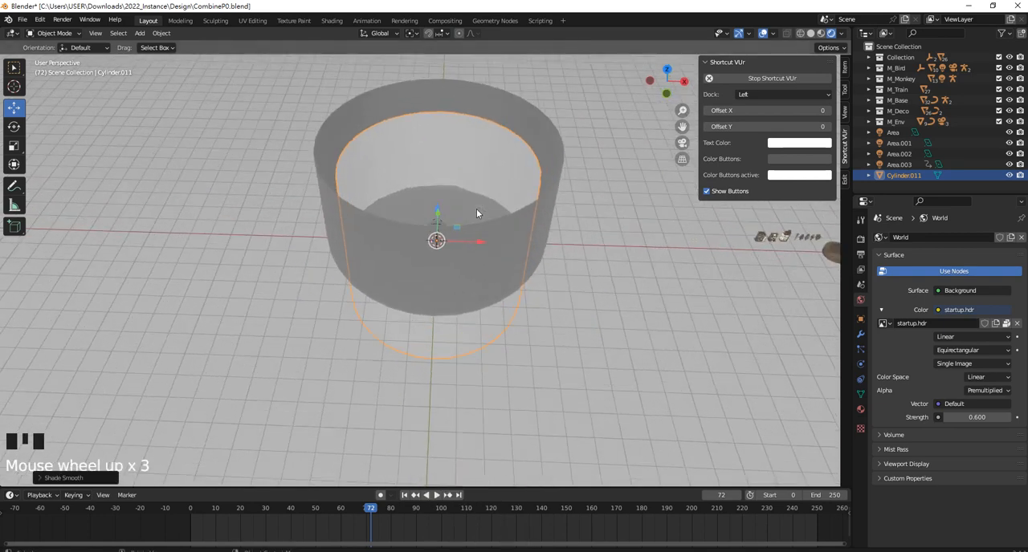
left_click(772, 34)
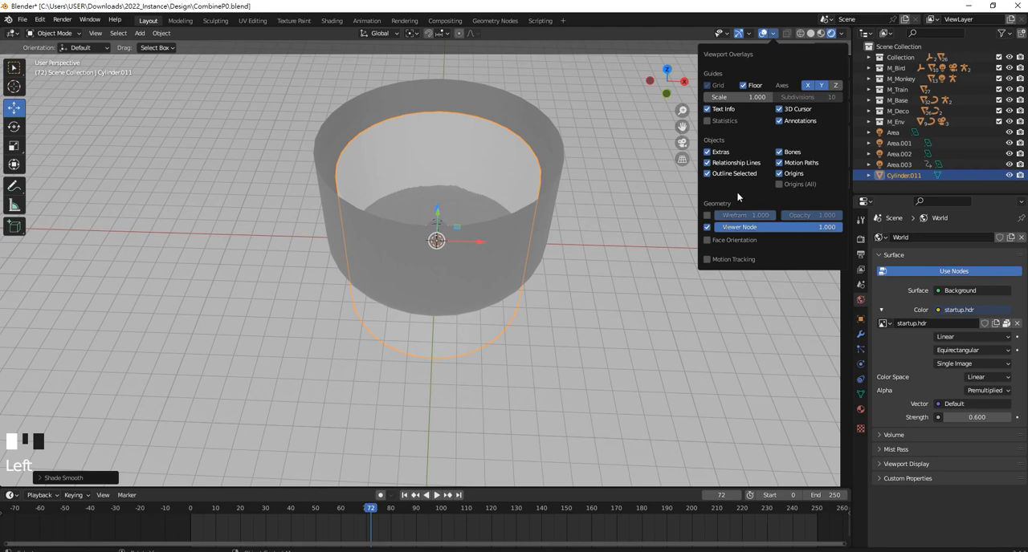
left_click(708, 240)
left_click(492, 160)
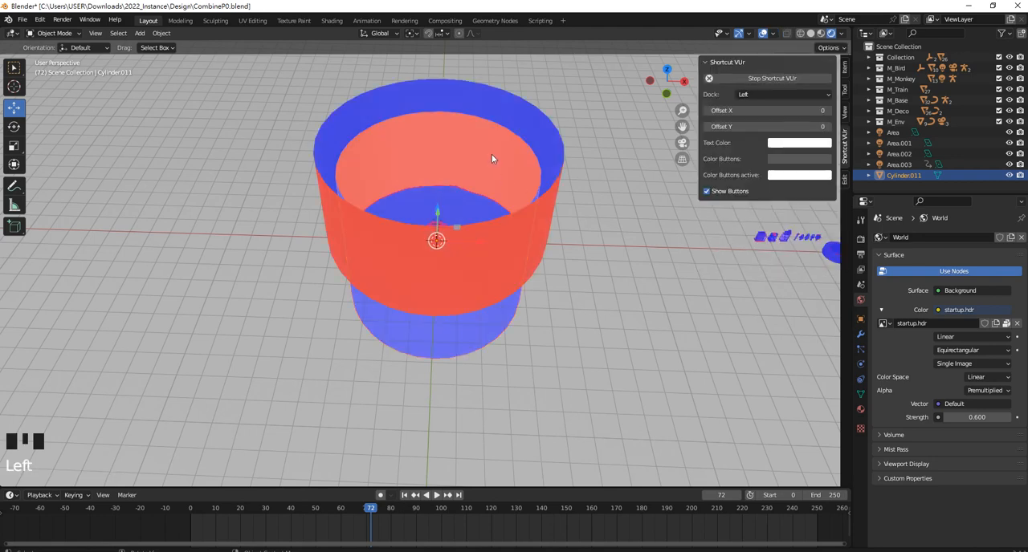
scroll(508, 156, "up", 2)
middle_click_drag(493, 151, 483, 170, "shift")
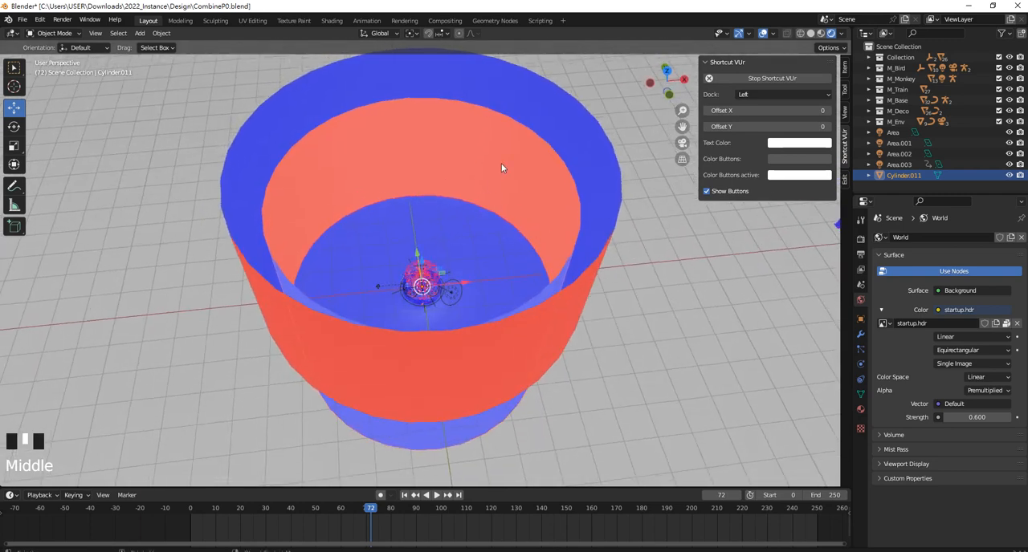
Select all of the new cylinder's geometry in Edit Mode and recalculate its normals to the outside
key("Tab")
left_click(487, 162)
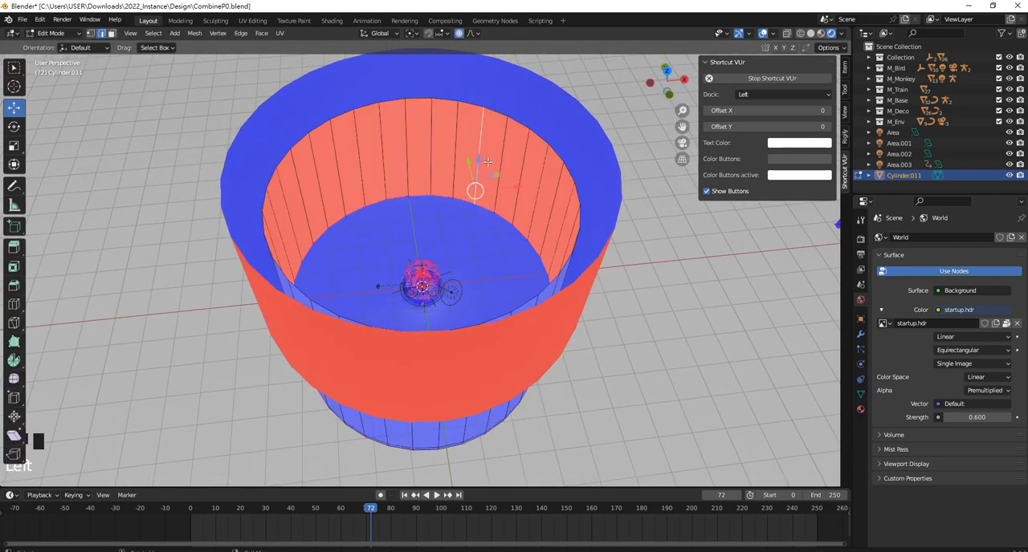
key("a")
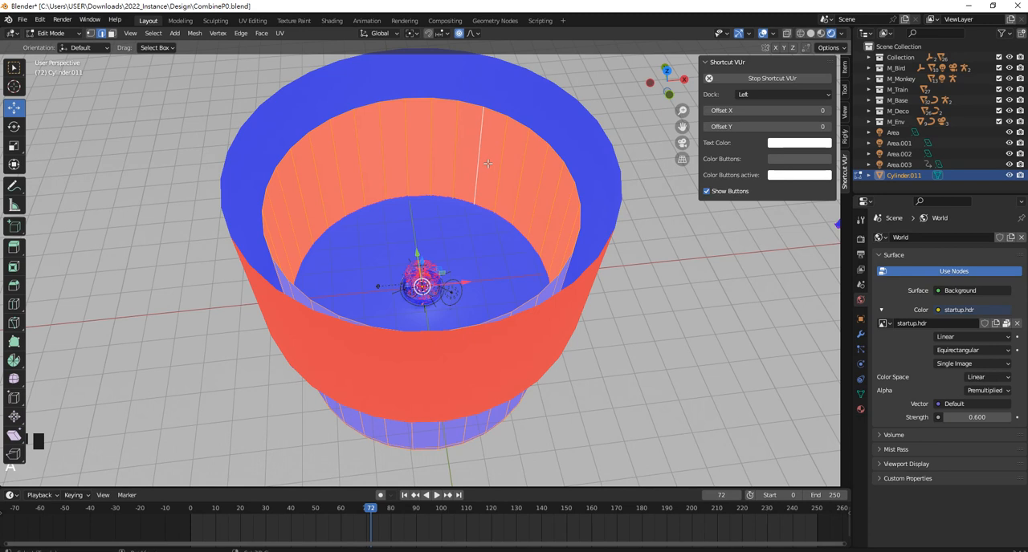
key("shift+n")
right_click(435, 141)
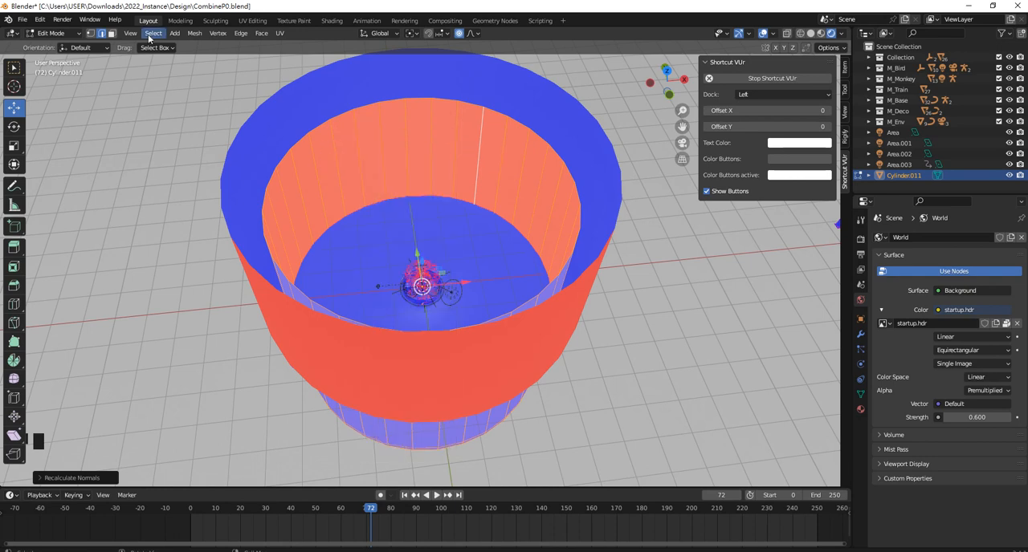
Flip the normals of the new cylinder so its faces point inward
left_click(194, 33)
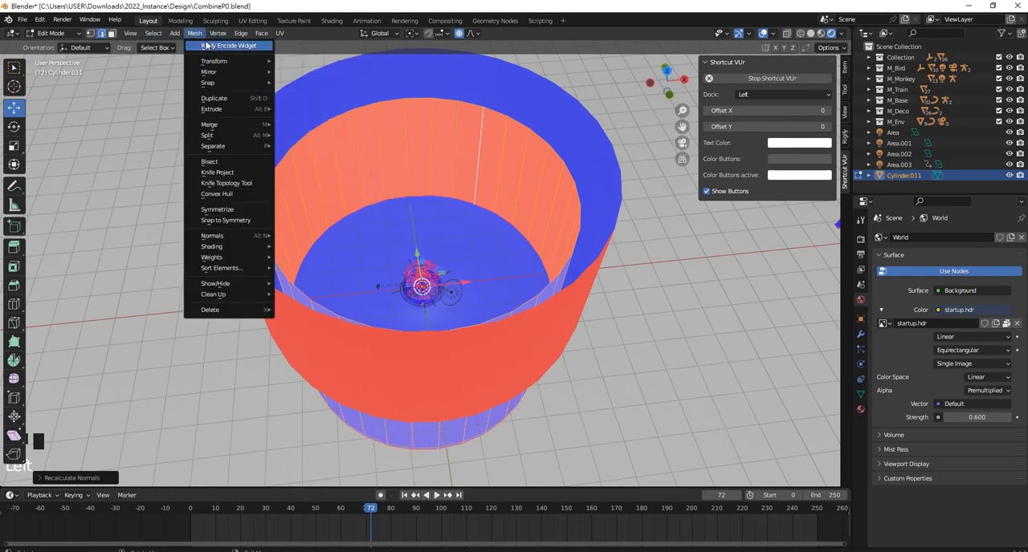
left_click(262, 34)
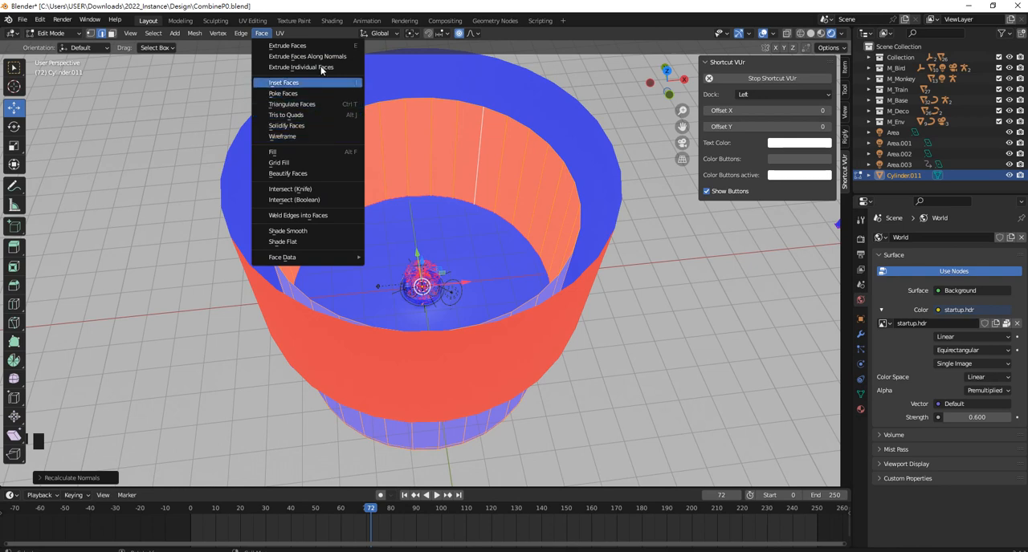
left_click(280, 33)
mouse_move(195, 32)
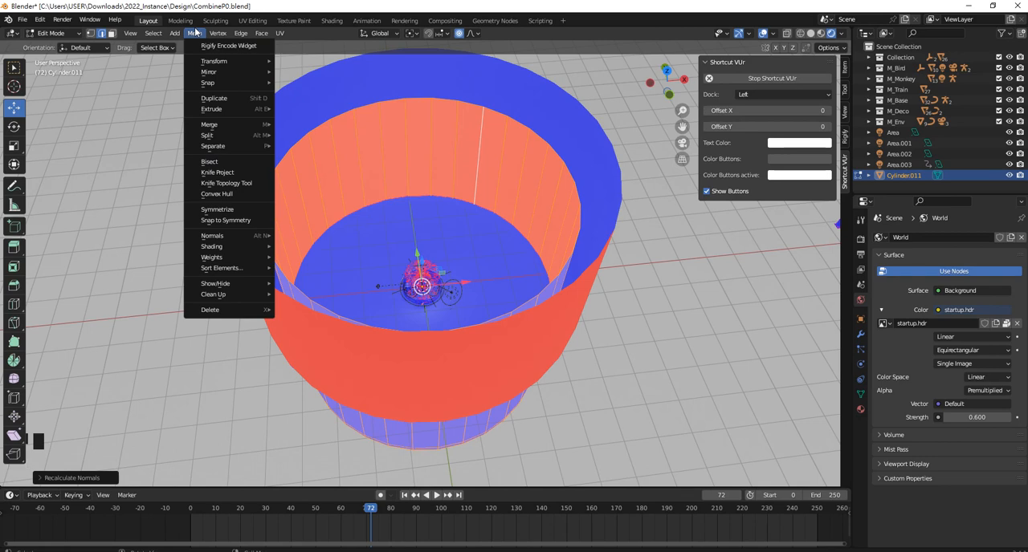
mouse_move(247, 237)
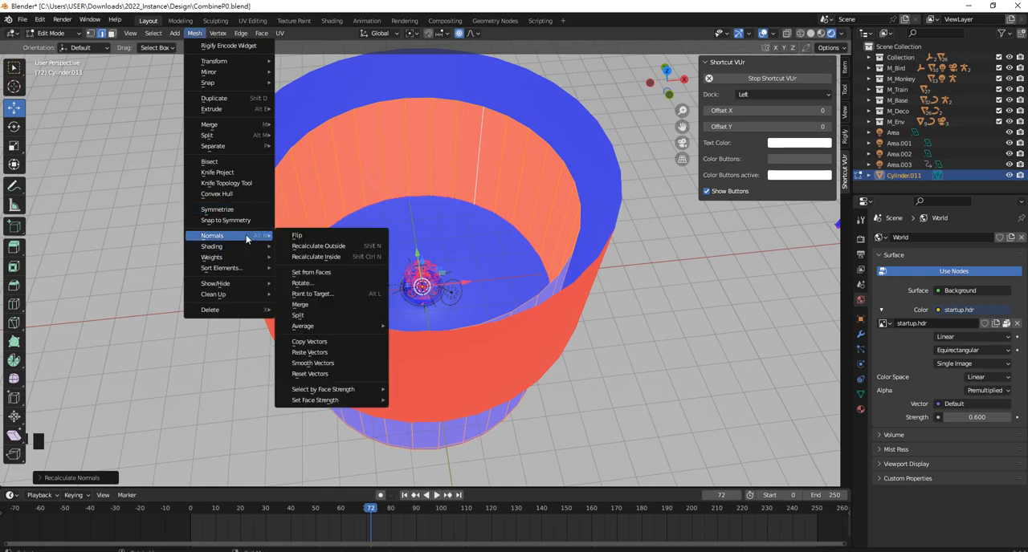
left_click(316, 234)
middle_click_drag(453, 160, 447, 175)
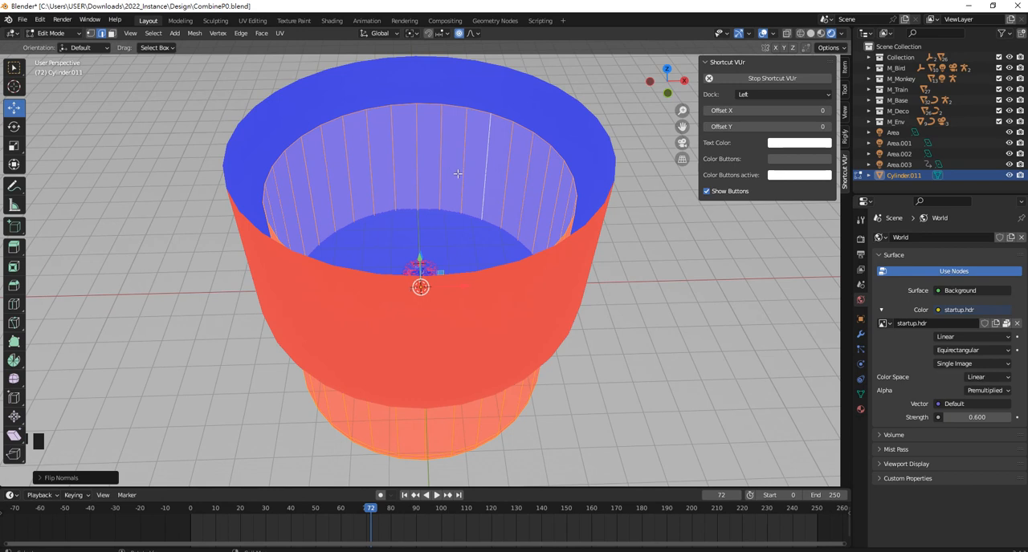
Return to Object Mode and raise the new cylinder until its base is near the backdrop's floor
key("Tab")
left_click(438, 253)
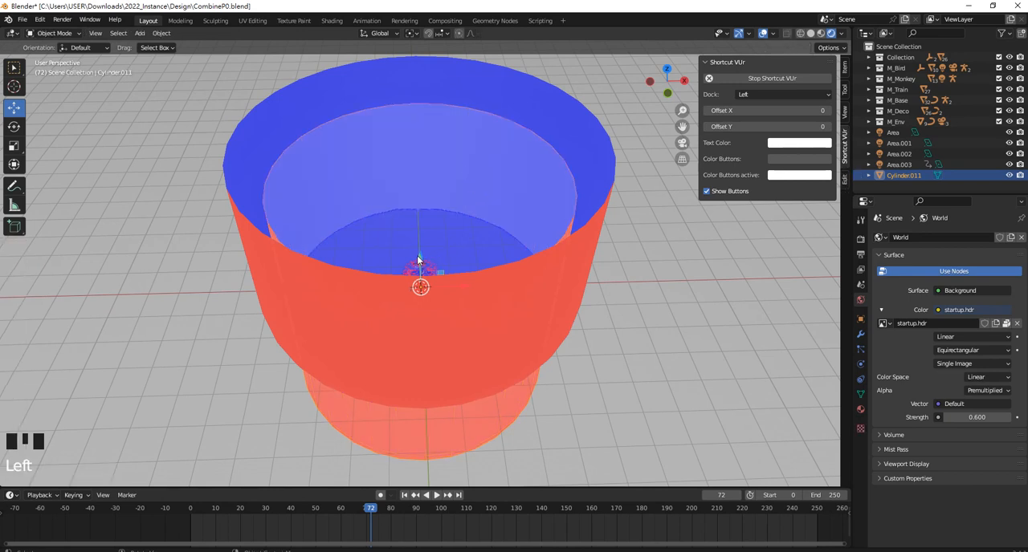
left_click_drag(417, 256, 522, 192)
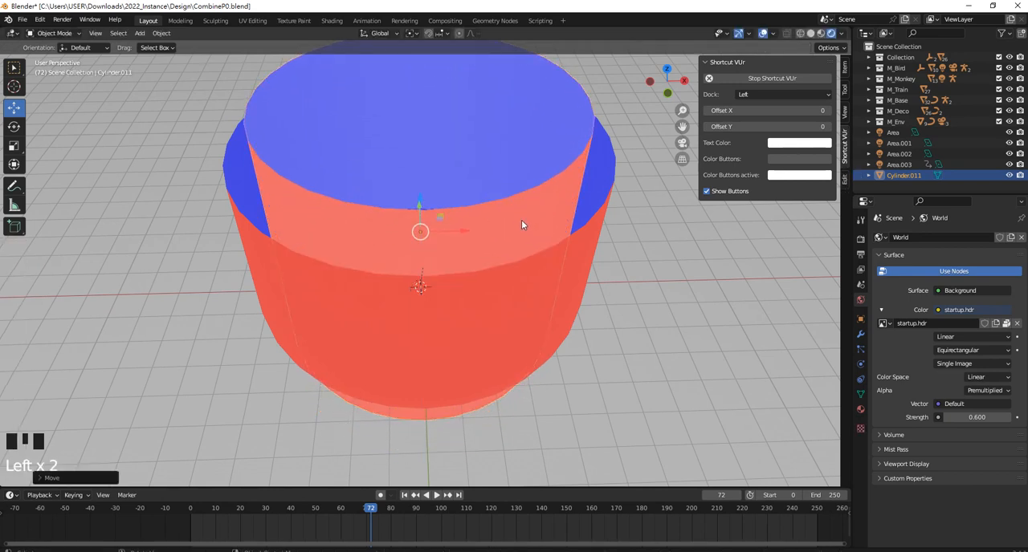
Delete the new cylinder, leaving only the existing backdrop around the city
left_click(560, 190)
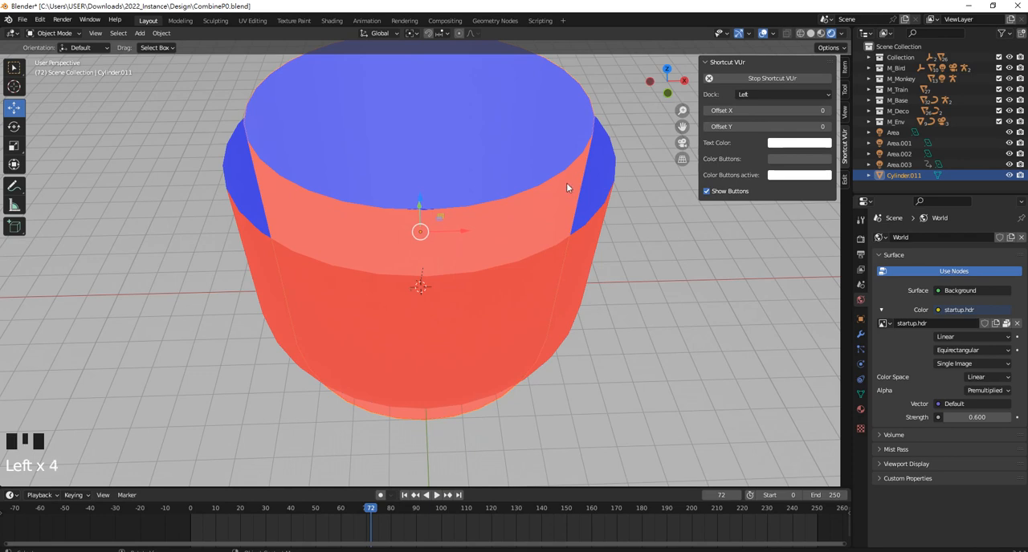
key("Delete")
middle_click_drag(538, 195, 530, 188)
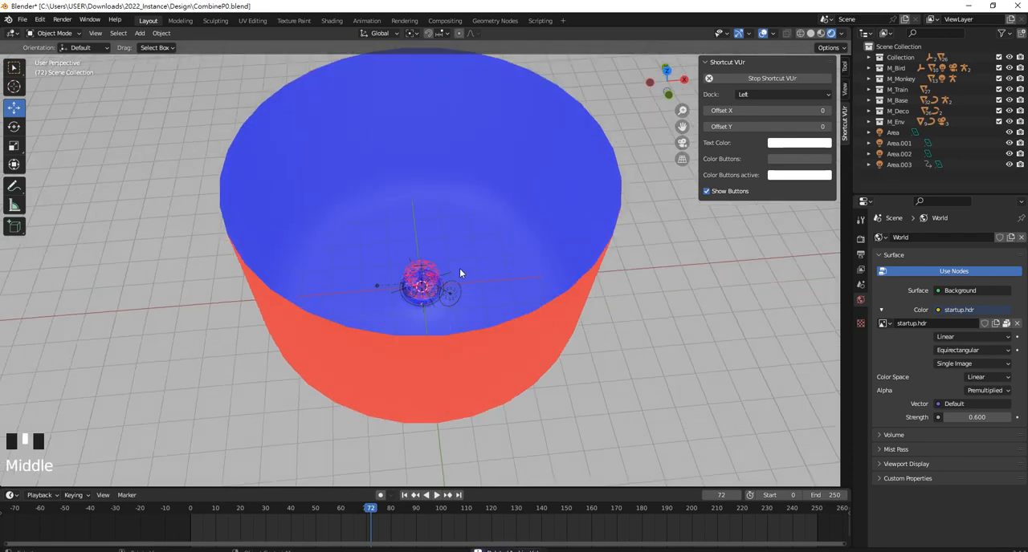
Disable the Face Orientation overlay to restore the rendered materials
scroll(459, 273, "up", 4)
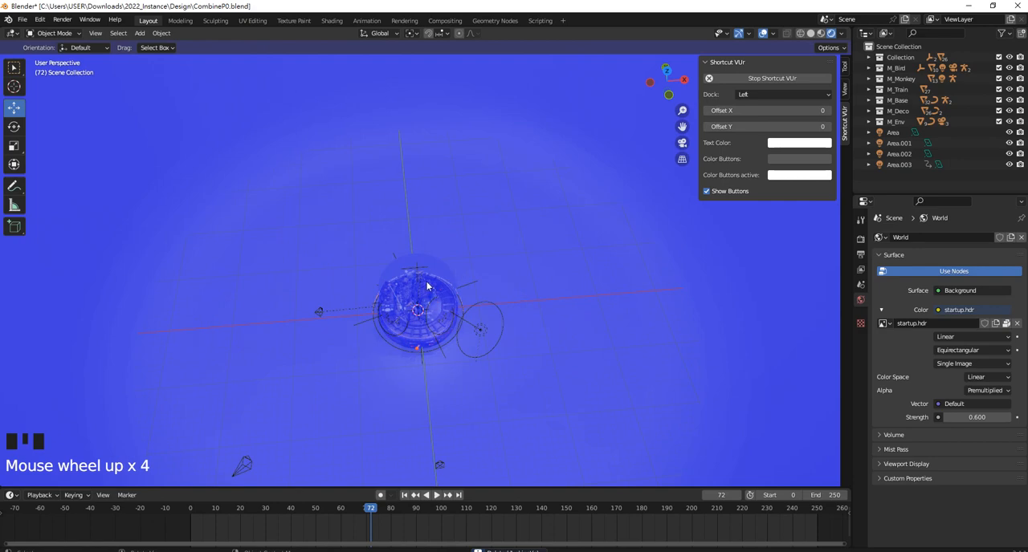
left_click(773, 35)
left_click(706, 241)
scroll(599, 273, "up", 2)
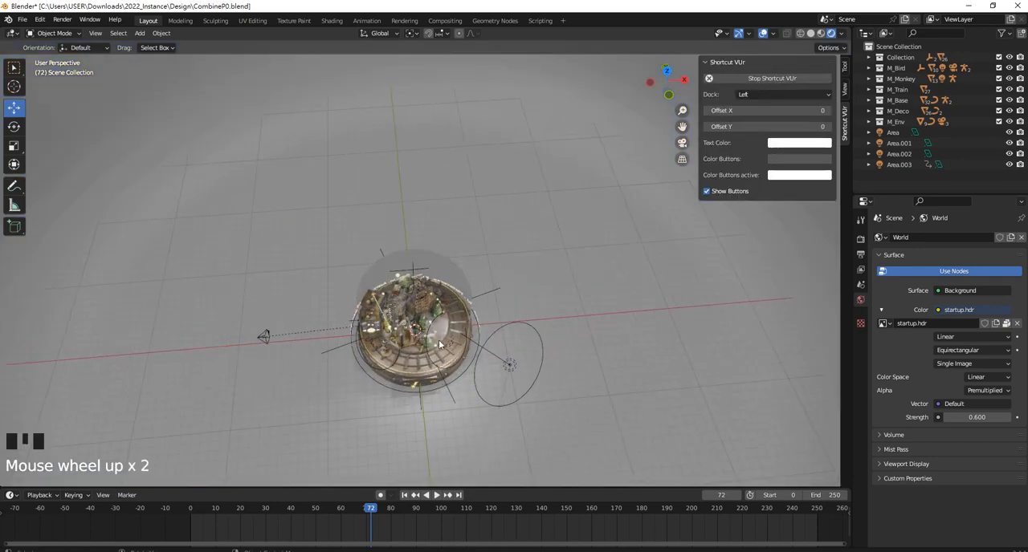
Select the backdrop cylinder Cylinder.010 and view the city against it from a low front angle
middle_click_drag(599, 273, 439, 289)
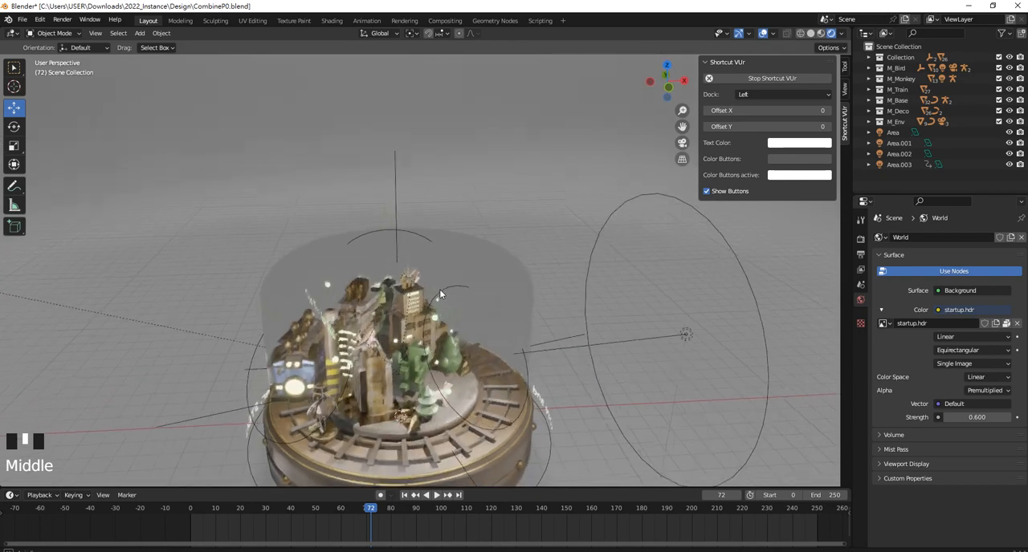
left_click(439, 290)
scroll(489, 236, "down", 3)
mouse_move(488, 231)
middle_mouse_down()
mouse_move(474, 209)
mouse_move(507, 191)
mouse_move(445, 225)
mouse_move(474, 232)
middle_mouse_up()
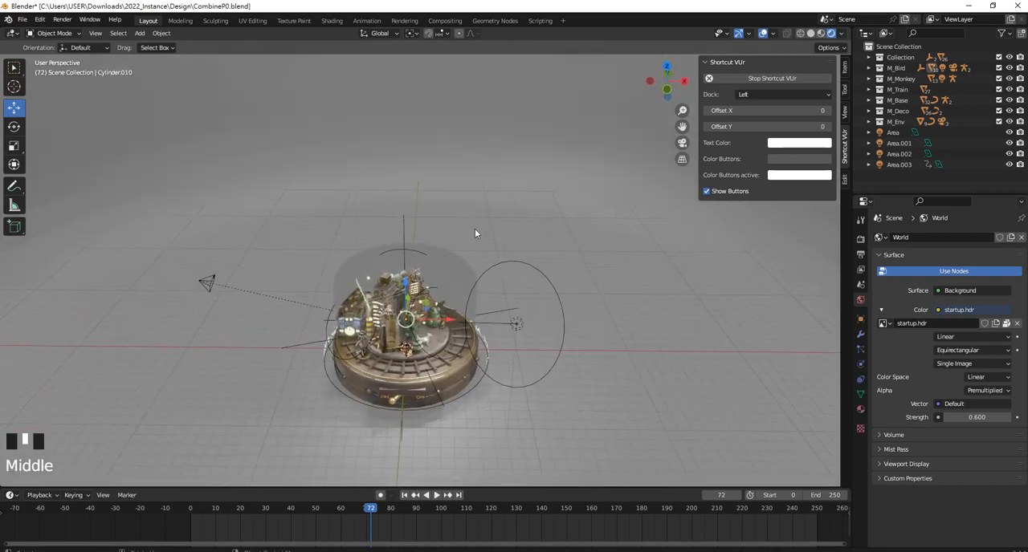
scroll(471, 256, "up", 1)
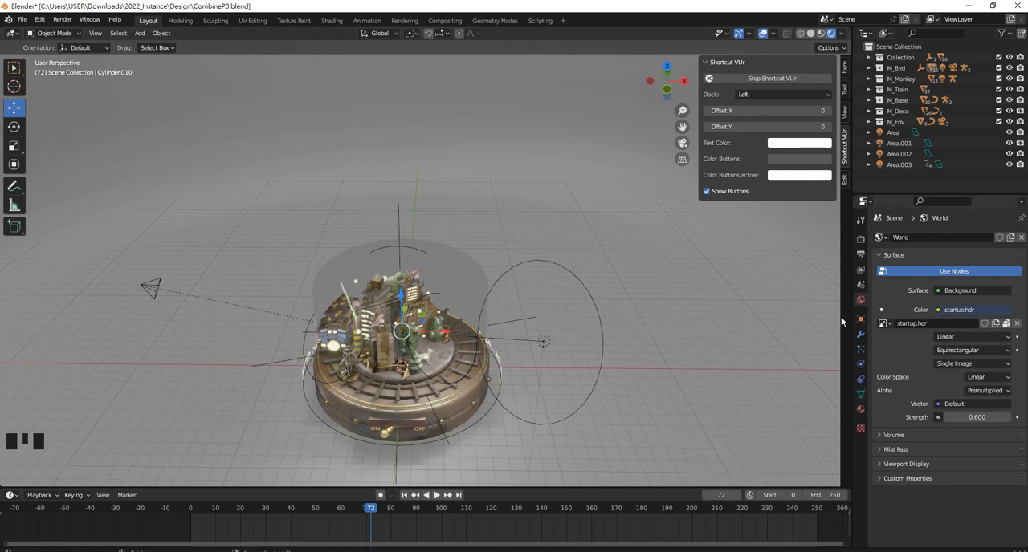
Split the 3D Viewport horizontally and turn the upper area into a Shader Editor showing the backdrop's M_BG material
left_click_drag(853, 28, 832, 87)
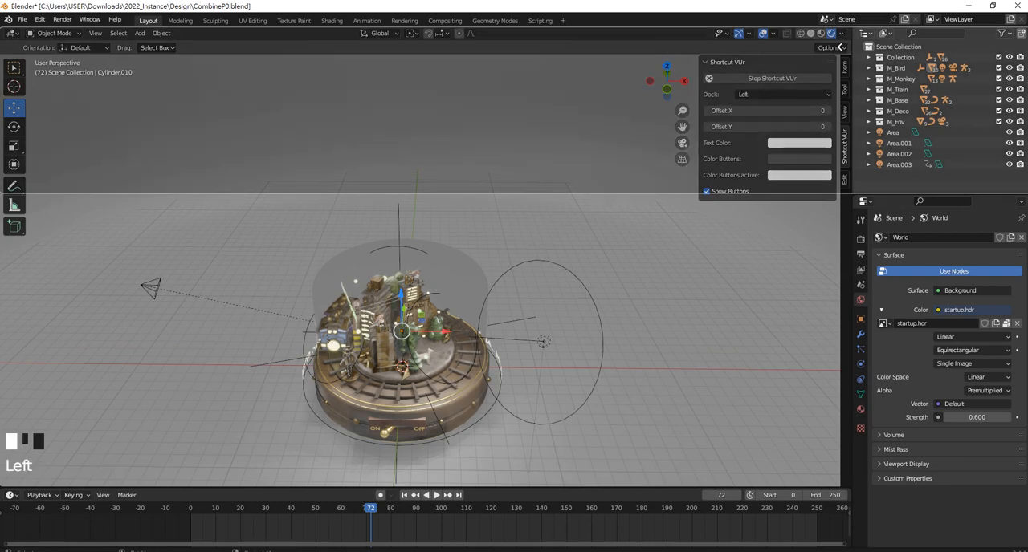
key("grave")
left_click_drag(850, 30, 848, 139)
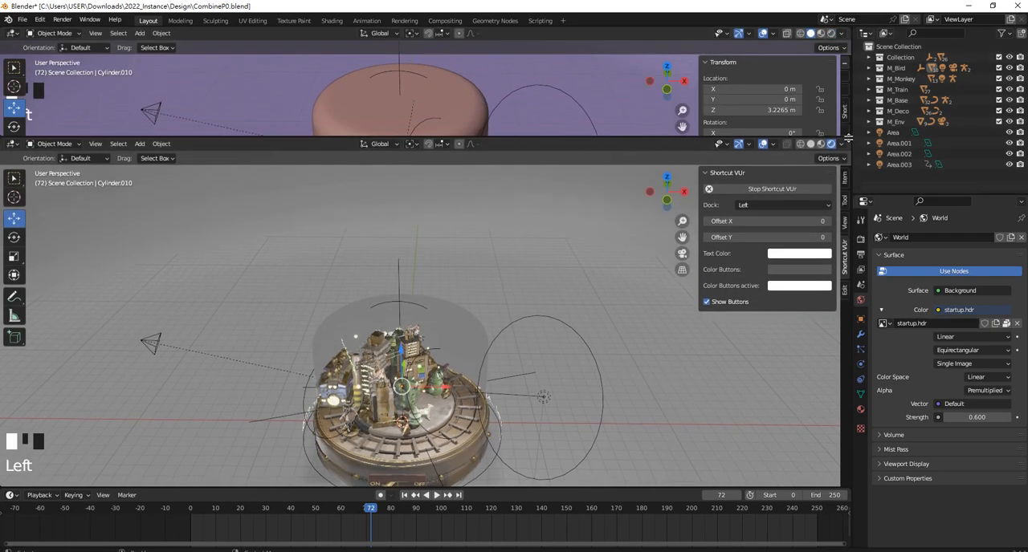
left_click(553, 243)
scroll(495, 233, "down", 3)
scroll(413, 243, "up", 3)
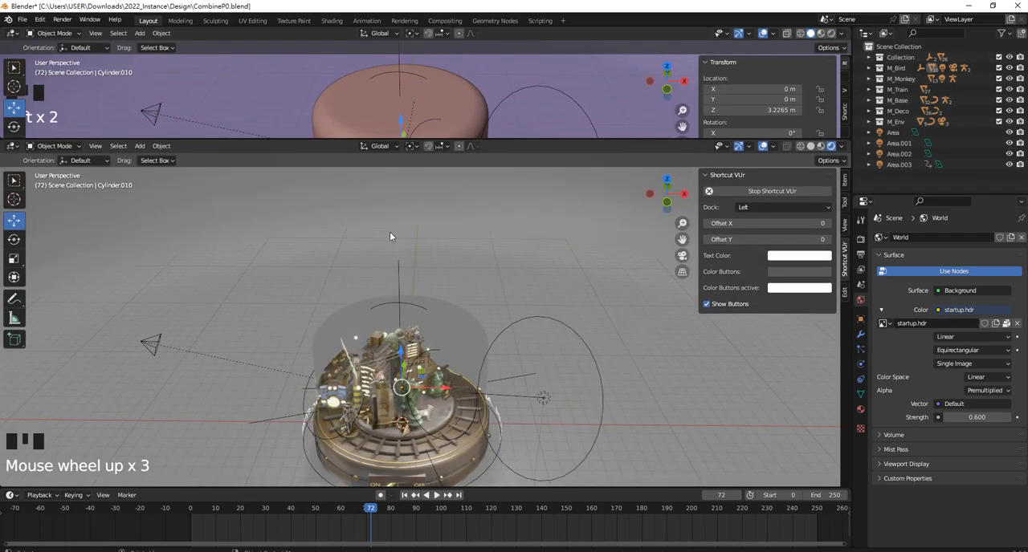
left_click(352, 207)
left_click(12, 33)
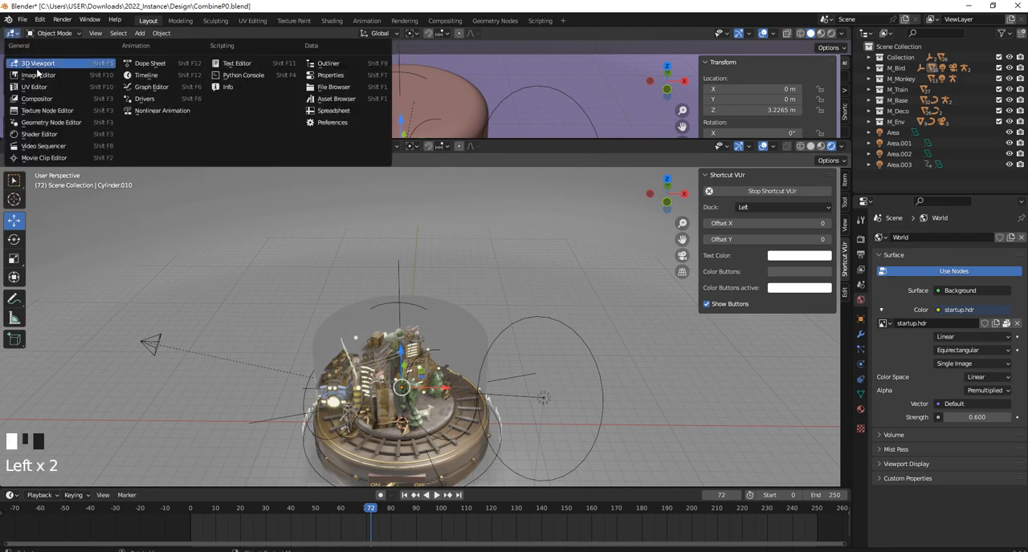
left_click(57, 136)
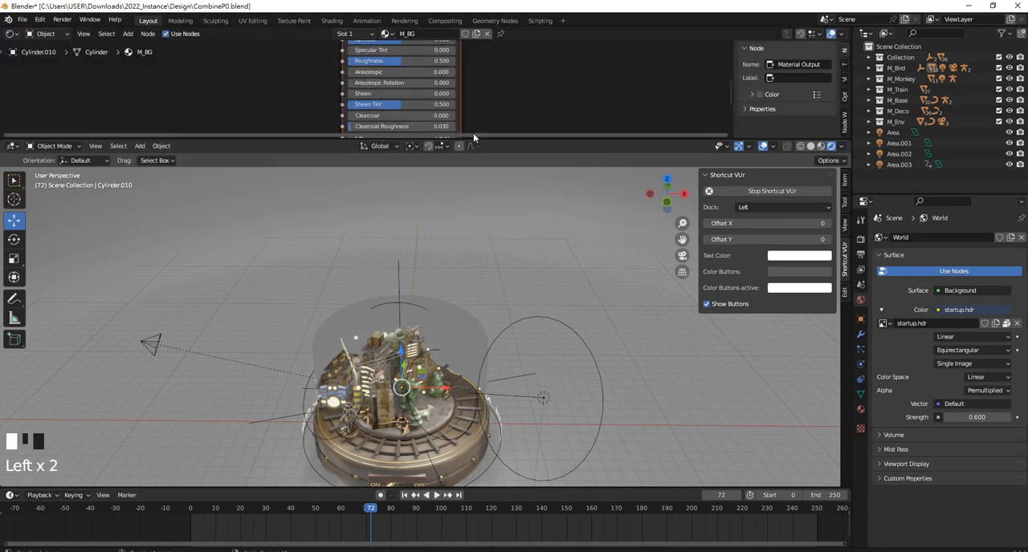
Lighten the Base Color of the M_BG material's shader to near white
scroll(497, 78, "down", 3)
middle_click_drag(497, 79, 433, 69)
scroll(487, 106, "up", 3)
left_click(432, 65)
left_click_drag(486, 112, 487, 86)
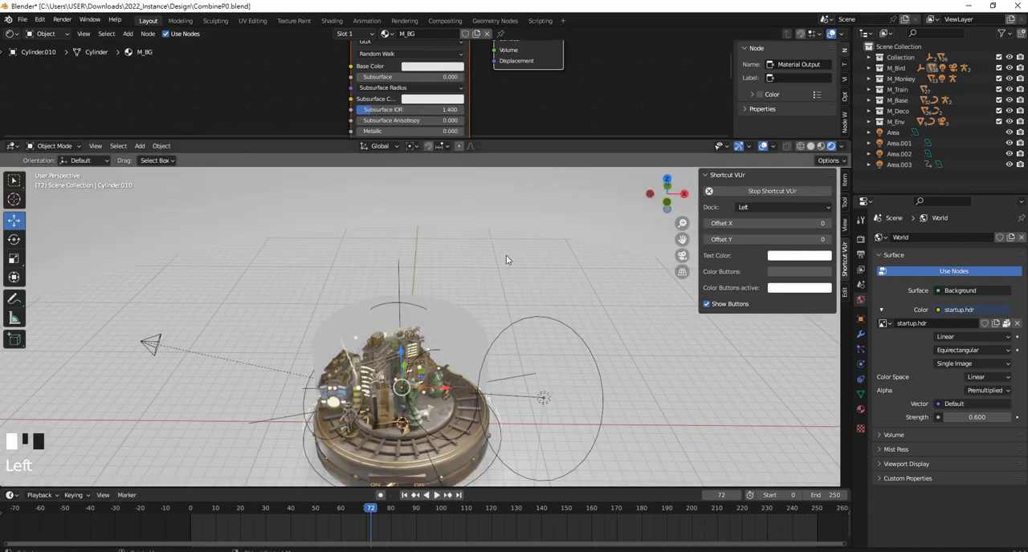
Close the Shader Editor area and view the city against the backdrop from a low front angle
left_click_drag(658, 141, 659, 96)
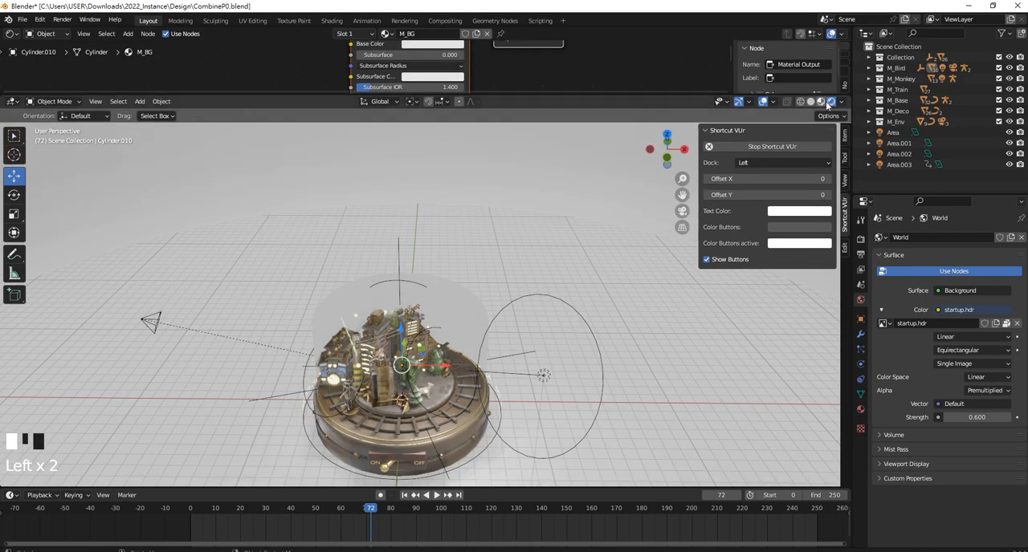
left_click_drag(844, 80, 844, 77)
middle_click_drag(478, 267, 457, 240)
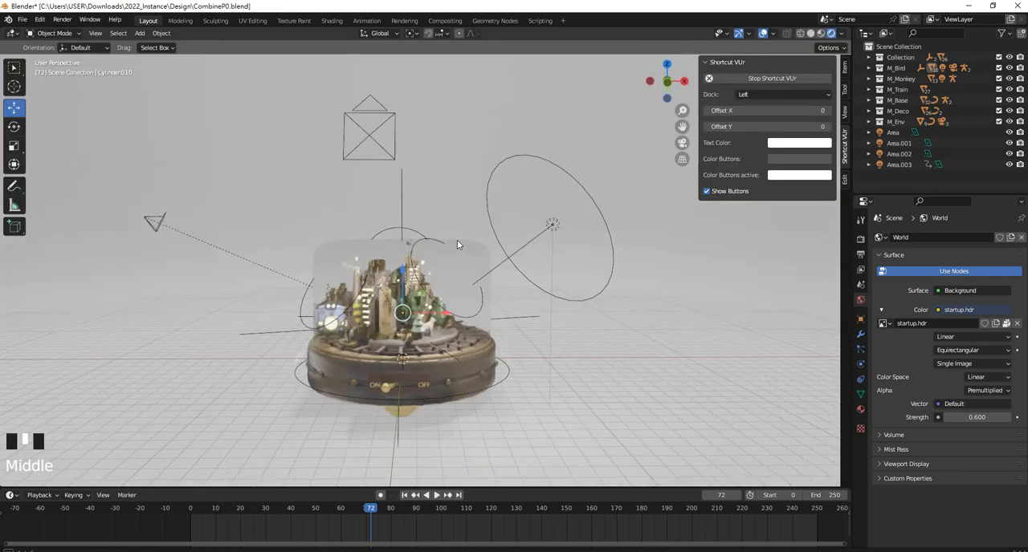
scroll(447, 232, "up", 2)
scroll(440, 229, "down", 4)
scroll(440, 229, "up", 3)
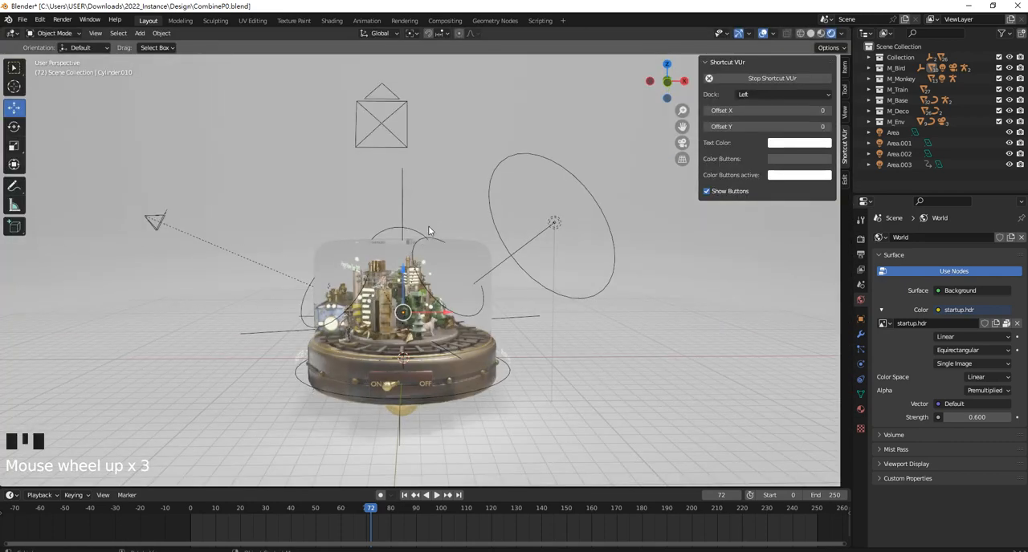
Make the Camera object above the city the active camera and look through it
left_click(398, 144)
left_click(398, 143)
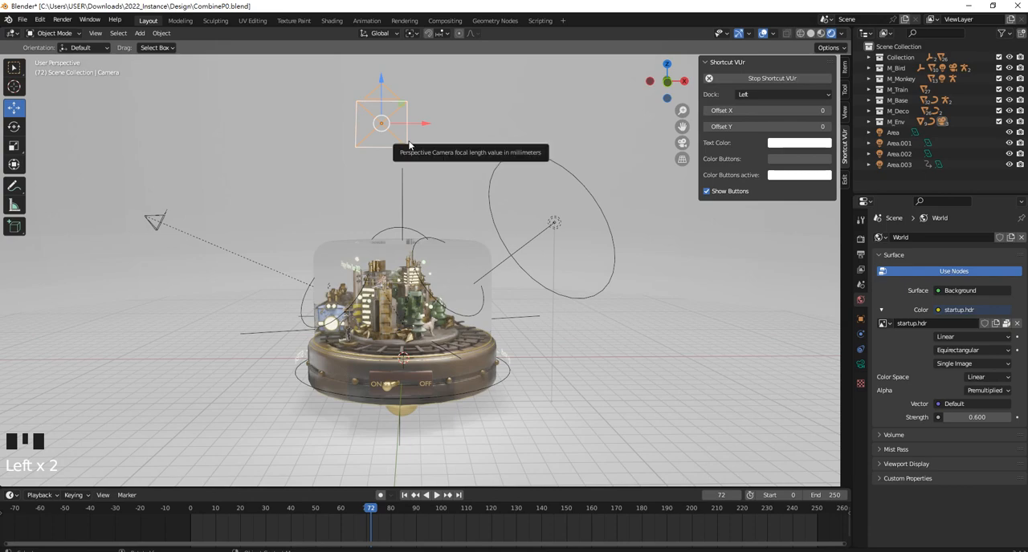
key("ctrl+KP_0")
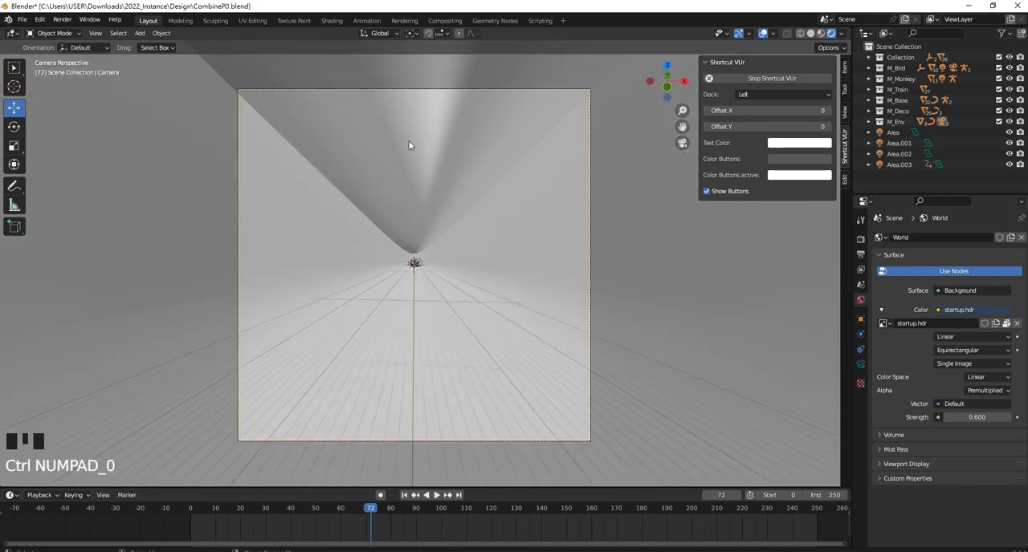
scroll(409, 145, "up", 3)
scroll(443, 228, "up", 1)
Make Camera.001, near the backdrop wall, the active camera
middle_click_drag(442, 227, 265, 216)
scroll(425, 256, "down", 4)
scroll(426, 255, "down", 3)
left_click(314, 271)
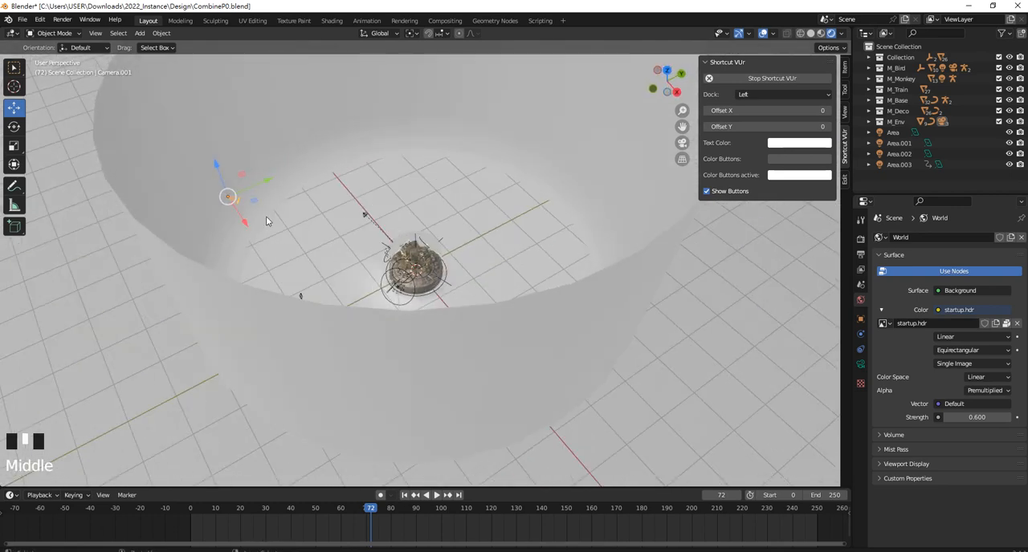
key("ctrl+KP_0")
Go to frame 15, make Camera.002 the active camera and look through it at the city
left_click_drag(370, 526, 228, 527)
middle_click_drag(410, 309, 551, 270)
scroll(428, 319, "down", 3)
left_click(557, 273)
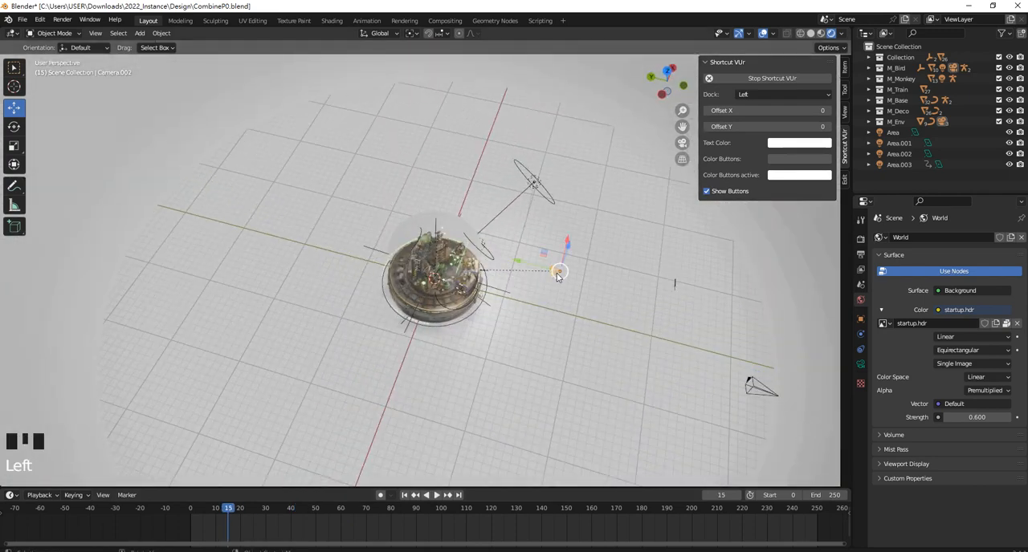
key("ctrl+KP_0")
scroll(552, 275, "down", 1)
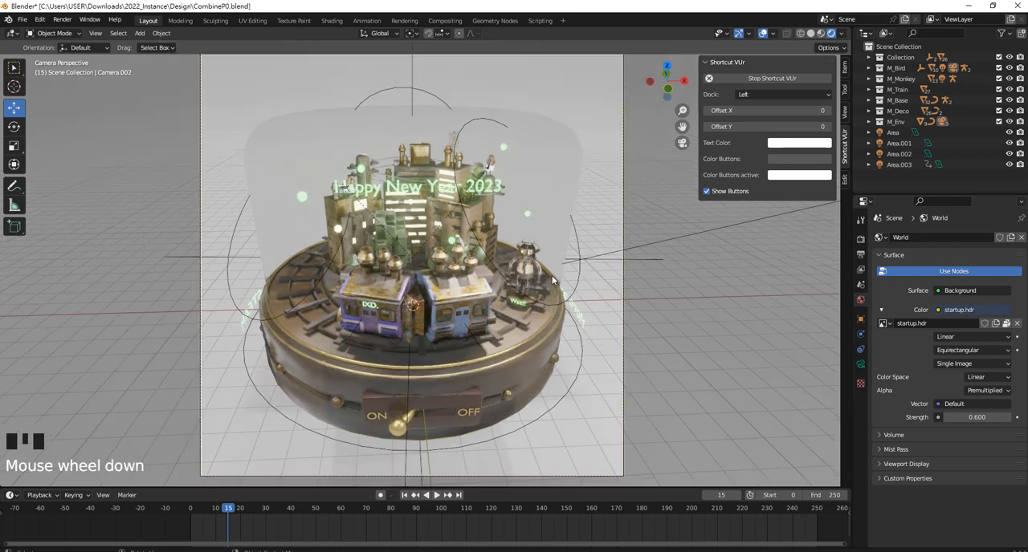
scroll(551, 275, "up", 1)
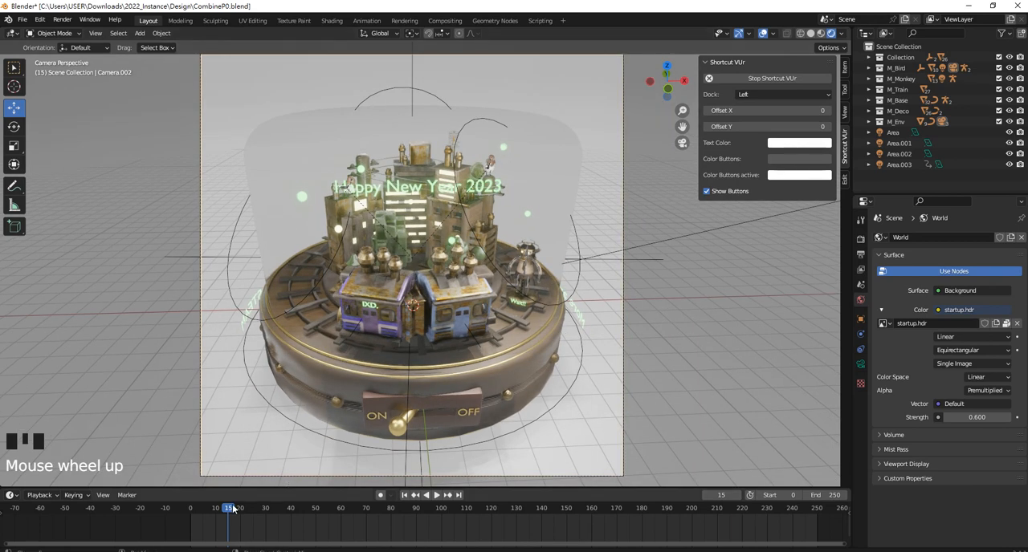
Preview the animation through the camera by scrubbing from frame 0 to 250, and save the file
left_click_drag(232, 509, 256, 462)
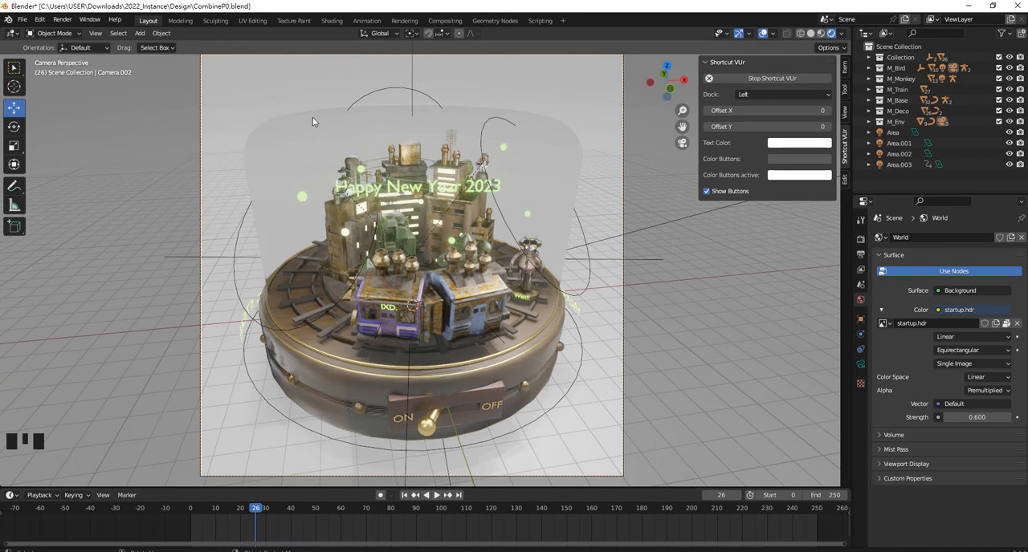
left_click_drag(256, 514, 191, 507)
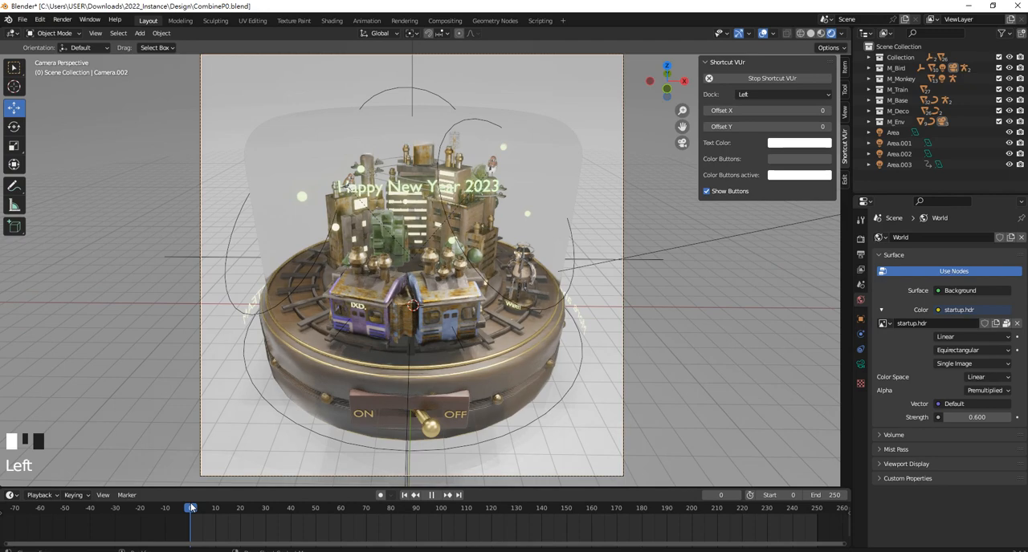
left_click(263, 90)
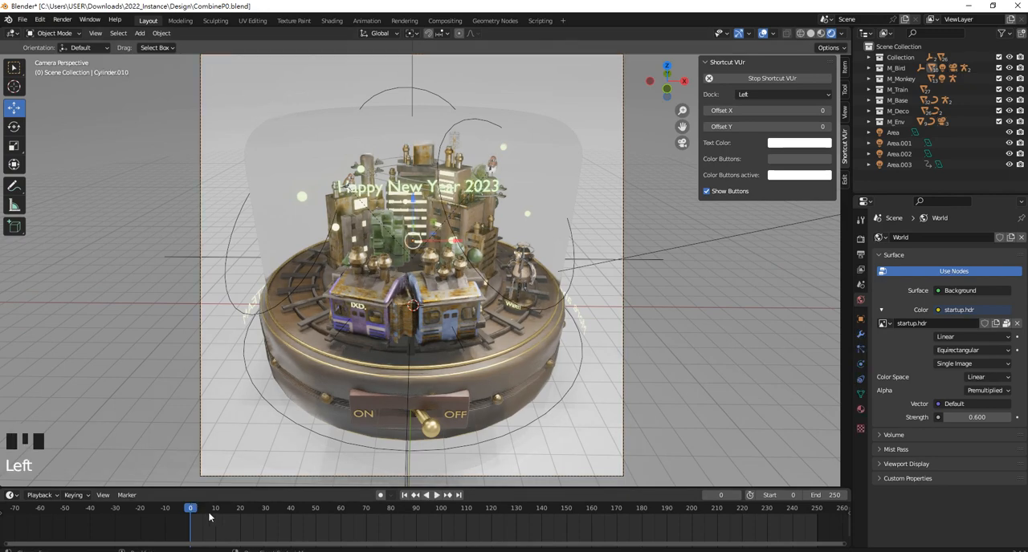
left_click_drag(209, 518, 817, 521)
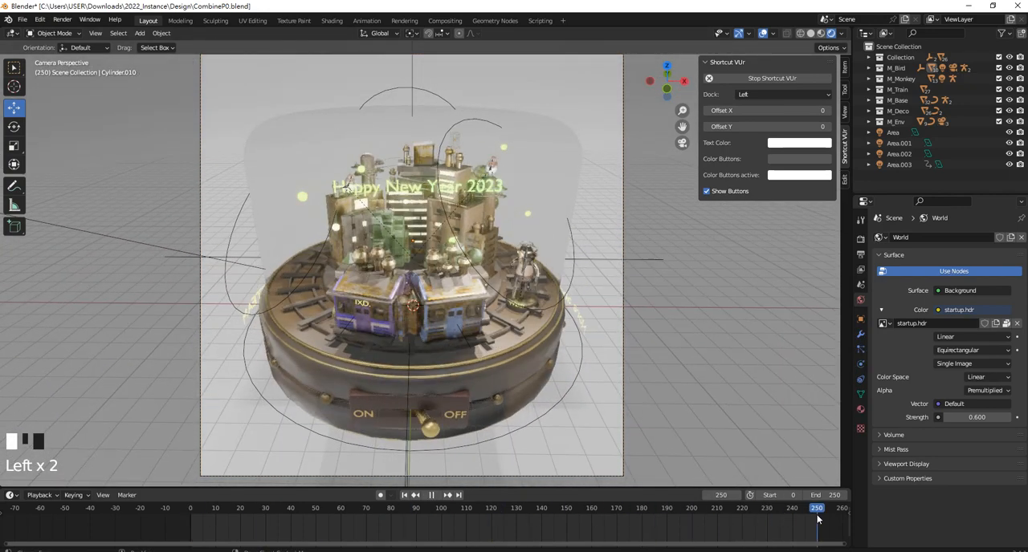
left_click(23, 19)
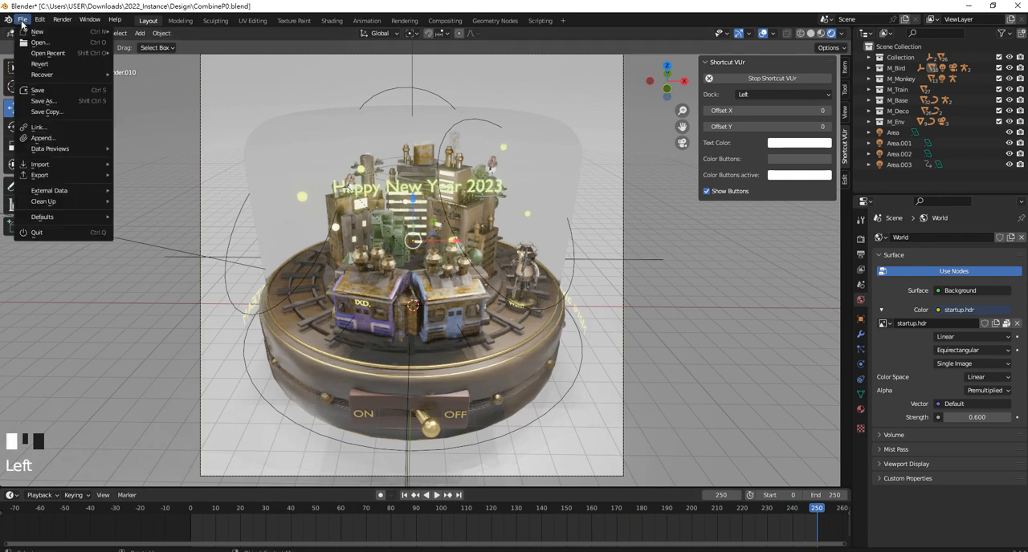
left_click(49, 91)
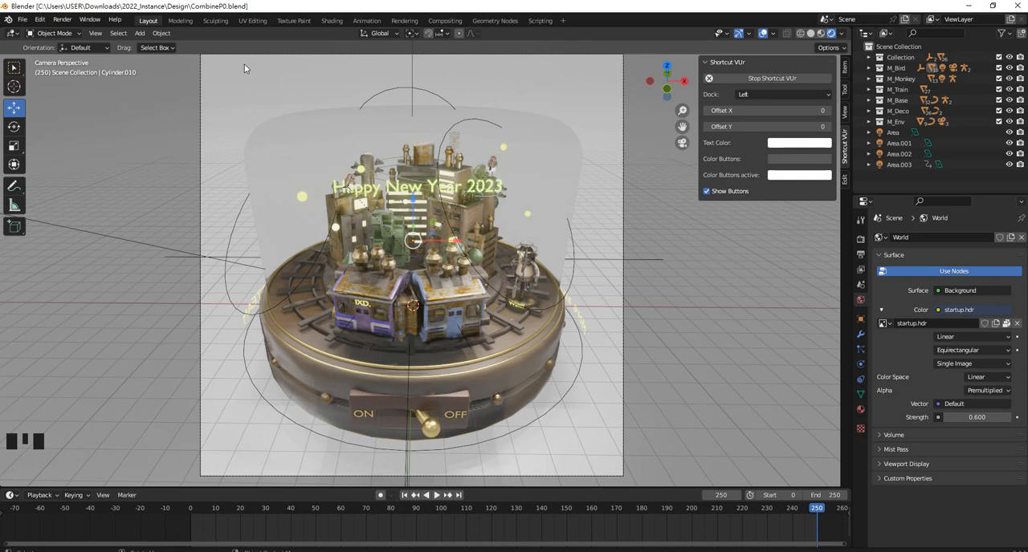
Write the blue annotation note "1. do test render" in the empty space beside the city
middle_click_drag(434, 194, 435, 211)
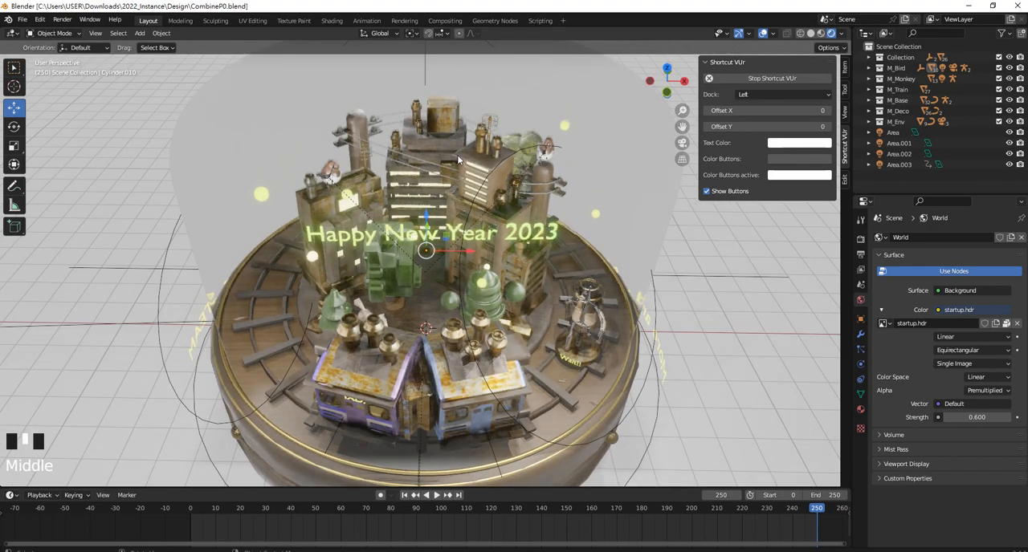
scroll(321, 241, "down", 3)
scroll(162, 258, "up", 1)
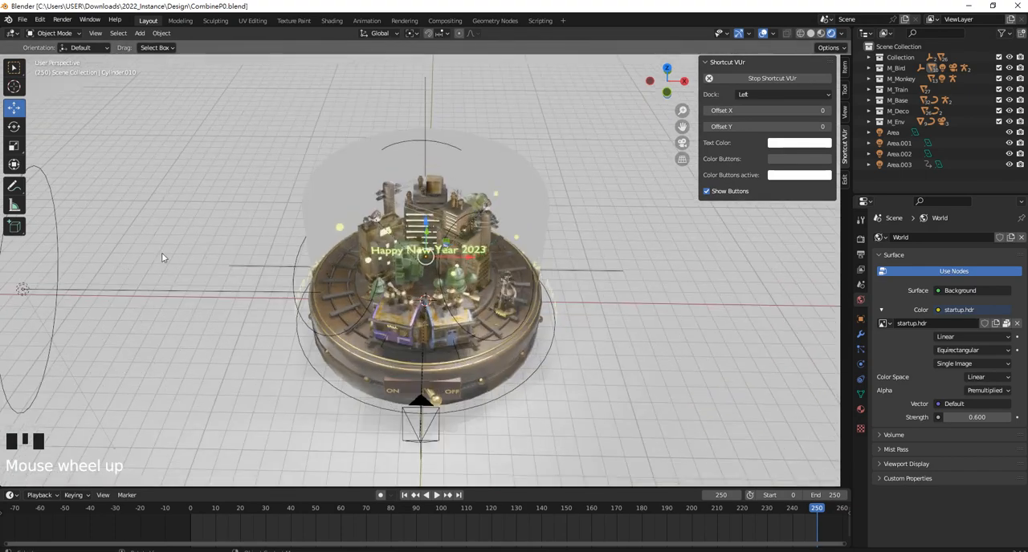
left_click(13, 186)
mouse_move(591, 215)
left_mouse_down()
mouse_move(589, 229)
mouse_move(603, 234)
mouse_move(628, 229)
mouse_move(635, 215)
left_mouse_up()
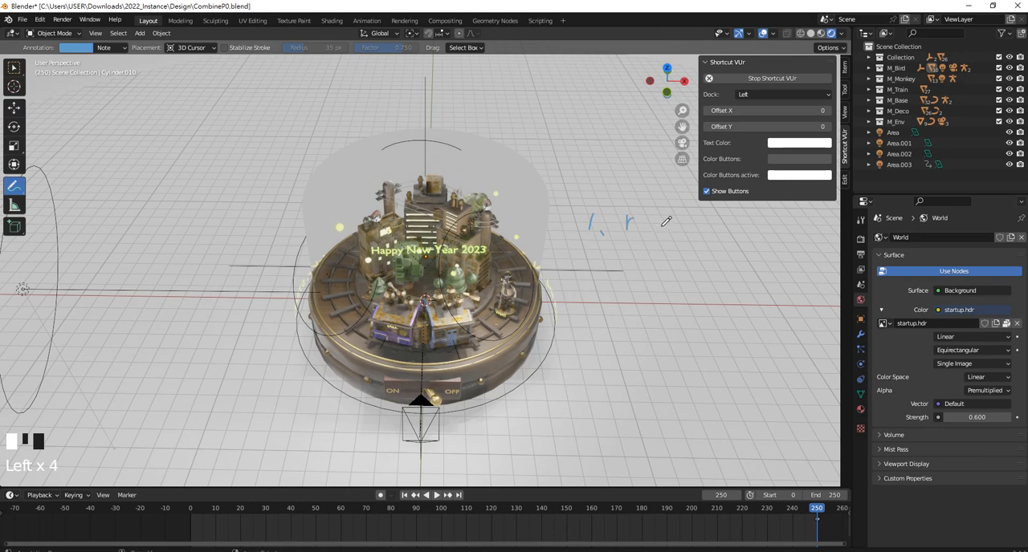
key("ctrl+z")
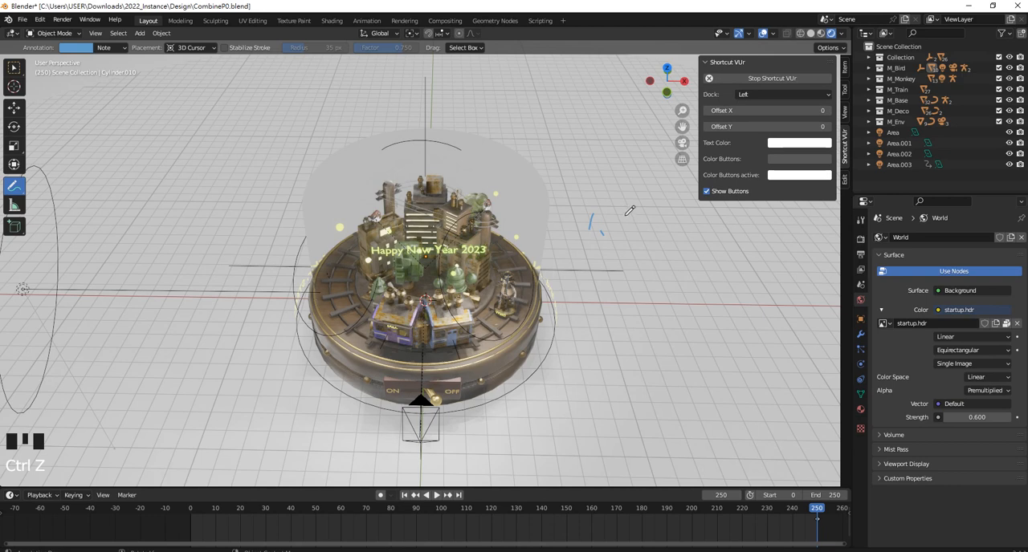
mouse_move(628, 216)
left_mouse_down()
mouse_move(618, 224)
mouse_move(649, 210)
mouse_move(679, 212)
mouse_move(674, 225)
mouse_move(694, 215)
mouse_move(687, 228)
mouse_move(698, 228)
mouse_move(707, 215)
left_mouse_up()
middle_click_drag(719, 220, 583, 233, "shift")
mouse_move(568, 226)
left_mouse_down()
mouse_move(568, 238)
mouse_move(577, 225)
left_mouse_up()
mouse_move(580, 232)
left_mouse_down()
mouse_move(608, 220)
mouse_move(610, 235)
mouse_move(625, 210)
mouse_move(632, 232)
mouse_move(643, 232)
left_mouse_up()
left_click_drag(644, 224, 656, 227)
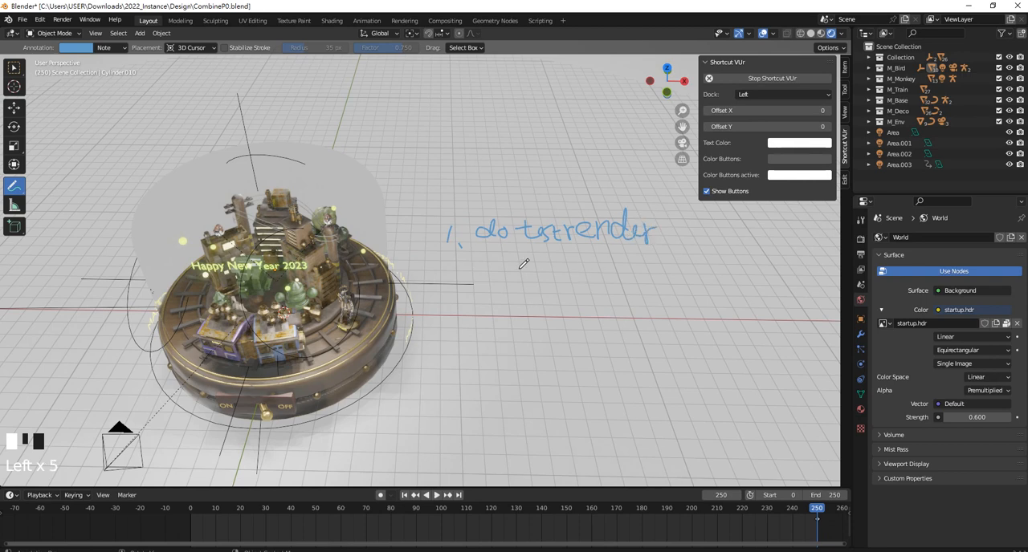
Write the annotation note "2. image editor" below the first note
mouse_move(447, 291)
left_mouse_down()
mouse_move(447, 307)
mouse_move(459, 306)
mouse_move(491, 287)
left_mouse_up()
left_click(468, 306)
left_click_drag(485, 295, 487, 308)
mouse_move(495, 294)
left_mouse_down()
mouse_move(496, 305)
mouse_move(543, 293)
mouse_move(557, 301)
mouse_move(576, 285)
mouse_move(582, 300)
mouse_move(597, 270)
mouse_move(596, 299)
mouse_move(616, 288)
left_mouse_up()
left_click(603, 279)
mouse_move(613, 281)
left_mouse_down()
mouse_move(616, 299)
mouse_move(637, 286)
left_mouse_up()
Write the annotation note "3. compositor" below the second note
mouse_move(456, 346)
left_mouse_down()
mouse_move(469, 354)
mouse_move(458, 368)
left_mouse_up()
left_click(479, 369)
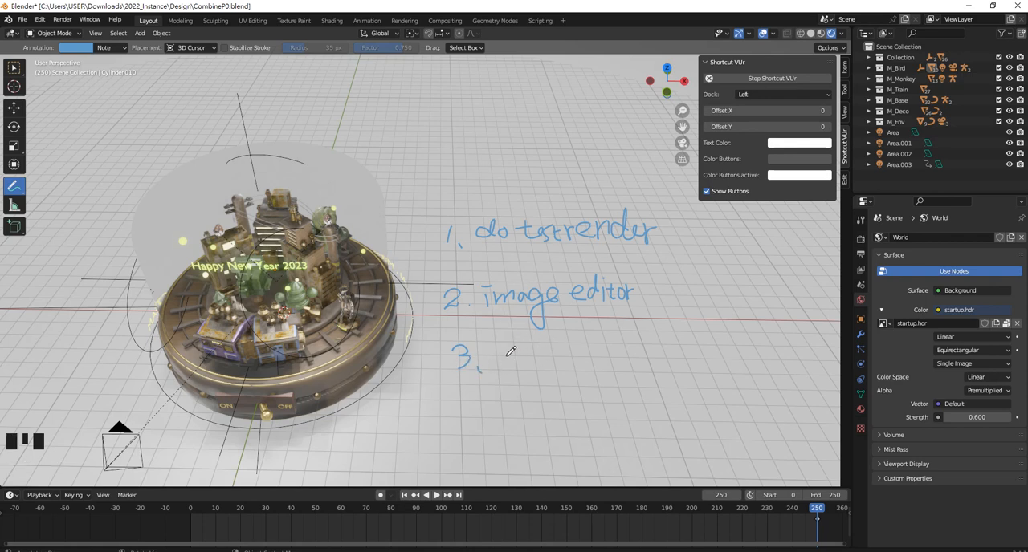
mouse_move(502, 355)
left_mouse_down()
mouse_move(500, 365)
mouse_move(520, 366)
mouse_move(542, 350)
mouse_move(546, 364)
left_mouse_up()
mouse_move(549, 352)
left_mouse_down()
mouse_move(549, 386)
mouse_move(555, 360)
mouse_move(598, 363)
mouse_move(618, 351)
left_mouse_up()
left_click(591, 347)
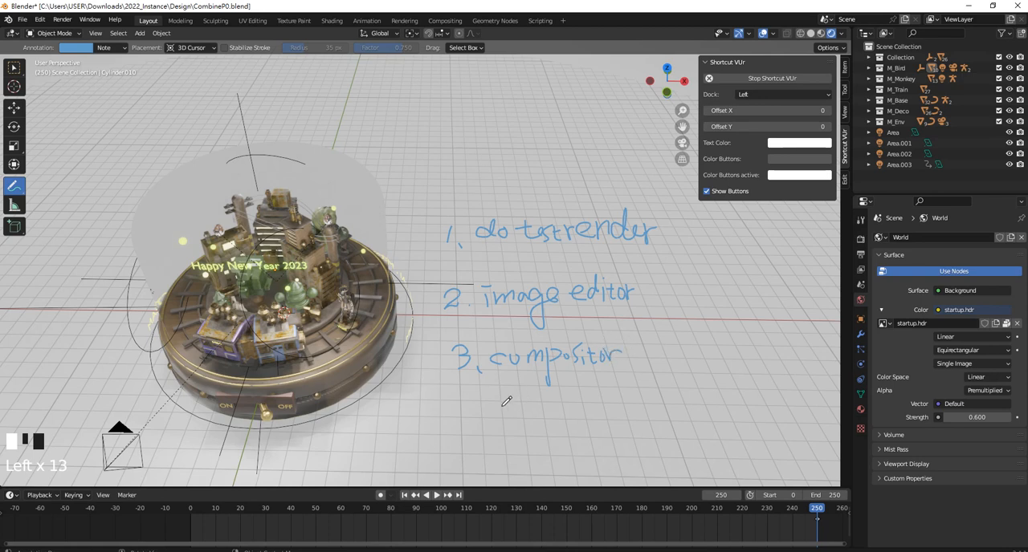
Write the annotation note "4. render final Ani." below the third note and return to the Select Box tool
mouse_move(463, 399)
left_mouse_down()
mouse_move(470, 419)
mouse_move(457, 434)
mouse_move(508, 399)
mouse_move(511, 418)
mouse_move(544, 416)
mouse_move(554, 397)
mouse_move(587, 423)
mouse_move(599, 399)
mouse_move(605, 421)
mouse_move(631, 409)
left_mouse_up()
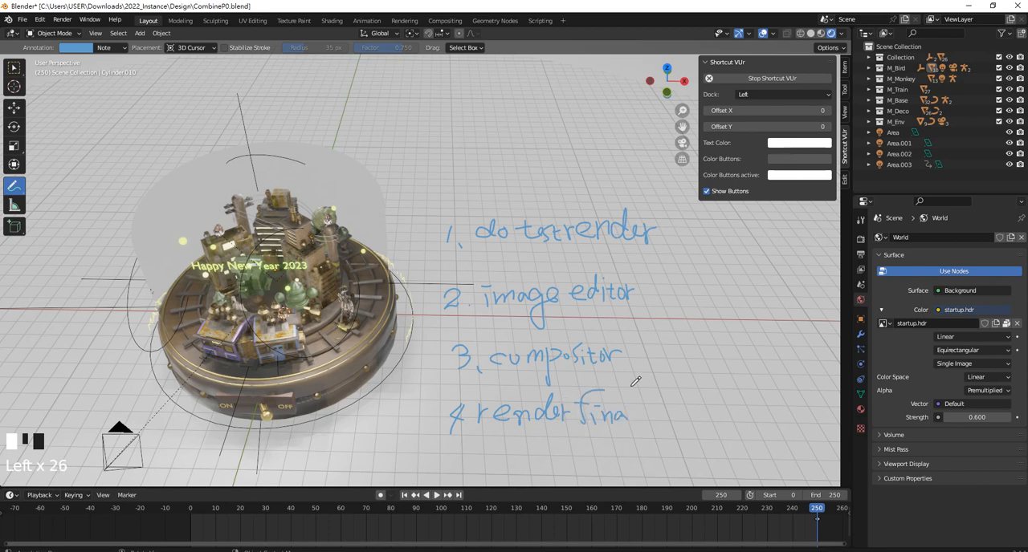
mouse_move(636, 374)
left_mouse_down()
mouse_move(633, 422)
mouse_move(664, 377)
mouse_move(673, 418)
mouse_move(679, 400)
mouse_move(695, 419)
left_mouse_up()
left_click_drag(696, 398, 697, 401)
left_click(701, 418)
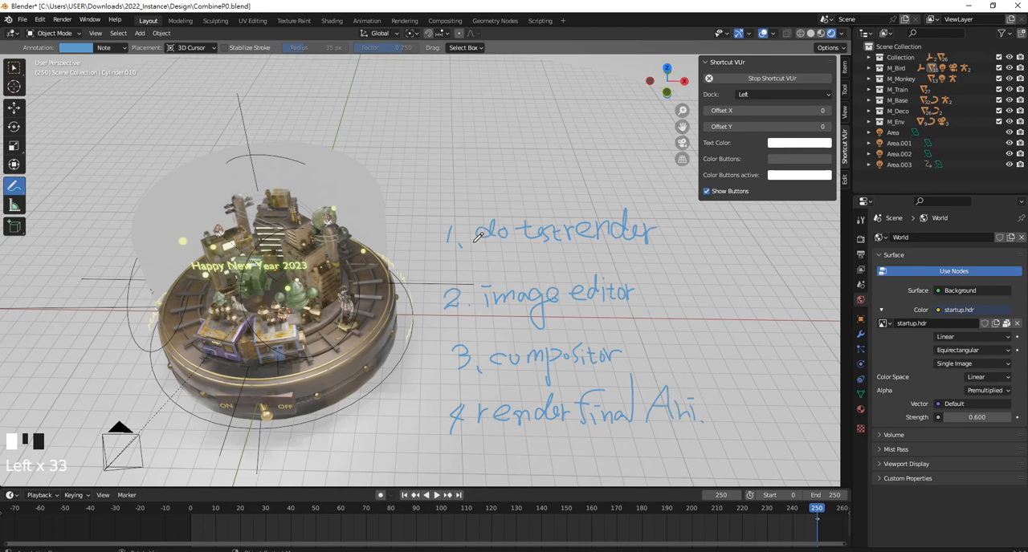
left_click(12, 69)
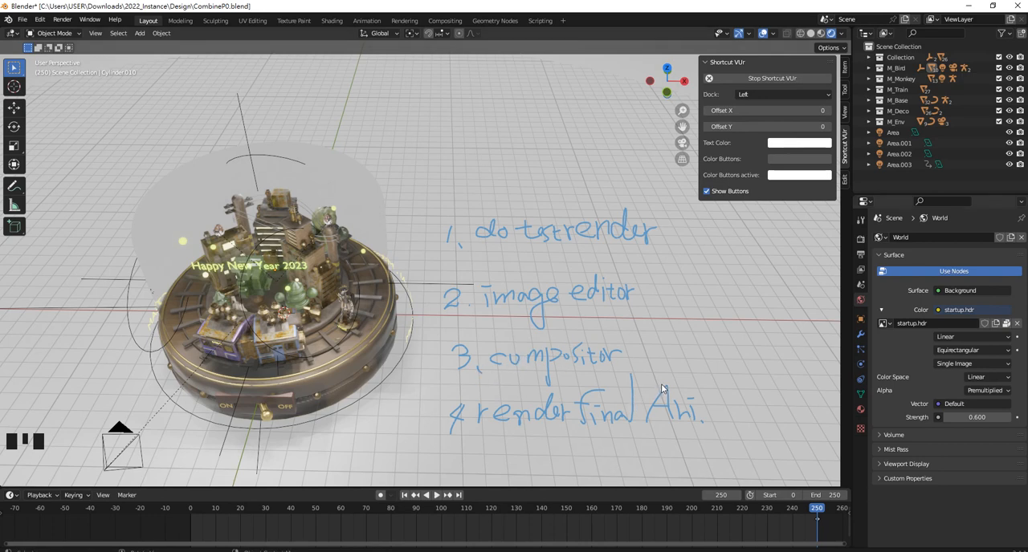
Erase all four blue annotation notes beside the city with the Annotate Eraser and return to the Select Box tool
left_click(15, 188)
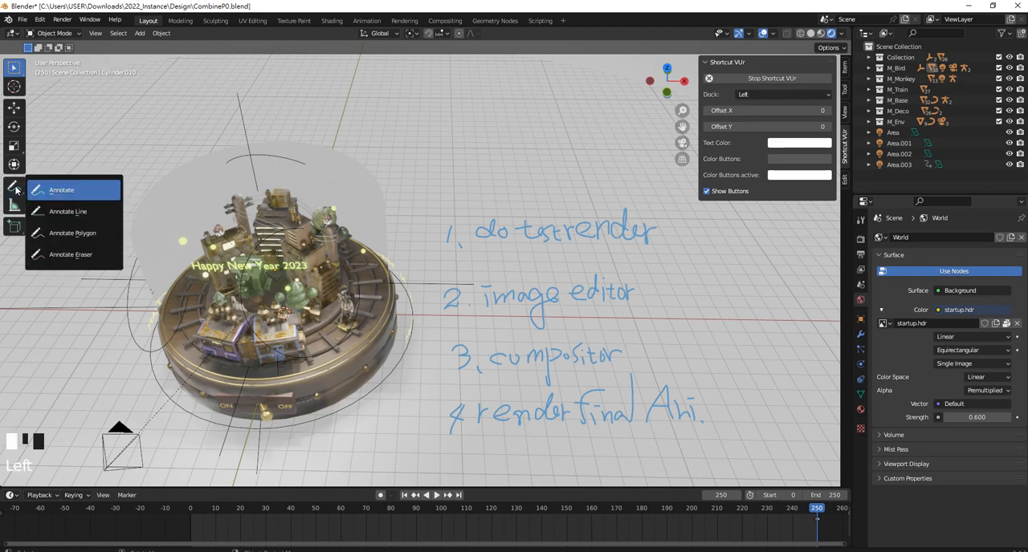
mouse_move(15, 188)
left_mouse_down()
mouse_move(79, 216)
mouse_move(73, 255)
left_mouse_up()
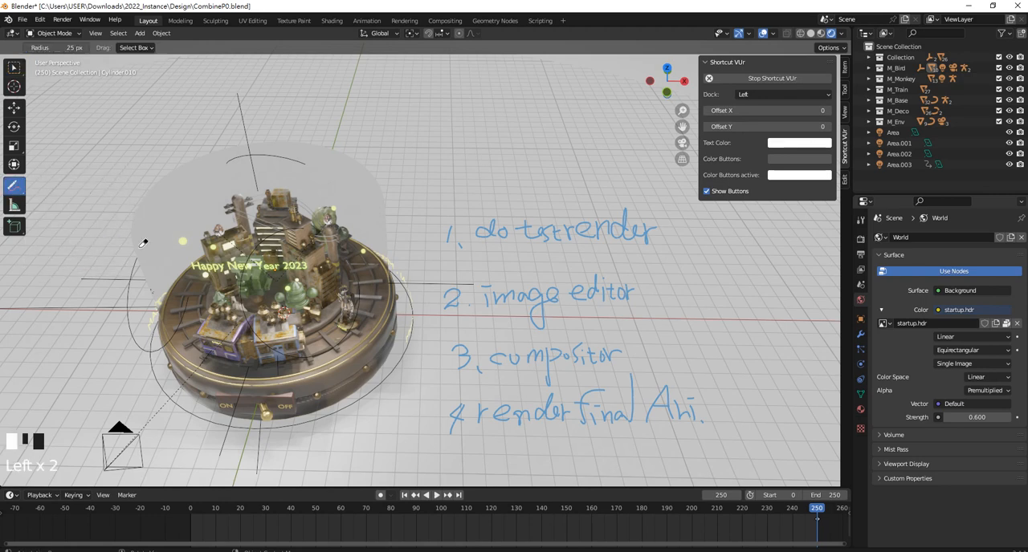
mouse_move(517, 228)
left_mouse_down()
mouse_move(490, 209)
mouse_move(508, 296)
mouse_move(431, 349)
mouse_move(562, 386)
mouse_move(498, 424)
mouse_move(459, 412)
mouse_move(726, 391)
left_mouse_up()
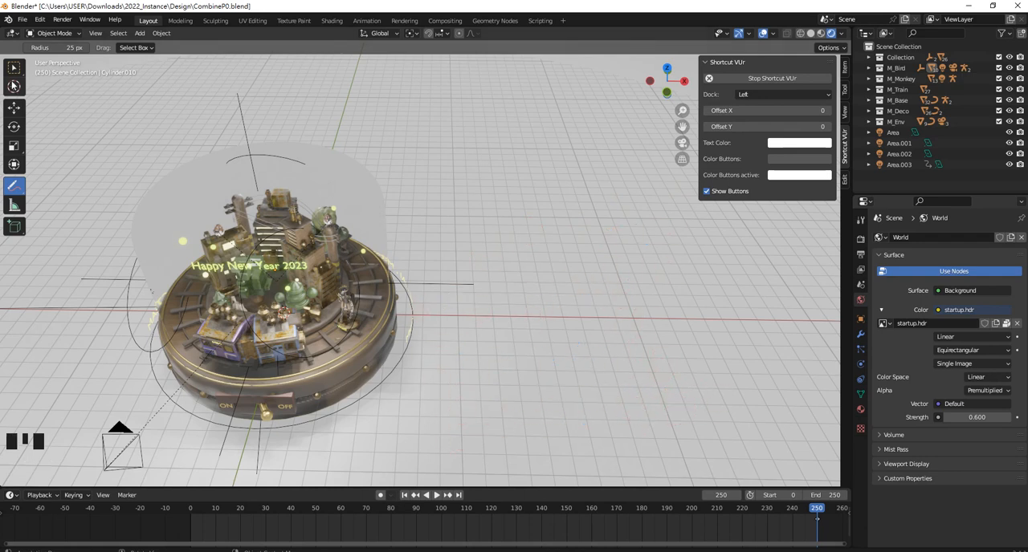
left_click(14, 68)
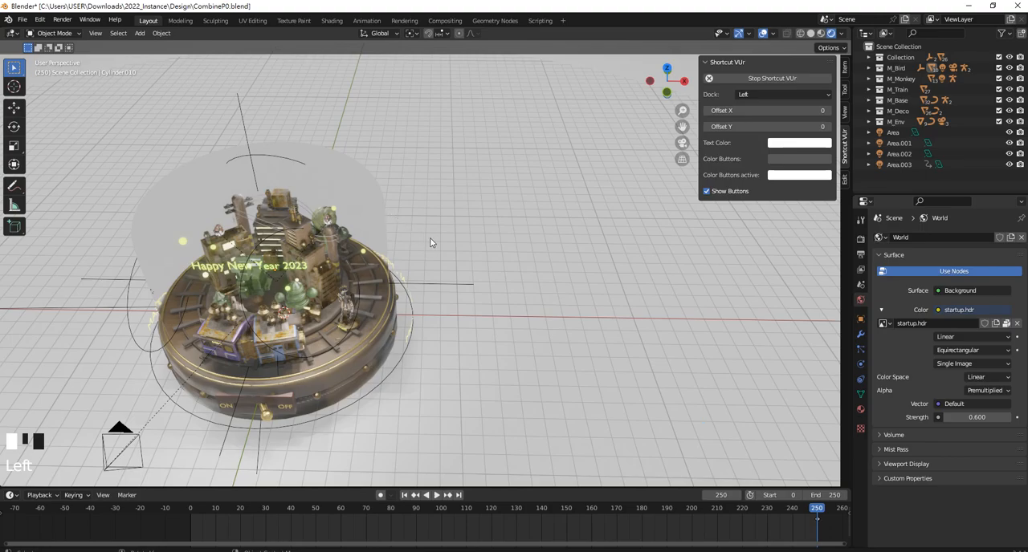
Select Camera.002 in the scene, make it the active camera and look through it
middle_click_drag(431, 242, 129, 186, "shift")
key("ctrl+KP_0")
scroll(534, 192, "down", 2)
scroll(526, 206, "up", 1)
scroll(526, 206, "down", 8)
left_click(126, 185)
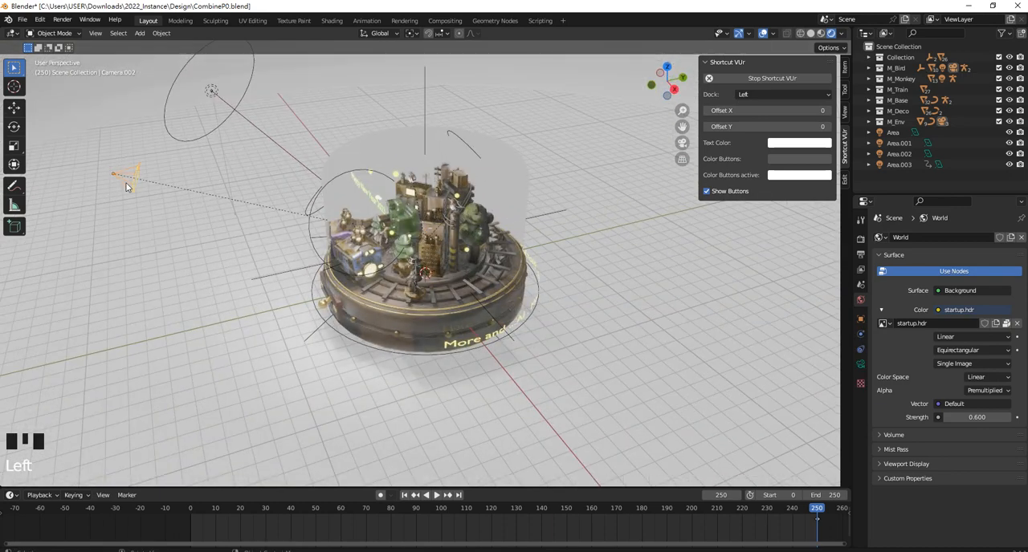
key("ctrl+KP_0")
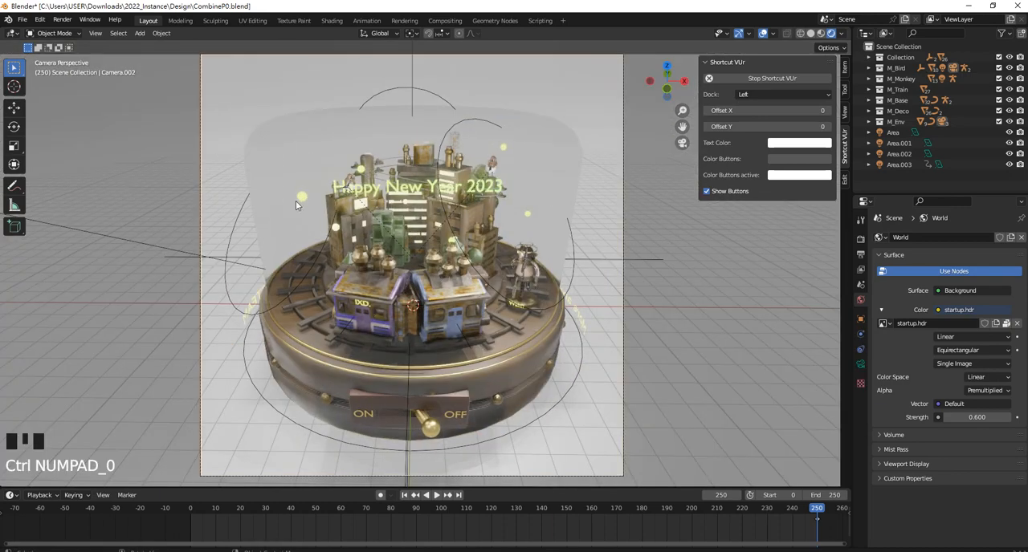
scroll(309, 196, "down", 1)
scroll(308, 195, "up", 1)
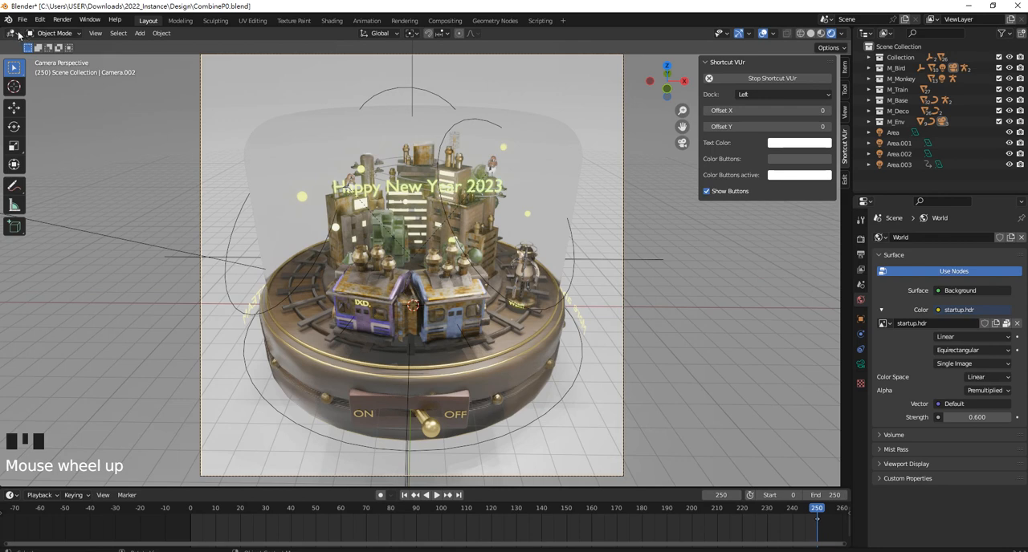
Review the Render In options for temporary editors in the interface preferences, choose Image Editor and close the preferences
left_click(40, 19)
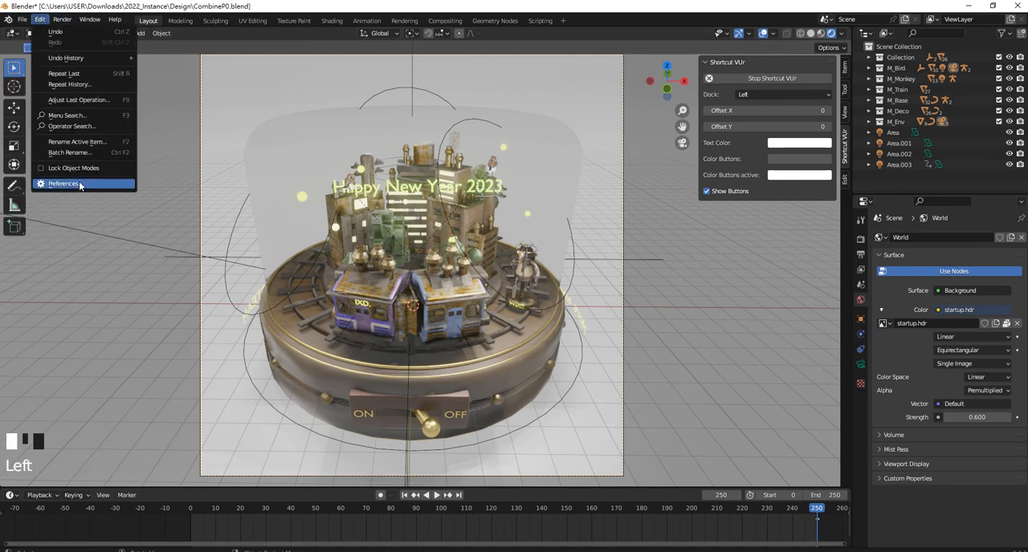
left_click(62, 20)
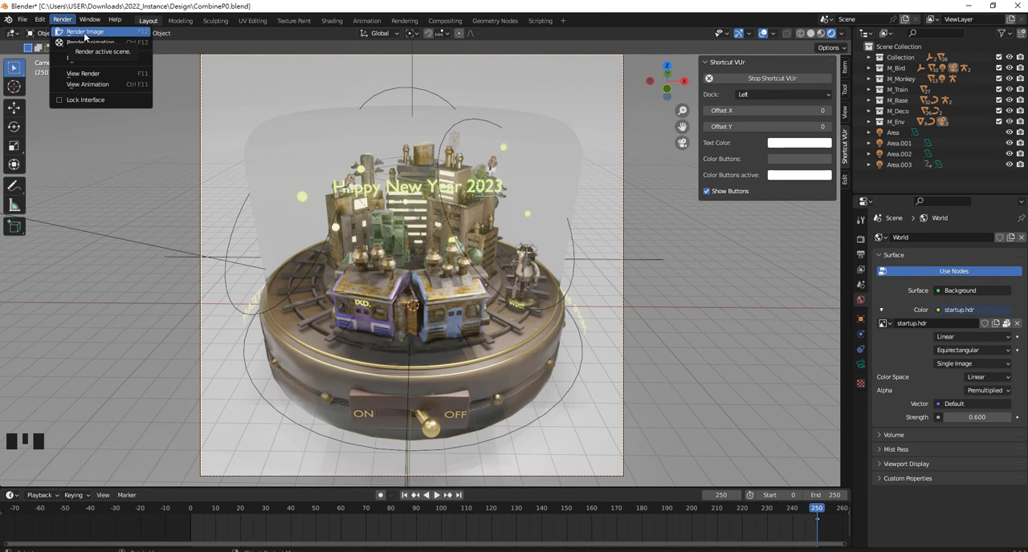
left_click(41, 21)
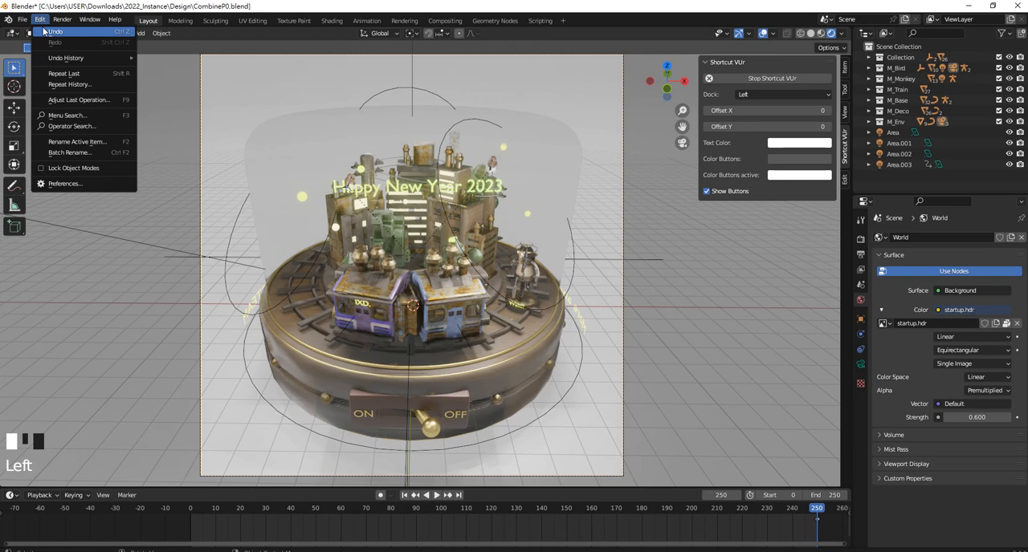
left_click(91, 183)
left_click_drag(121, 34, 255, 53)
left_click(155, 70)
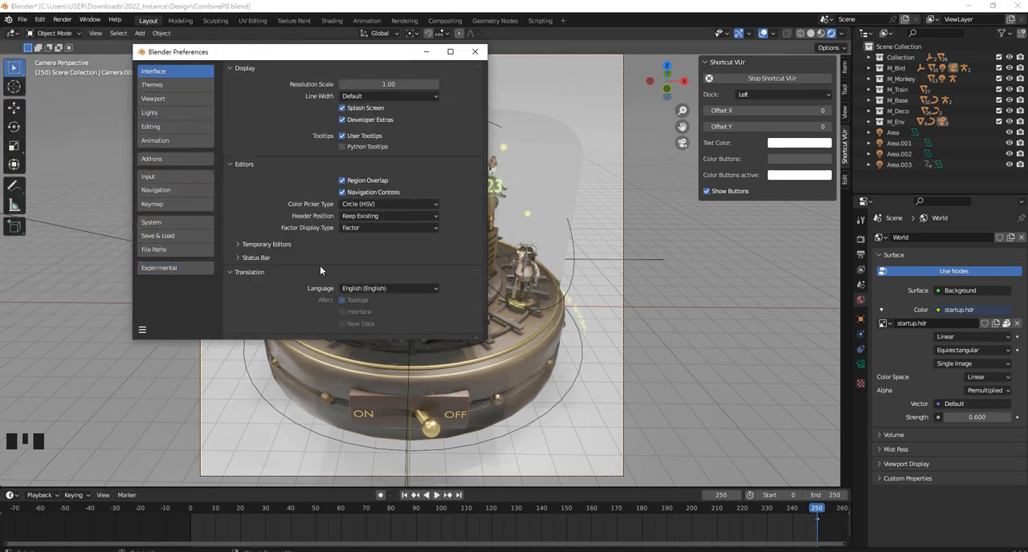
left_click(267, 246)
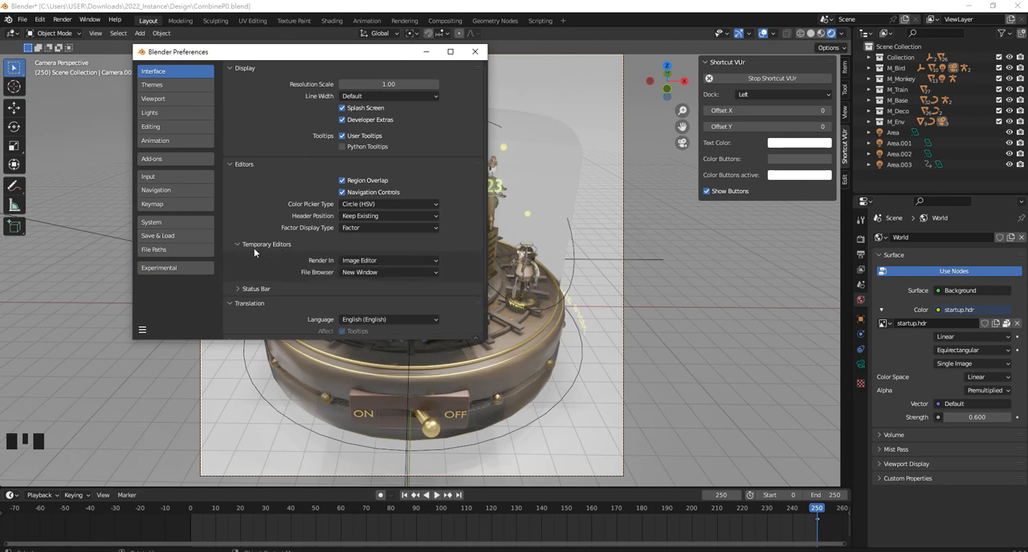
left_click(401, 262)
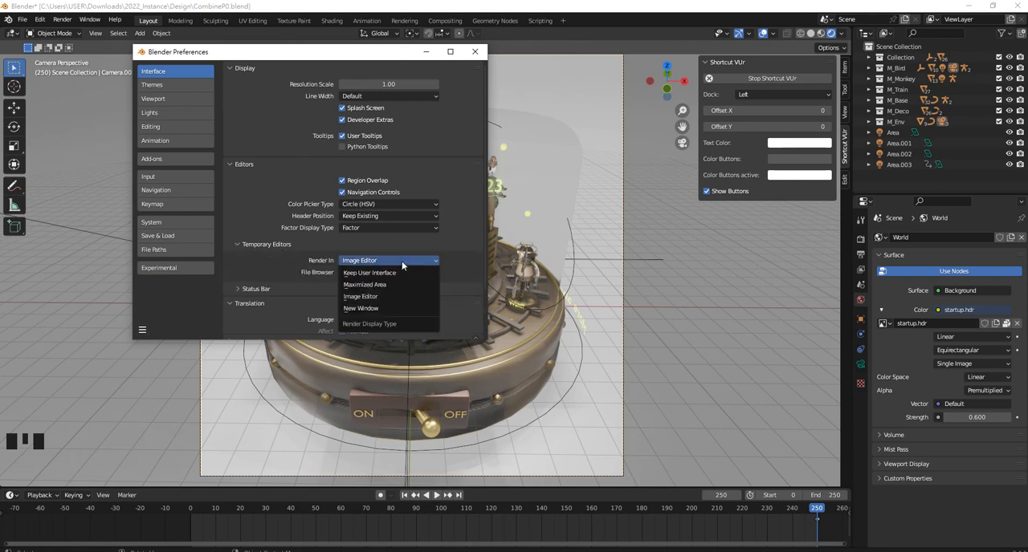
left_click(395, 309)
left_click(395, 260)
left_click(392, 296)
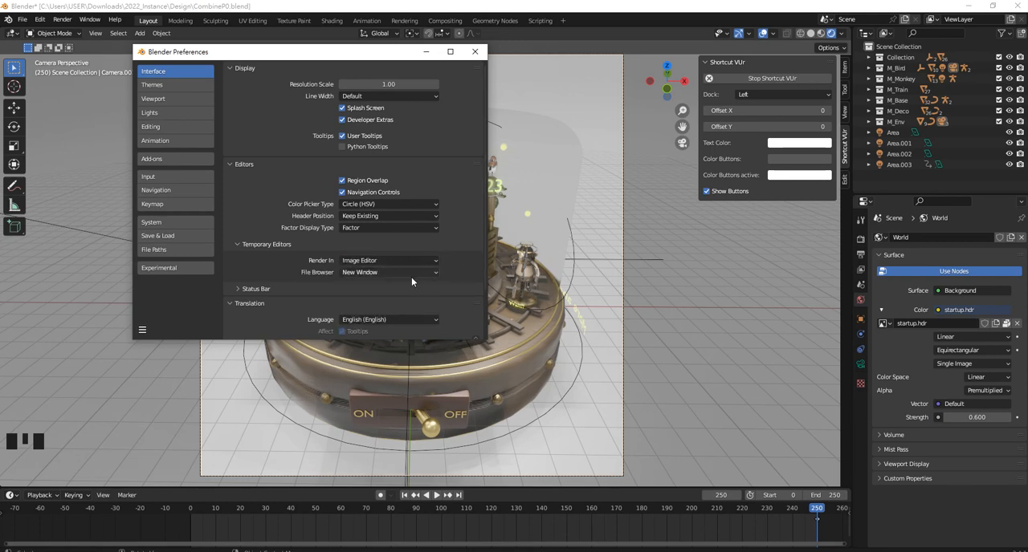
left_click(475, 51)
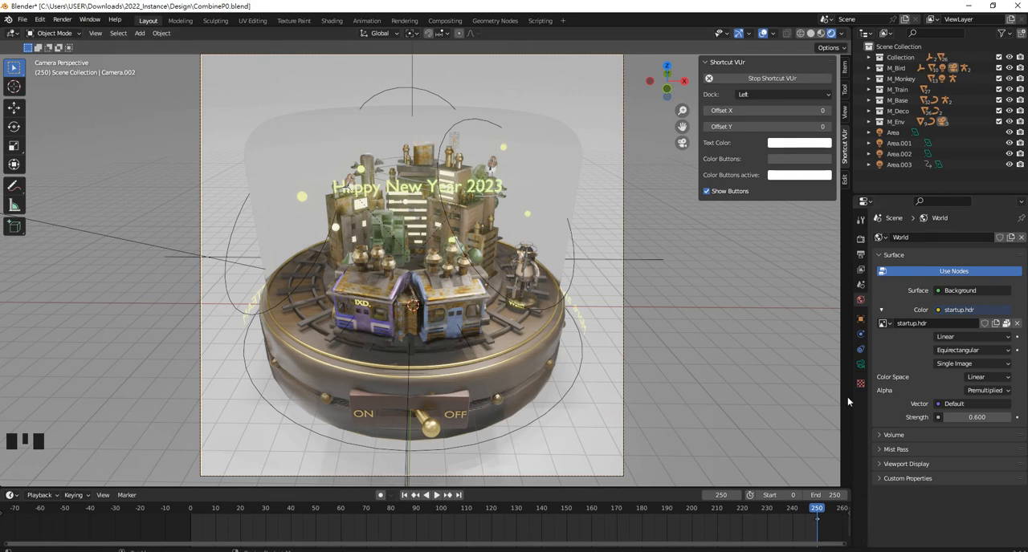
Split the 3D viewport into two stacked areas and change the new one to an Image Editor
left_click_drag(851, 28, 856, 71)
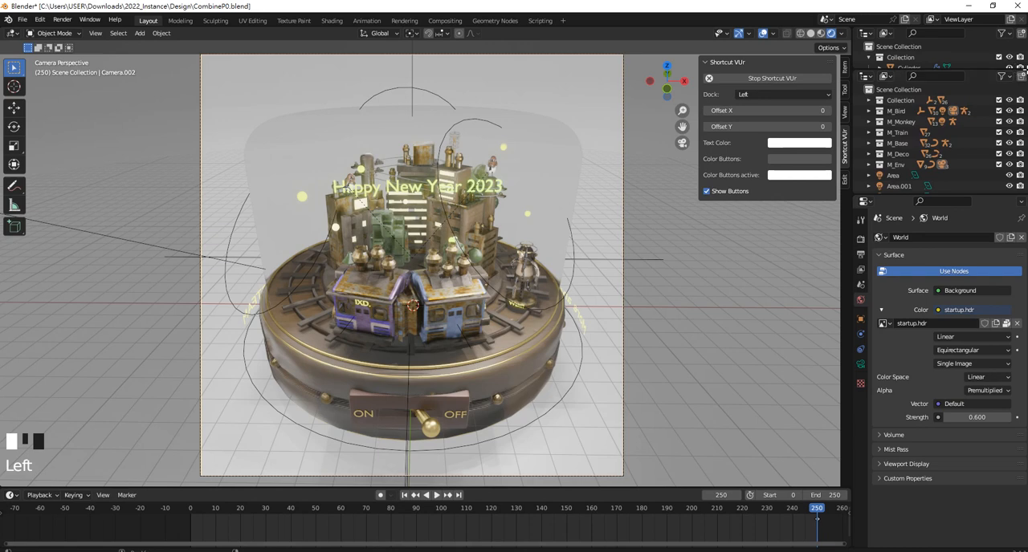
left_click_drag(1027, 73, 1004, 56)
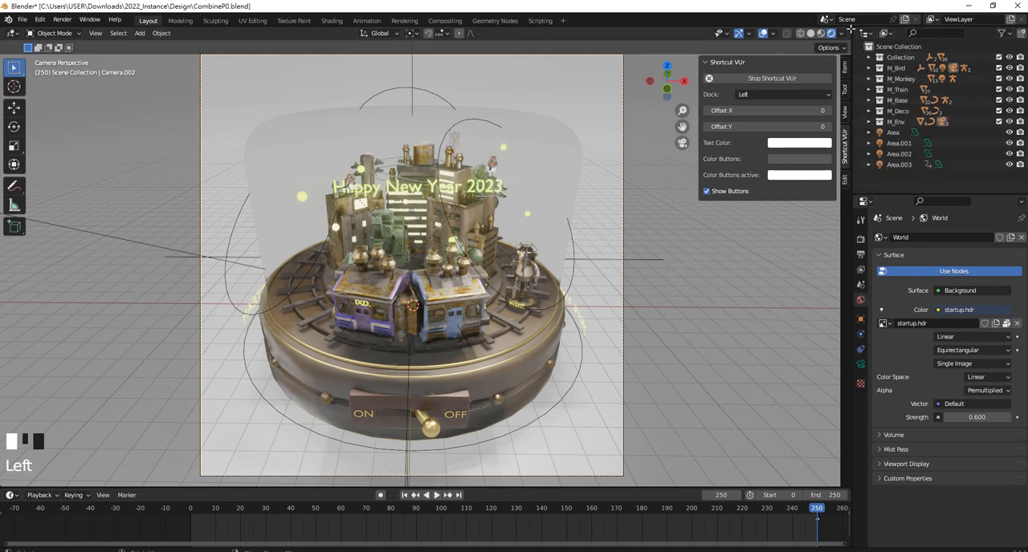
left_click_drag(851, 28, 791, 218)
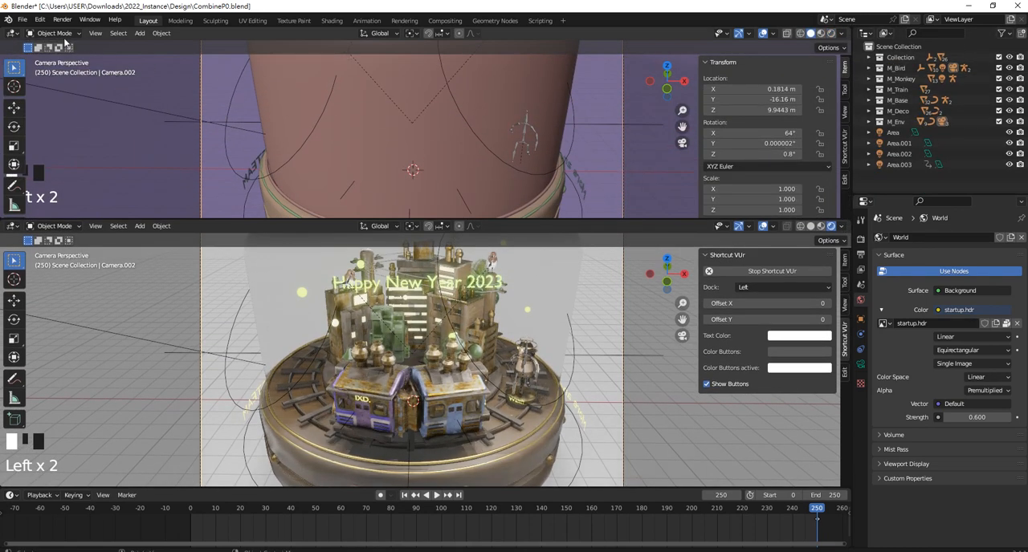
left_click(11, 33)
left_click(11, 33)
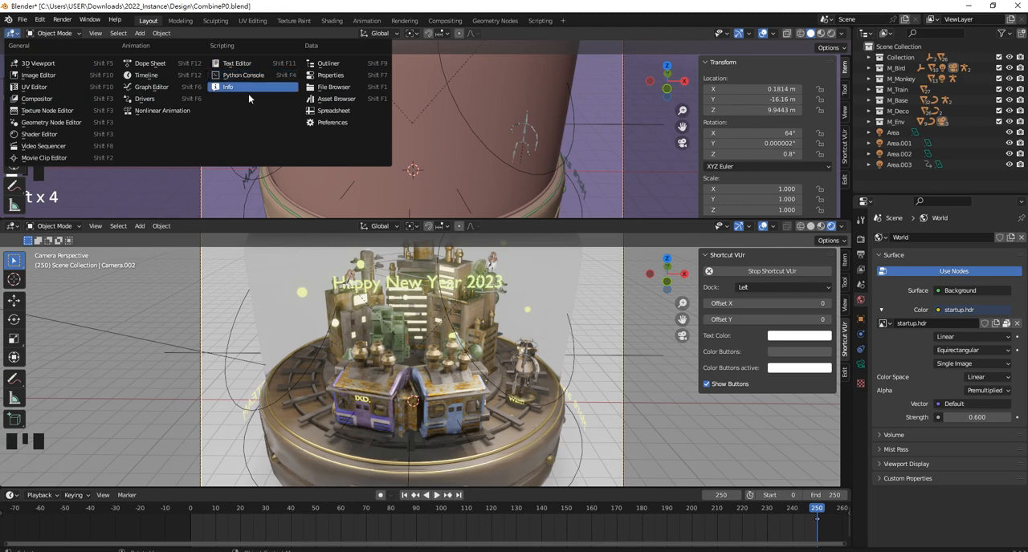
left_click(56, 74)
scroll(274, 104, "up", 2)
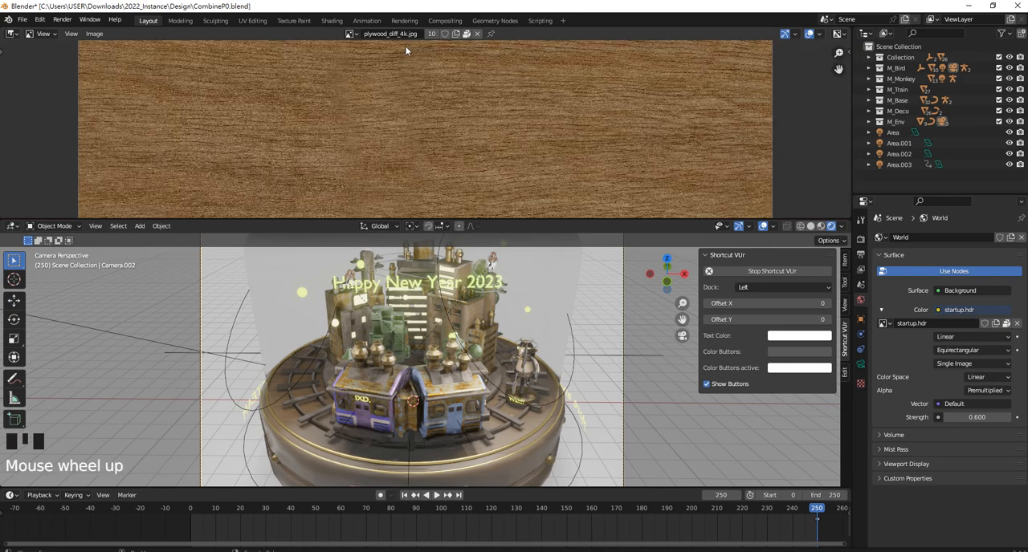
Unlink the plywood texture from the Image Editor, display Render Result instead, and shrink that area's height
left_click(476, 35)
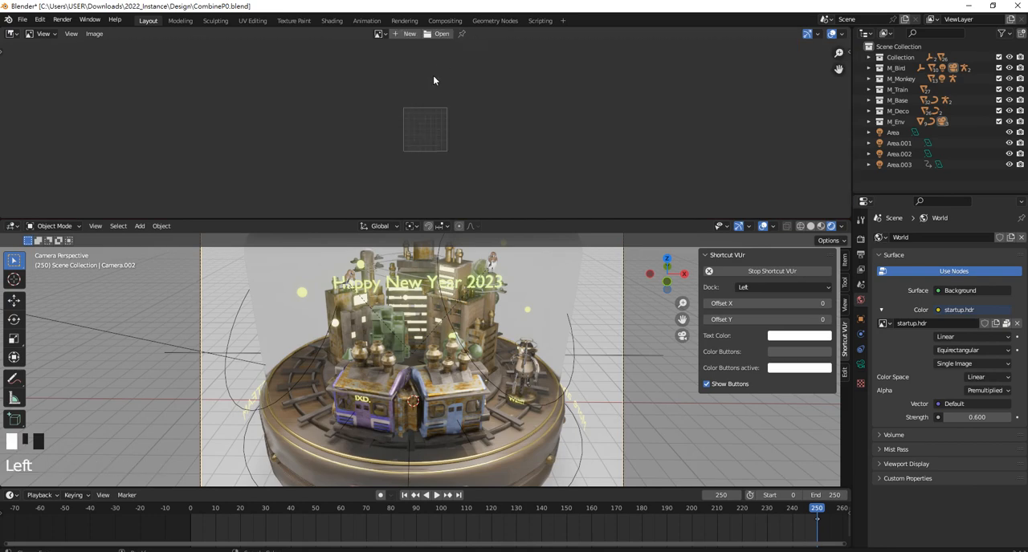
left_click(381, 34)
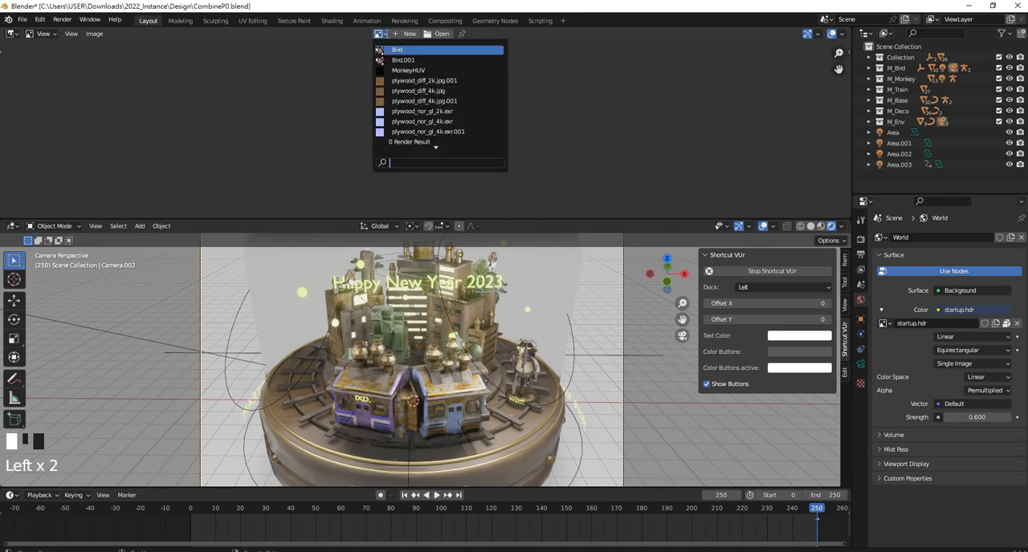
left_click(439, 142)
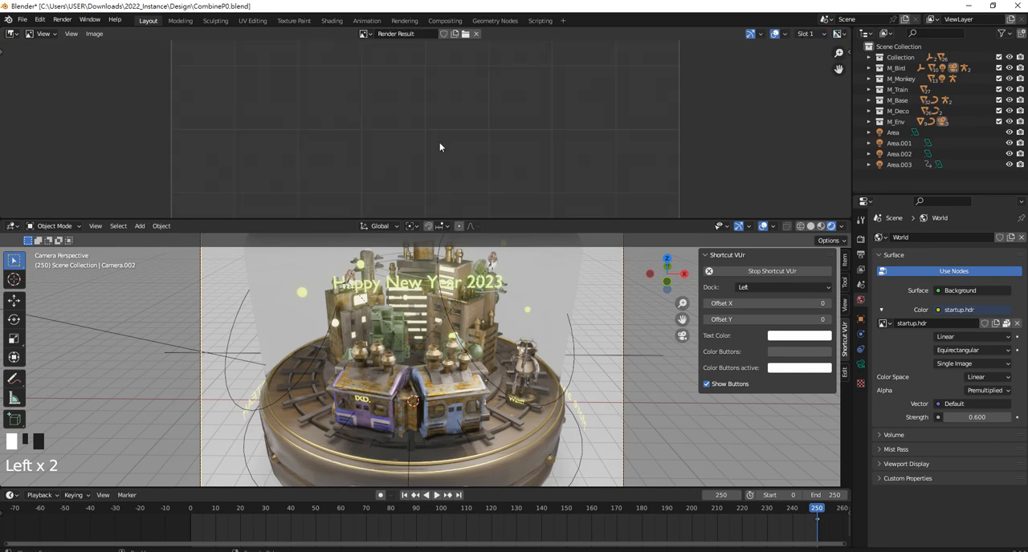
scroll(431, 113, "down", 2)
left_click_drag(494, 220, 494, 141)
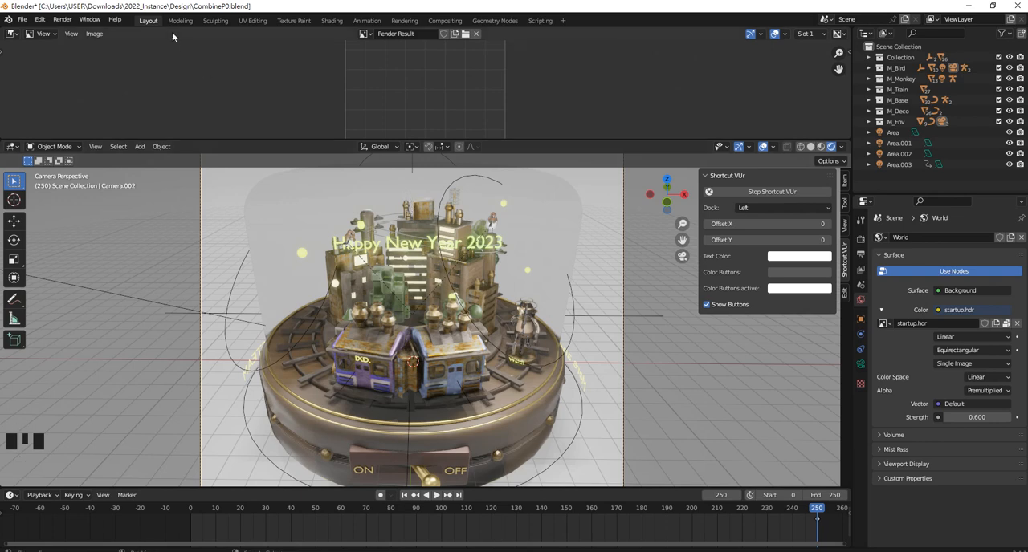
Render a test image of the current frame and enlarge the Image Editor to show the whole result
left_click(62, 19)
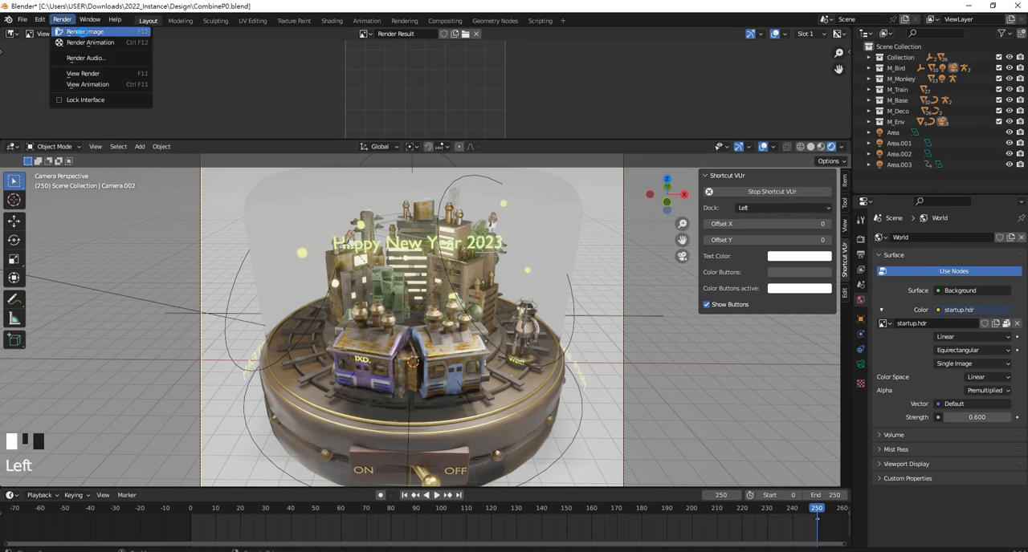
left_click(83, 31)
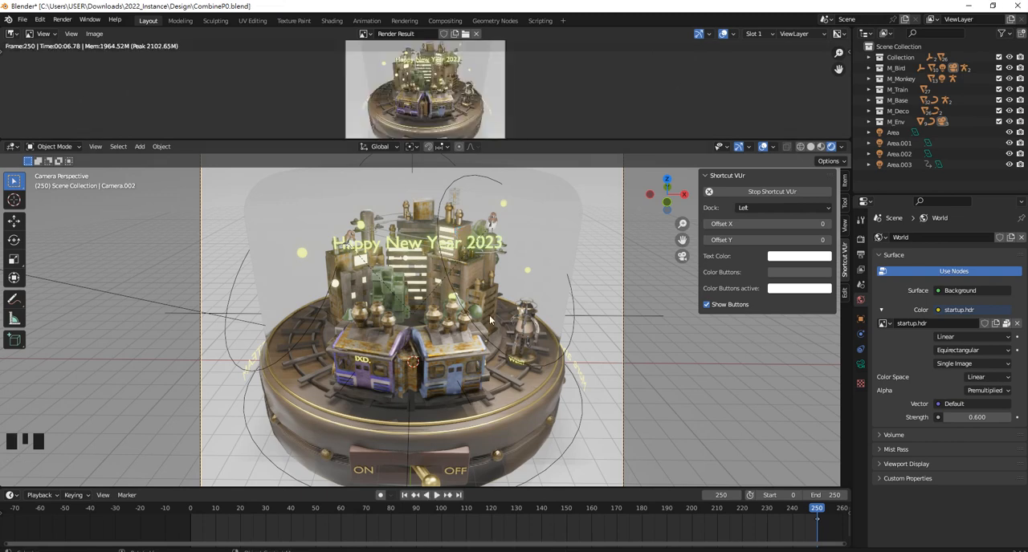
left_click_drag(550, 138, 550, 284)
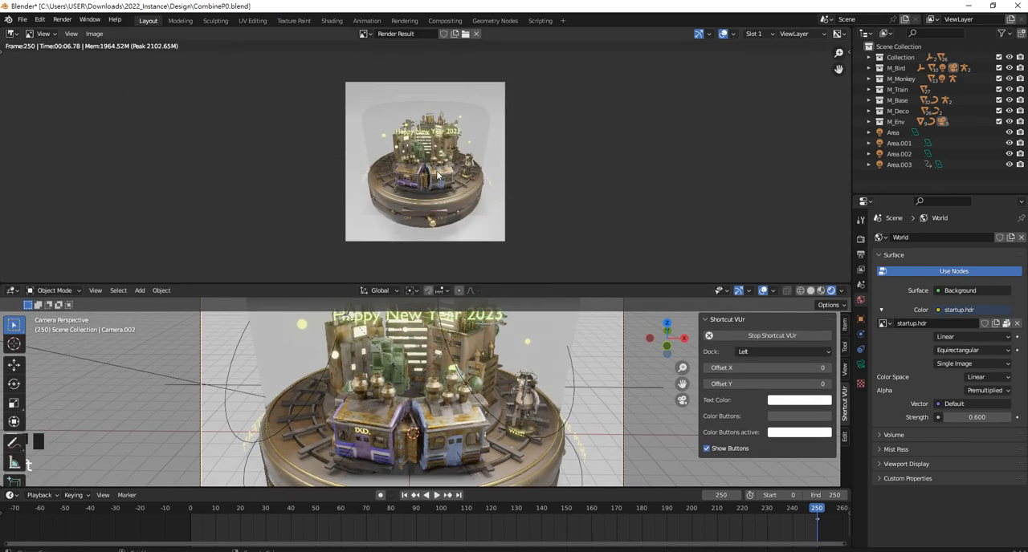
scroll(436, 187, "up", 3)
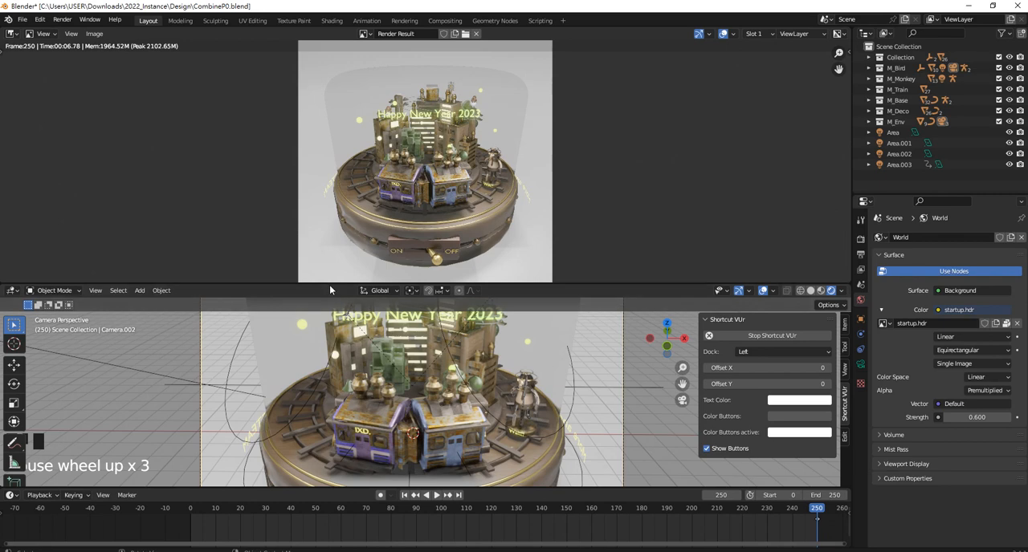
Give the 3D viewport more height, change it to the Compositor and enable Use Nodes
left_click_drag(329, 284, 326, 206)
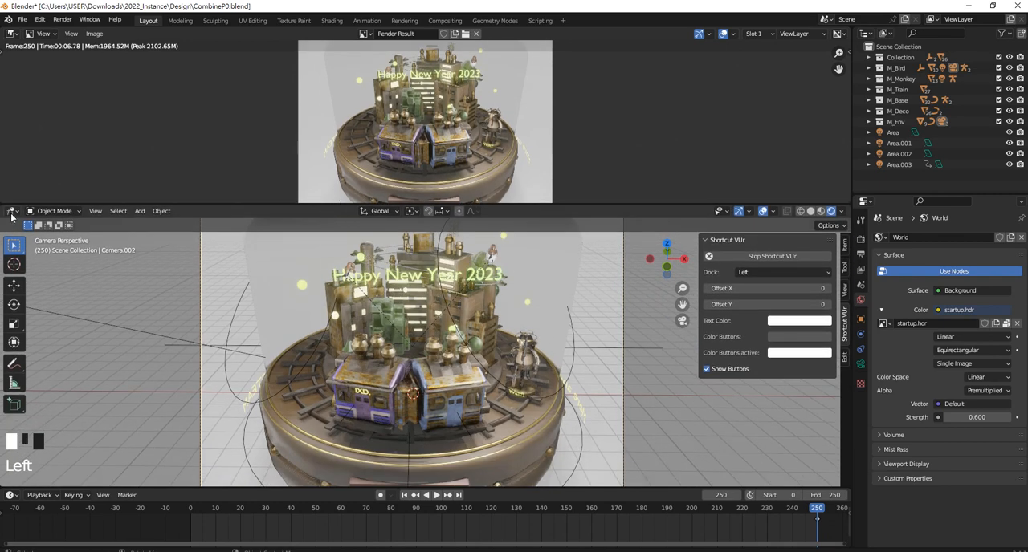
left_click(14, 211)
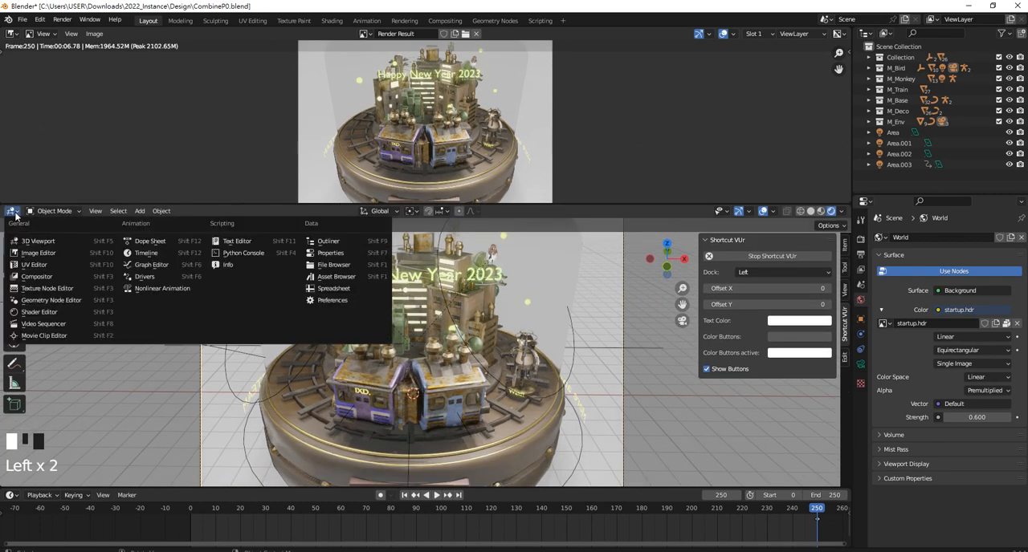
left_click(56, 277)
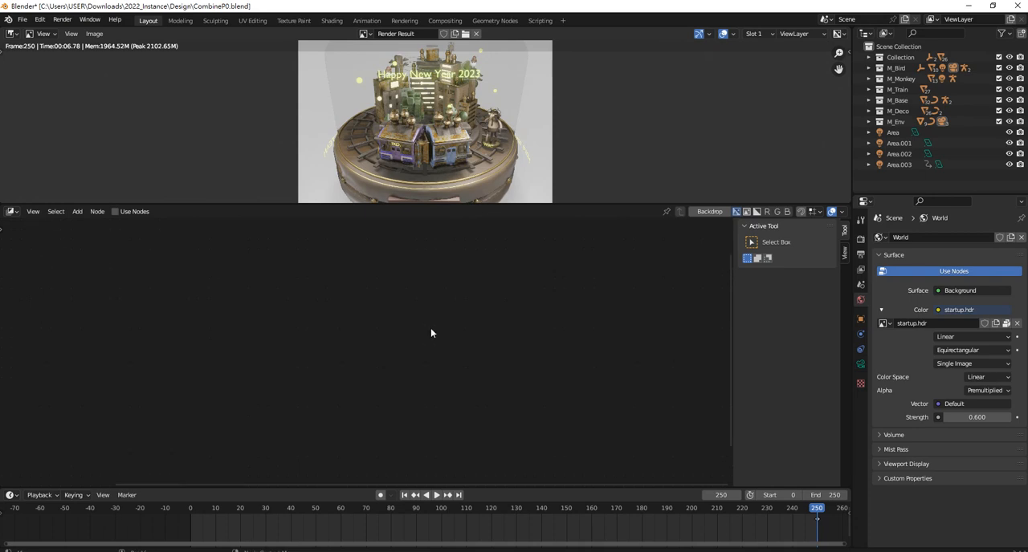
left_click(120, 212)
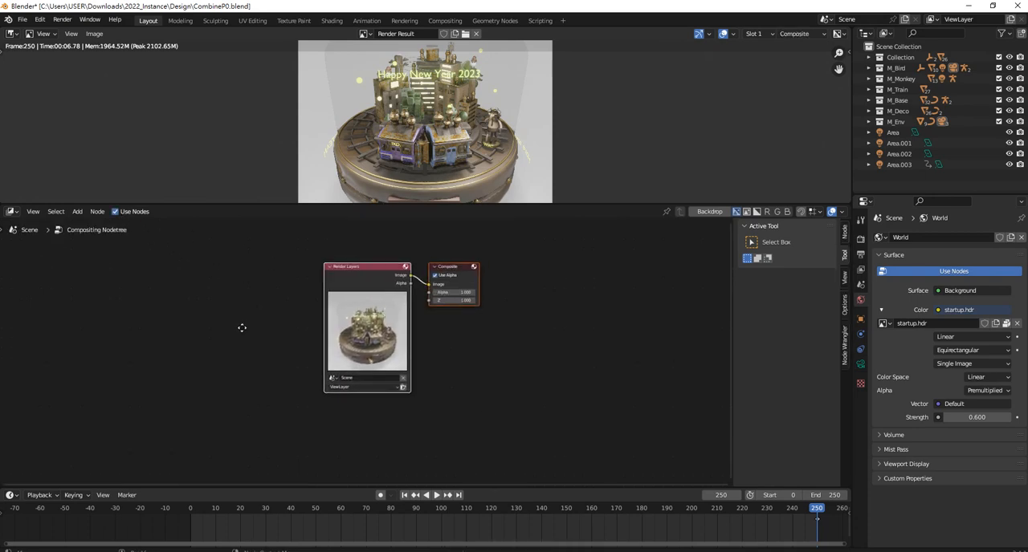
Turn on Backdrop in the Compositor after a closer look at the Render Layers node
scroll(490, 302, "up", 4)
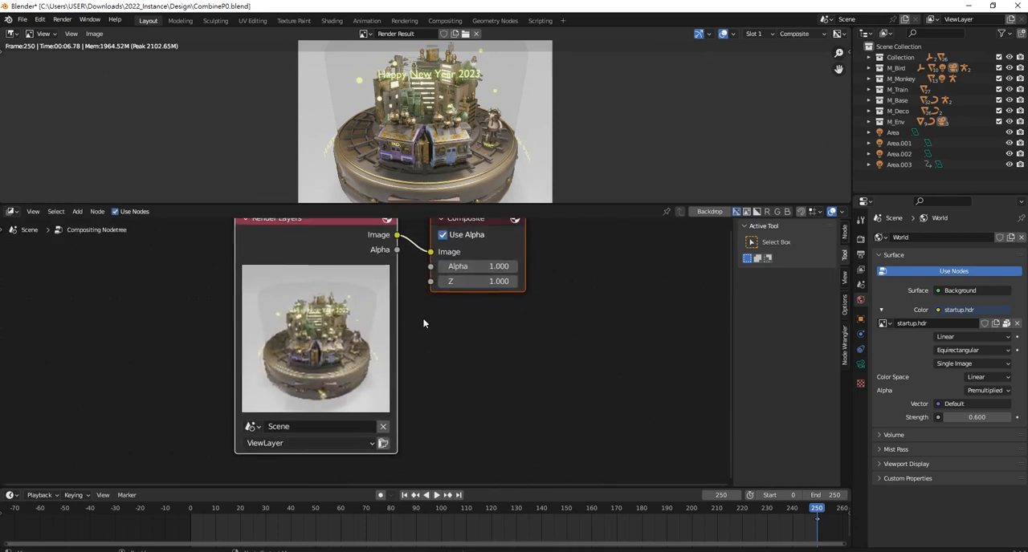
scroll(366, 338, "up", 2)
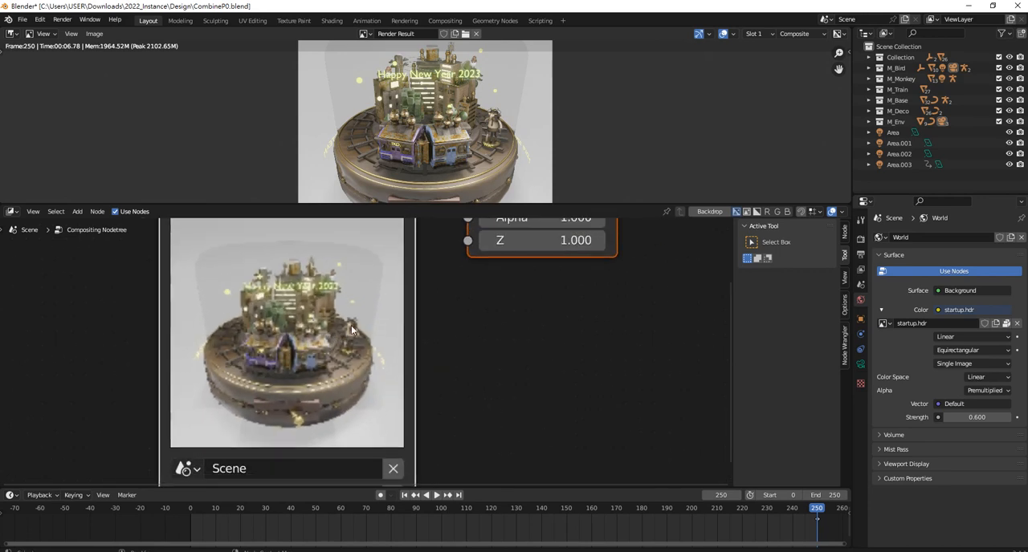
left_click(705, 214)
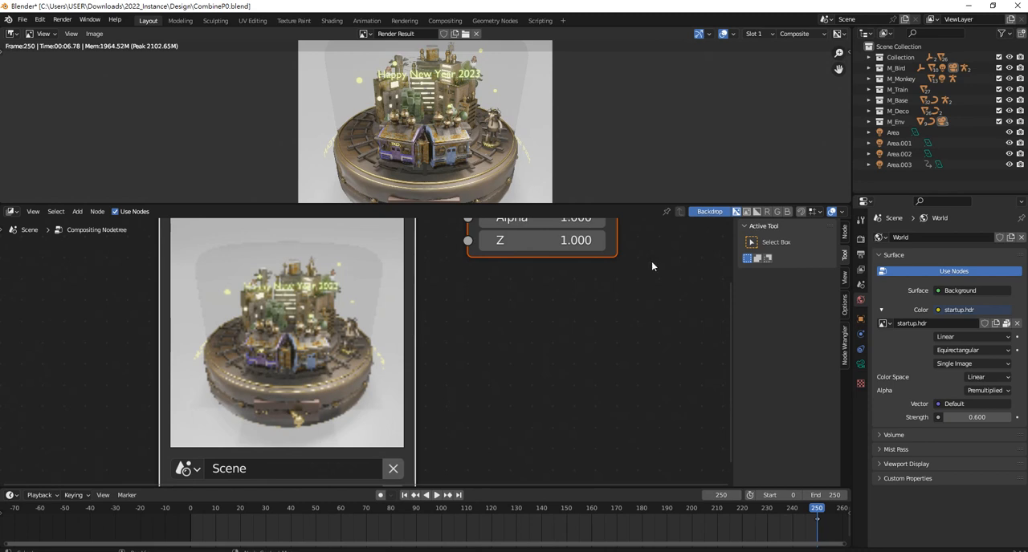
Bring the whole compositing node tree into view and enlarge the Image Editor area to show more of the render result
key("Home")
scroll(517, 336, "down", 6)
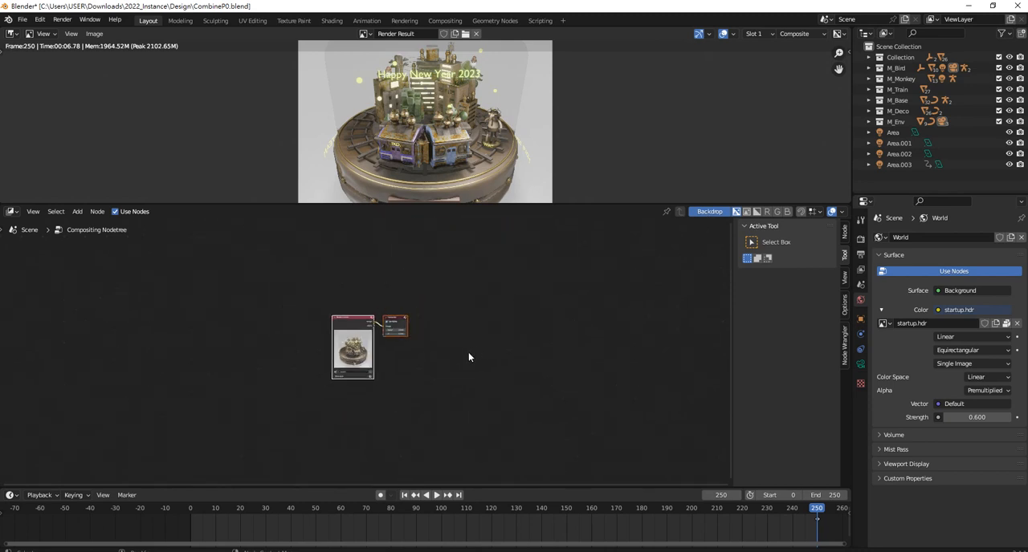
scroll(395, 354, "up", 6)
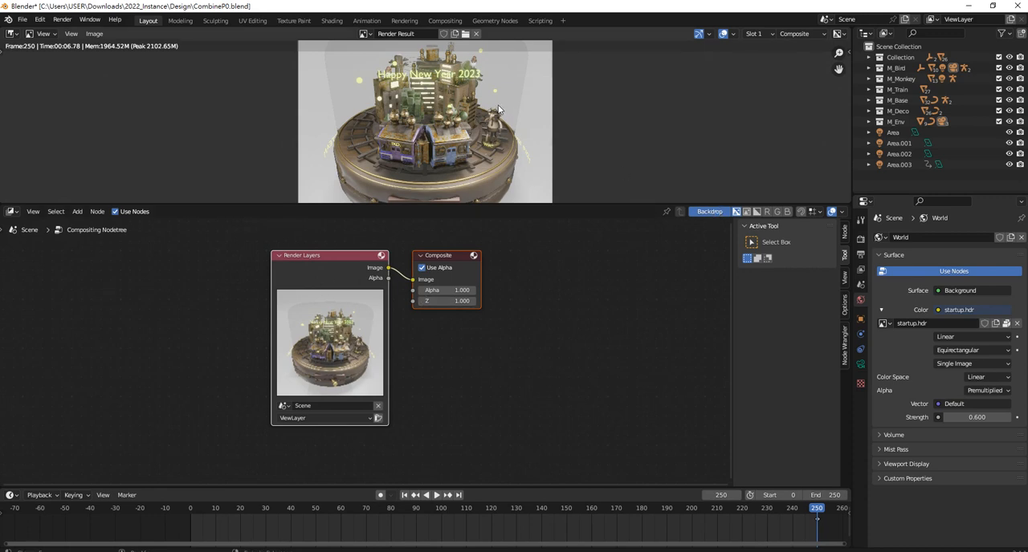
left_click_drag(574, 207, 574, 277)
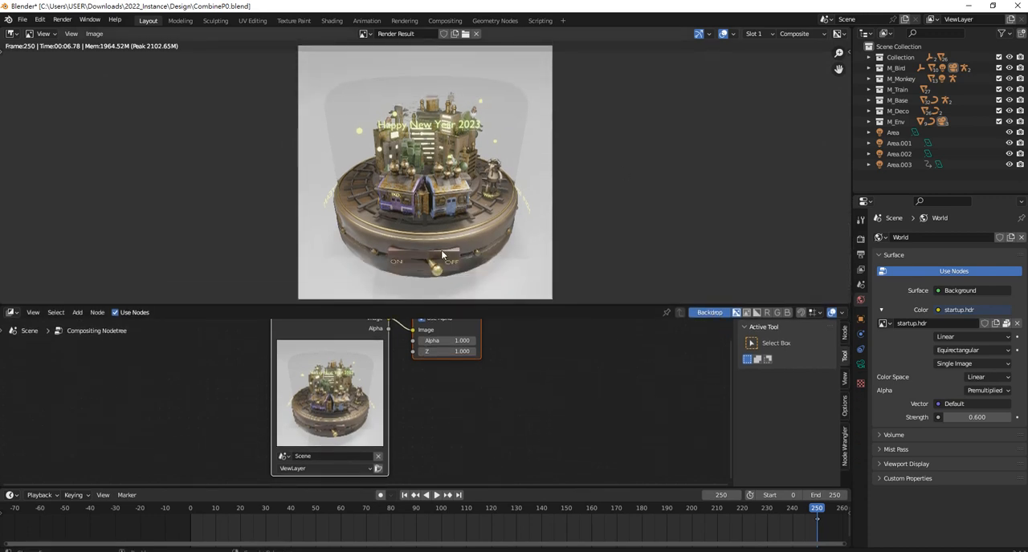
scroll(371, 418, "up", 3)
scroll(389, 411, "down", 4)
middle_click_drag(447, 388, 445, 438)
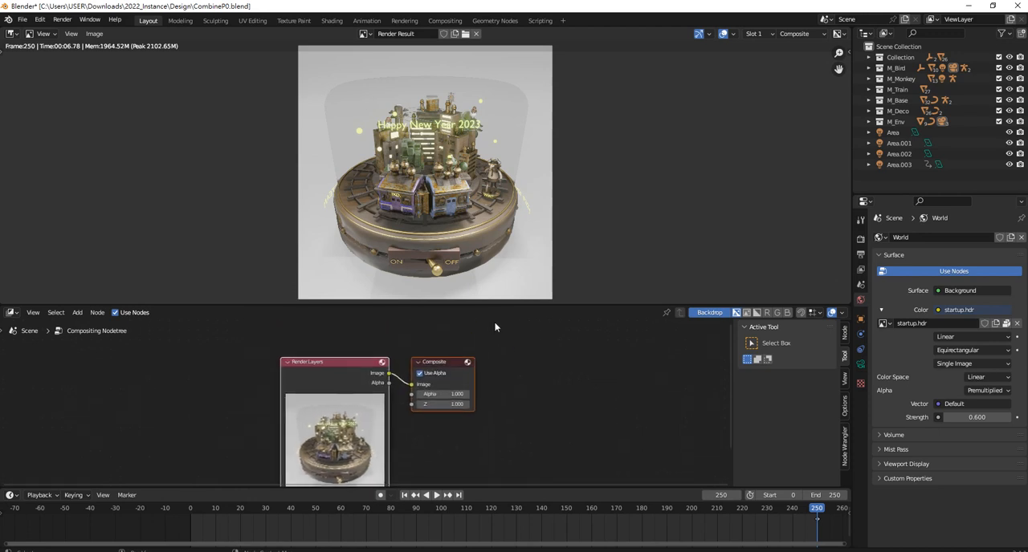
left_click_drag(504, 306, 504, 268)
Spread the Render Layers and Composite nodes apart and insert a Bright/Contrast node on the link between them
left_click_drag(439, 345, 519, 332)
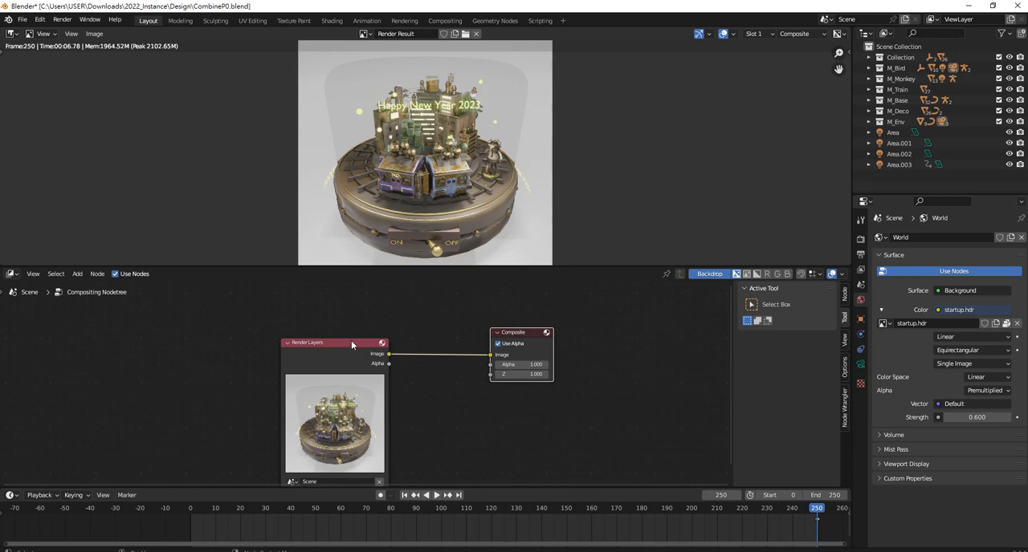
left_click_drag(350, 341, 247, 344)
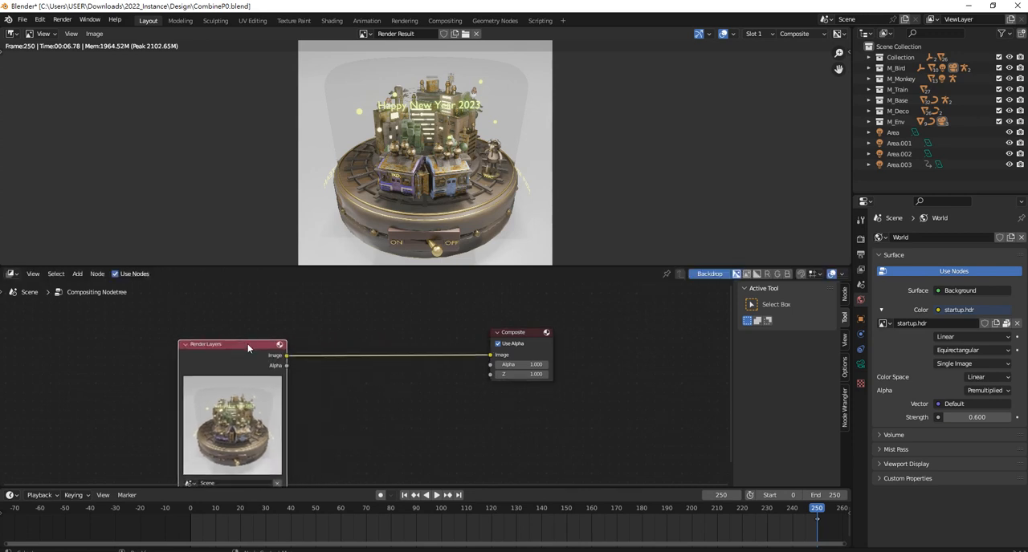
left_click(381, 321)
key("shift+a")
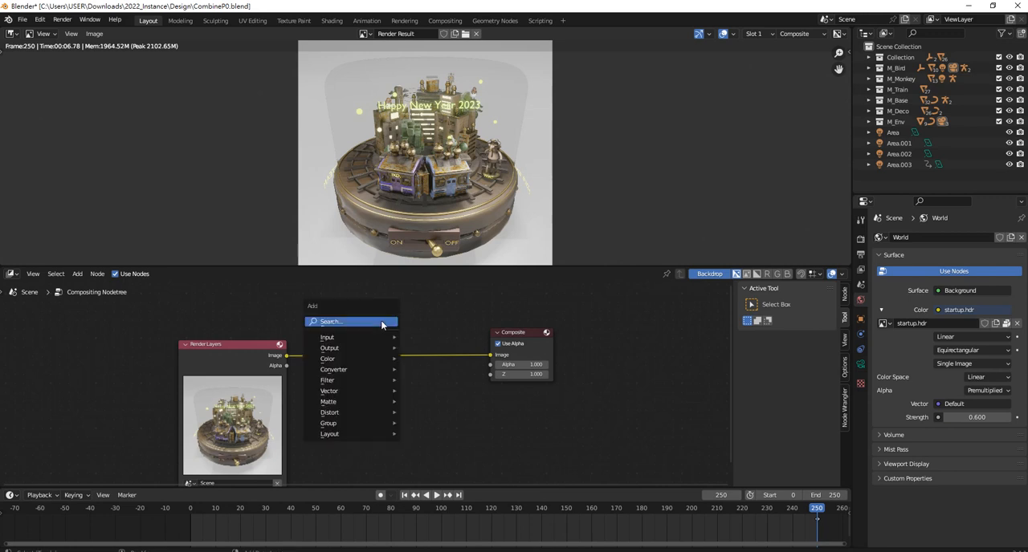
mouse_move(372, 342)
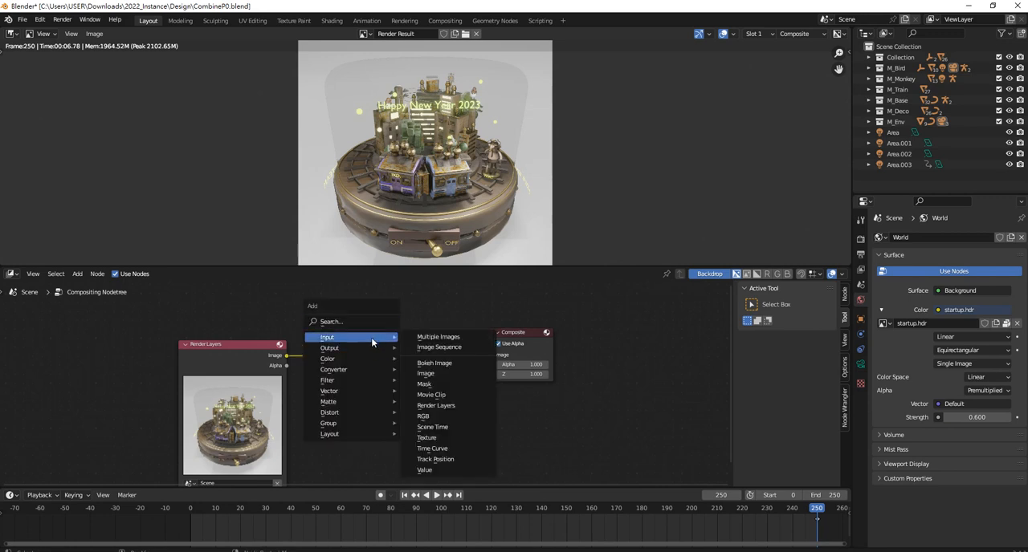
mouse_move(356, 361)
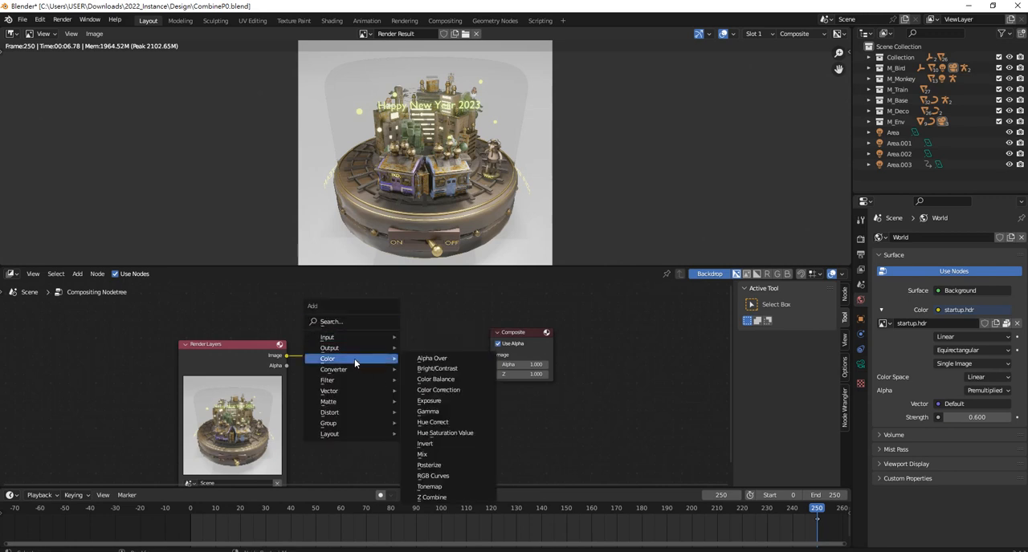
left_click(464, 368)
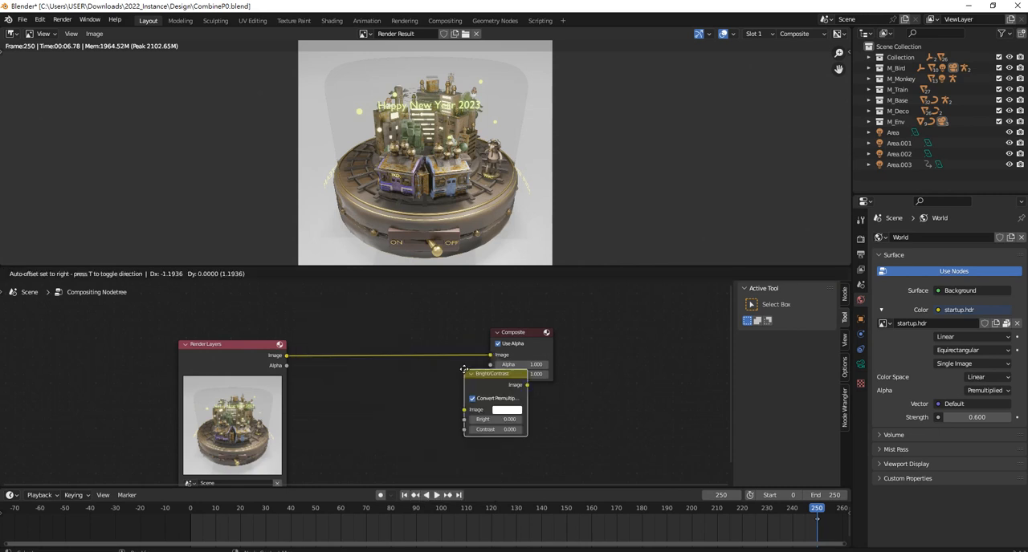
left_click(348, 327)
scroll(434, 321, "up", 3)
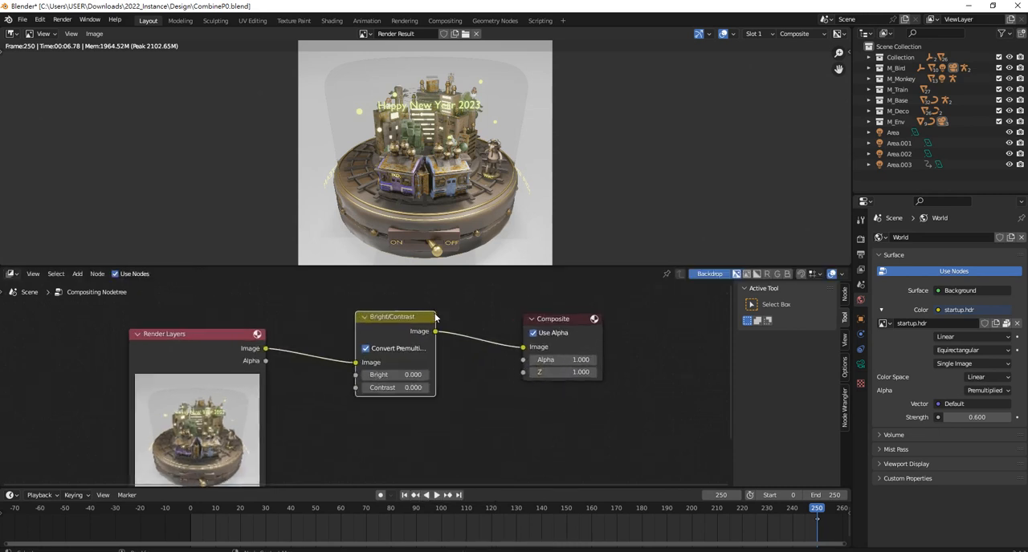
middle_click_drag(435, 364, 430, 377)
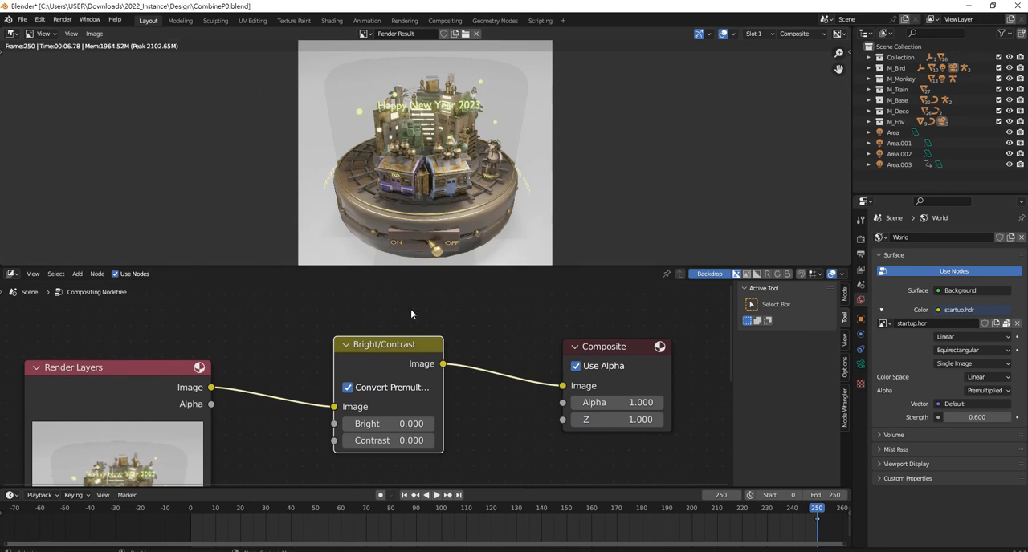
Set the Bright value of the Bright/Contrast node to 1.1
left_click_drag(375, 424, 429, 424)
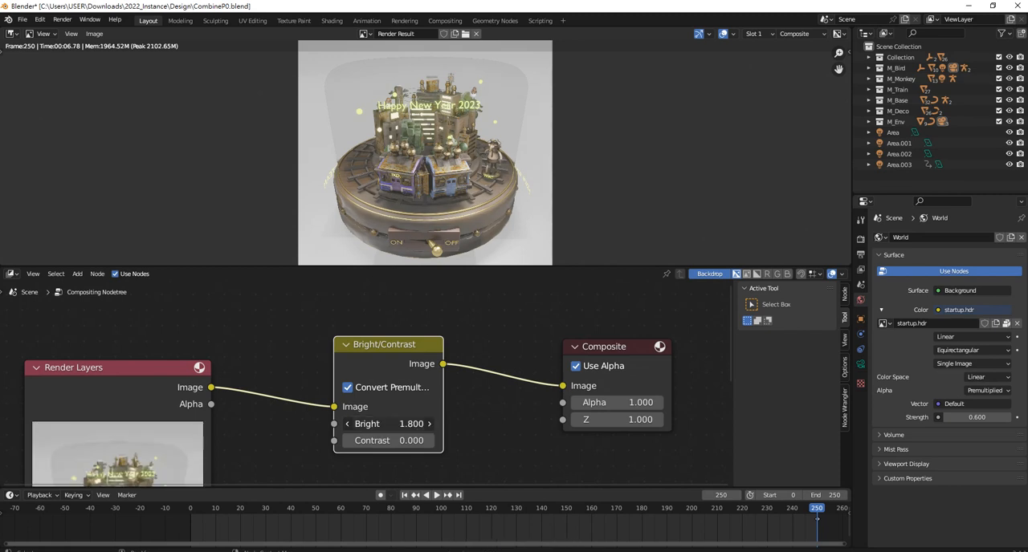
double_click(396, 424)
left_click_drag(364, 426, 357, 424)
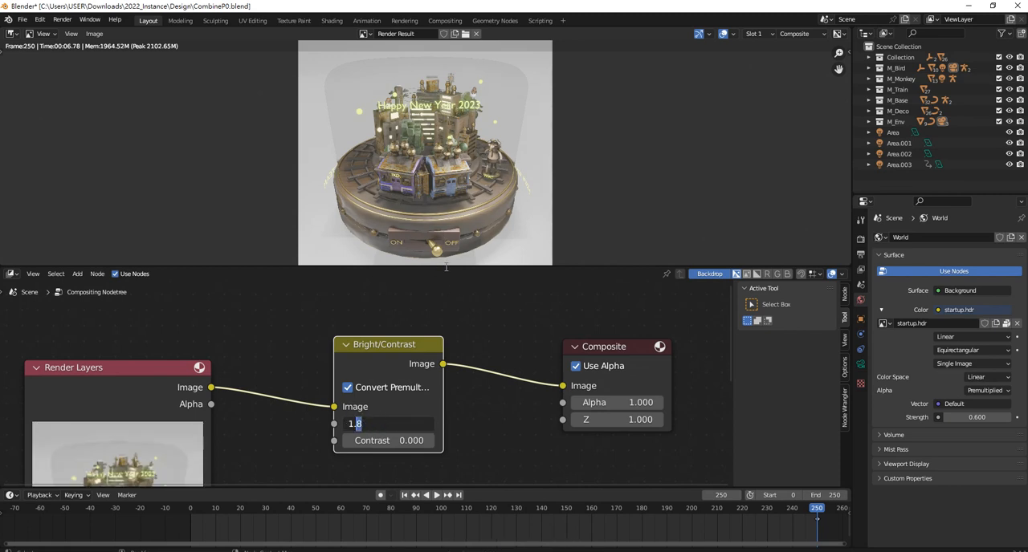
type("1")
key("Return")
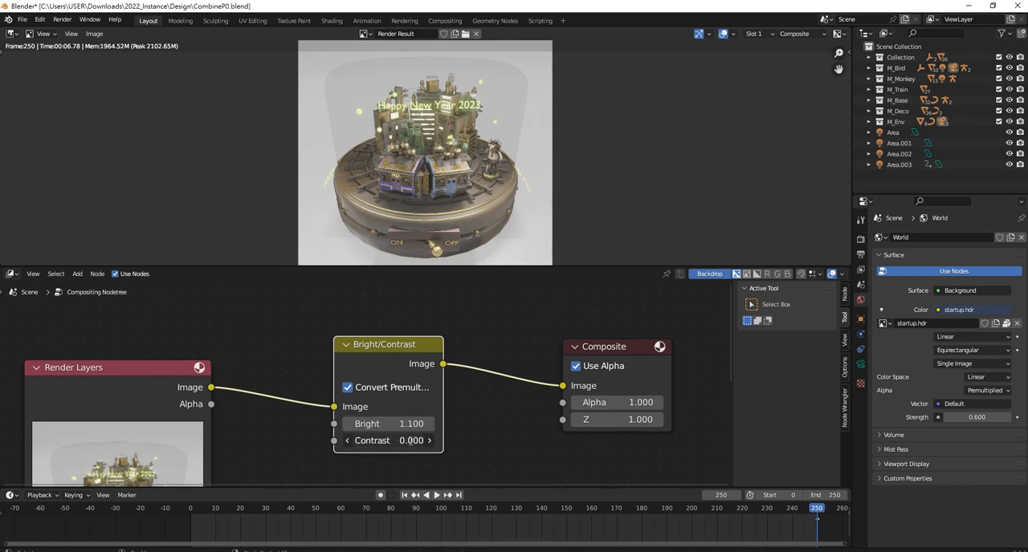
Set the Contrast value of the Bright/Contrast node to 1.5
double_click(403, 441)
left_click_drag(351, 441, 363, 441)
type("1")
key("Return")
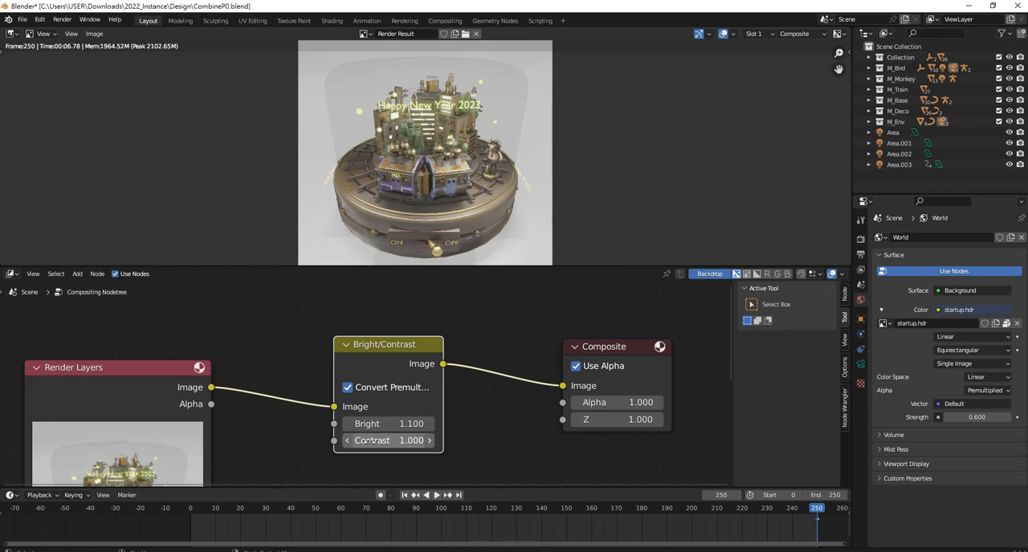
left_click(387, 441)
left_click(359, 441)
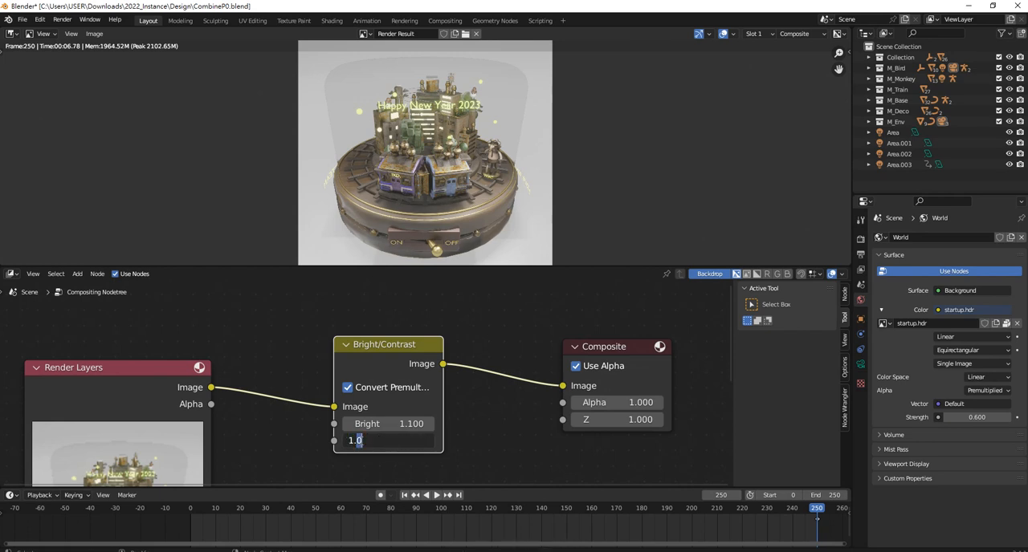
type("5")
key("Return")
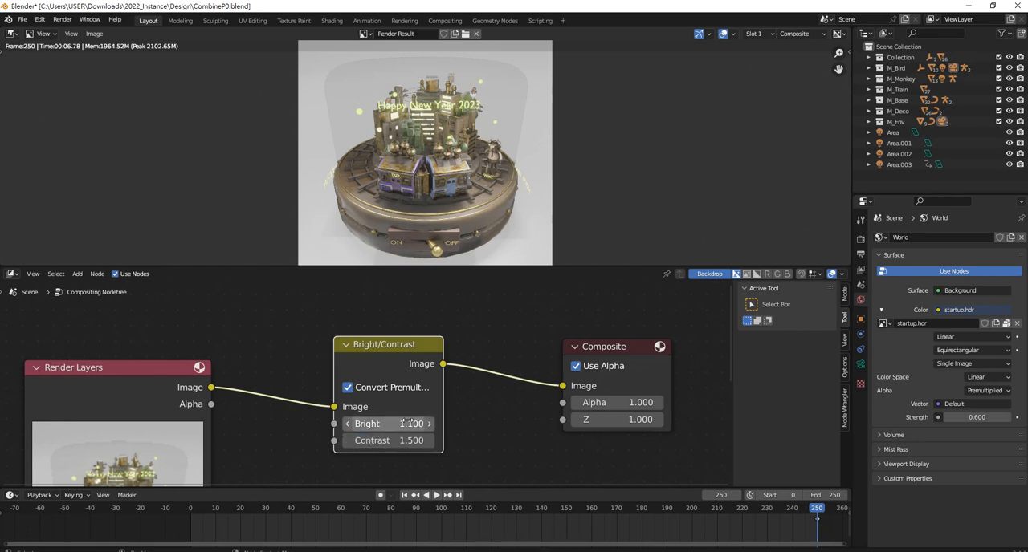
Set the Bright value of the Bright/Contrast node to 1.0
left_click(365, 424)
type("1.0")
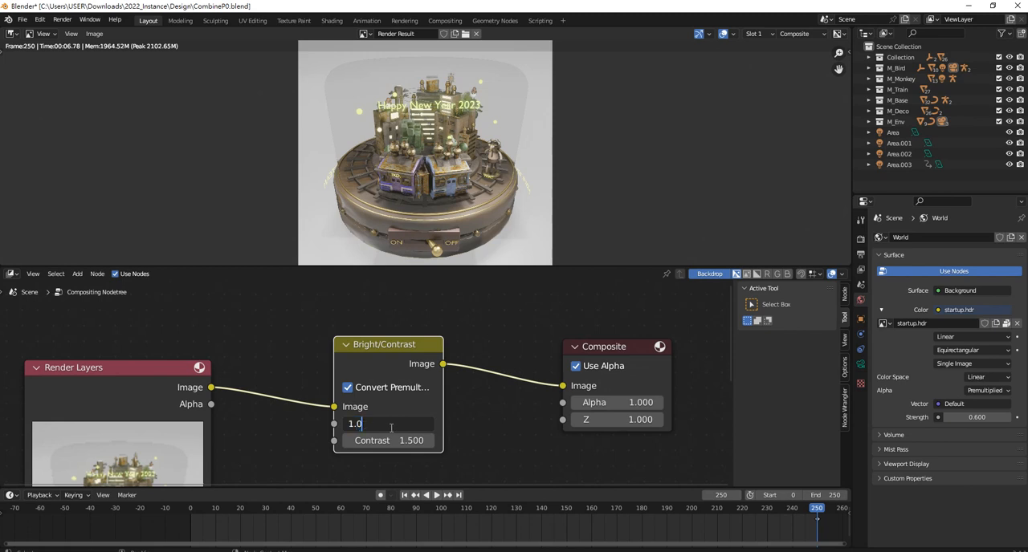
key("Return")
Move the Bright/Contrast node closer to Render Layers and shift Composite up, leaving room between them for another node
left_click_drag(375, 347, 312, 339)
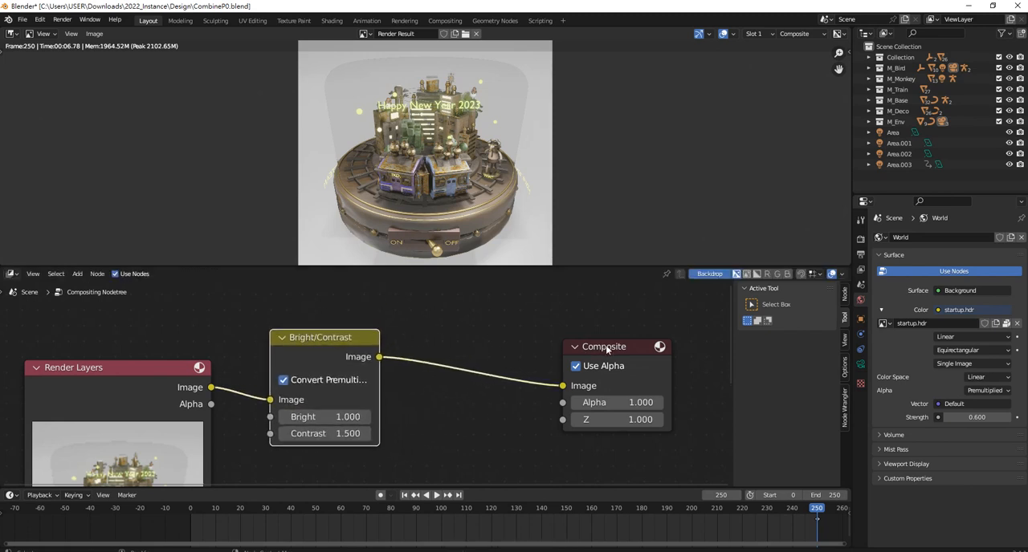
left_click_drag(607, 347, 611, 325)
left_click(468, 392)
scroll(485, 407, "down", 4)
mouse_move(474, 413)
middle_mouse_down()
mouse_move(468, 382)
mouse_move(461, 421)
middle_mouse_up()
left_click_drag(356, 341, 354, 333)
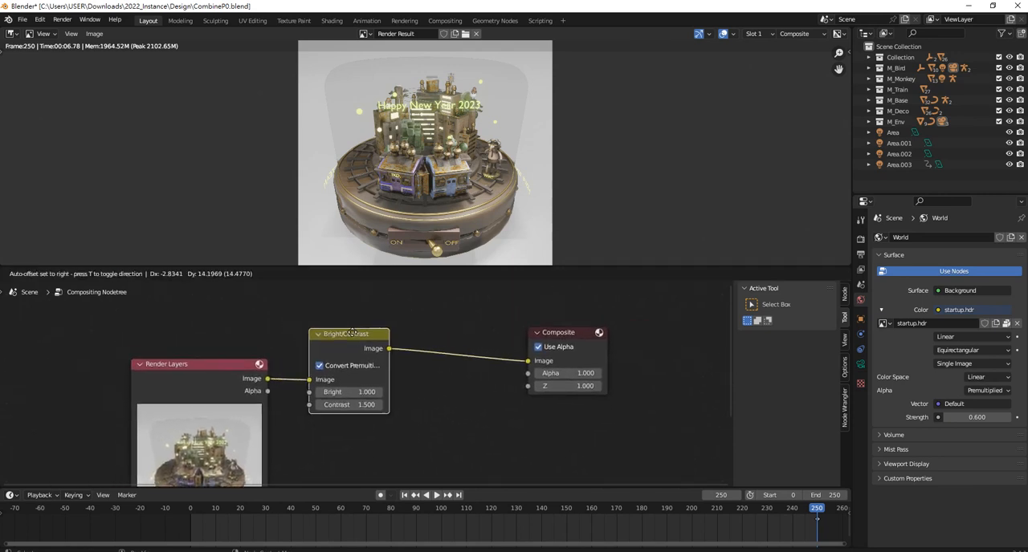
Insert a Denoise filter node between Bright/Contrast and Composite, and space the Denoise and Composite nodes further apart
key("shift+a")
mouse_move(427, 322)
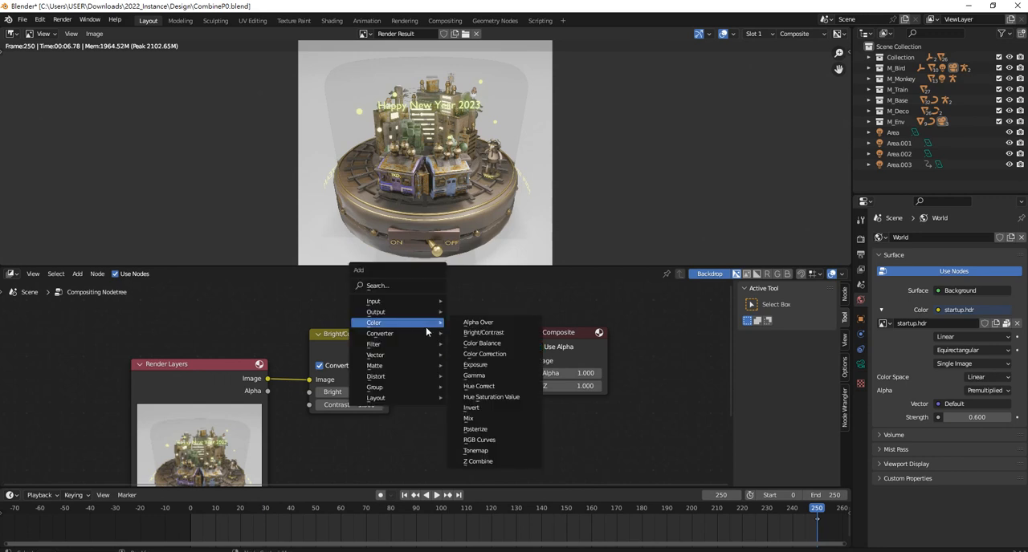
mouse_move(401, 344)
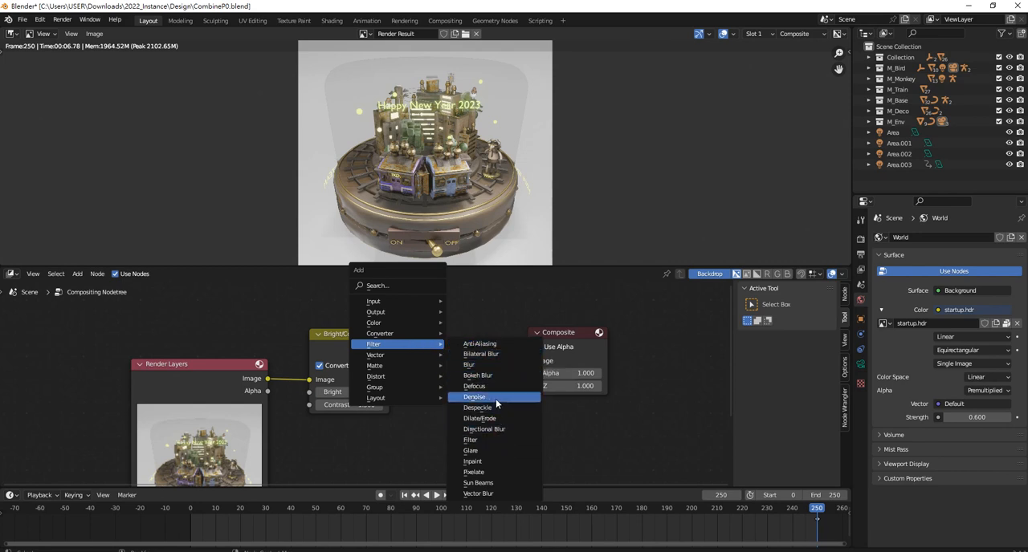
left_click(496, 398)
left_click(434, 324)
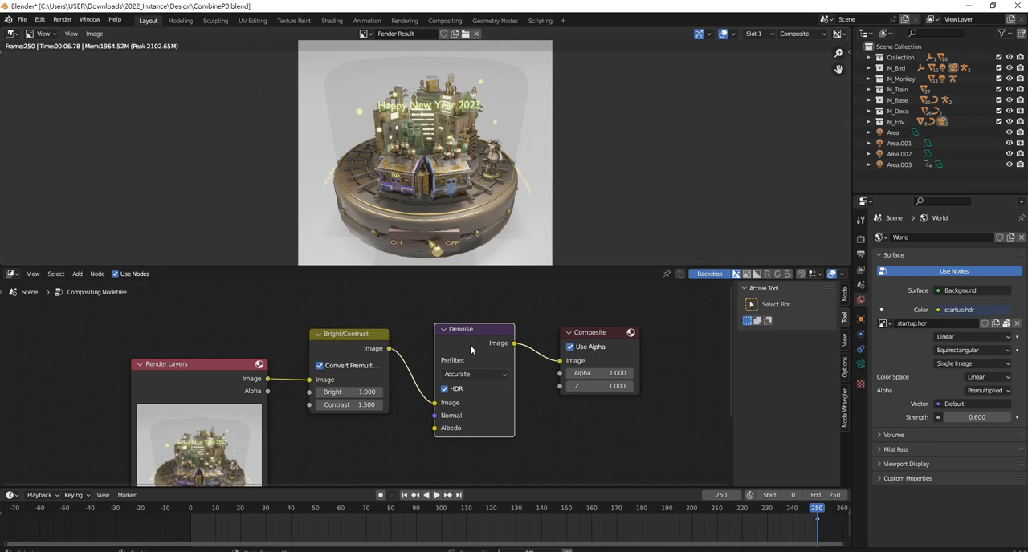
left_click_drag(616, 327, 639, 334)
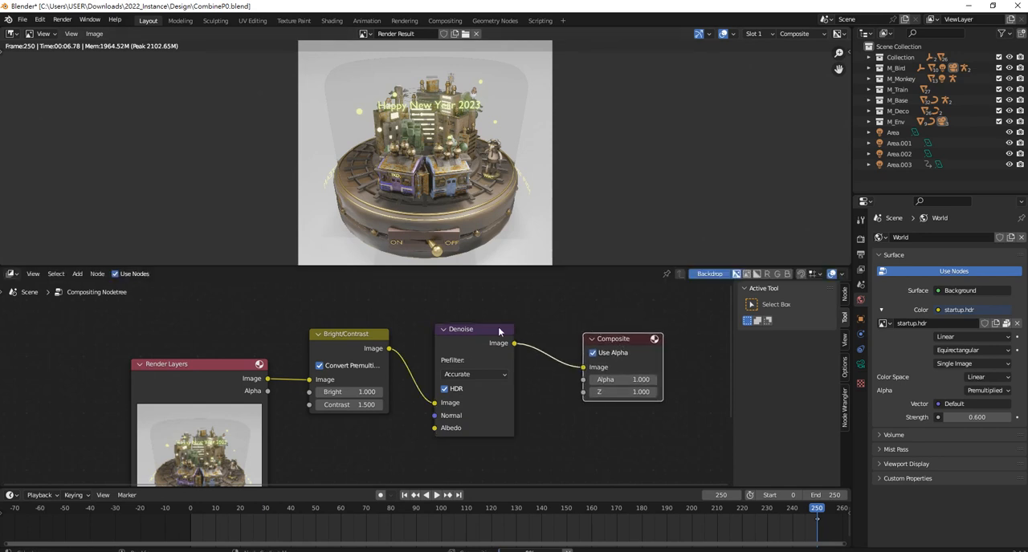
left_click_drag(488, 327, 509, 318)
left_click_drag(619, 338, 654, 322)
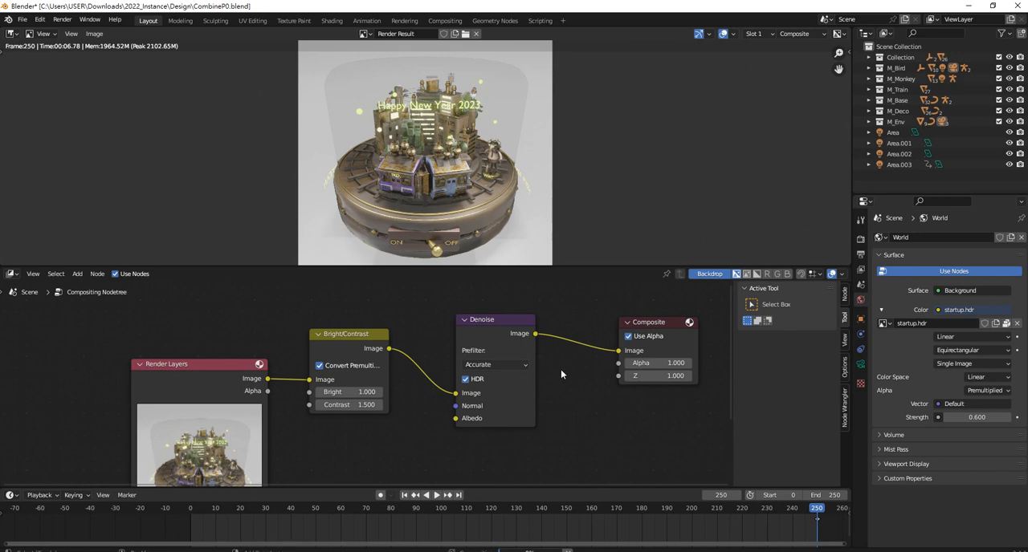
Add a Glare node on the link between the Bright/Contrast and Denoise nodes
key("shift+a")
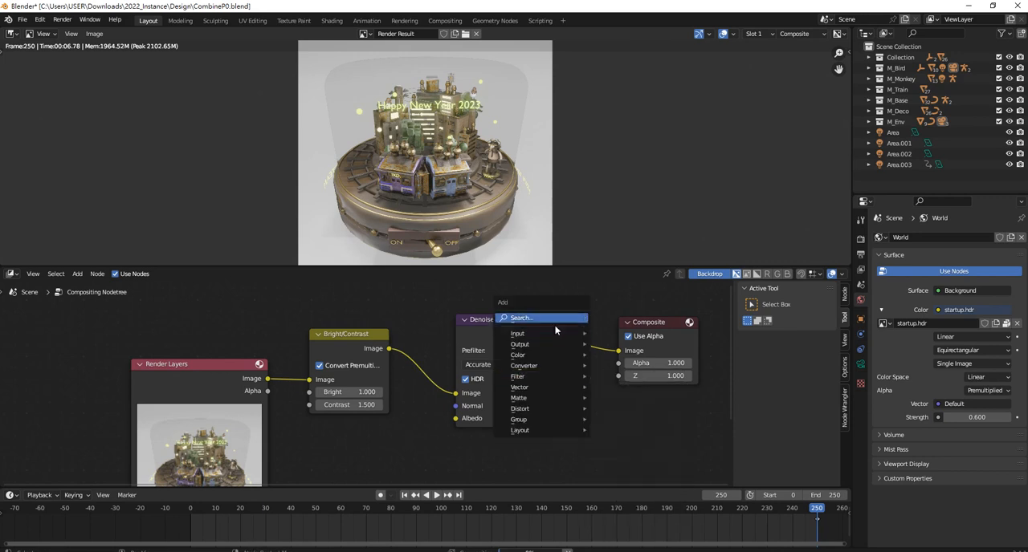
left_click(554, 325)
type("g")
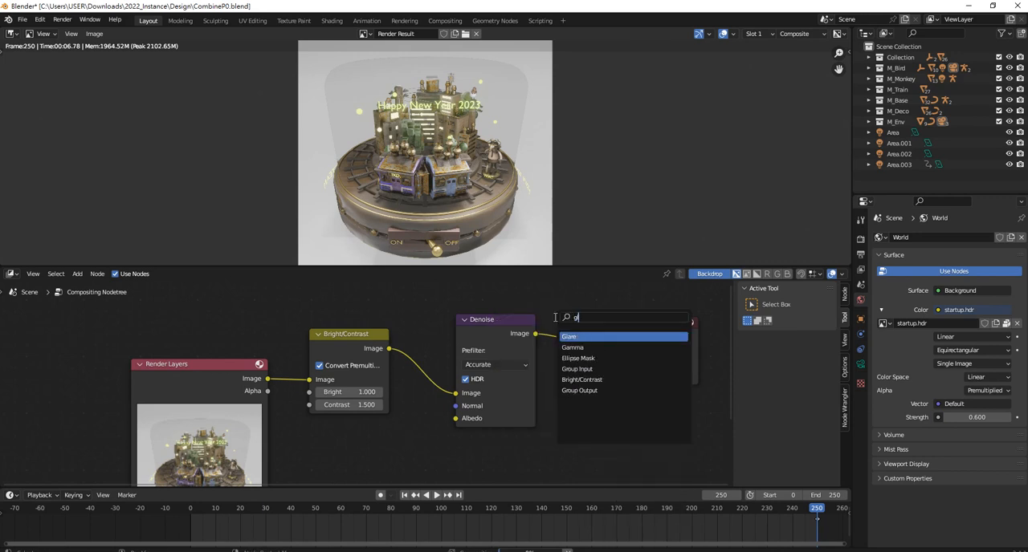
left_click(582, 337)
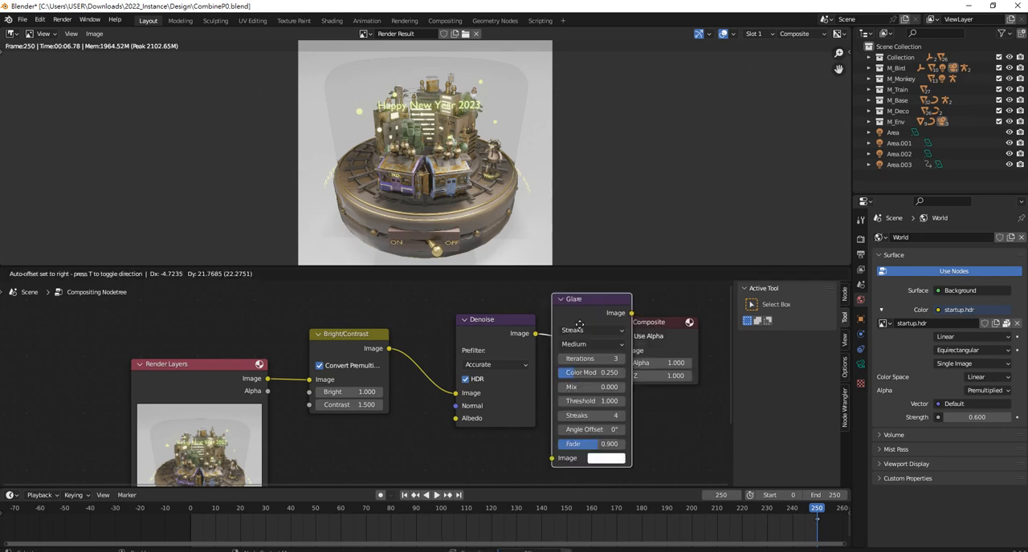
left_click(434, 372)
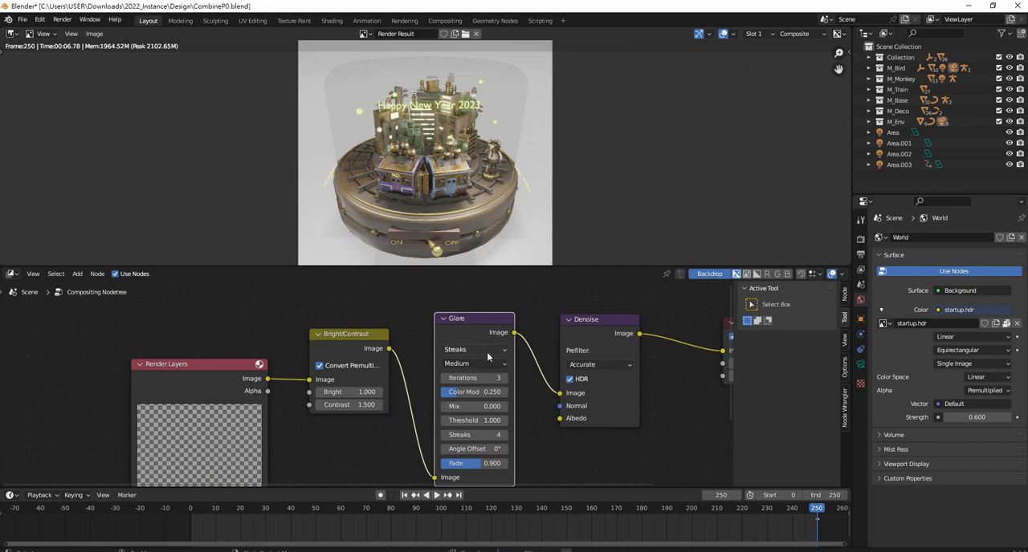
Change the Glare node's type to Fog Glow and set its Threshold to 2.3
scroll(492, 360, "down", 2)
scroll(491, 361, "up", 1)
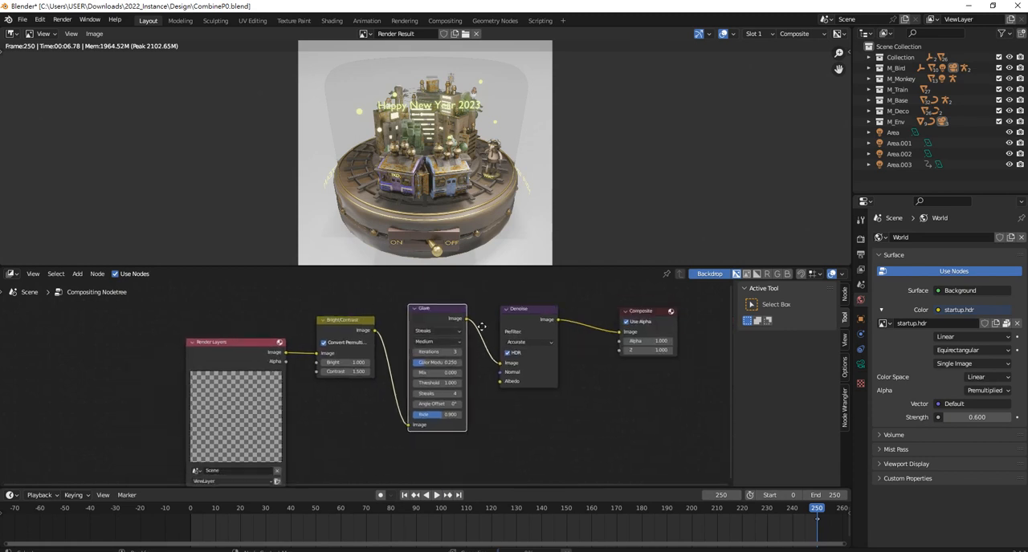
scroll(500, 350, "up", 1)
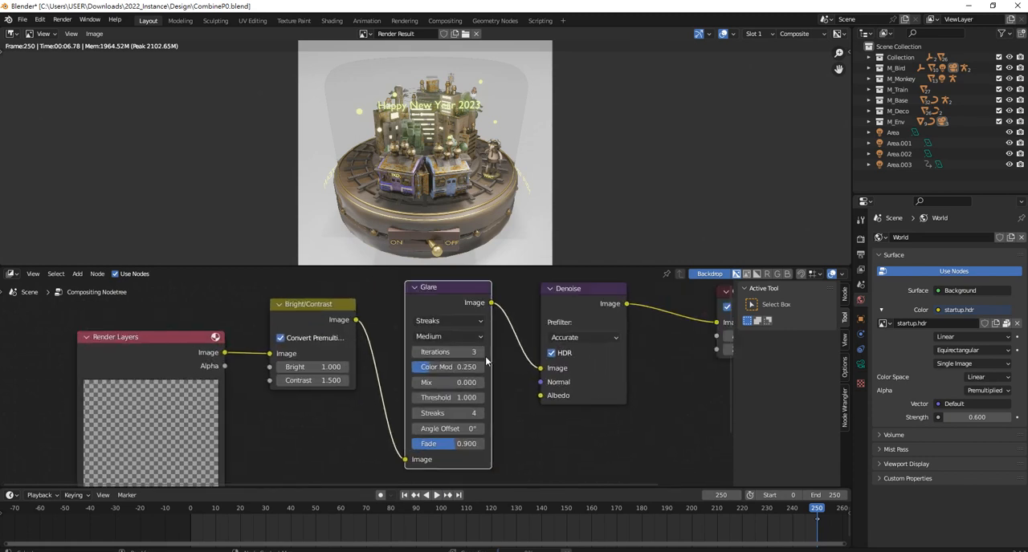
left_click(457, 321)
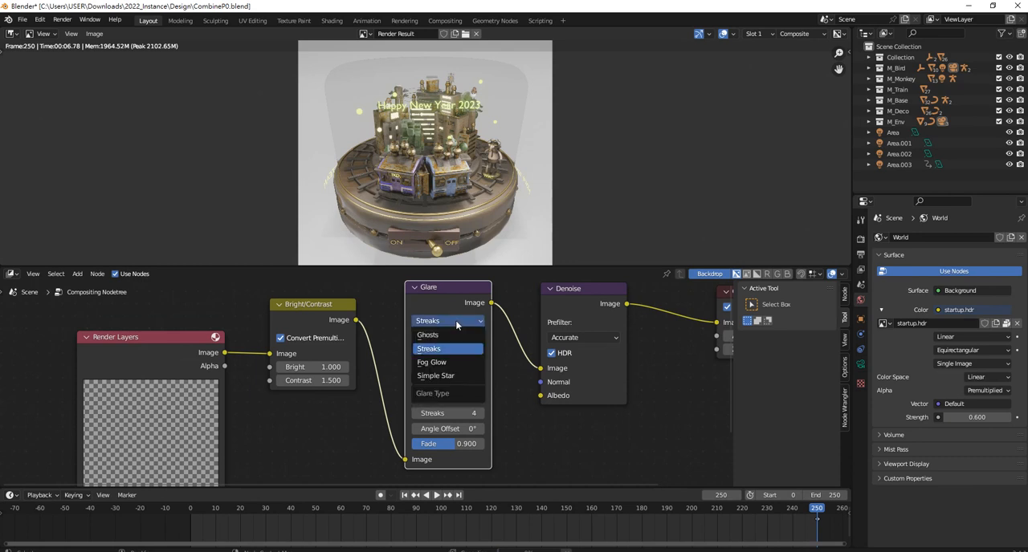
left_click(434, 362)
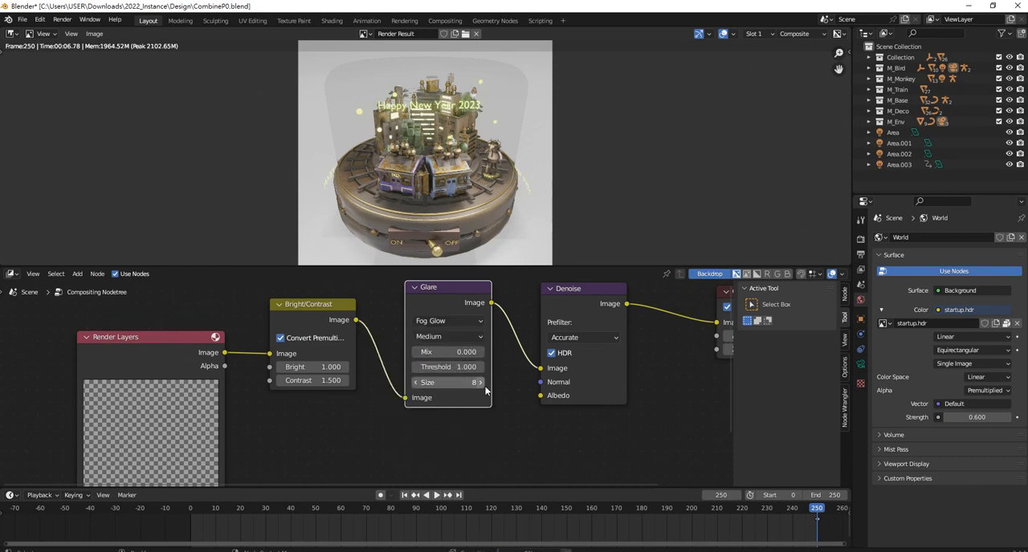
mouse_move(459, 367)
left_mouse_down()
mouse_move(478, 368)
mouse_move(444, 369)
left_mouse_up()
Link the Glare node's Image output directly to the Composite node's Image input, bypassing Denoise
middle_click_drag(534, 352, 497, 373)
left_click_drag(458, 324, 683, 343)
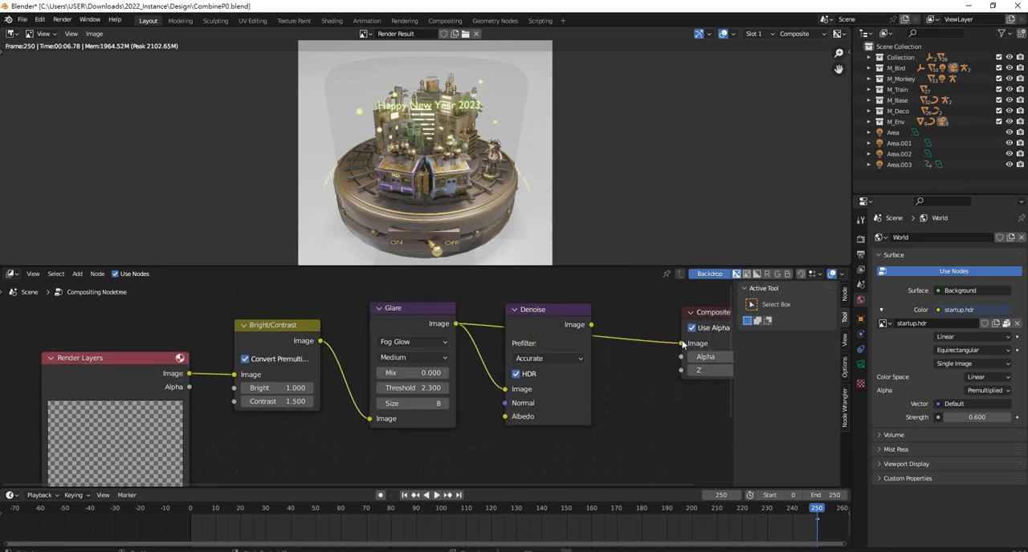
Move the Denoise node down, clear of the link between the Glare and Composite nodes
left_click_drag(526, 309, 520, 385)
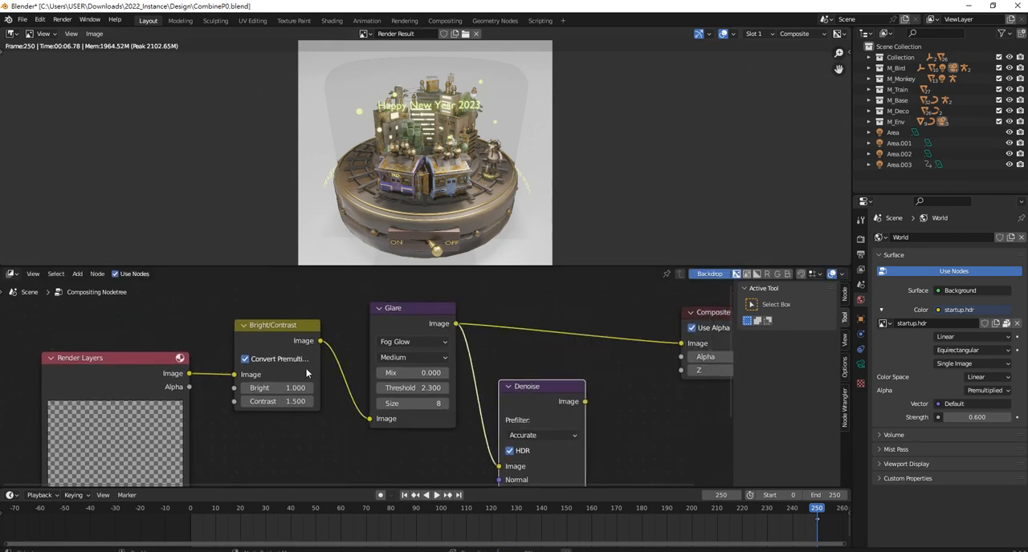
scroll(166, 385, "down", 6)
middle_click_drag(231, 457, 258, 394)
scroll(260, 395, "up", 3)
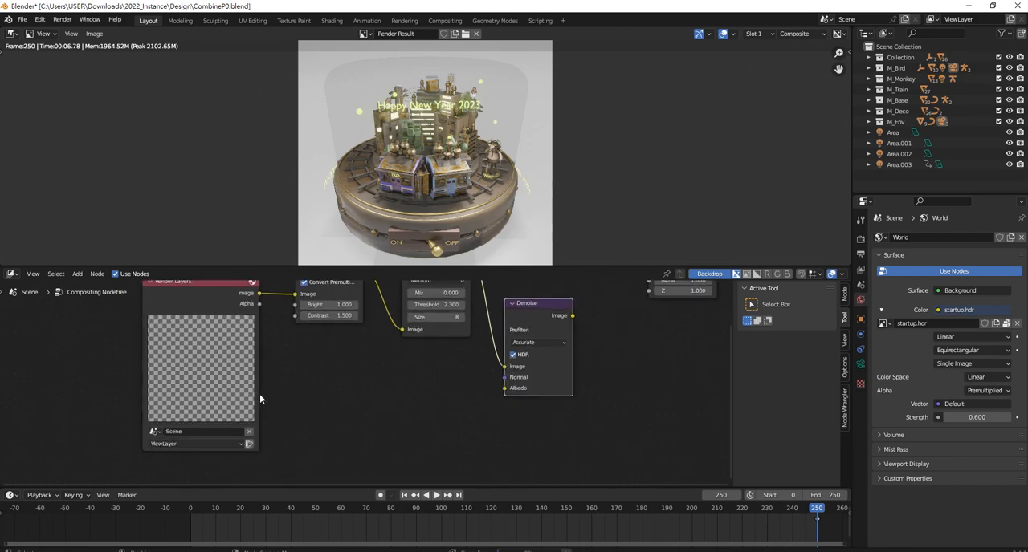
middle_click_drag(326, 359, 301, 442)
scroll(383, 382, "up", 3)
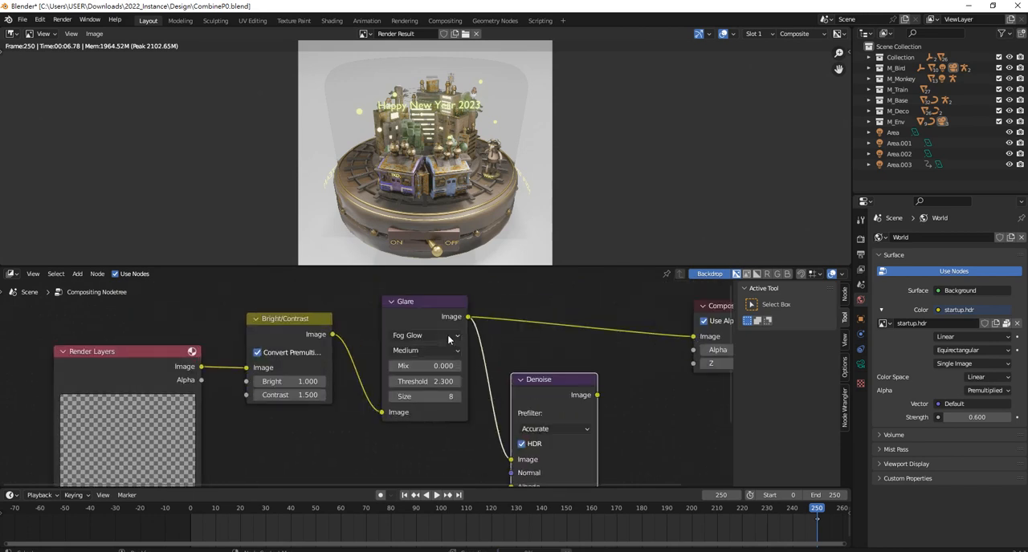
scroll(528, 383, "up", 2)
middle_click_drag(530, 384, 532, 408)
middle_click_drag(482, 368, 491, 370)
scroll(378, 374, "up", 1)
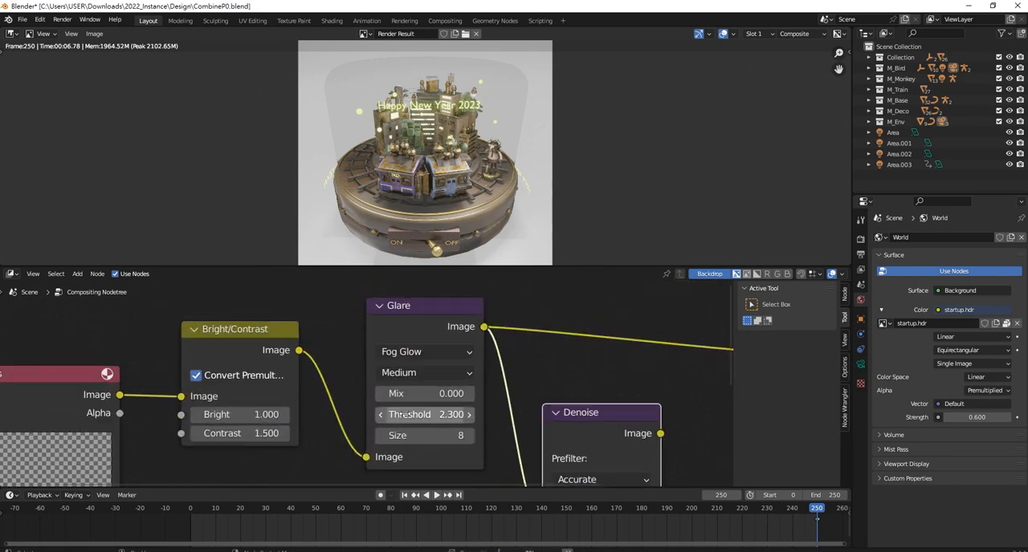
Try High quality on the Glare node and switch it back to Medium
left_click(429, 373)
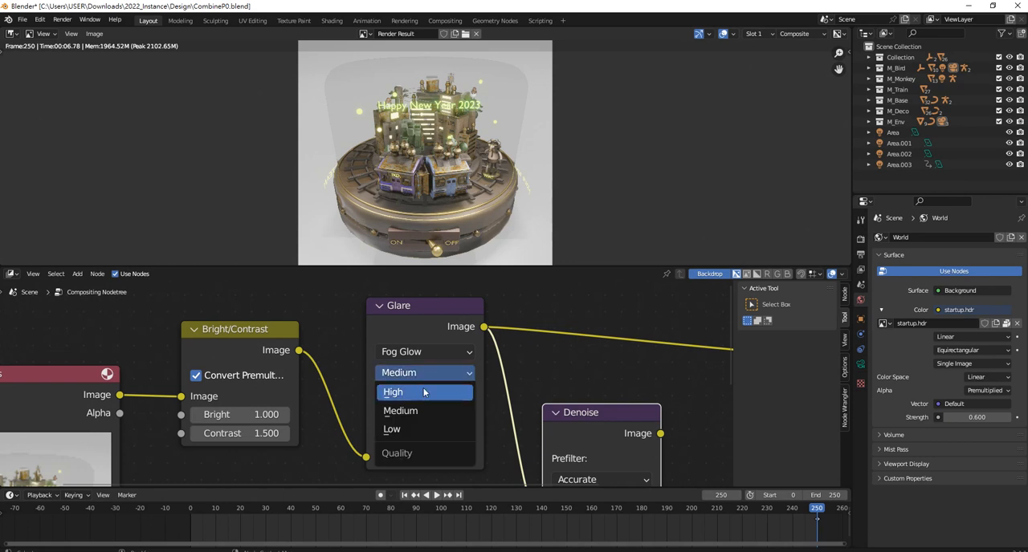
left_click(419, 393)
left_click(429, 372)
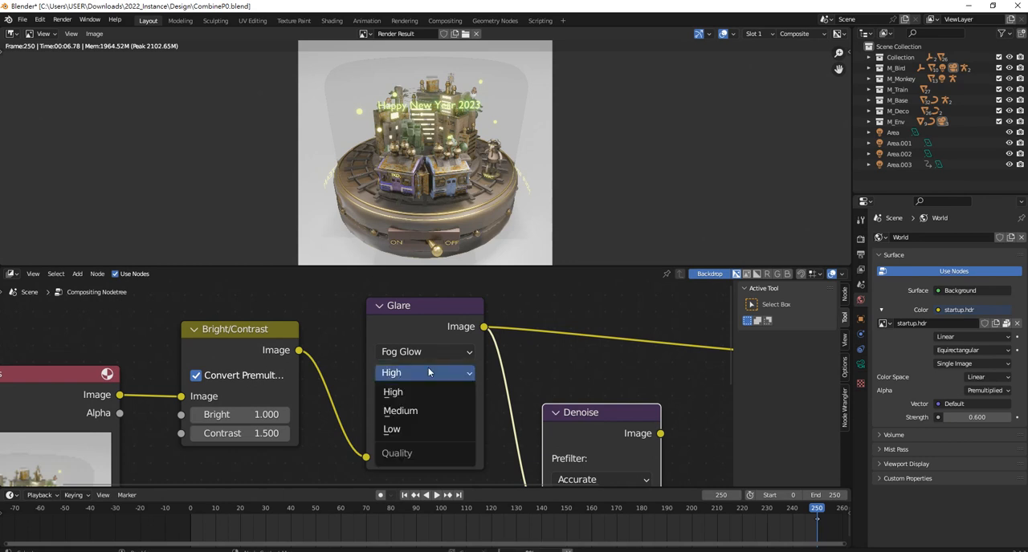
left_click(421, 410)
scroll(487, 129, "up", 3)
scroll(487, 129, "down", 2)
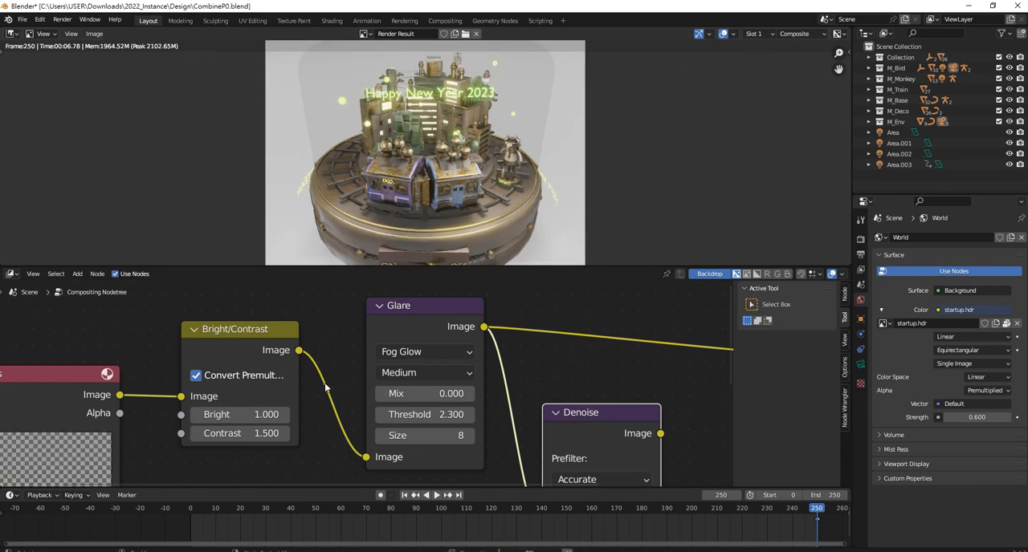
Set the Glare node's Mix to -1
middle_click_drag(331, 380, 399, 374)
scroll(360, 362, "up", 1)
scroll(360, 362, "down", 1)
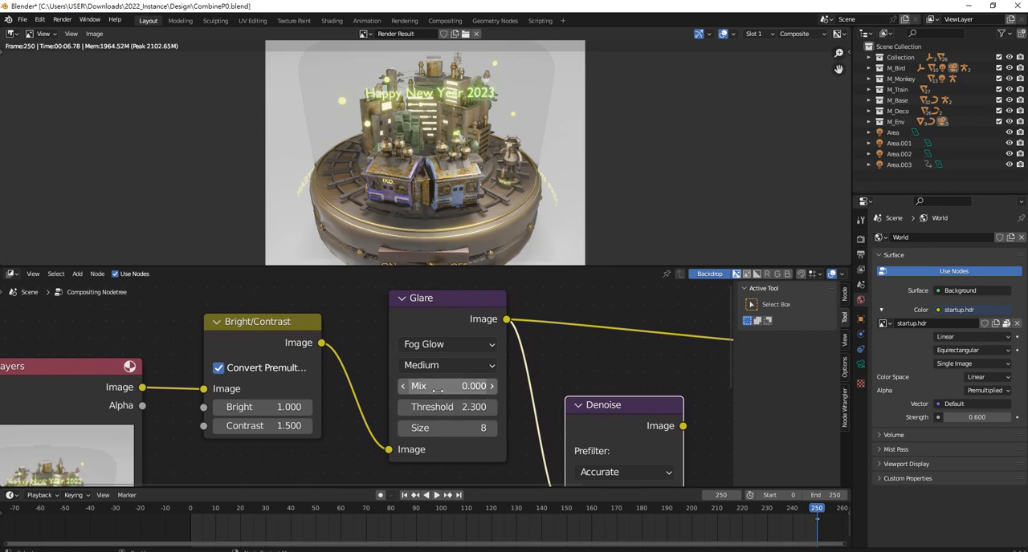
left_click_drag(435, 388, 386, 388)
scroll(192, 397, "down", 4)
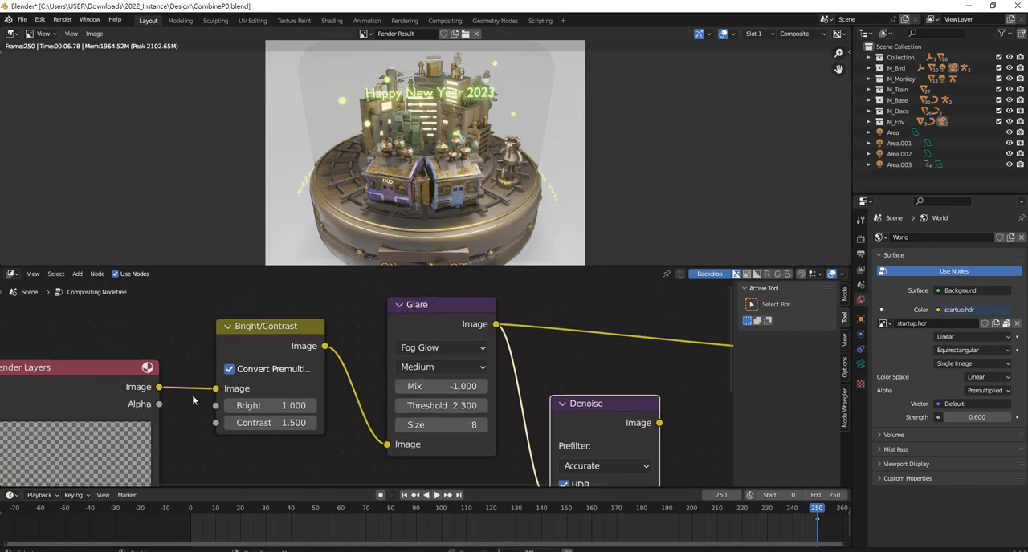
Examine the render result up close around the trains and chimneys to judge the glare effect
middle_click_drag(209, 401, 291, 390)
left_click(709, 277)
middle_click_drag(600, 365, 647, 312)
scroll(612, 104, "up", 6)
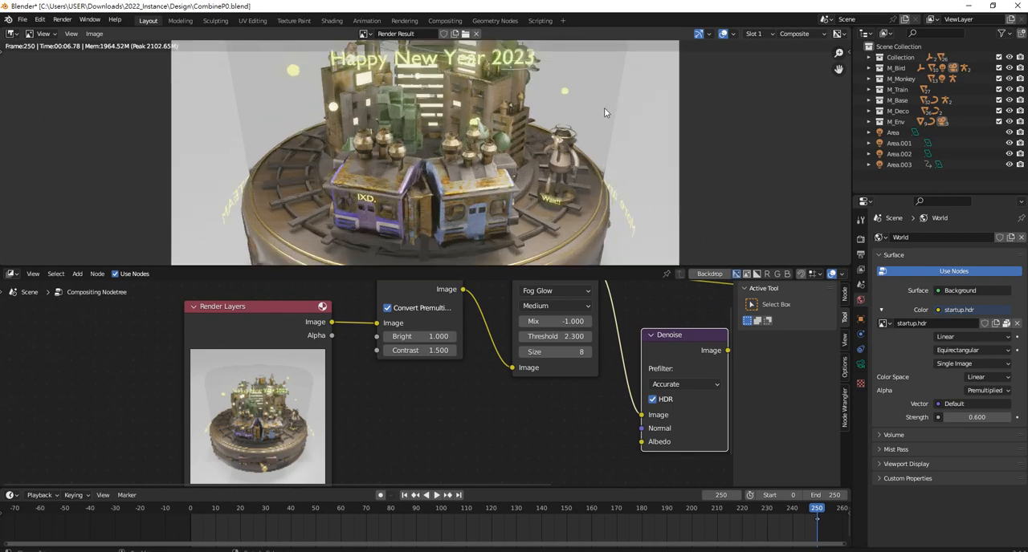
scroll(374, 384, "up", 2)
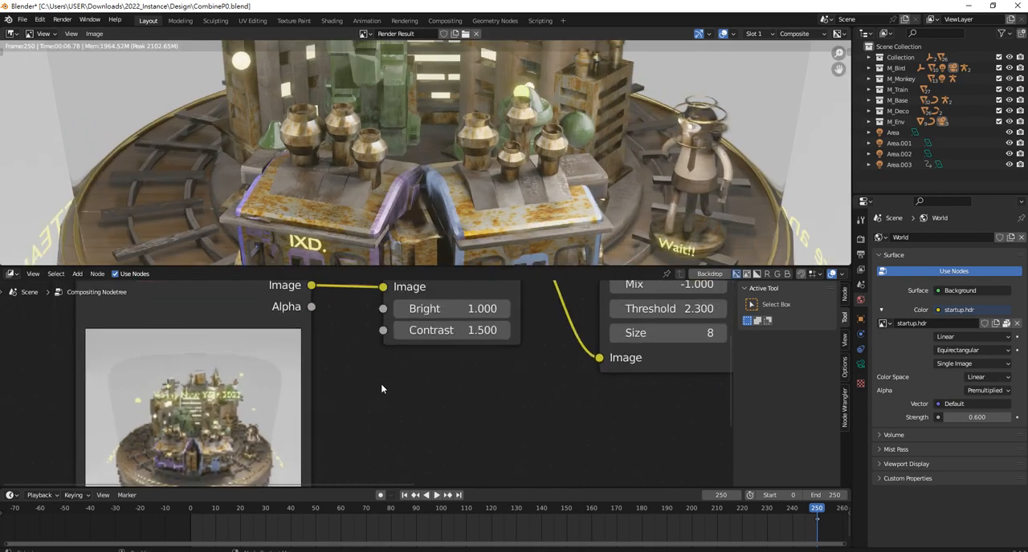
left_click(710, 275)
scroll(483, 408, "down", 3)
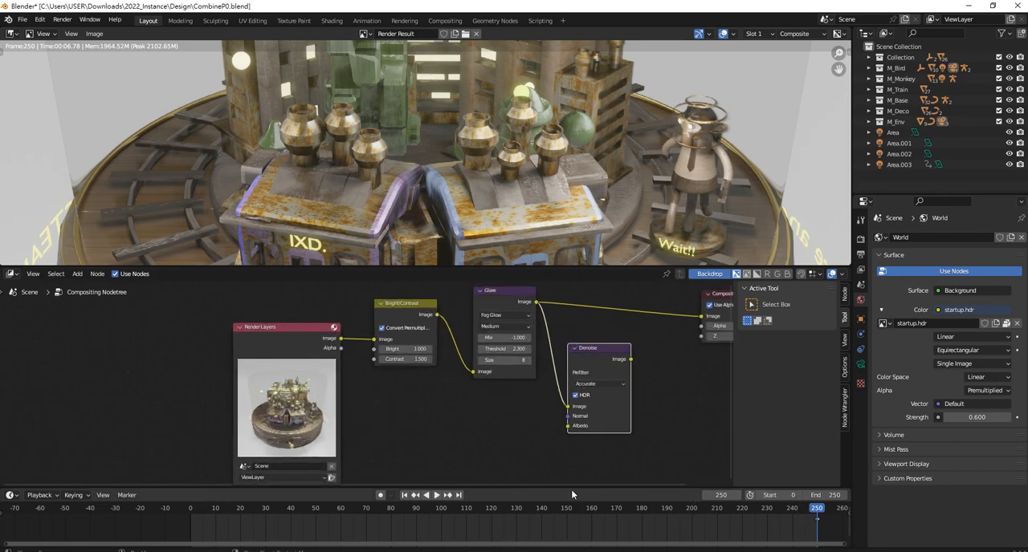
Return the animation to frame 0
left_click(405, 496)
key("Home")
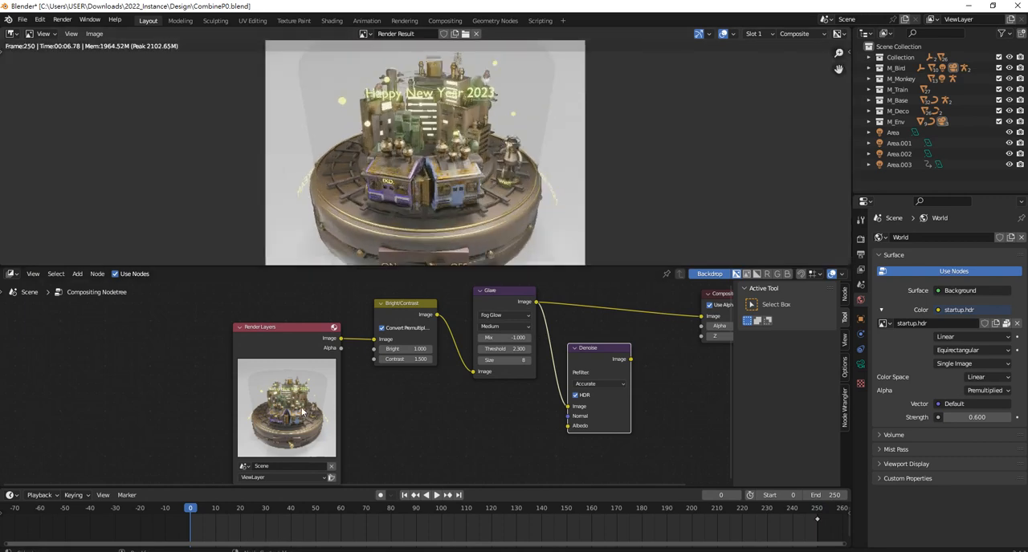
scroll(473, 388, "down", 5)
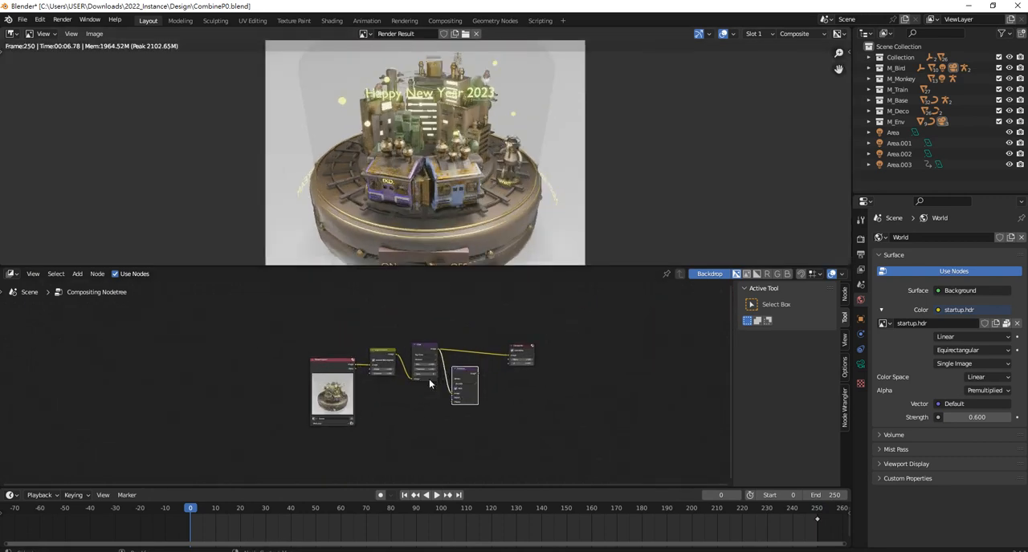
Set the Glare node's Mix to 0, Size to 6 and quality to High
scroll(429, 379, "up", 7)
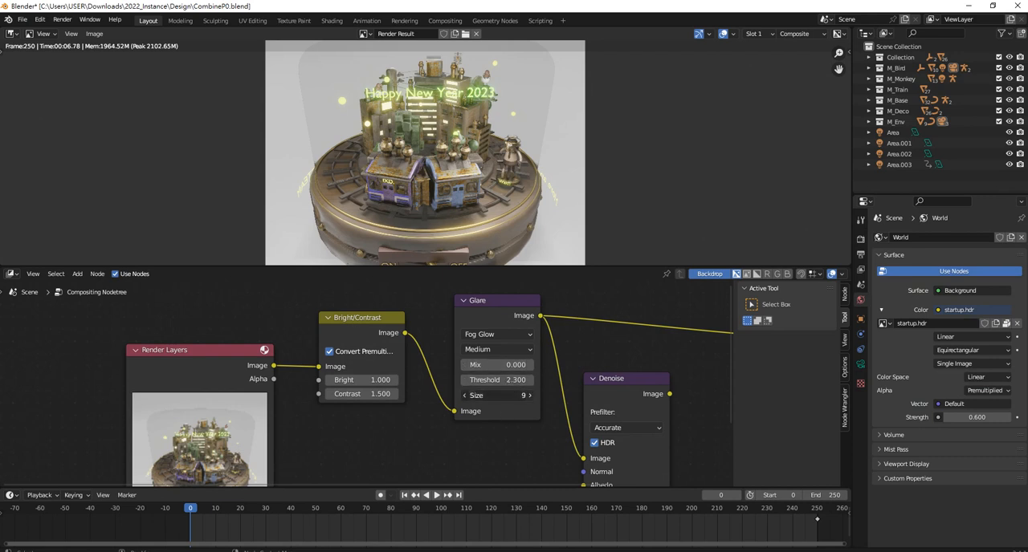
left_click(521, 395)
type("1")
key("Return")
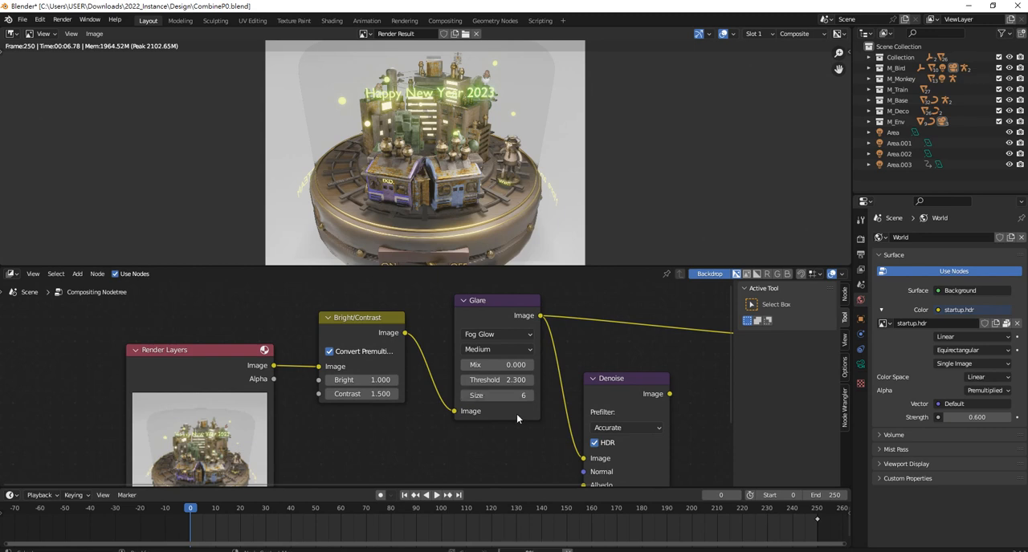
left_click(497, 350)
left_click(498, 364)
scroll(567, 375, "down", 2)
scroll(572, 374, "up", 2)
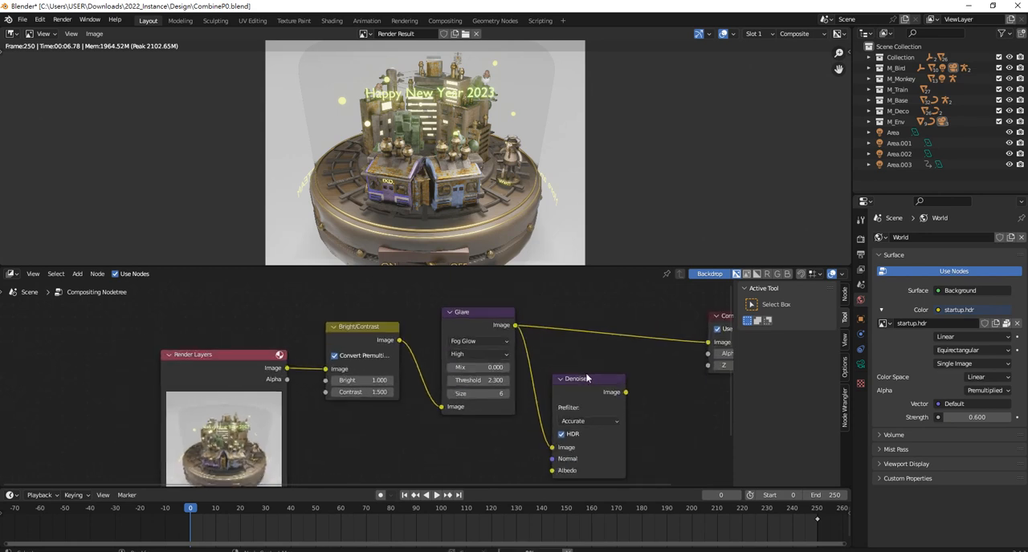
Link the Denoise node's Image output to the Composite node's Image input and place Denoise in line between Glare and Composite
left_click_drag(588, 376, 581, 367)
middle_click_drag(623, 383, 530, 399)
scroll(519, 404, "up", 1)
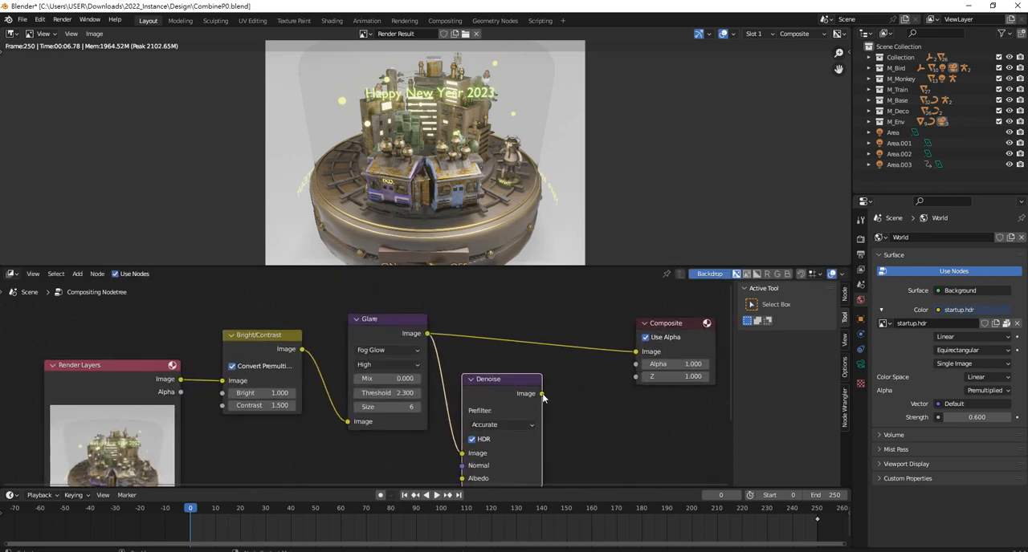
left_click_drag(542, 395, 636, 352)
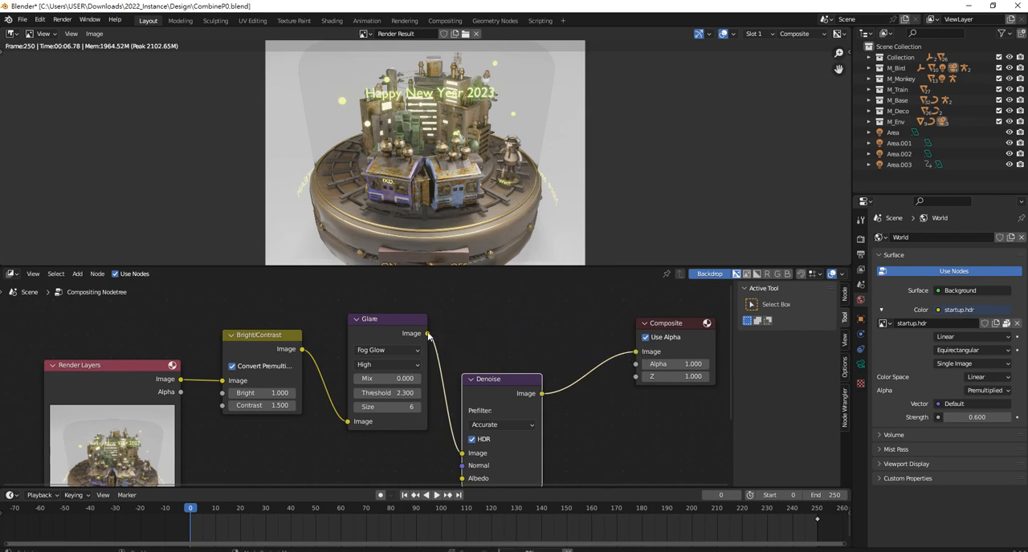
left_click_drag(511, 378, 531, 307)
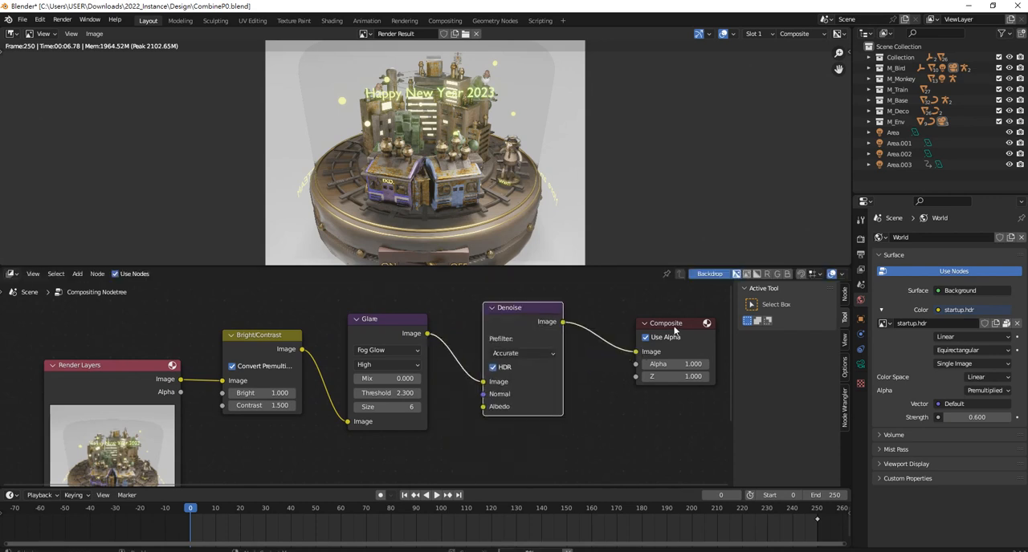
left_click_drag(675, 330, 673, 322)
Insert a Lens Distortion node on the link between the Denoise and Composite nodes
key("shift+a")
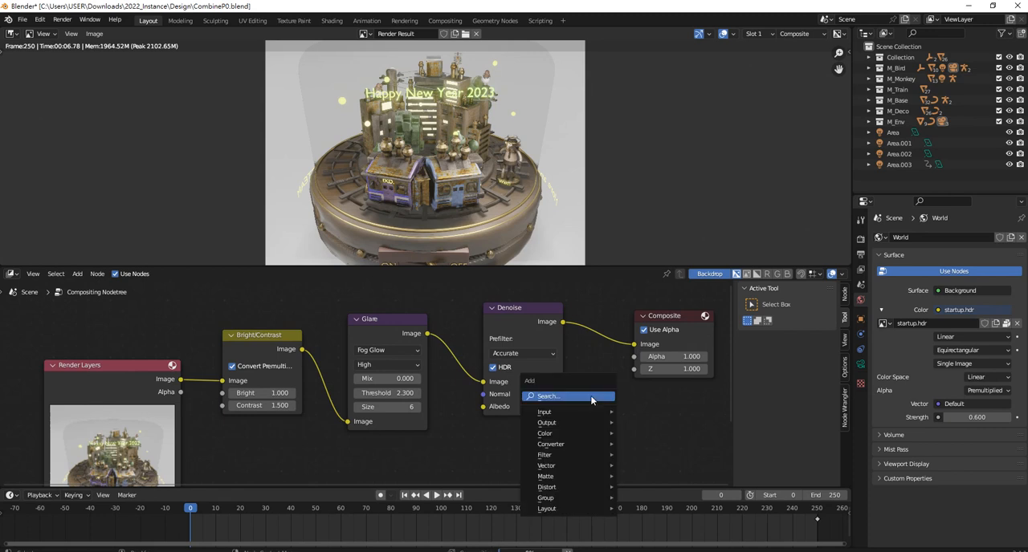
left_click(586, 396)
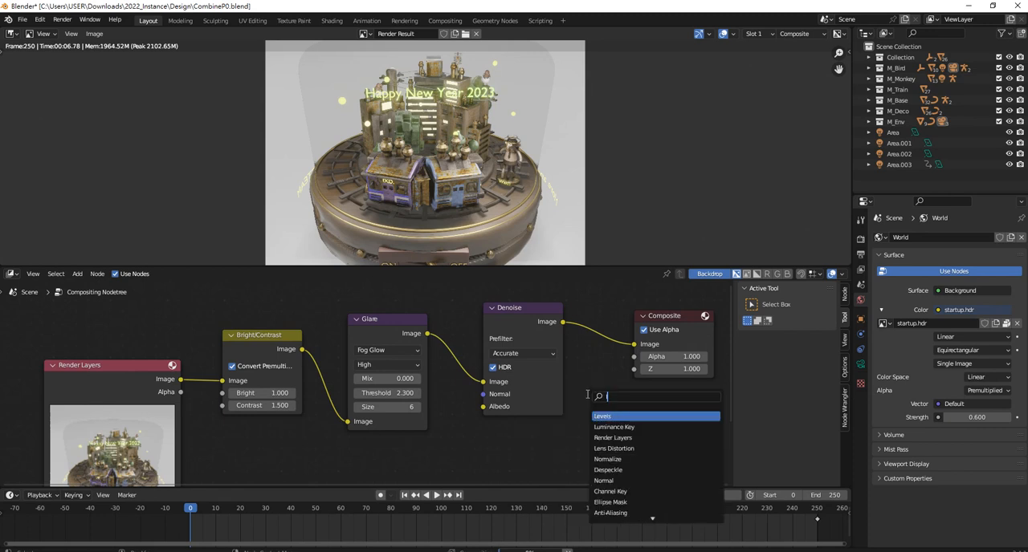
type("lens")
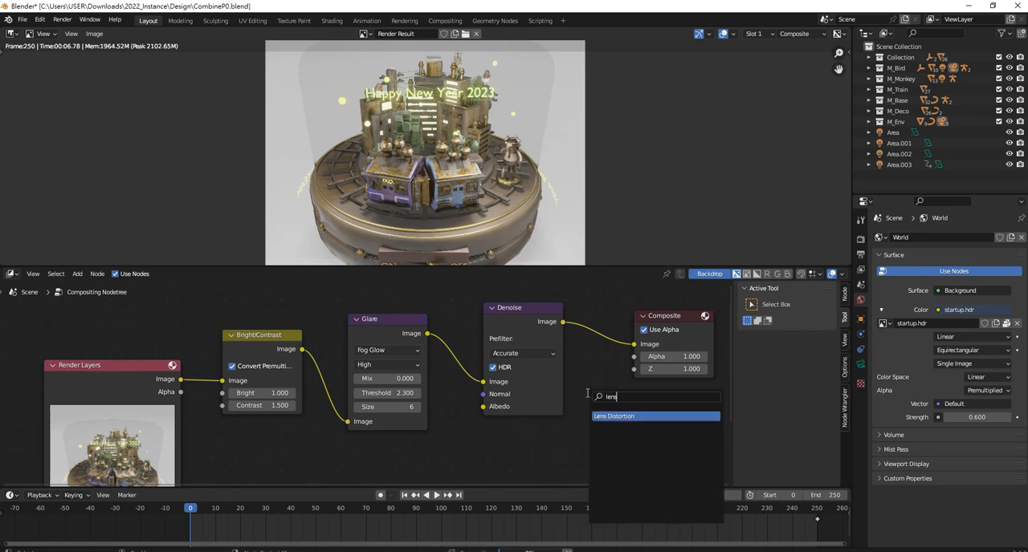
key("Return")
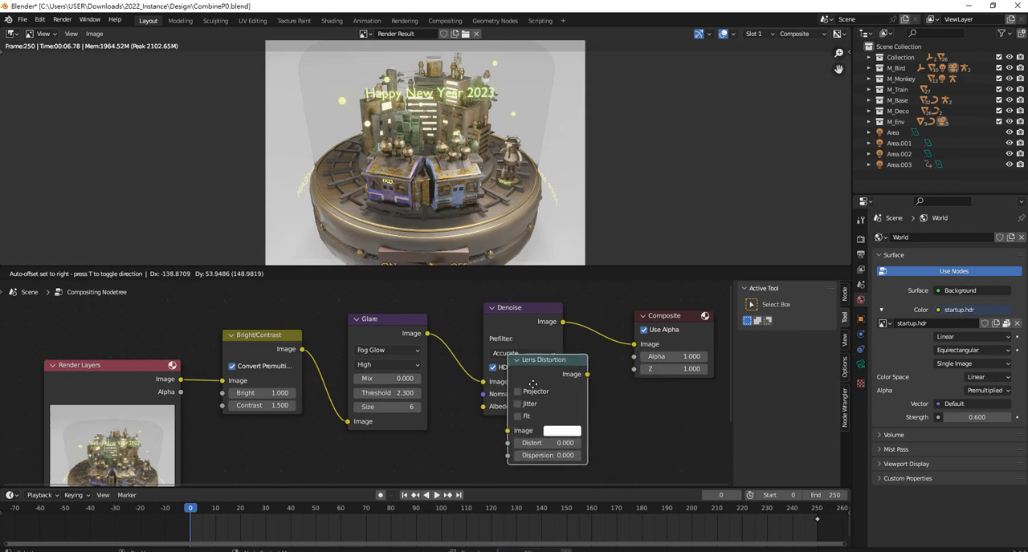
left_click(633, 324)
Set the Lens Distortion node's Distort to 1
middle_click_drag(621, 372, 405, 430)
scroll(440, 390, "up", 1)
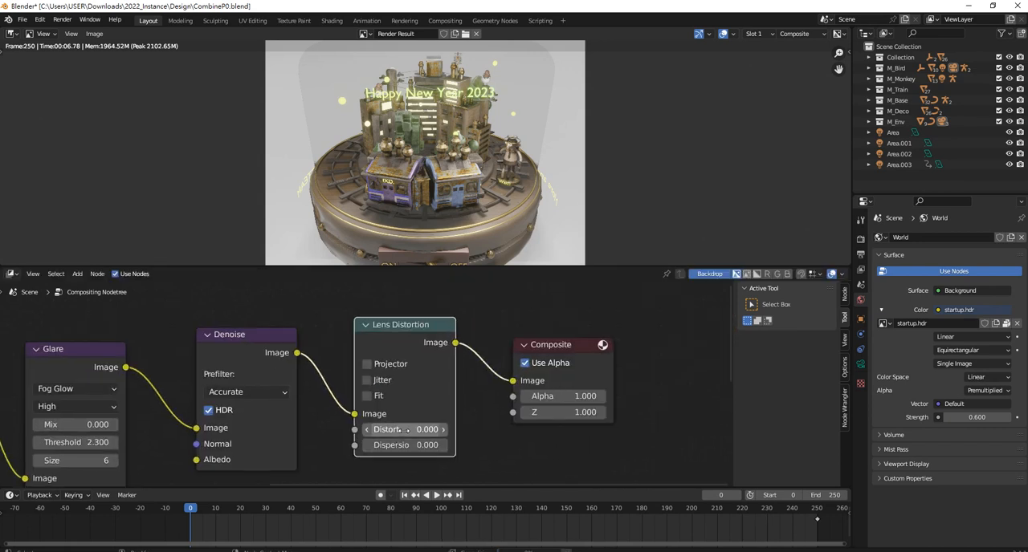
left_click_drag(407, 431, 465, 431)
key("ctrl+z")
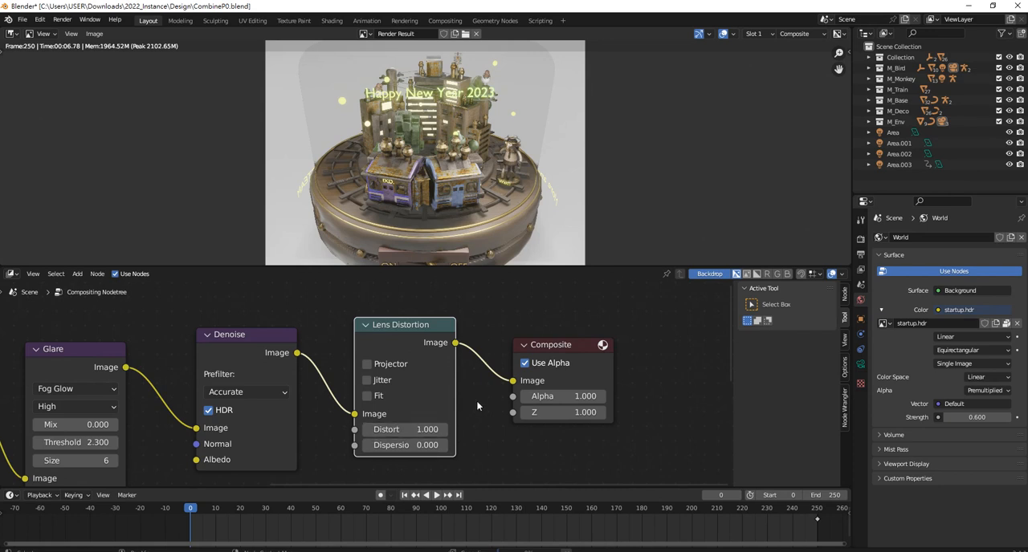
key("Home")
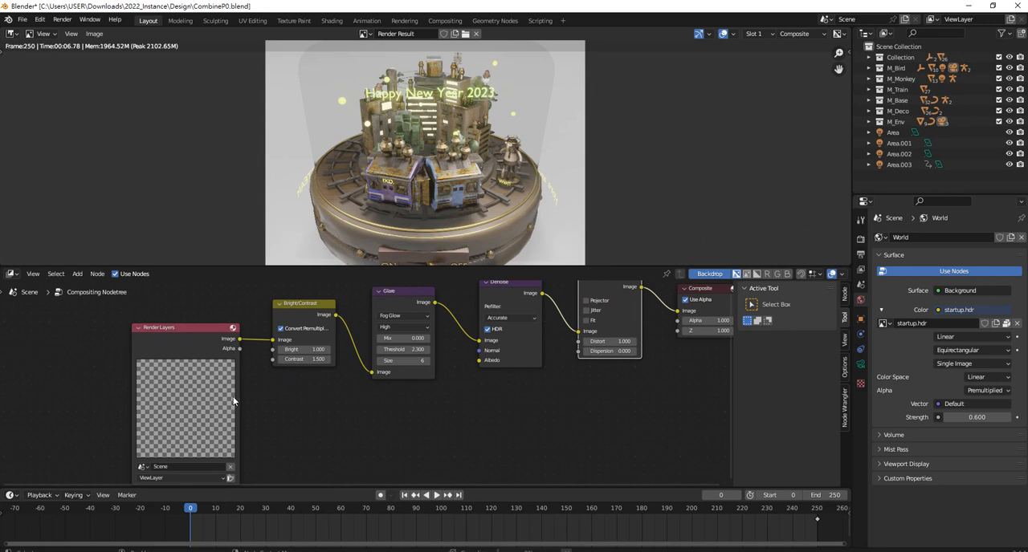
scroll(205, 436, "down", 1)
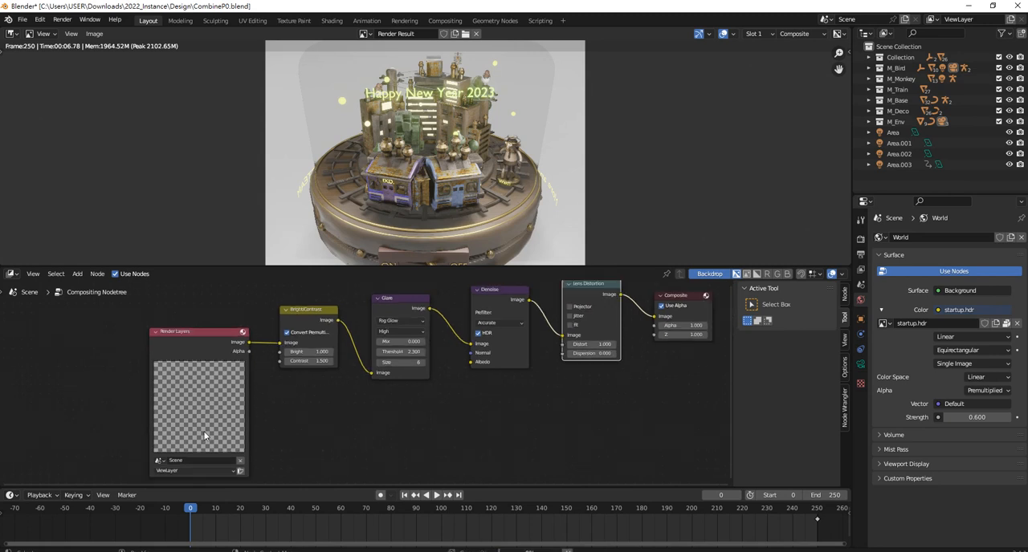
Select Render Result again as the displayed image to check the lens distortion
left_click(363, 33)
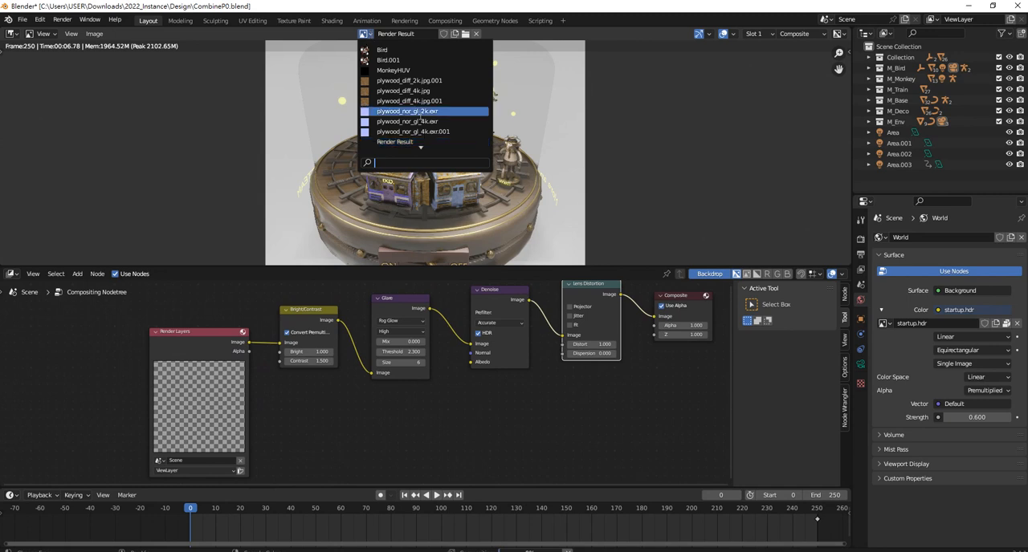
left_click(409, 142)
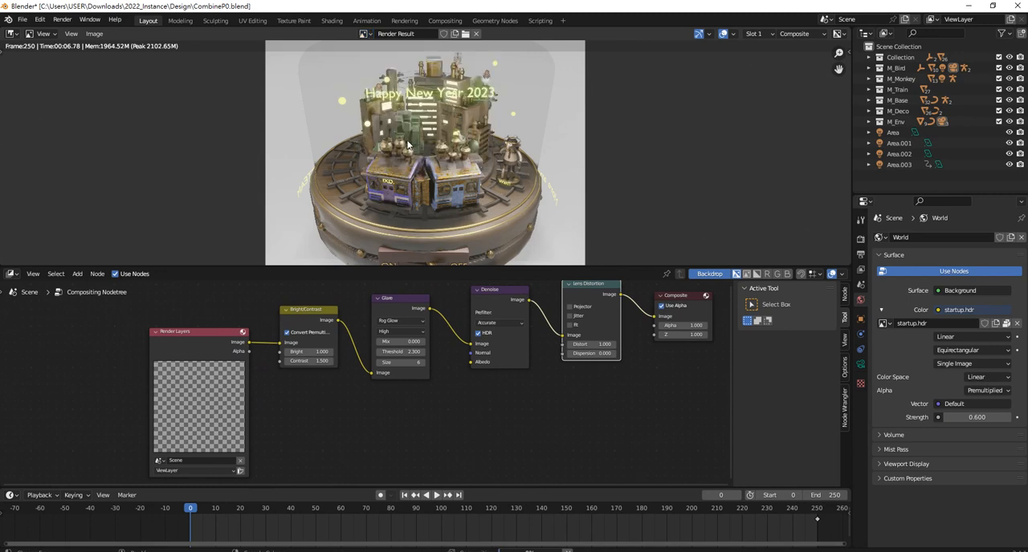
scroll(199, 428, "up", 1)
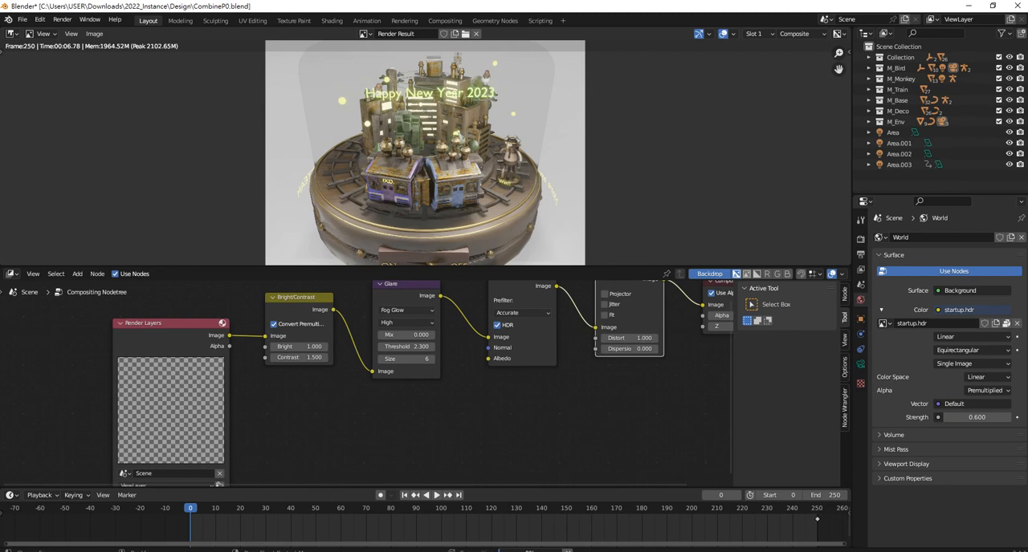
left_click(410, 551)
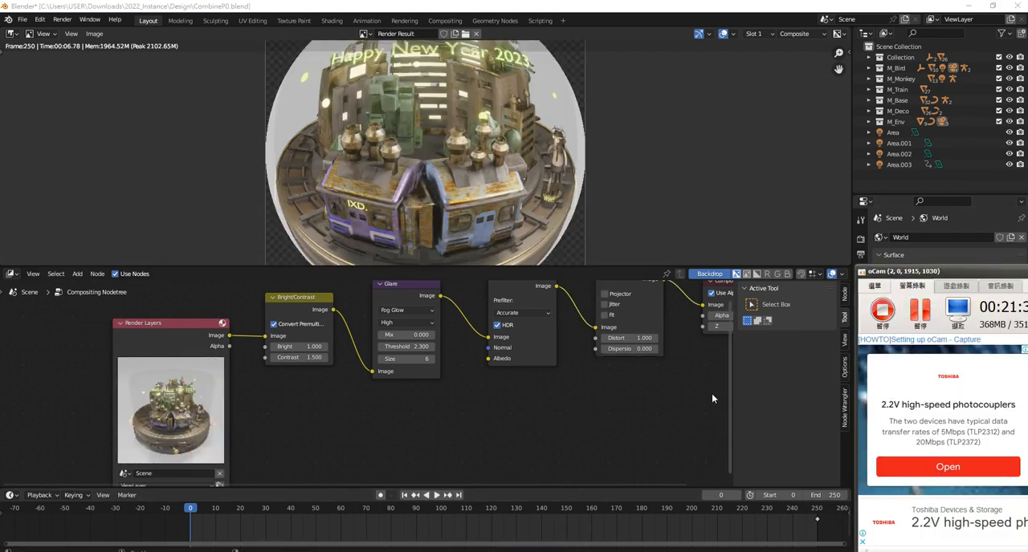
Set the Lens Distortion node's Distort to 0.1 and enable its Fit option
middle_click_drag(664, 375, 529, 384)
double_click(530, 382)
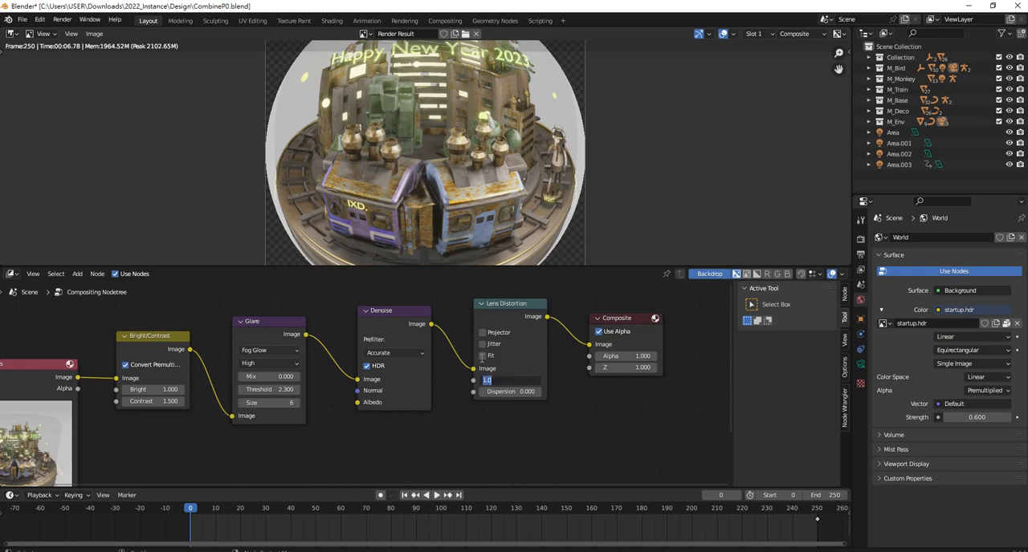
type("0.1")
key("Return")
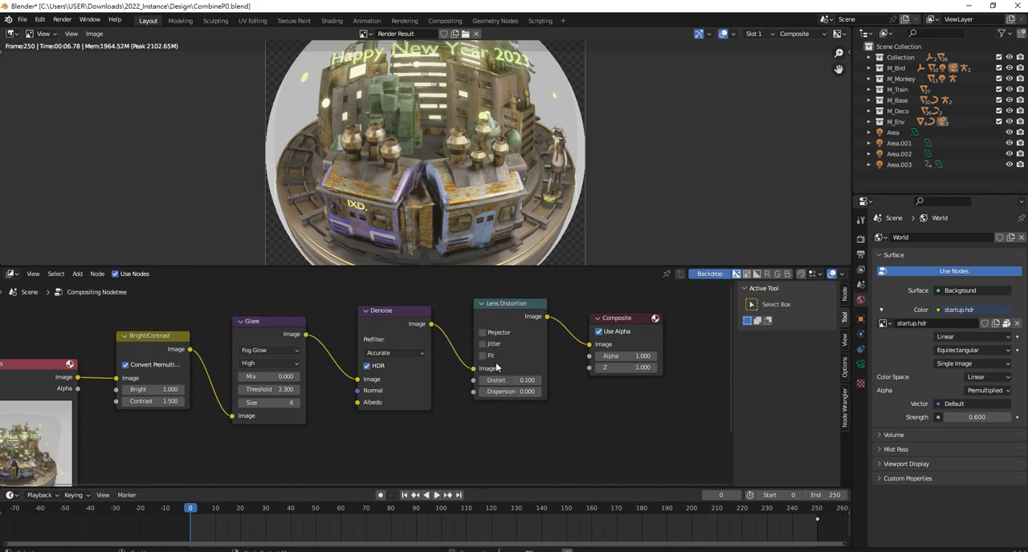
left_click(486, 355)
scroll(471, 150, "down", 2)
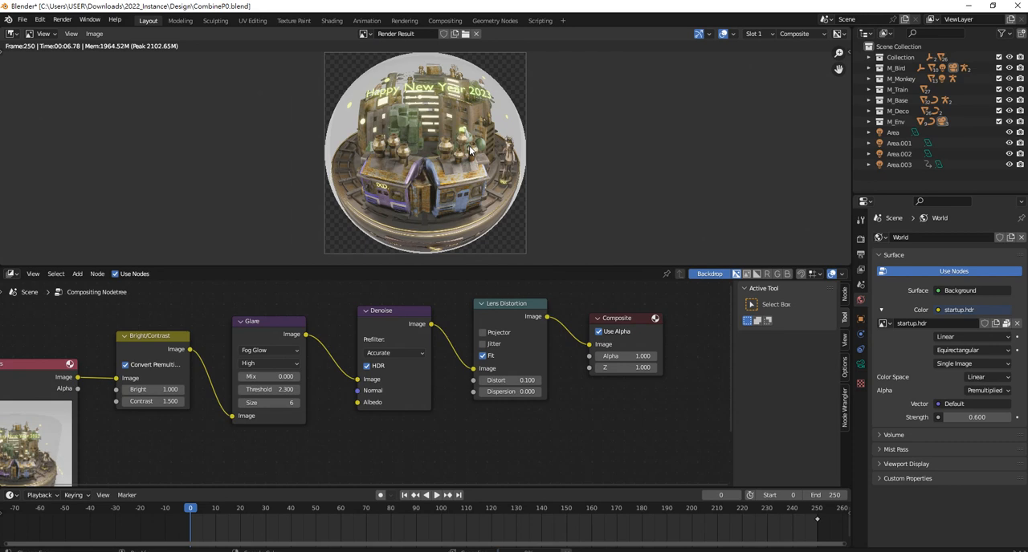
Set the Glare node's glare type to Streaks
left_click(269, 352)
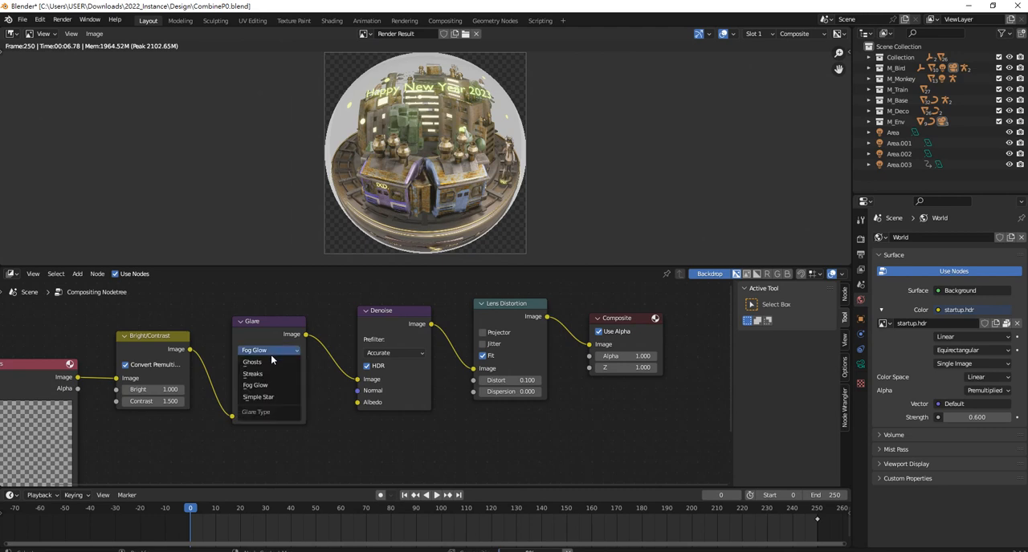
left_click(254, 374)
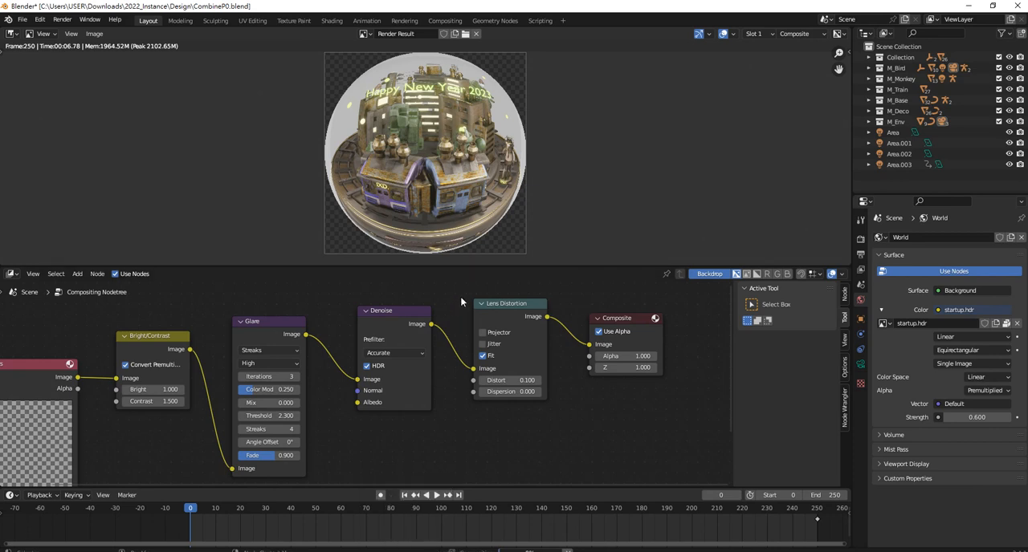
scroll(338, 361, "down", 4)
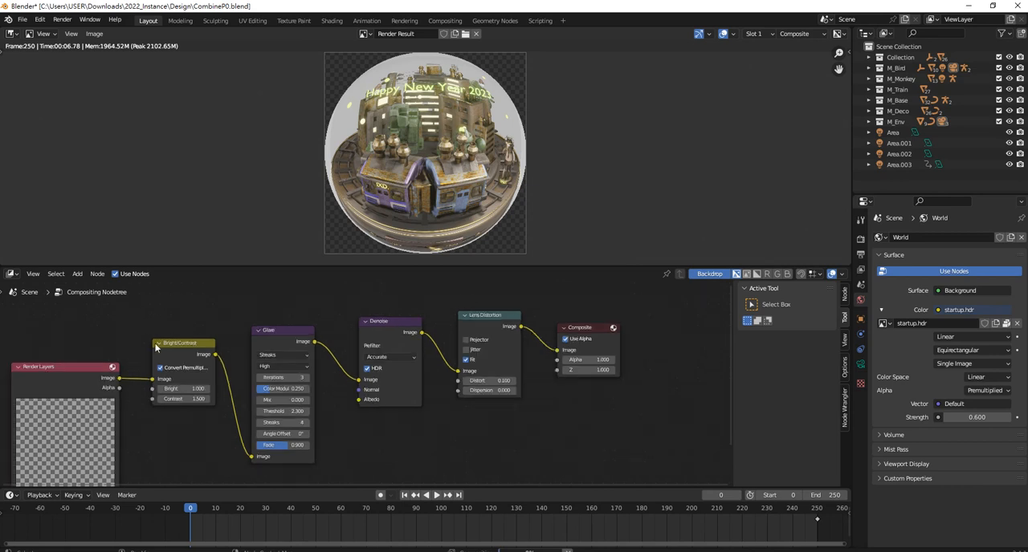
scroll(280, 423, "down", 1)
scroll(281, 424, "down", 1)
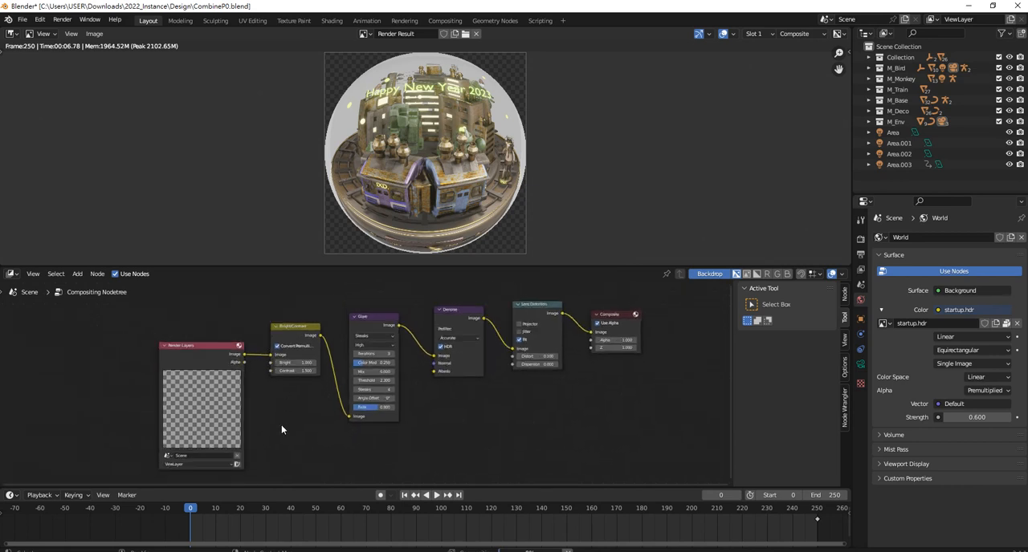
Add a Viewer node below the Composite node
scroll(281, 424, "up", 2)
middle_click_drag(456, 403, 342, 431)
scroll(323, 432, "up", 1)
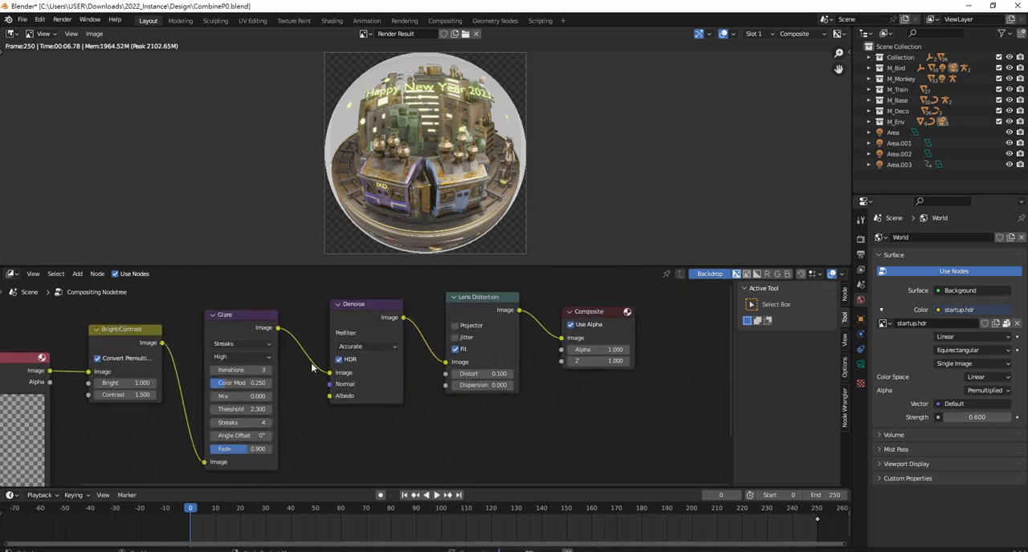
middle_click_drag(311, 363, 377, 399)
left_click(432, 326)
left_click(437, 320)
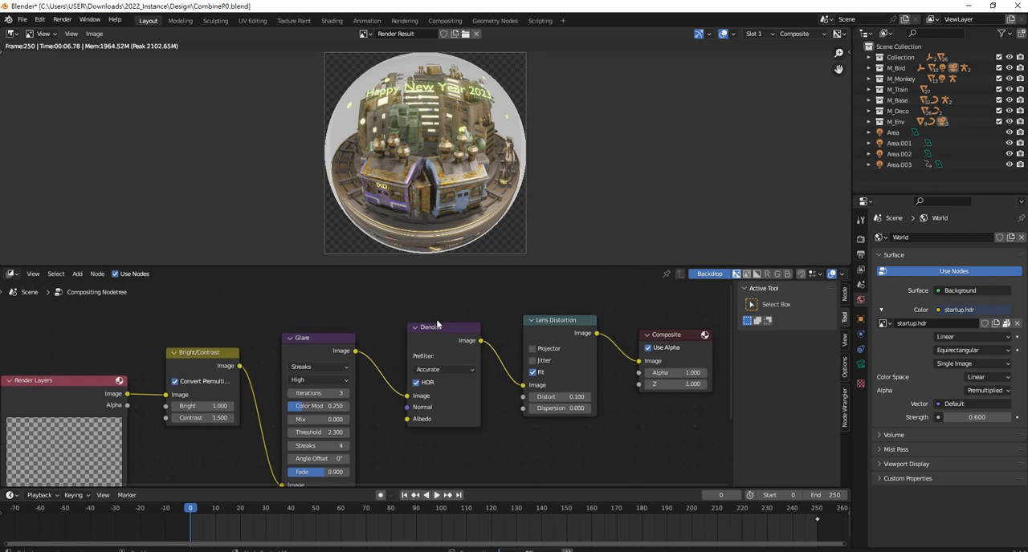
key("shift+a")
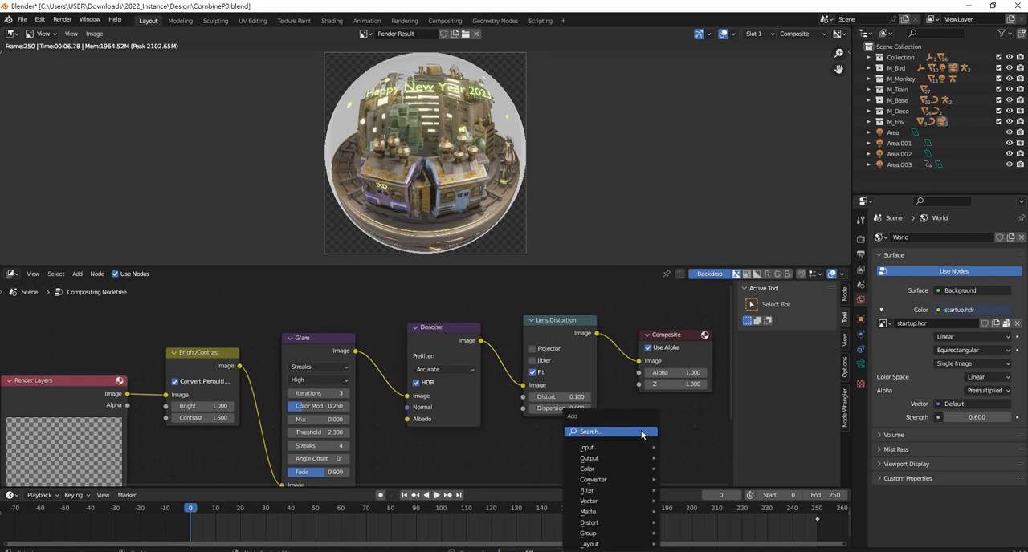
left_click(641, 431)
type("v")
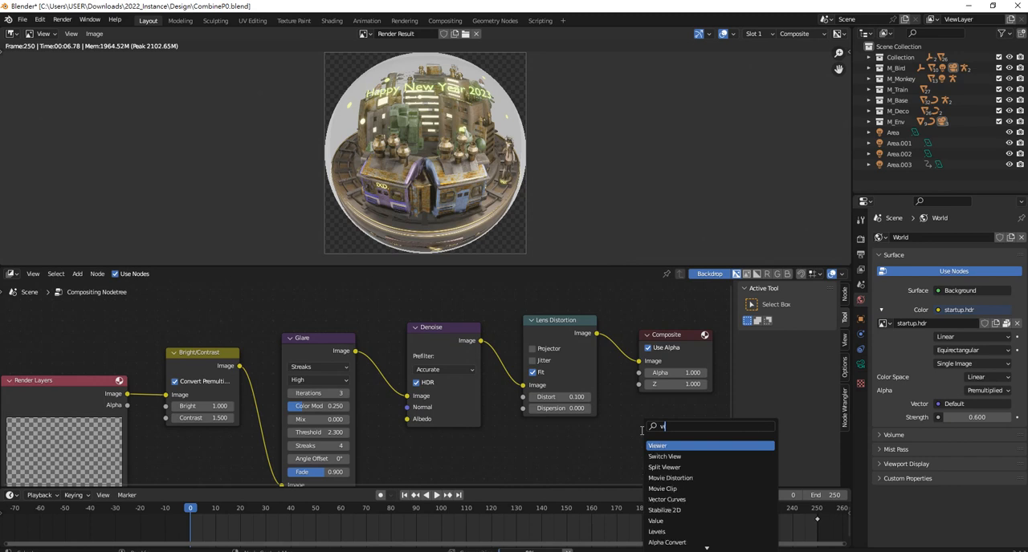
left_click(657, 445)
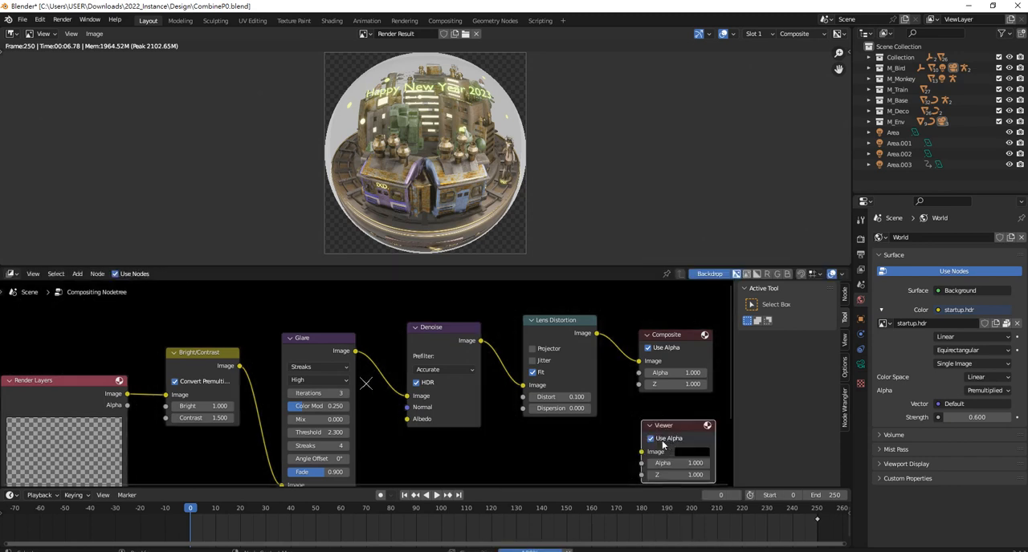
Connect the Lens Distortion node's Image output to the Viewer node's Image input, keeping it linked to the Composite node too
scroll(426, 380, "down", 2)
scroll(426, 382, "down", 1)
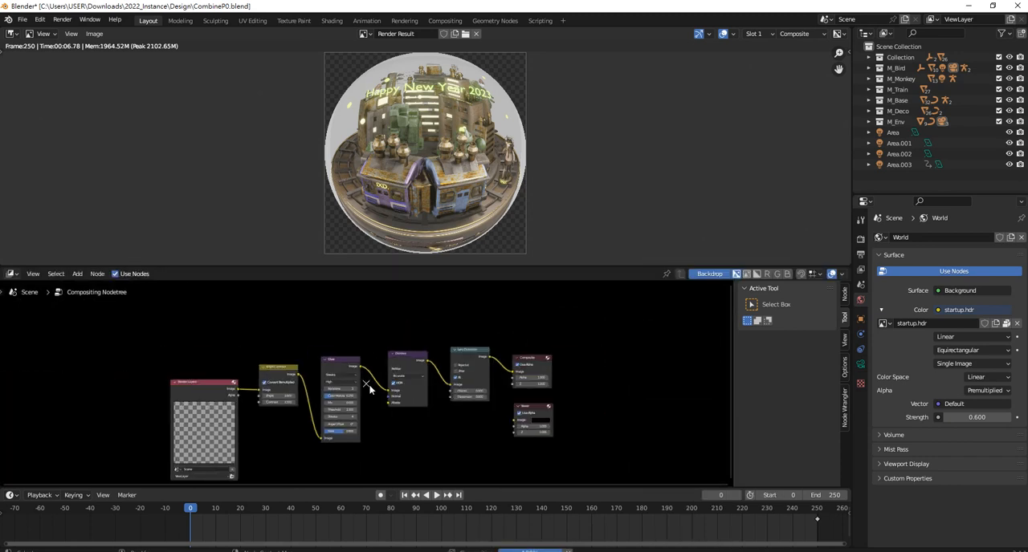
scroll(378, 410, "up", 1)
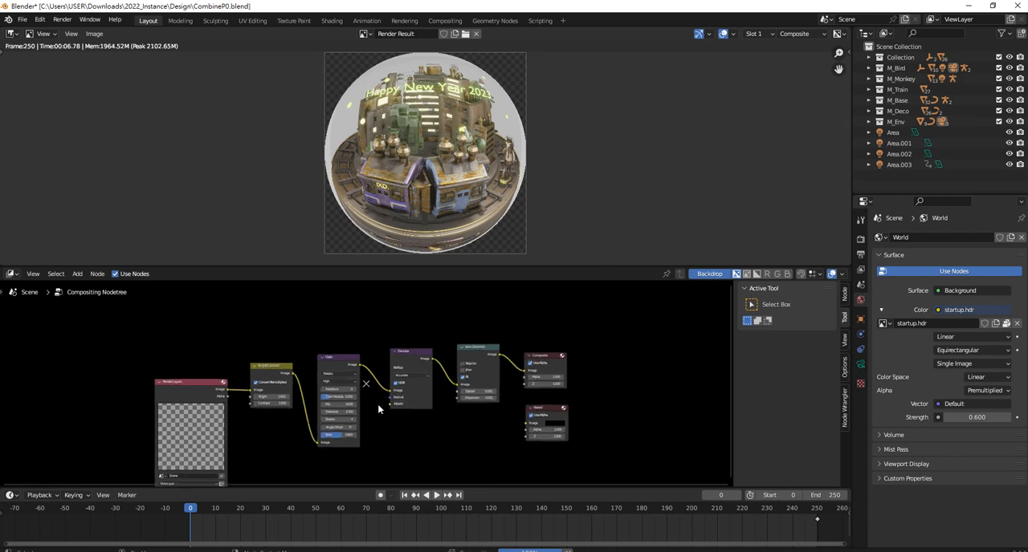
scroll(378, 409, "up", 2)
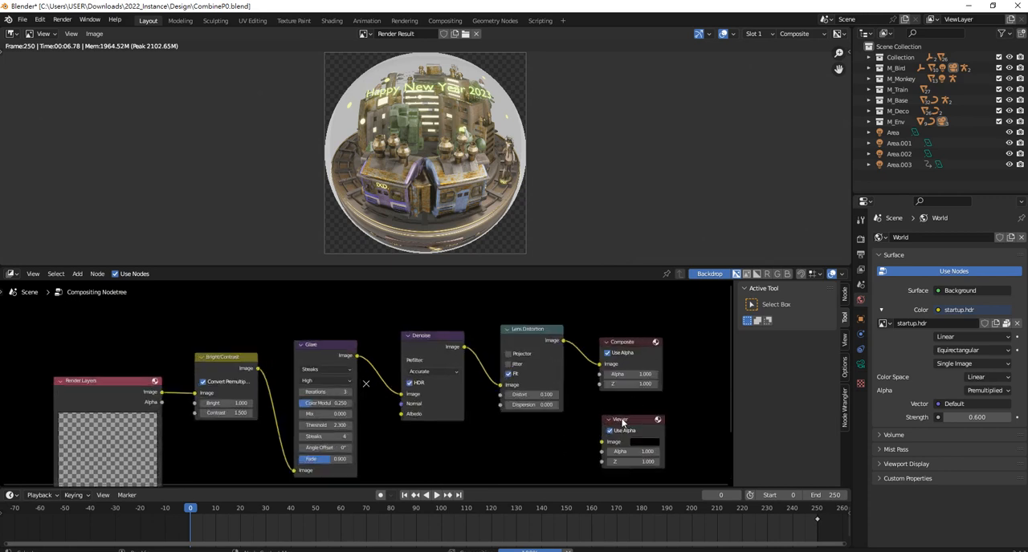
scroll(622, 423, "up", 1)
right_click_drag(606, 339, 608, 352, "ctrl")
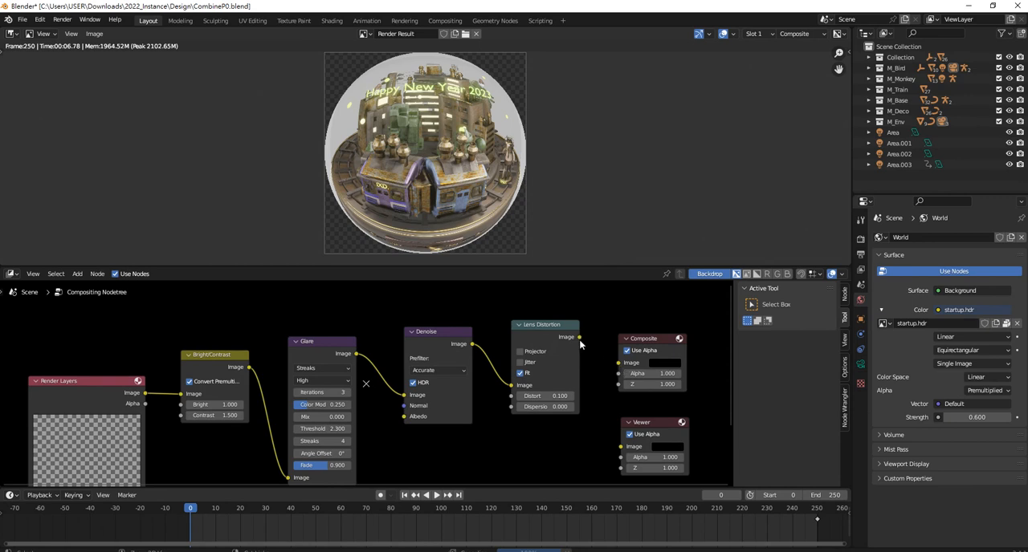
left_click_drag(618, 363, 621, 446)
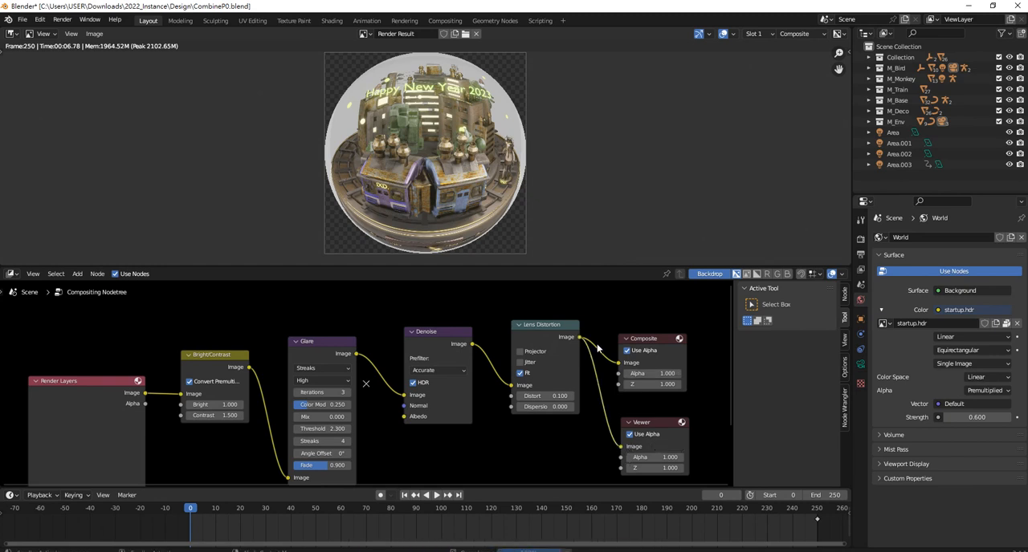
Turn off the node editor's backdrop and inspect the render result up close
scroll(597, 347, "down", 1)
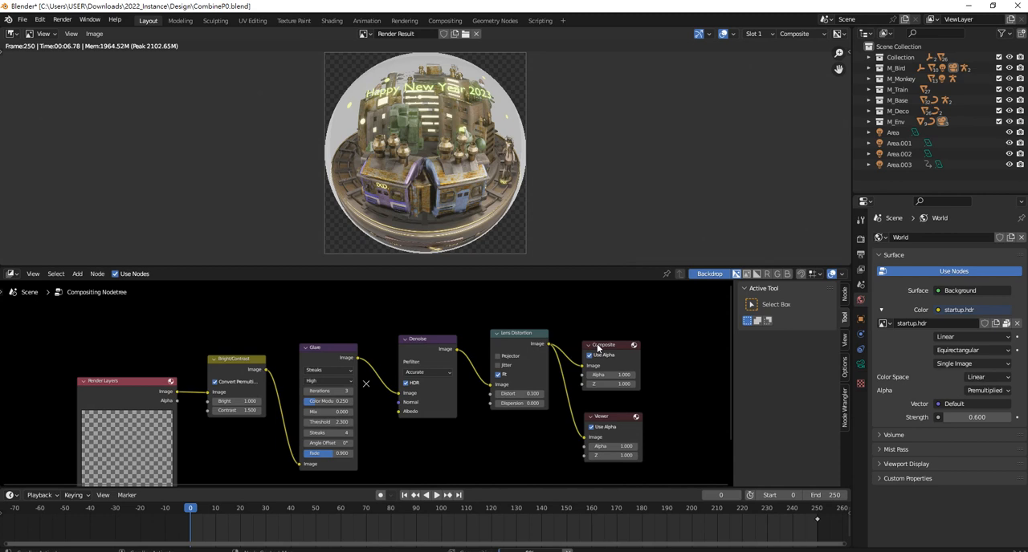
left_click(710, 276)
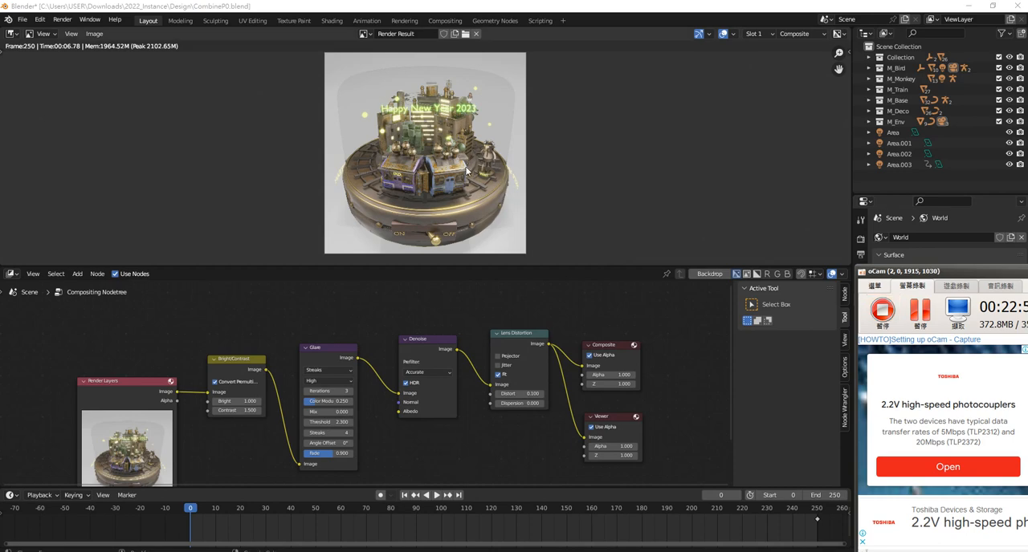
scroll(460, 156, "up", 6)
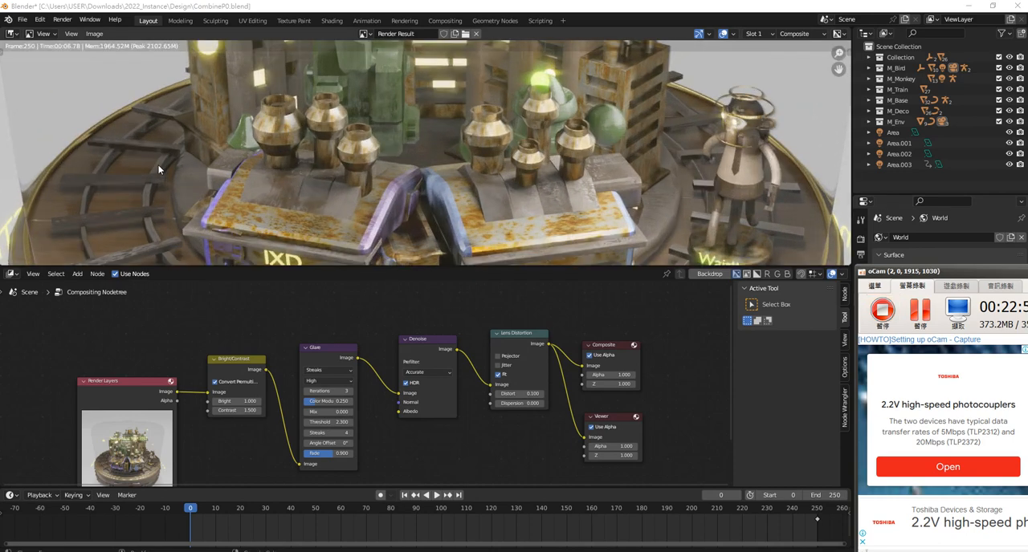
scroll(310, 177, "down", 1)
scroll(295, 89, "down", 2)
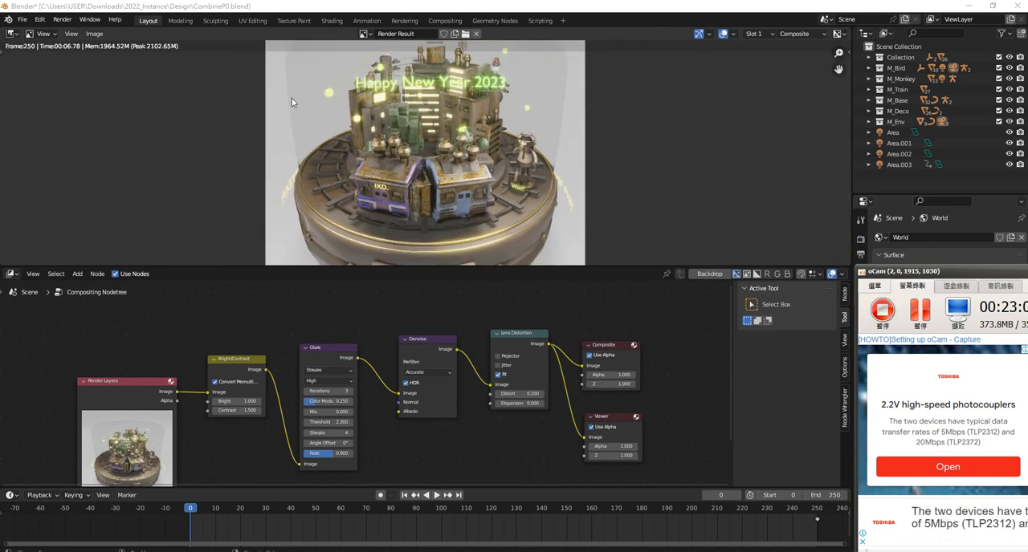
scroll(546, 148, "up", 3)
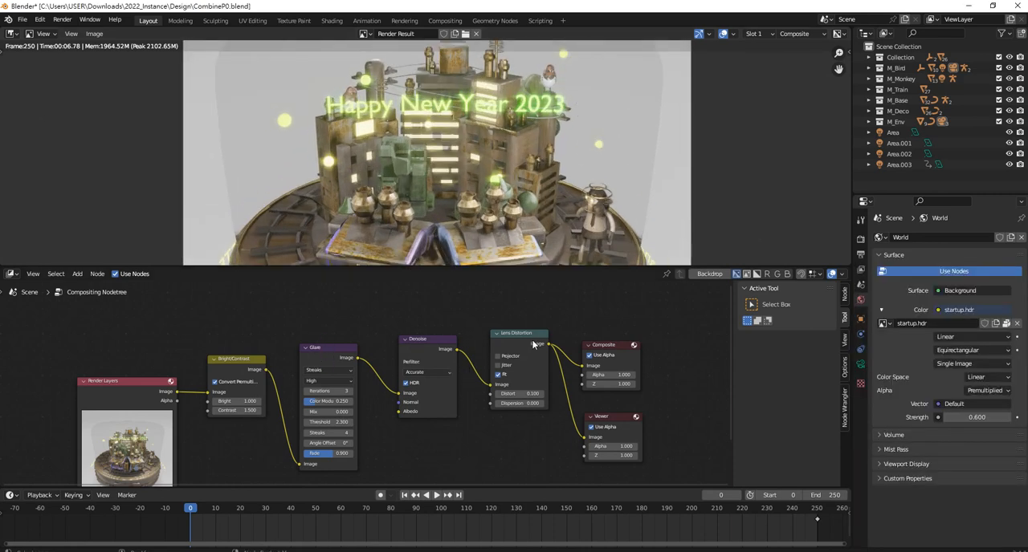
Tidy the compositing node layout by shifting the Denoise and Viewer nodes slightly
middle_click_drag(425, 335, 431, 304)
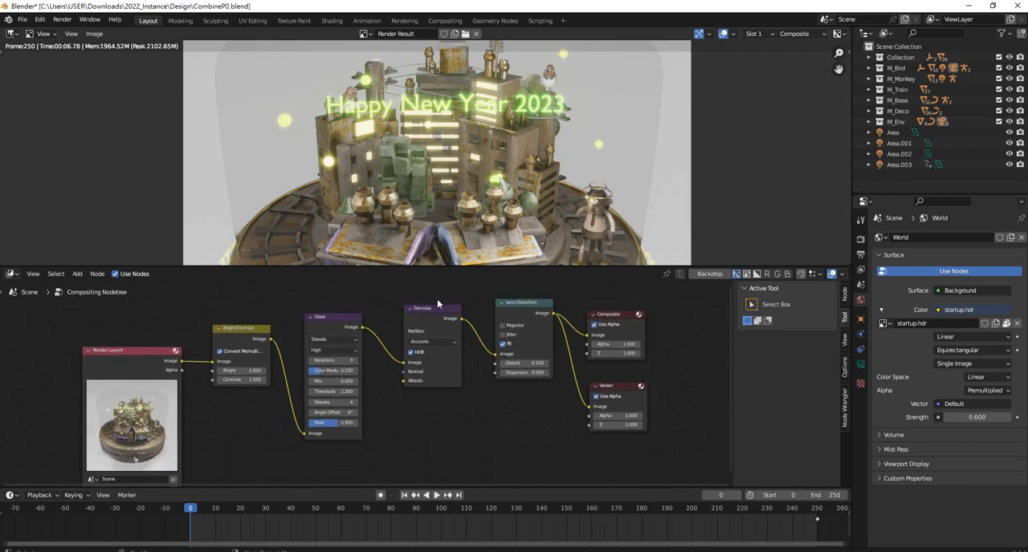
left_click_drag(434, 309, 430, 308)
left_click(458, 424)
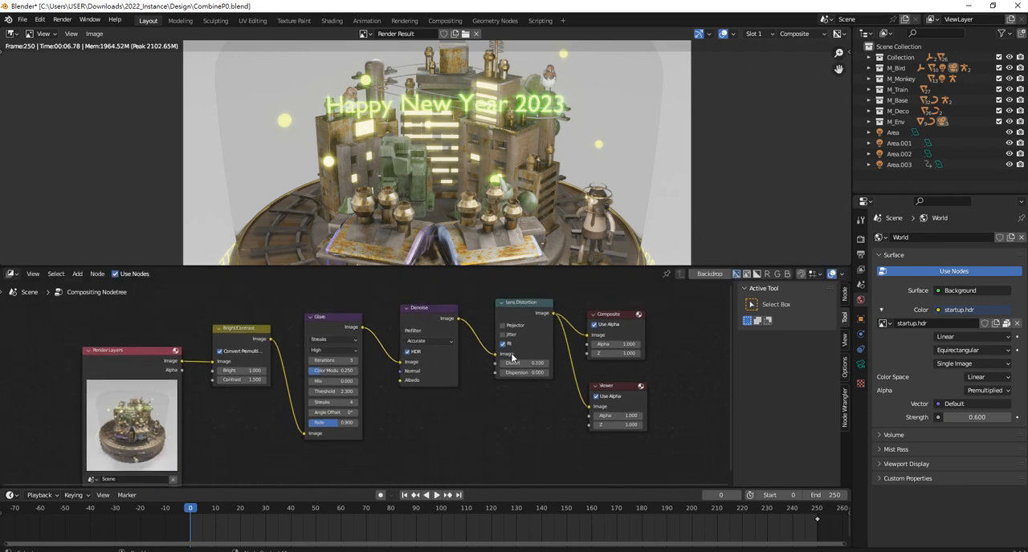
middle_click_drag(512, 355, 511, 378)
left_click_drag(602, 410, 599, 405)
scroll(352, 397, "down", 3)
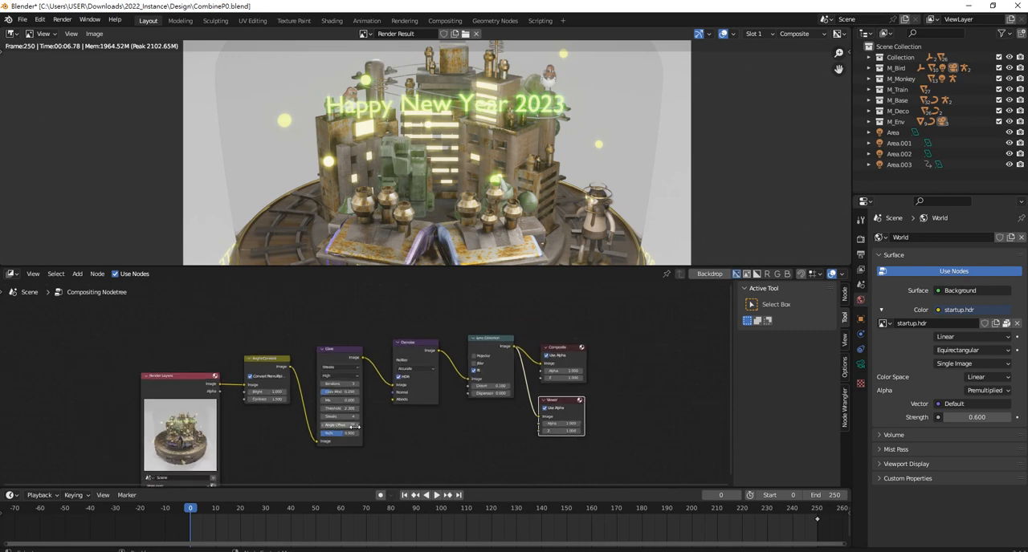
middle_click_drag(351, 427, 391, 394)
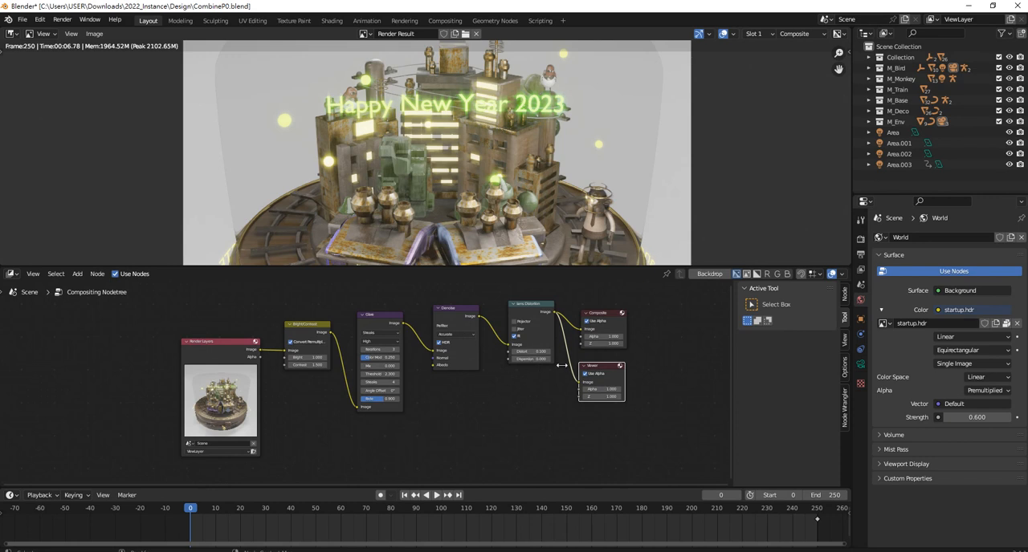
Open the scene's render settings, collapse Sampling and Shadows, and bring the Color Management options into view
left_click(861, 240)
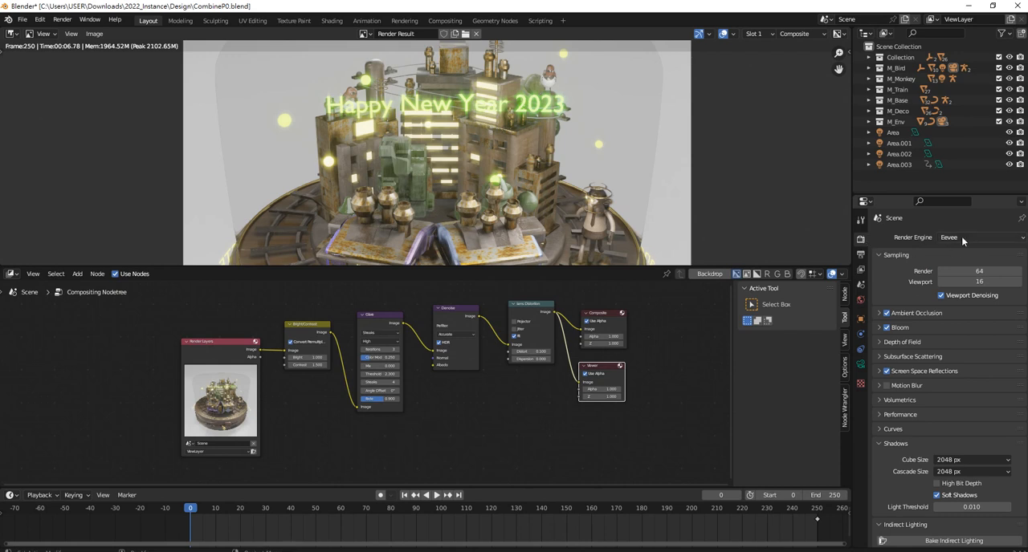
left_click(880, 256)
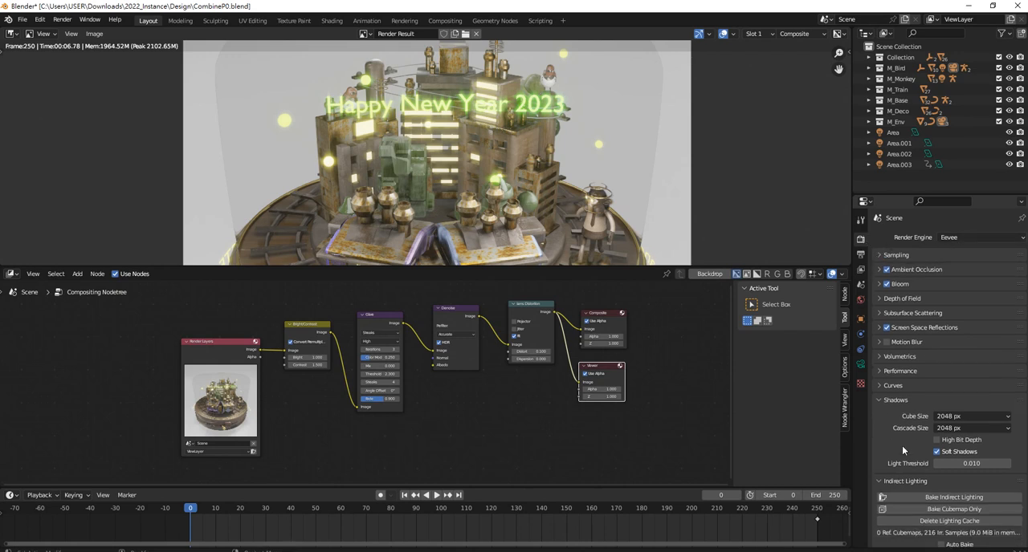
left_click(884, 400)
scroll(919, 471, "down", 2)
scroll(917, 473, "down", 2)
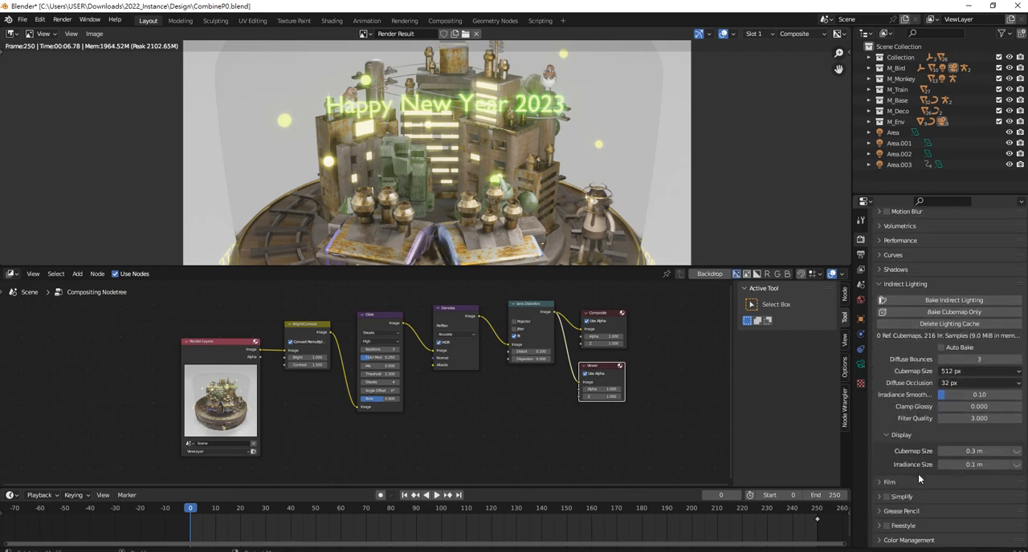
left_click(915, 545)
scroll(894, 545, "down", 1)
left_click(892, 542)
scroll(930, 477, "down", 4)
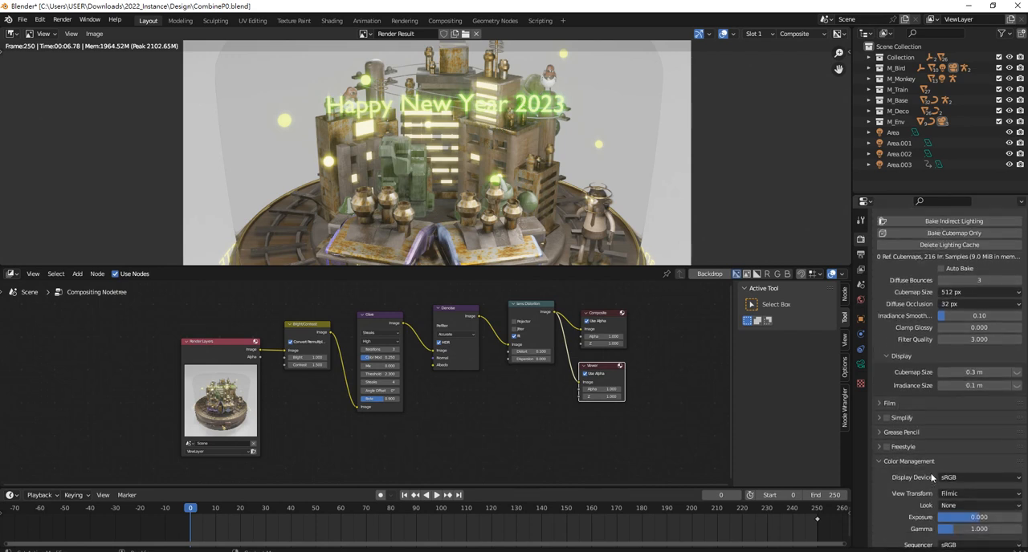
scroll(931, 477, "down", 1)
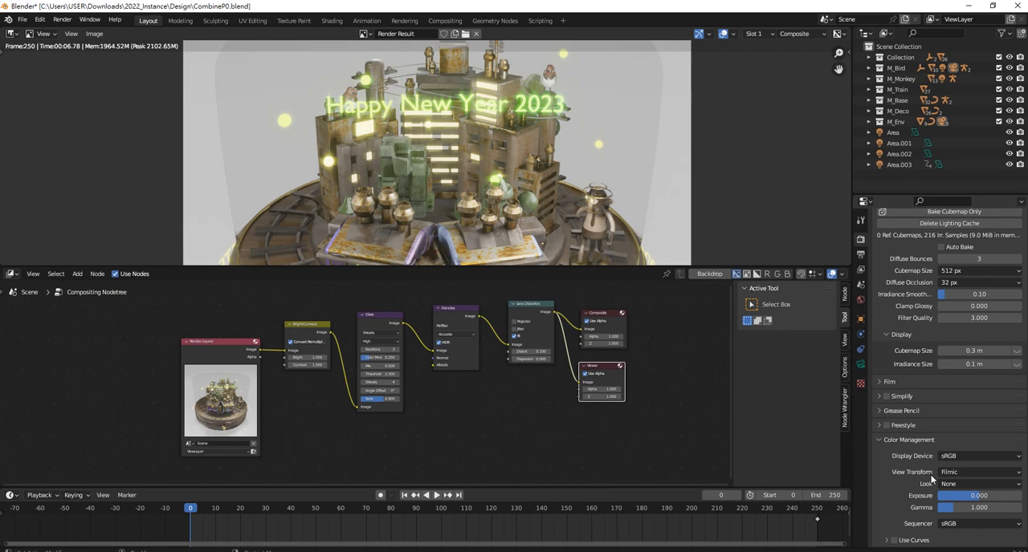
Review the available Display Device and View Transform options without changing them
left_click(974, 457)
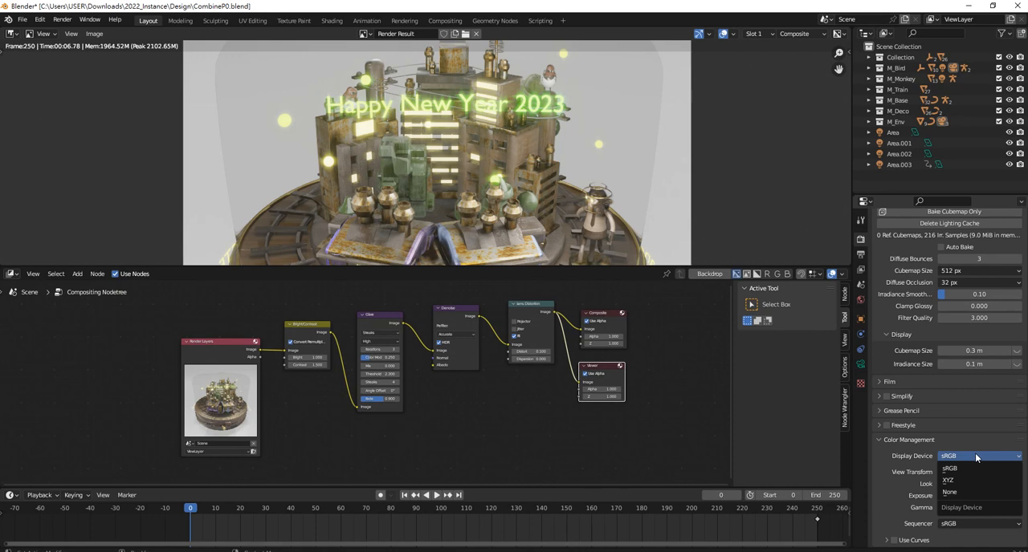
left_click(974, 455)
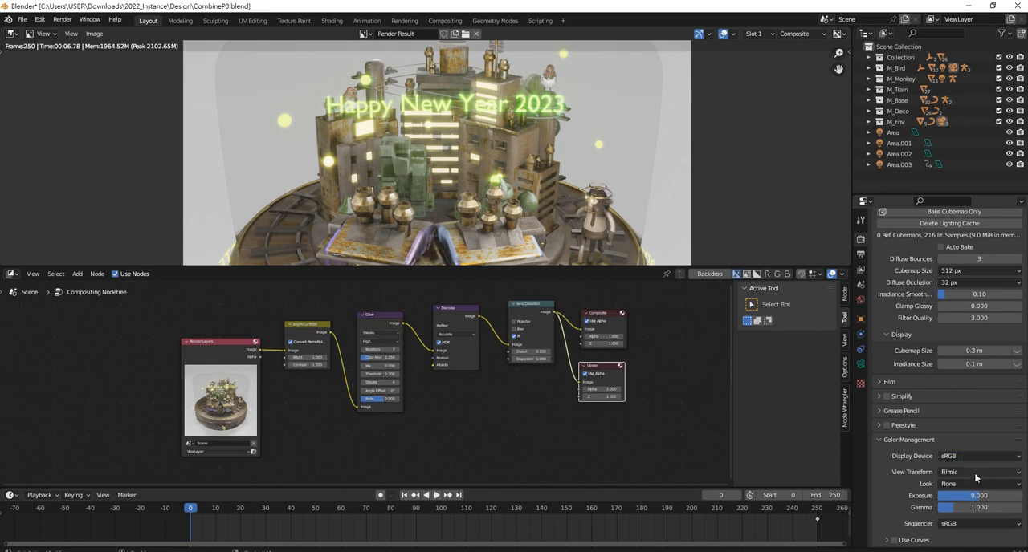
left_click(974, 472)
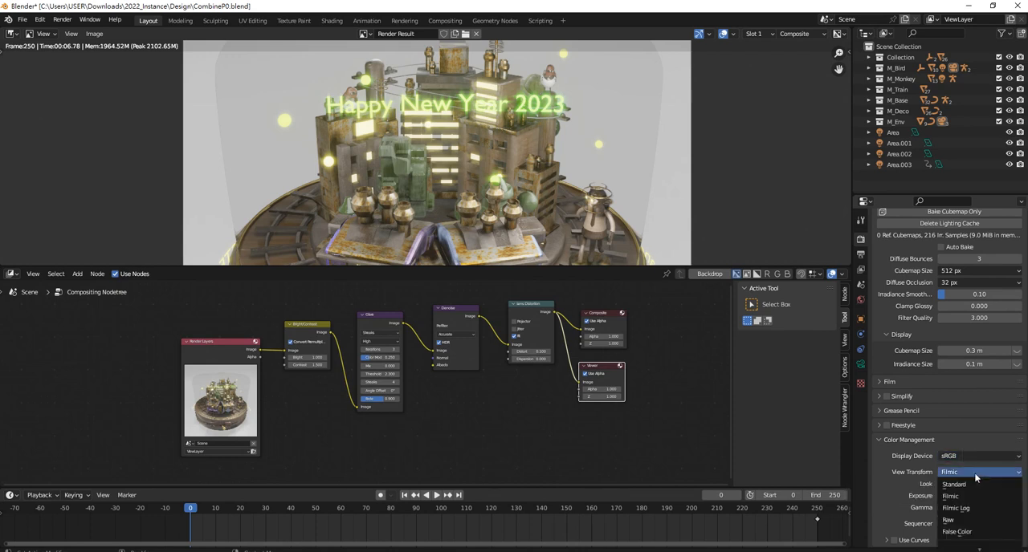
left_click(975, 477)
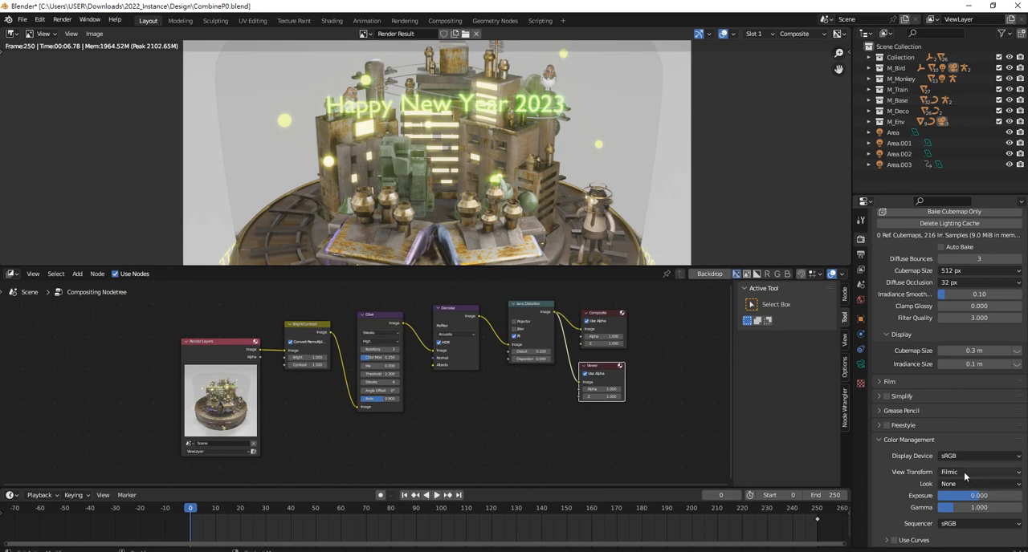
Try the High Contrast look in Color Management and settle on Medium Contrast
left_click(986, 485)
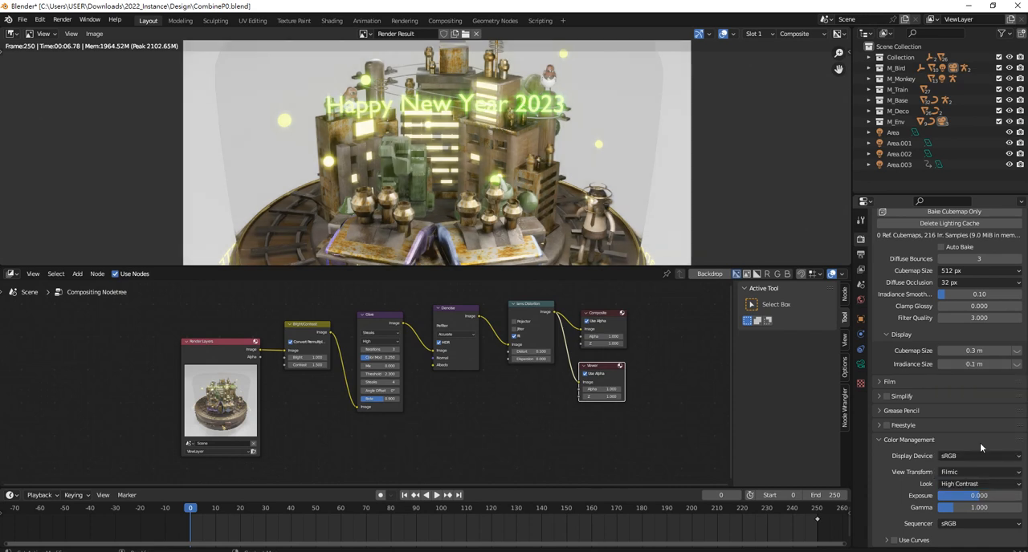
left_click(980, 447)
left_click(1001, 485)
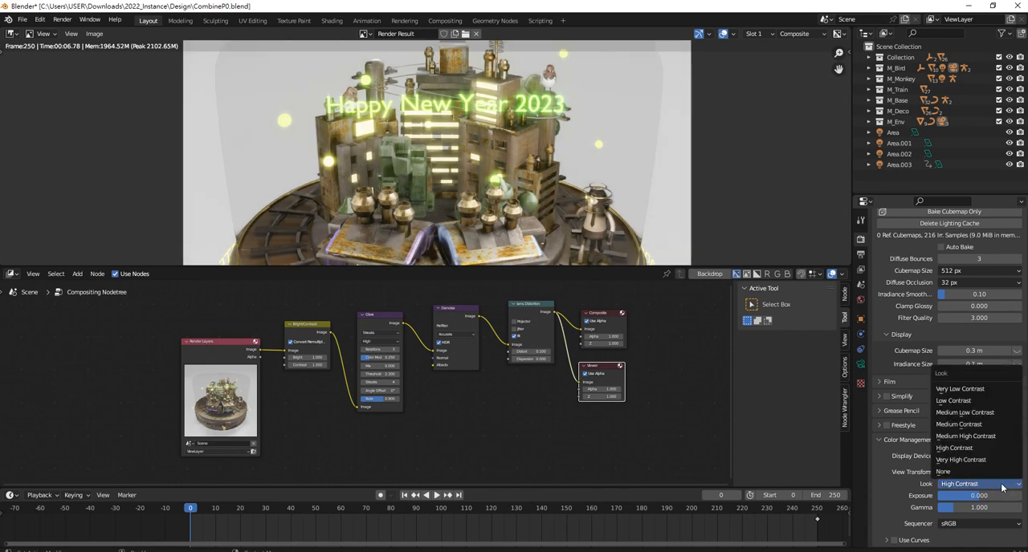
left_click(985, 426)
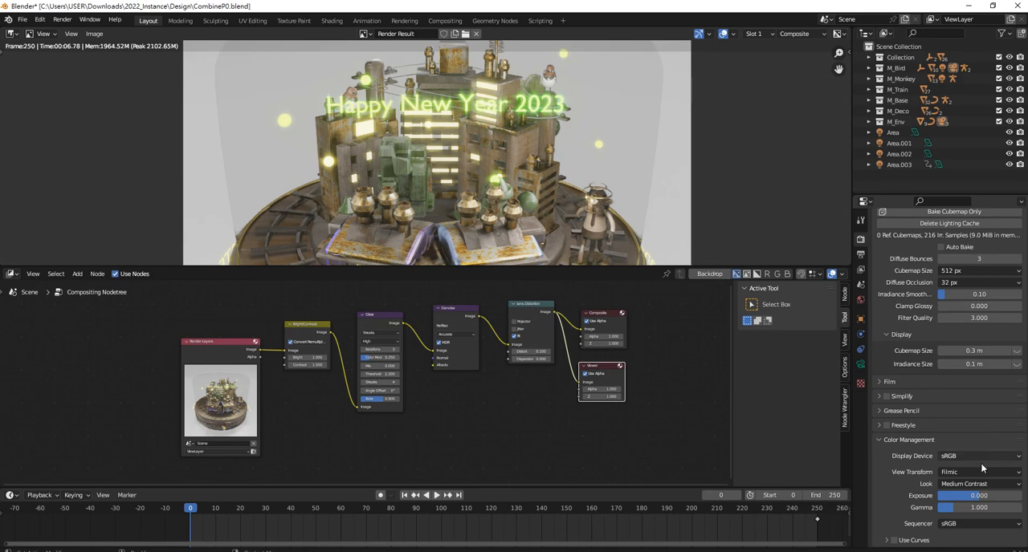
Set the Color Management look to High Contrast and examine its effect on the render
left_click(987, 485)
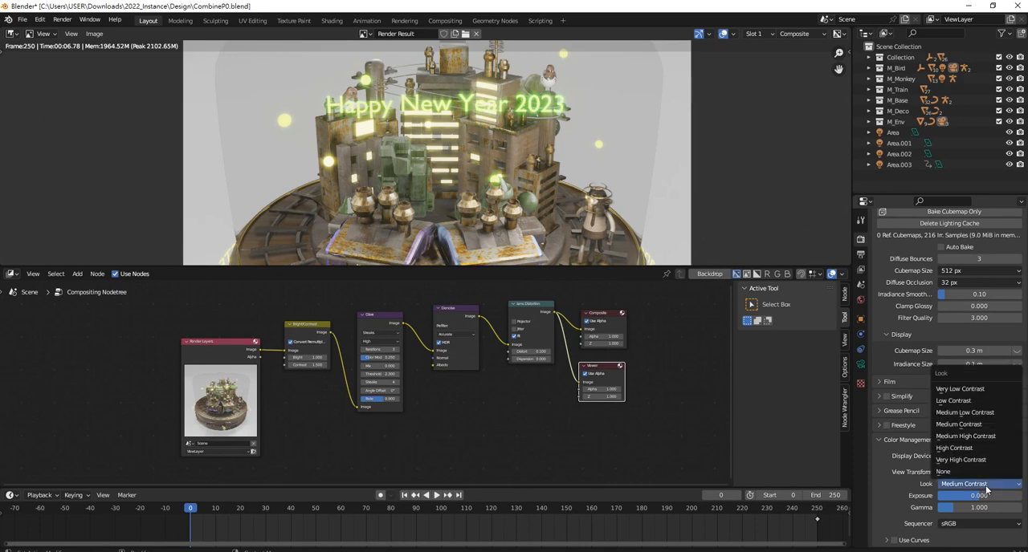
left_click(975, 447)
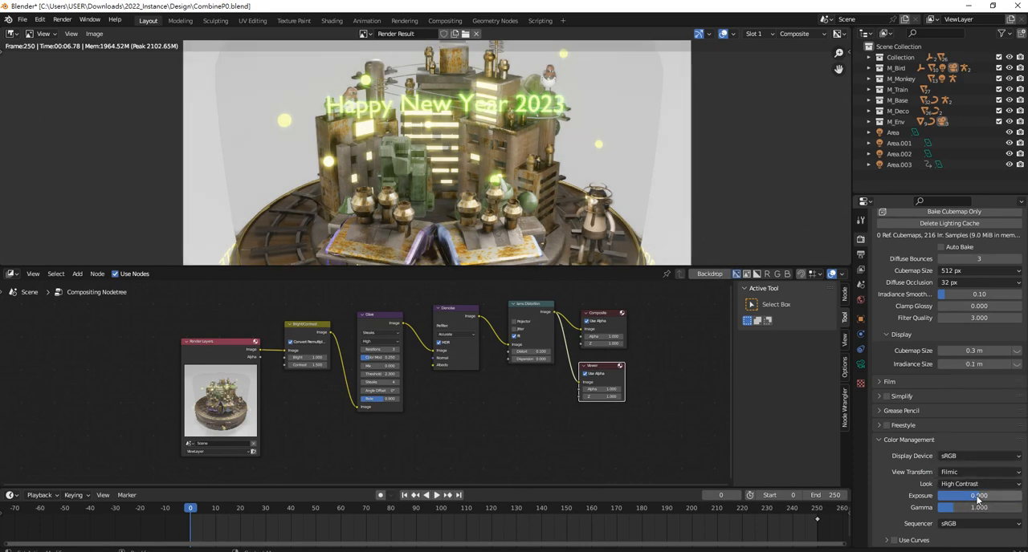
scroll(580, 216, "down", 3)
scroll(542, 171, "up", 3)
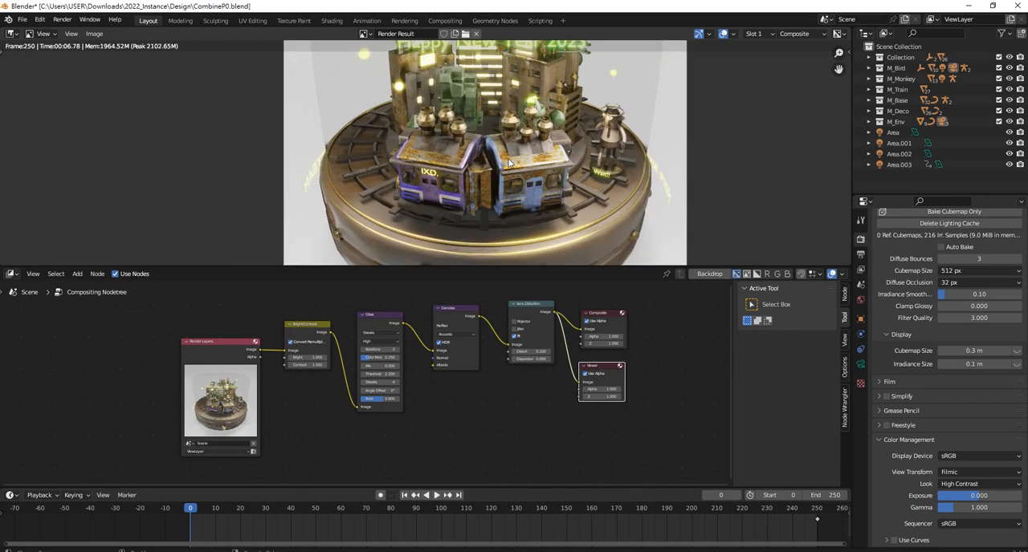
Raise the Color Management exposure to 0.35
left_click_drag(974, 499, 986, 499)
left_click(973, 495)
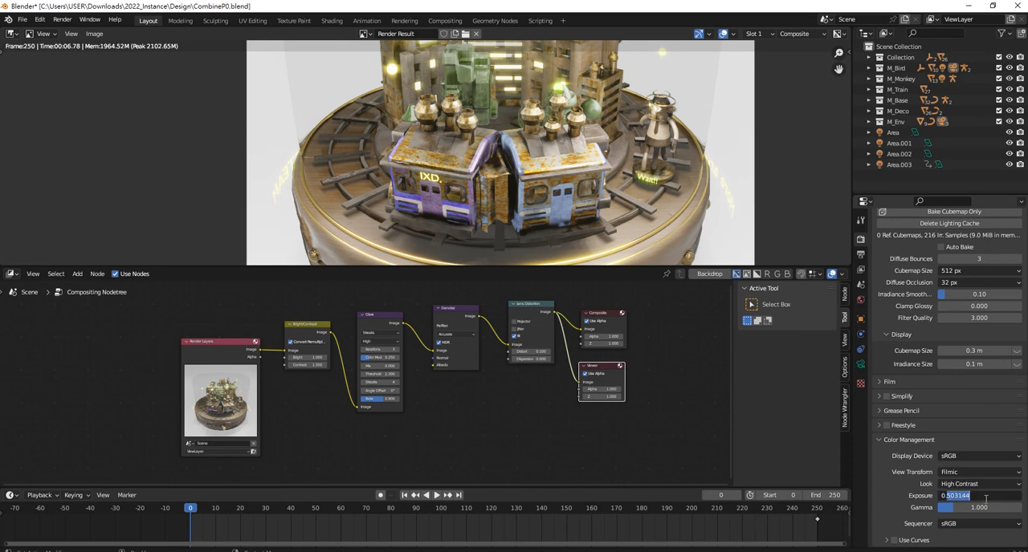
type("35")
key("Return")
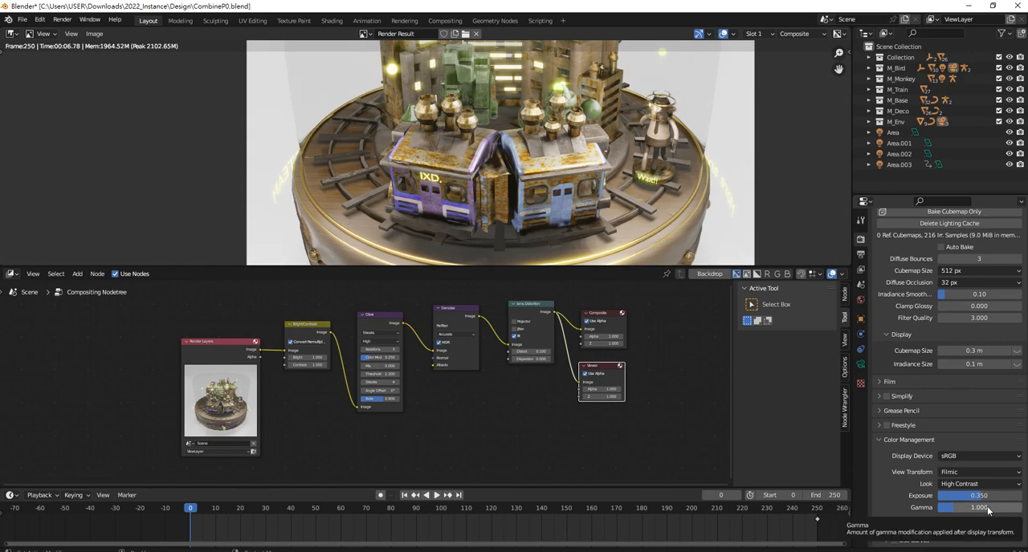
Try a lower gamma, set it to 1.2 instead, and check the rendered city
left_click_drag(983, 514, 953, 511)
double_click(954, 508)
left_click(947, 508)
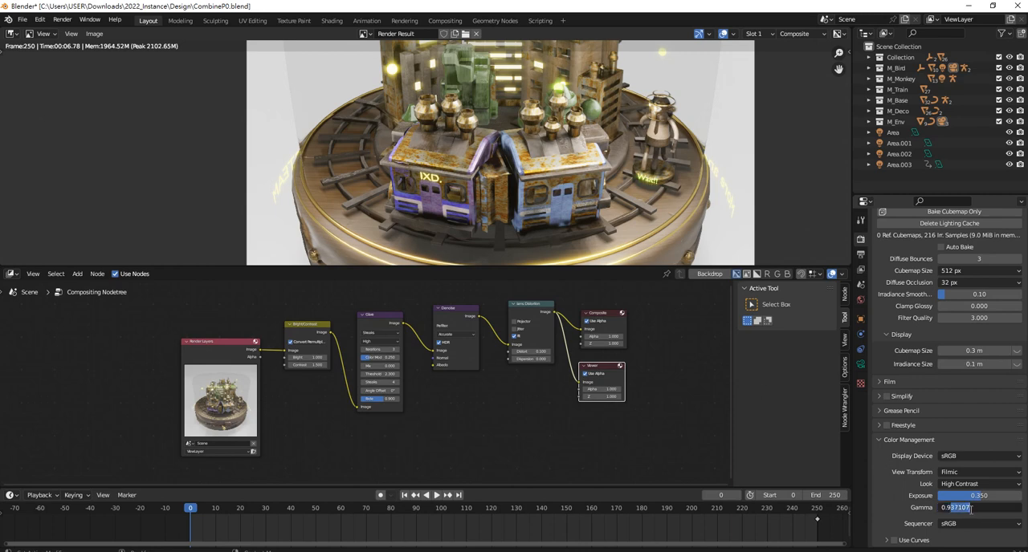
key("ctrl+a")
type("1.2")
key("Return")
scroll(512, 153, "down", 4)
scroll(509, 153, "up", 2)
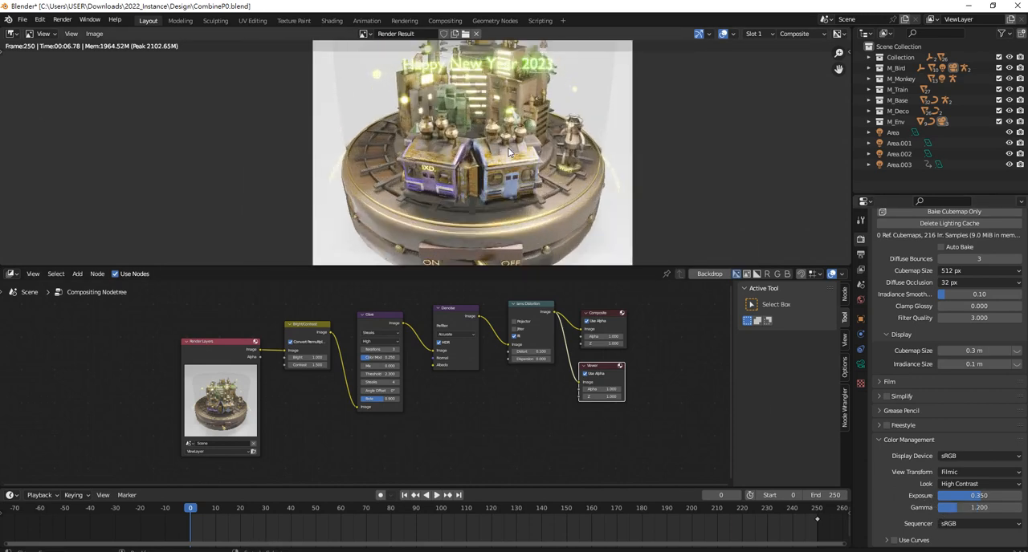
scroll(508, 152, "up", 1)
Set the Color Management gamma to 1.1 and the exposure to 0.3
double_click(959, 507)
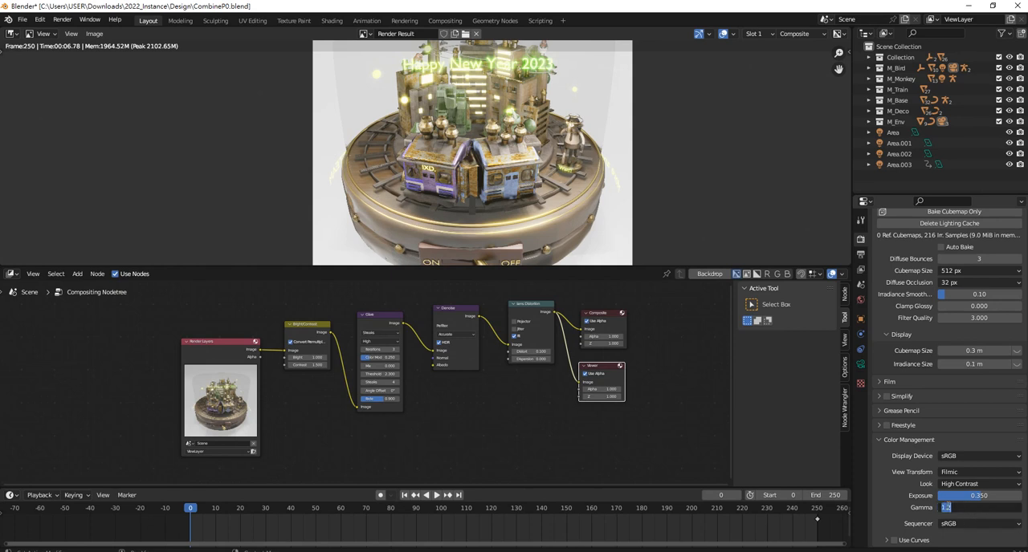
left_click_drag(947, 507, 953, 508)
type("1")
key("Return")
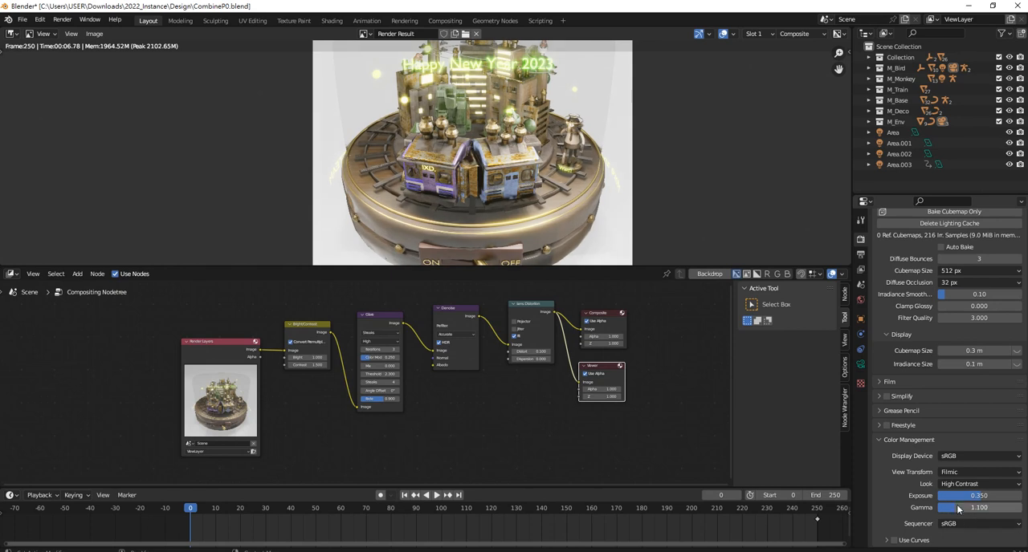
double_click(977, 497)
left_click(968, 497)
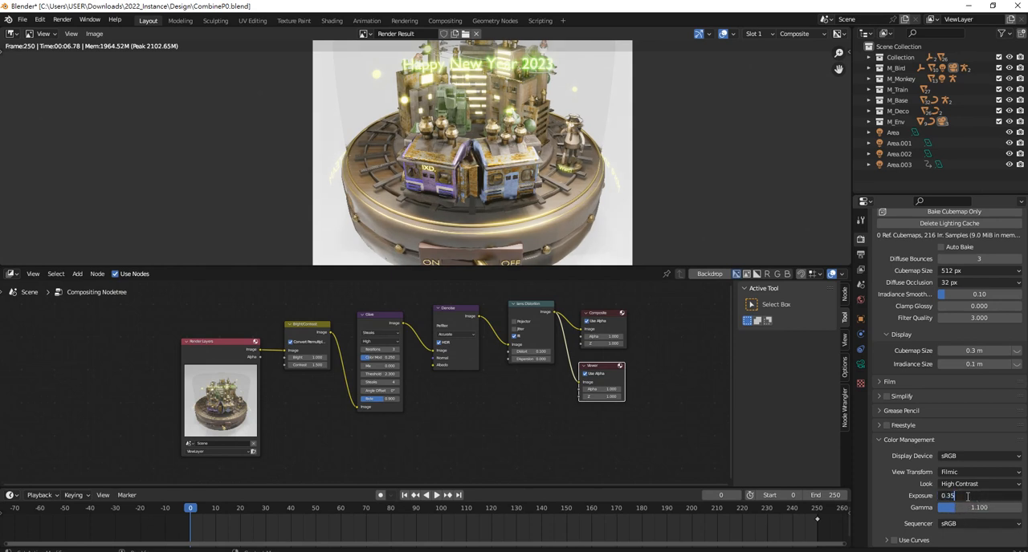
type("0")
key("Return")
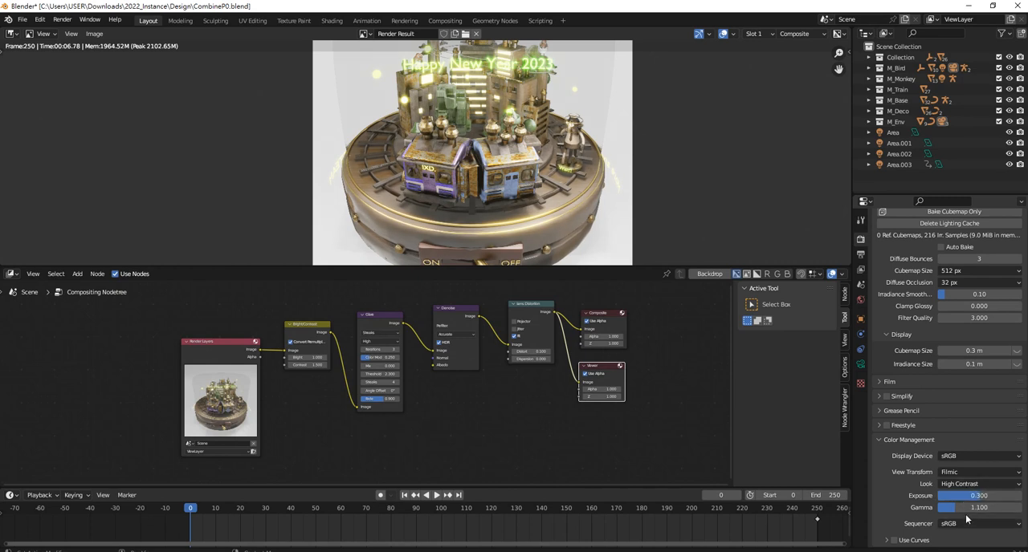
Try reshaping the combined color curve with Use Curves enabled, and switch Use Curves off again
left_click(887, 540)
scroll(901, 478, "down", 2)
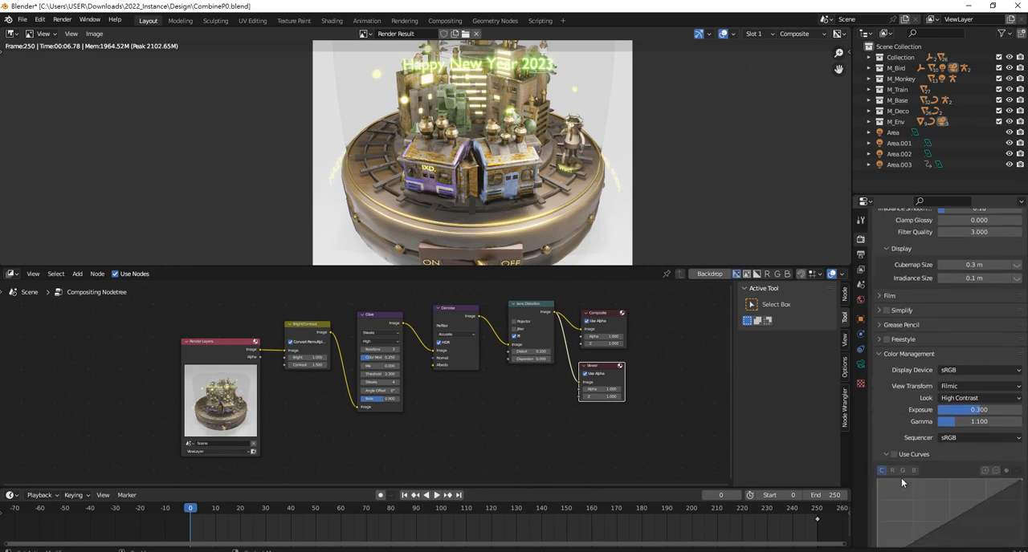
left_click(899, 455)
left_click_drag(969, 508, 940, 528)
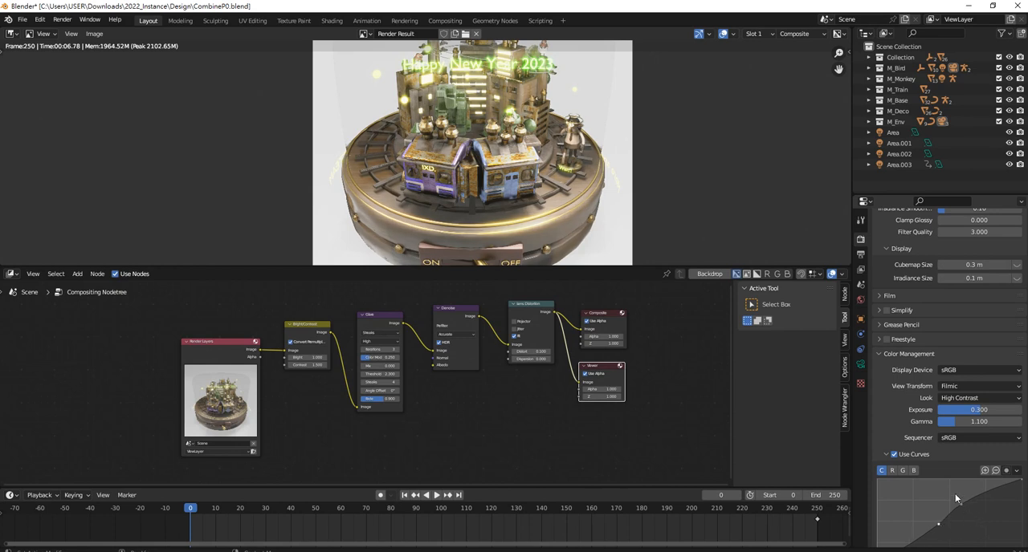
scroll(912, 458, "up", 3)
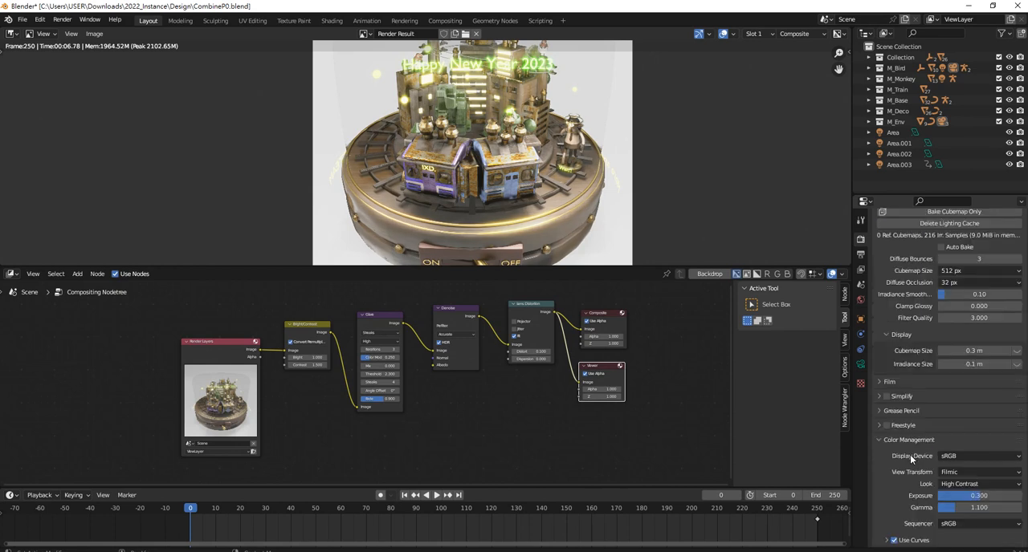
left_click(893, 541)
Set the Bright value of the Bright/Contrast node to 0.8
left_click(678, 406)
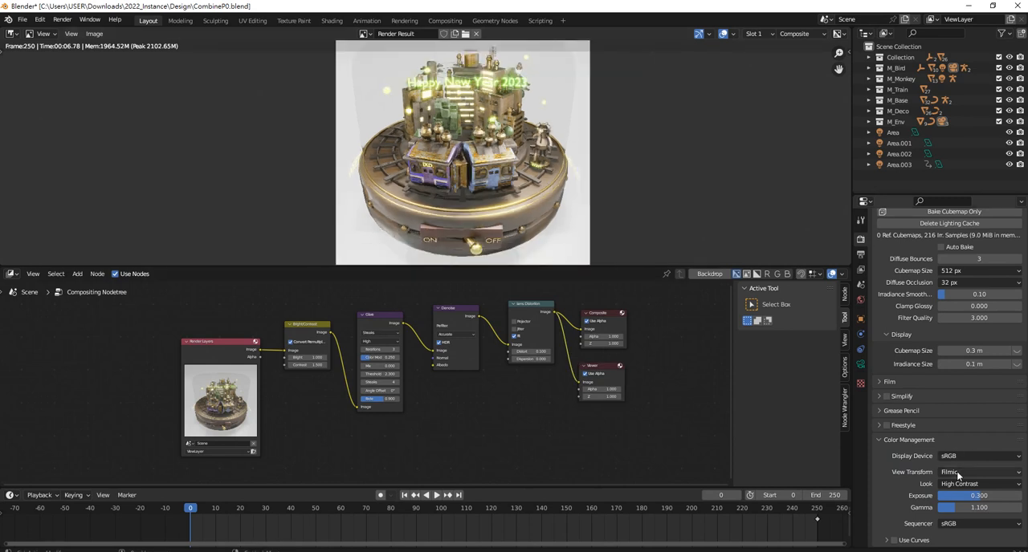
scroll(542, 378, "up", 3)
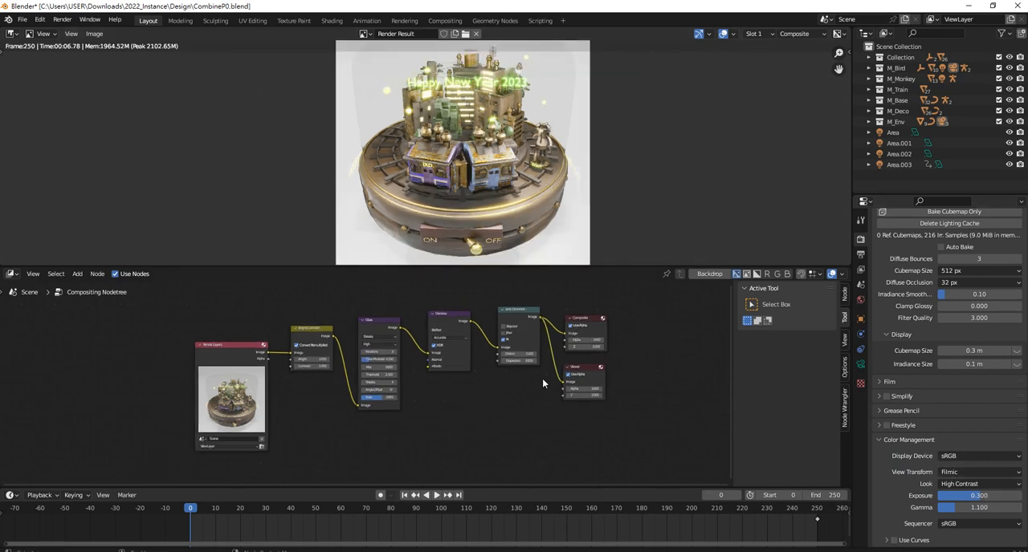
scroll(277, 360, "up", 1)
middle_click_drag(241, 338, 270, 382)
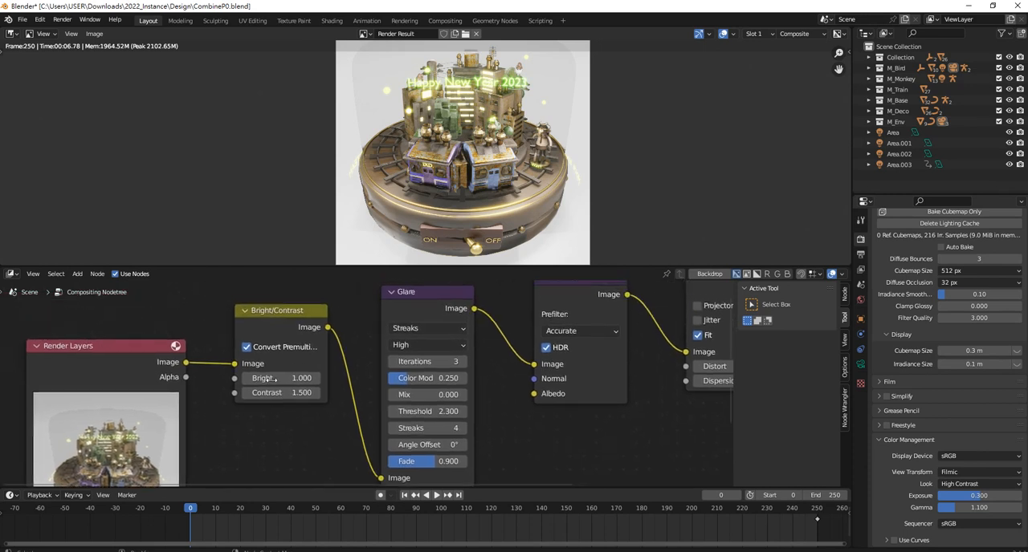
scroll(271, 381, "up", 2)
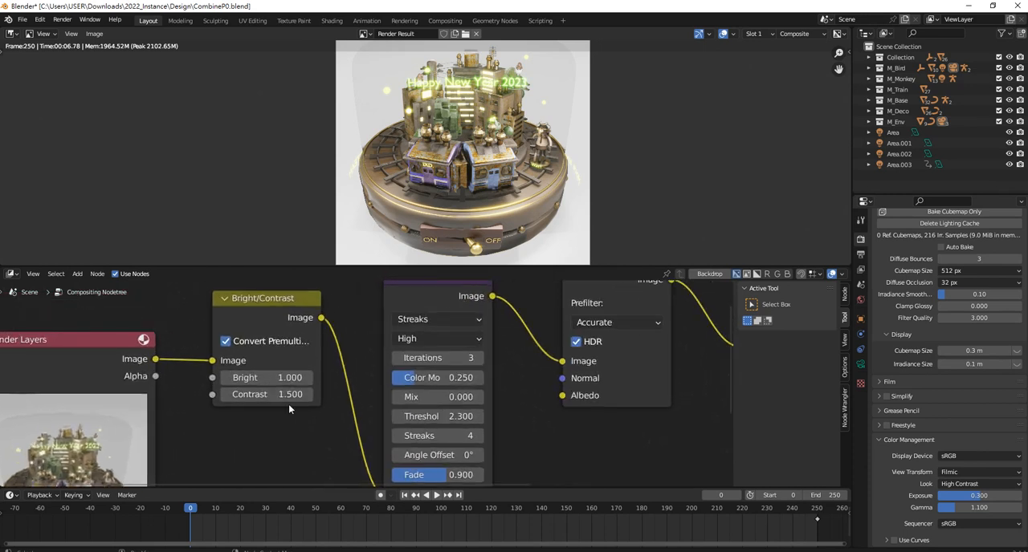
left_click(272, 379)
type("0.")
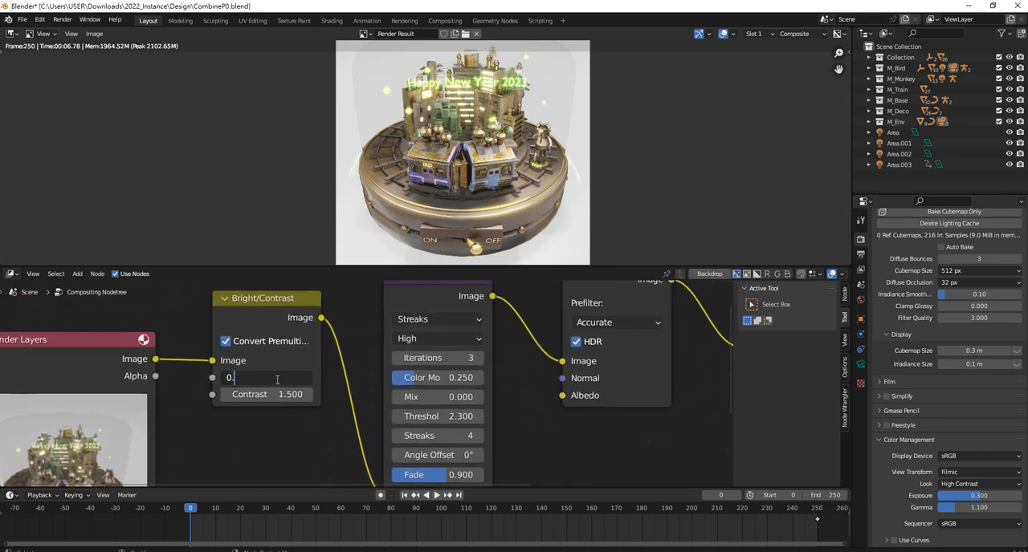
type("8")
key("Return")
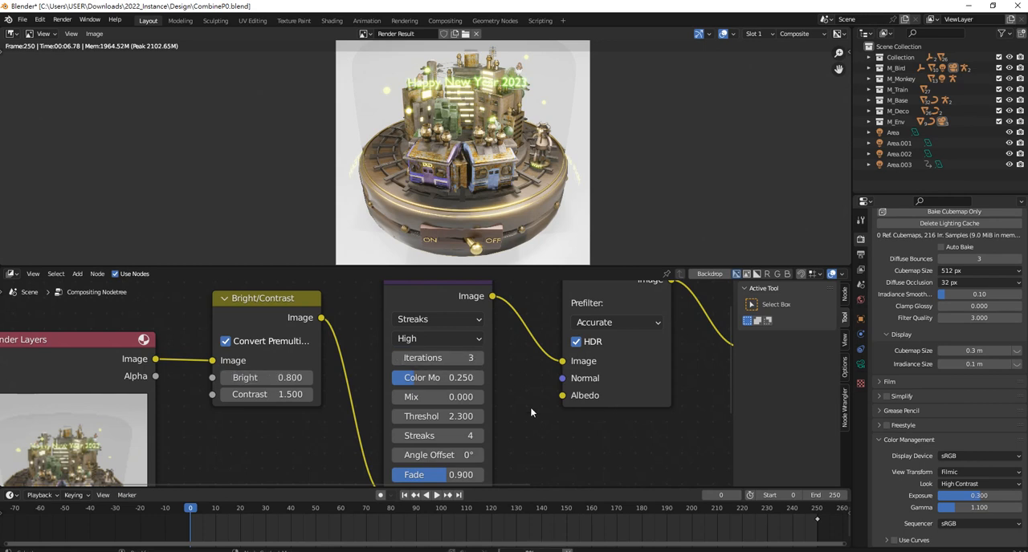
left_click(408, 551)
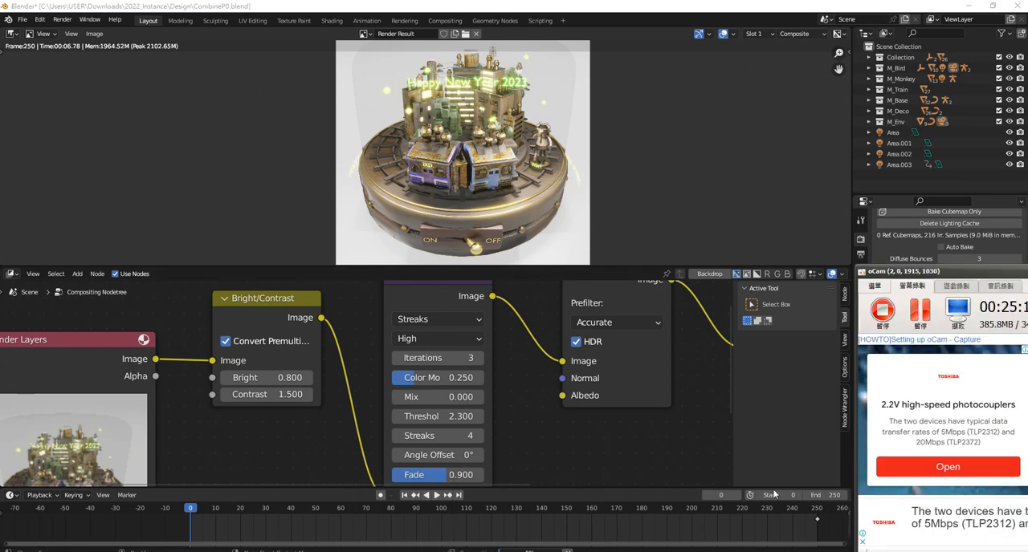
left_click(692, 391)
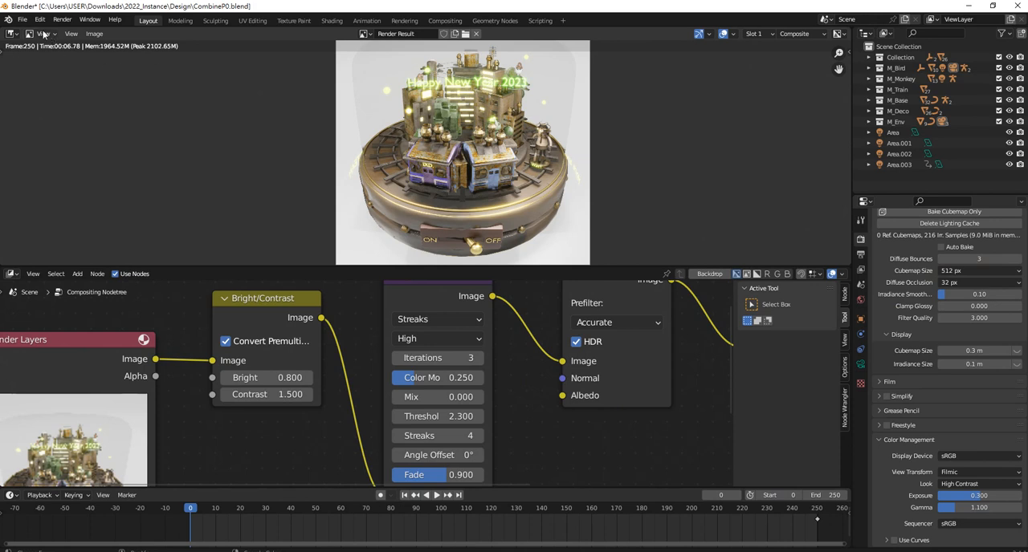
Save the current Blender file
left_click(21, 19)
left_click(48, 88)
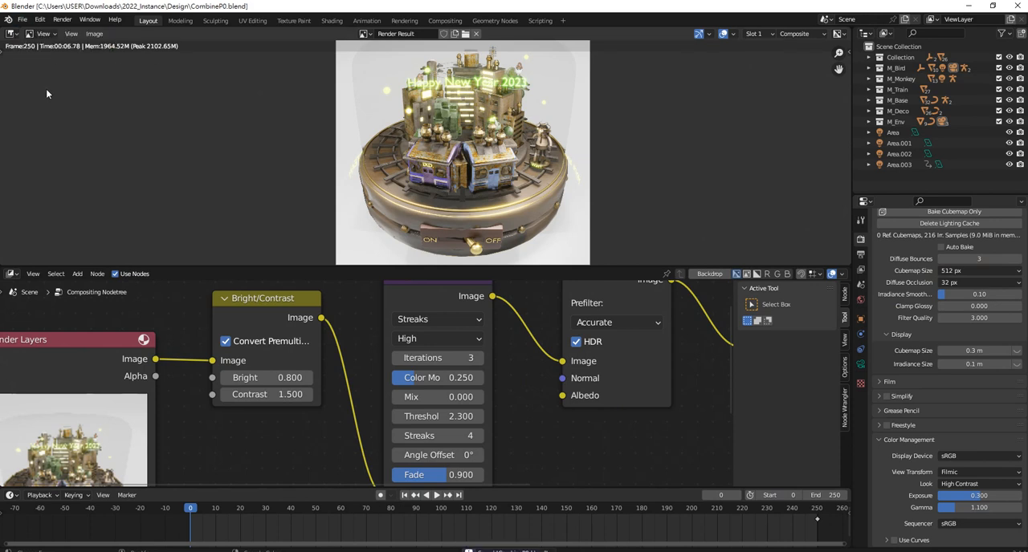
Change the rendered image area to a 3D Viewport and hide the large cylinder enclosing the city
scroll(979, 266, "up", 5)
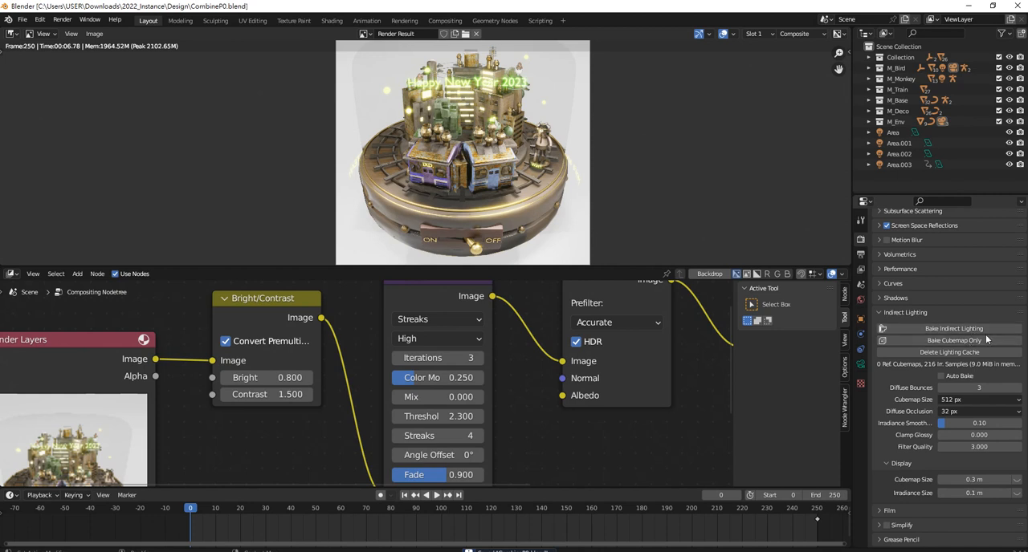
scroll(953, 317, "up", 4)
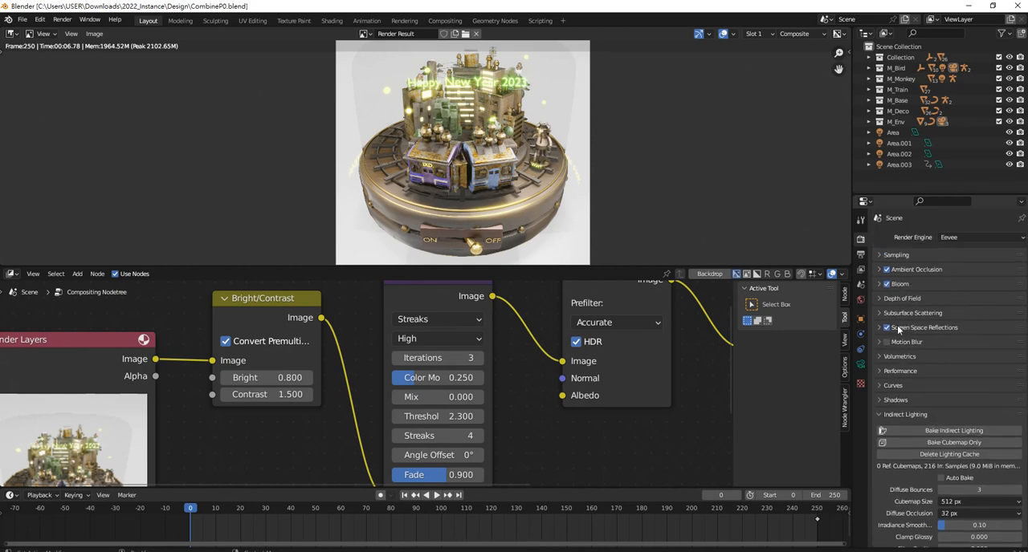
left_click(13, 35)
left_click(32, 63)
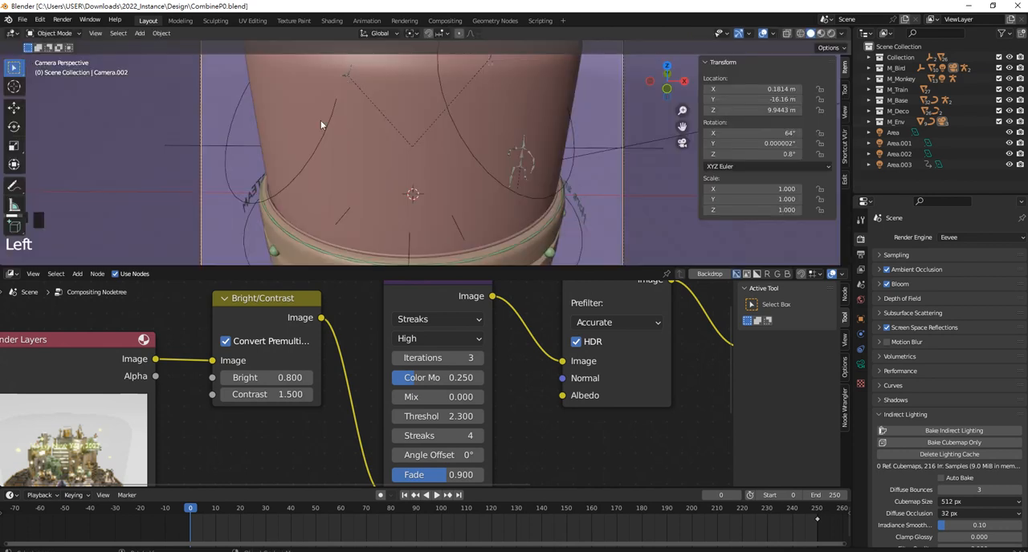
left_click(395, 151)
key("h")
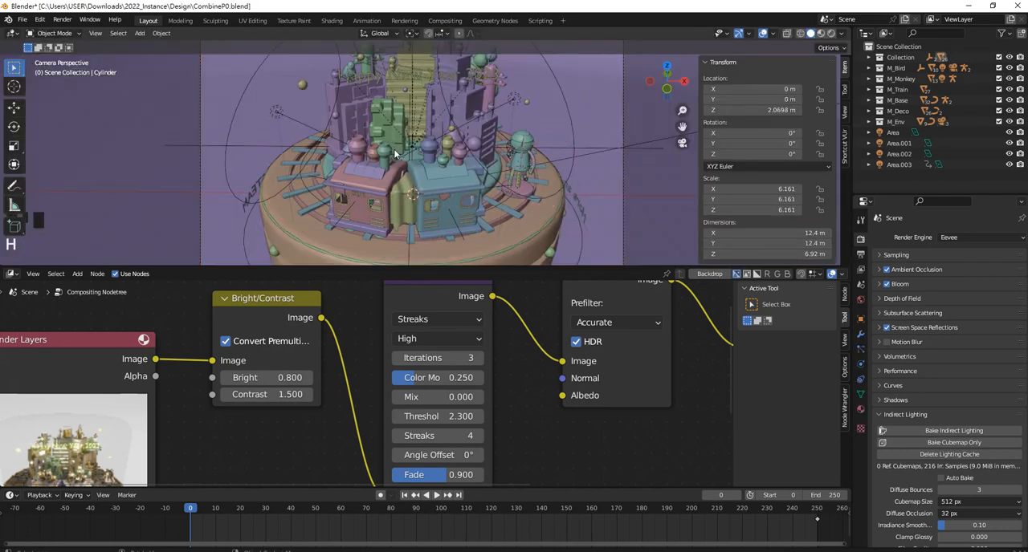
Add an Irradiance Volume light probe and scale it uniformly to about 5.575 around the city model
key("shift+a")
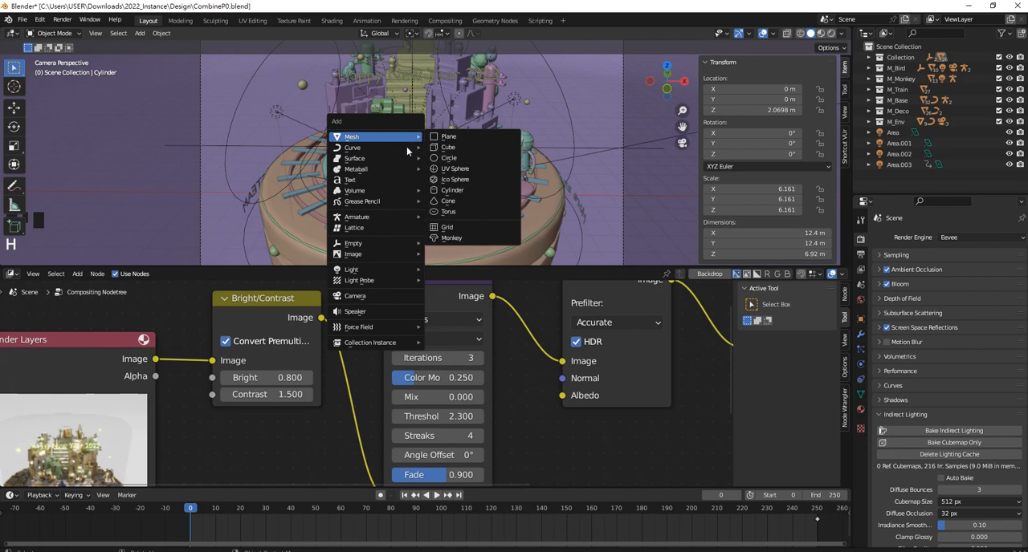
mouse_move(386, 330)
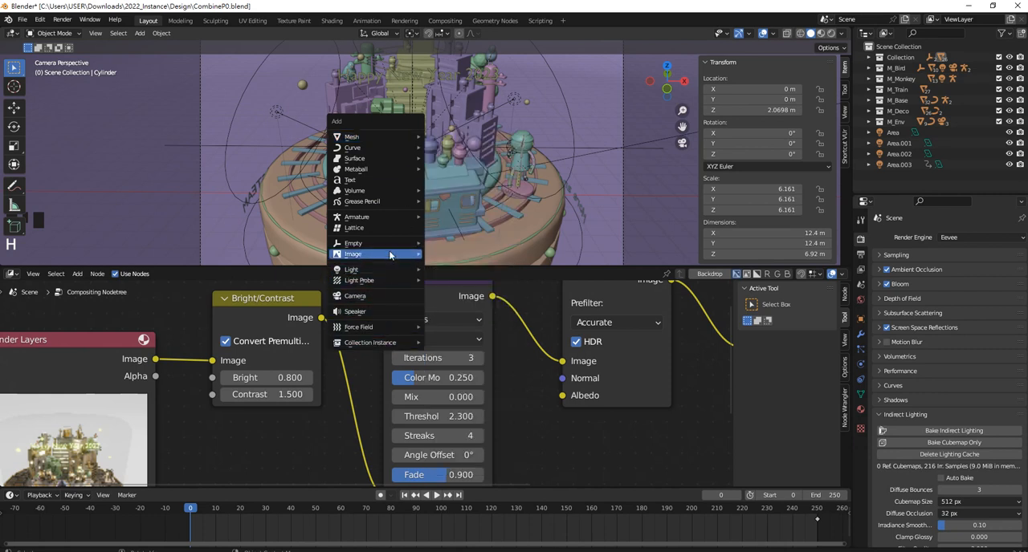
mouse_move(392, 280)
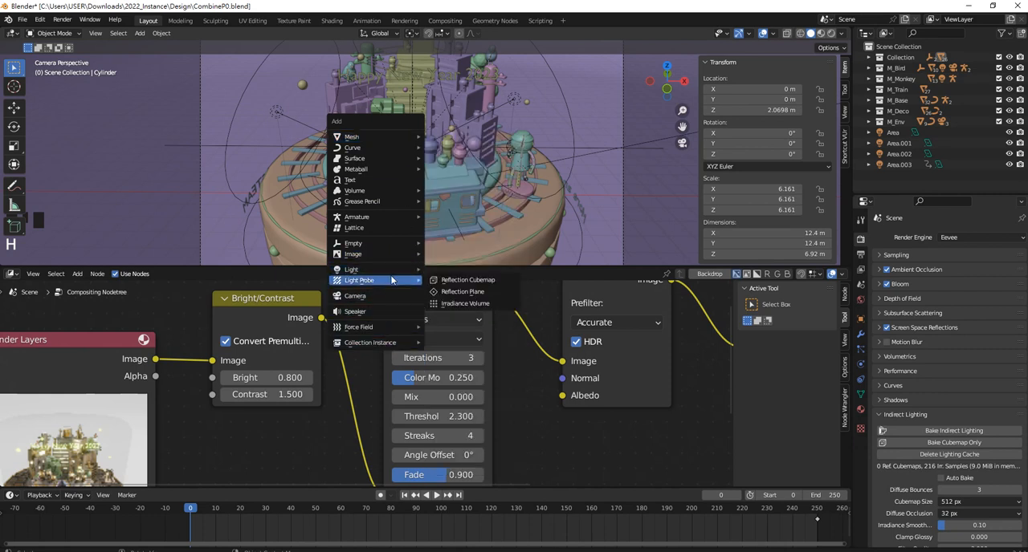
left_click(494, 304)
key("s")
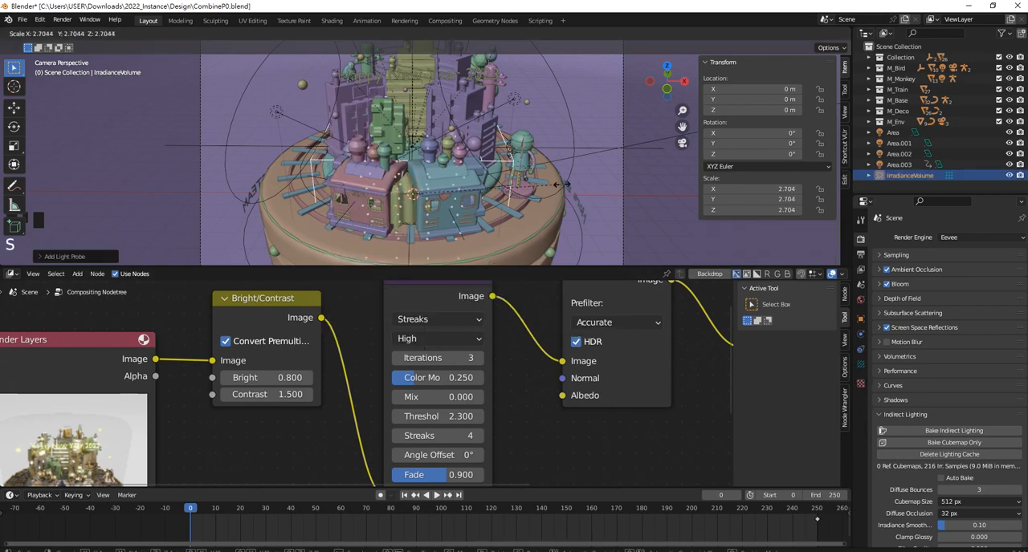
left_click(562, 184)
key("s")
left_click(524, 172)
Raise the irradiance volume along Z to about 2.42 m and delete the existing lighting cache
scroll(482, 165, "down", 3)
middle_click_drag(470, 161, 402, 149)
scroll(444, 153, "down", 3)
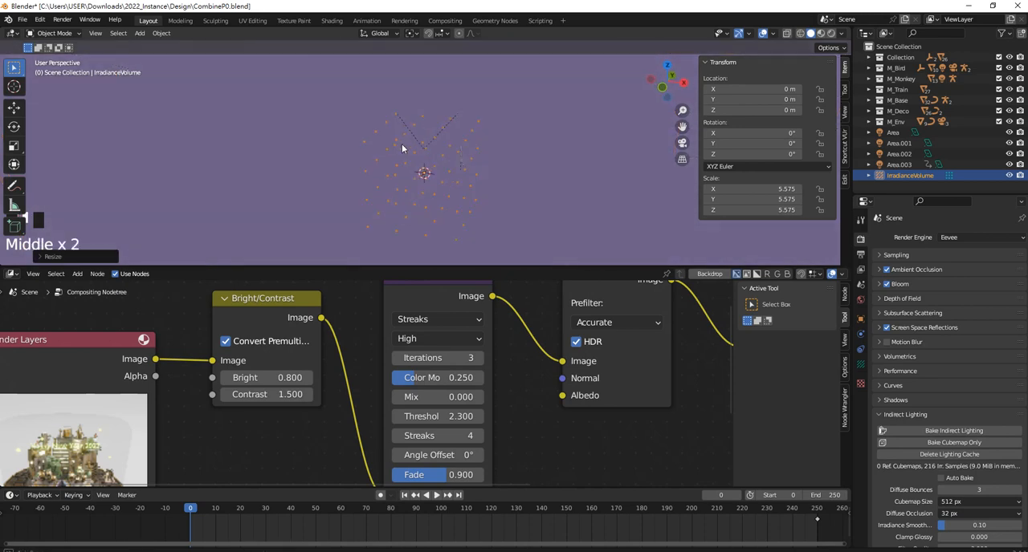
left_click(14, 107)
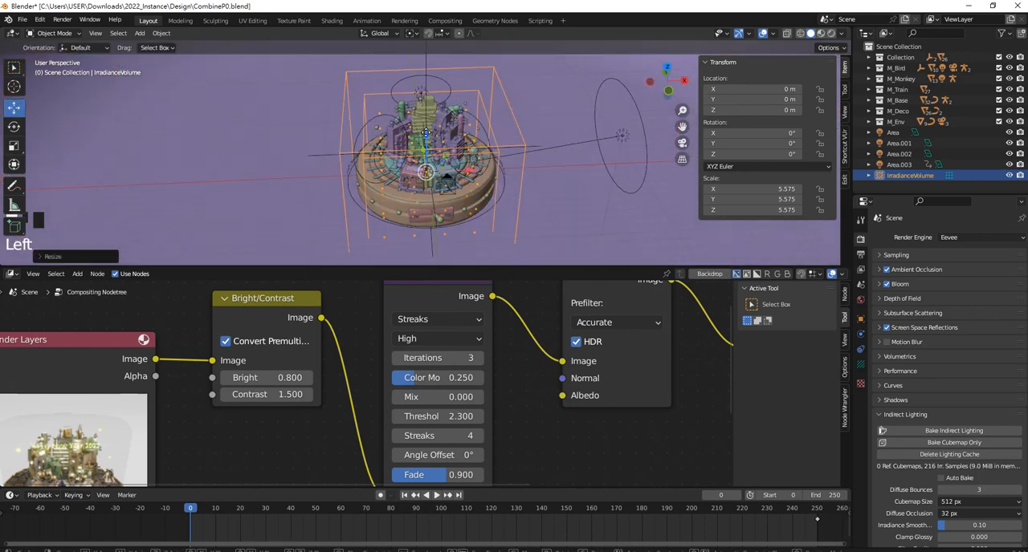
left_click_drag(430, 133, 430, 112)
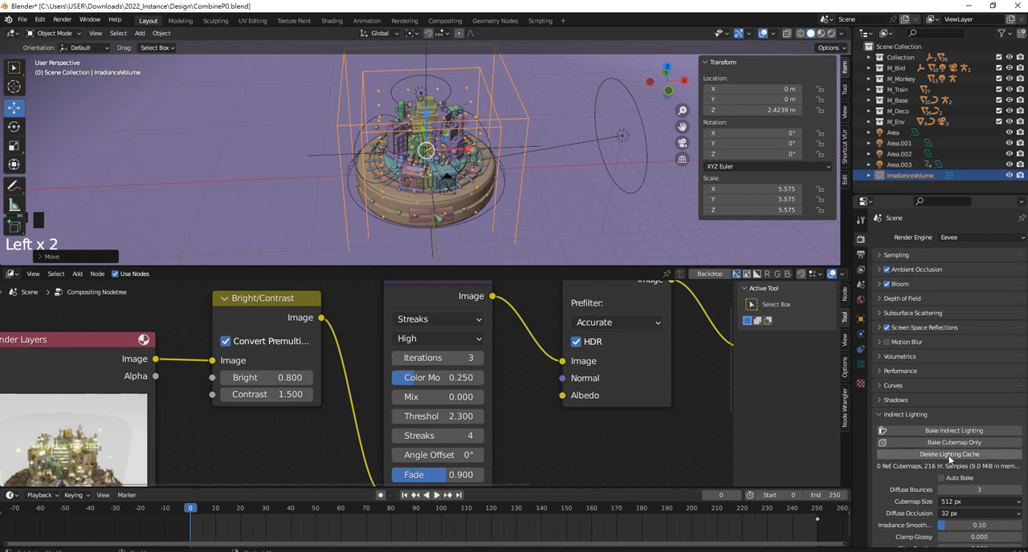
left_click(950, 459)
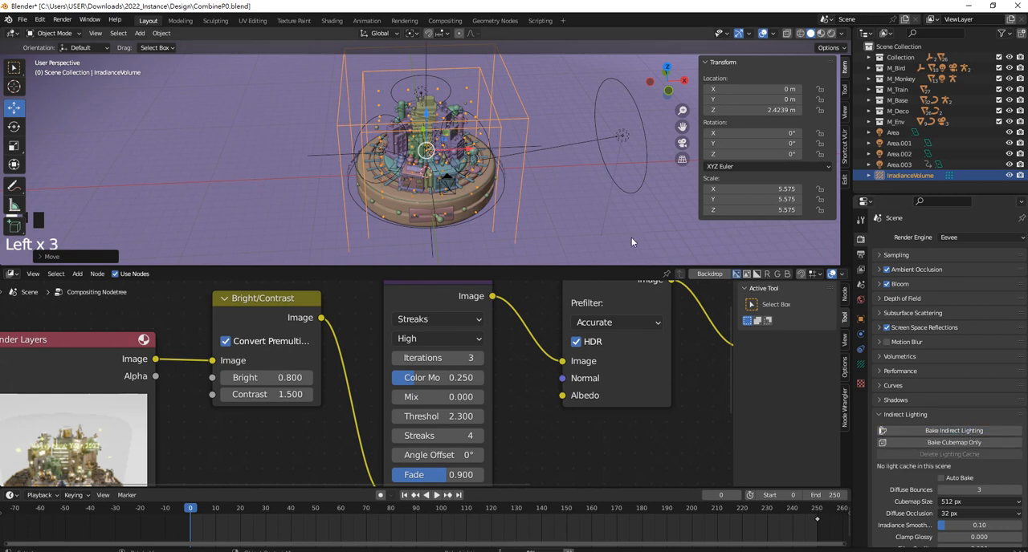
Bake the scene's indirect lighting and unhide the large cylinder enclosing the city
left_click(380, 120)
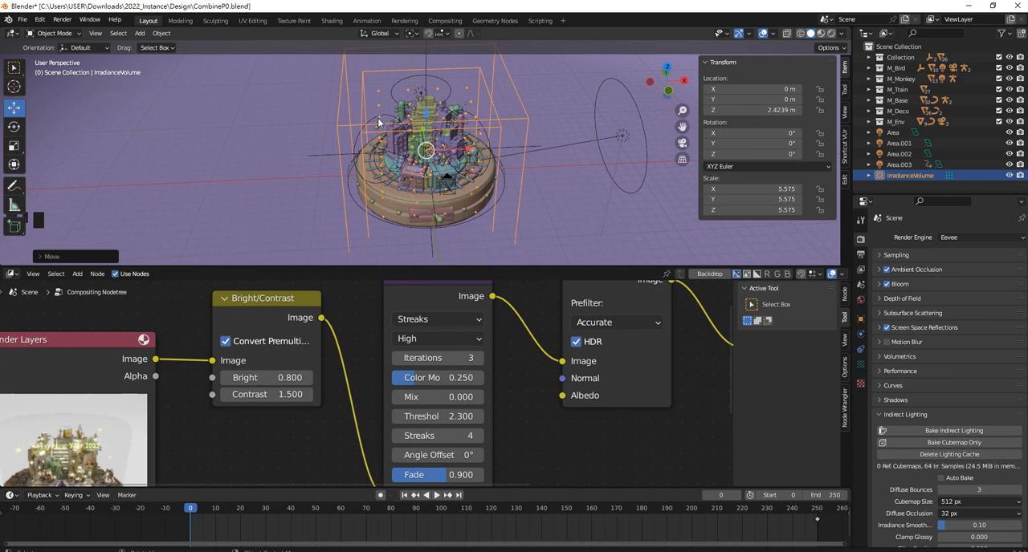
middle_click_drag(526, 179, 516, 172)
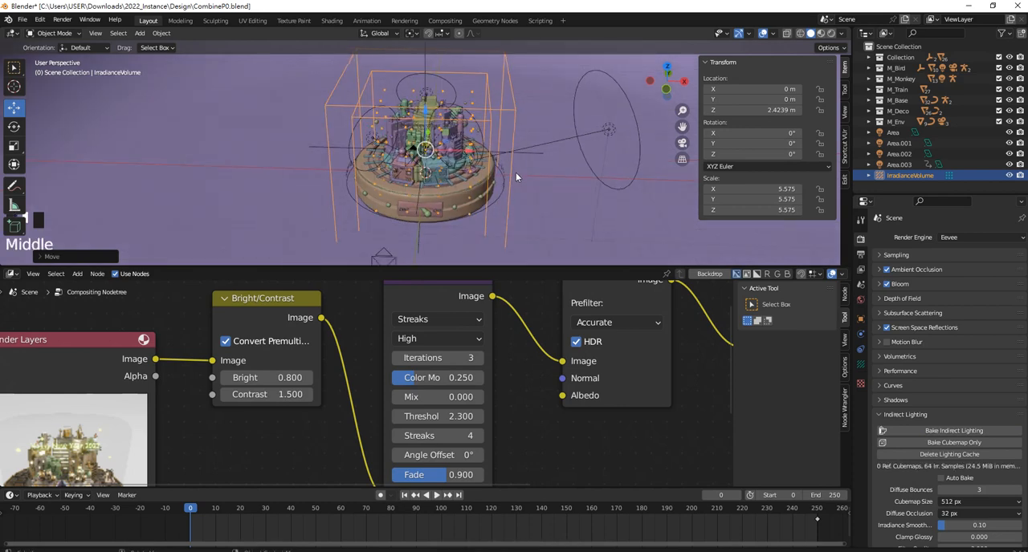
key("alt+h")
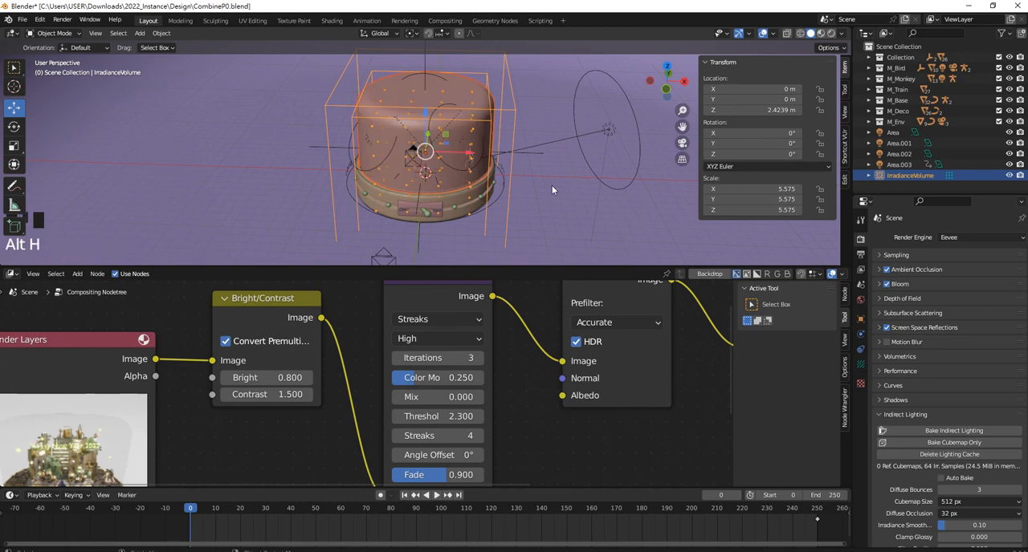
Make Camera.002 the active scene camera and view the city through it in rendered shading
middle_click_drag(539, 194, 482, 172)
left_click(266, 142)
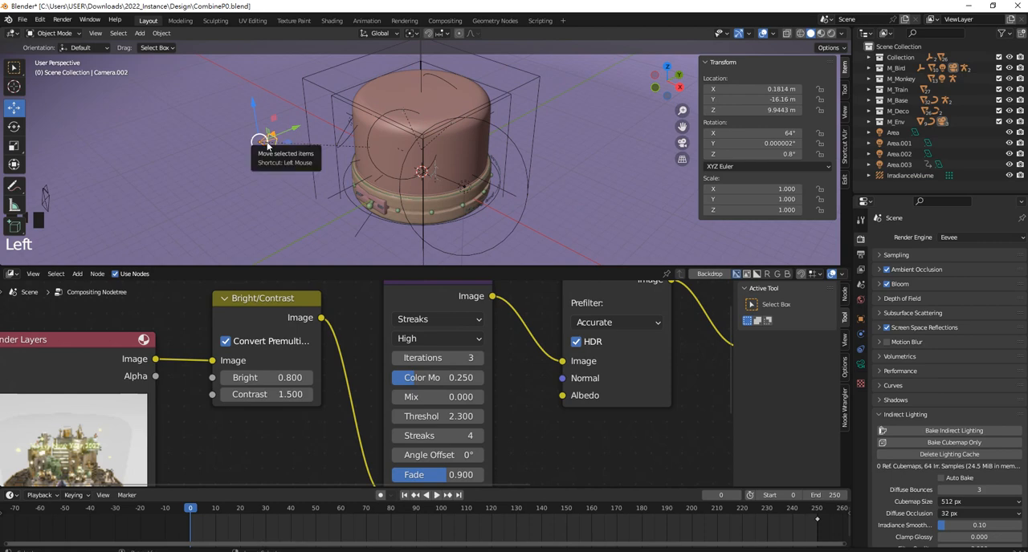
key("ctrl+KP_0")
scroll(440, 148, "up", 2)
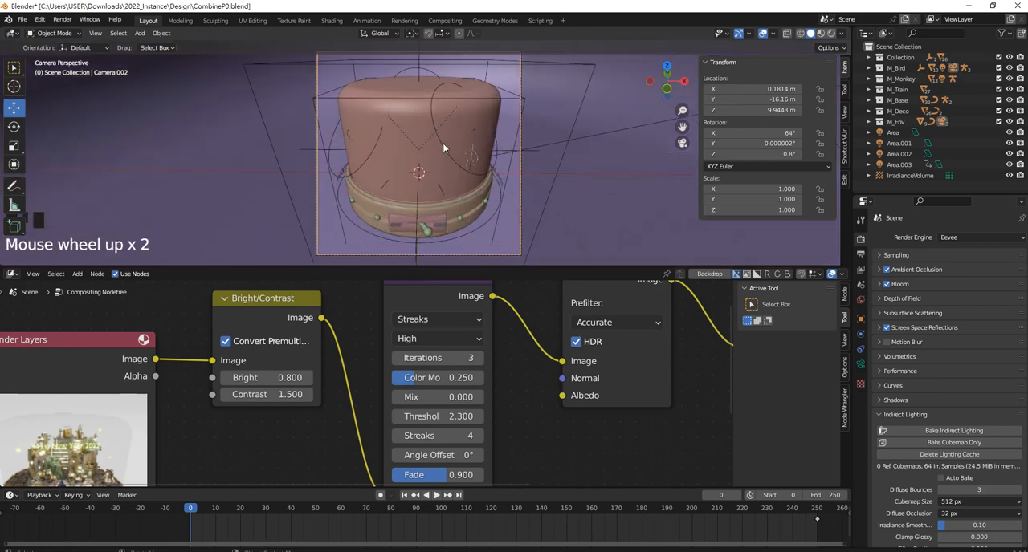
key("z")
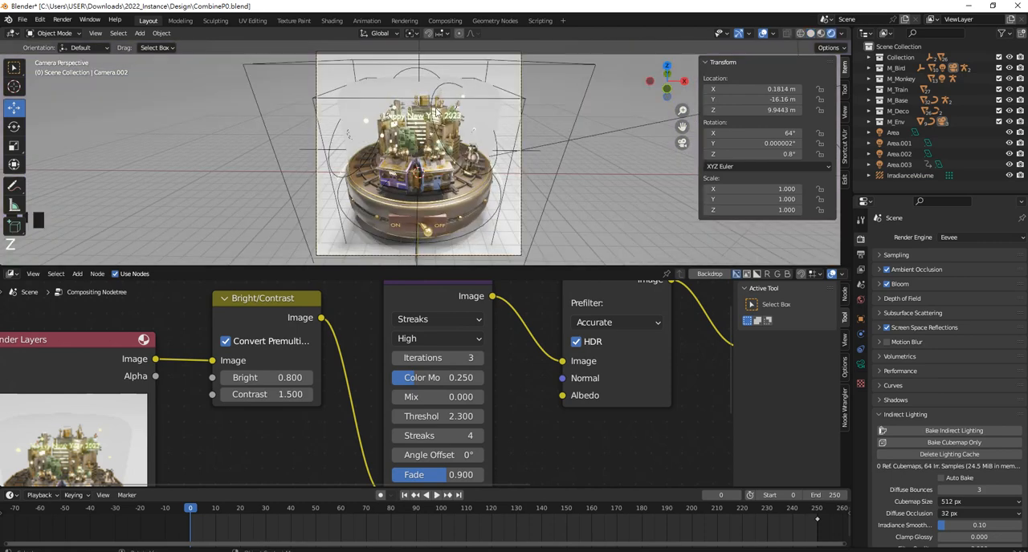
scroll(488, 111, "up", 1)
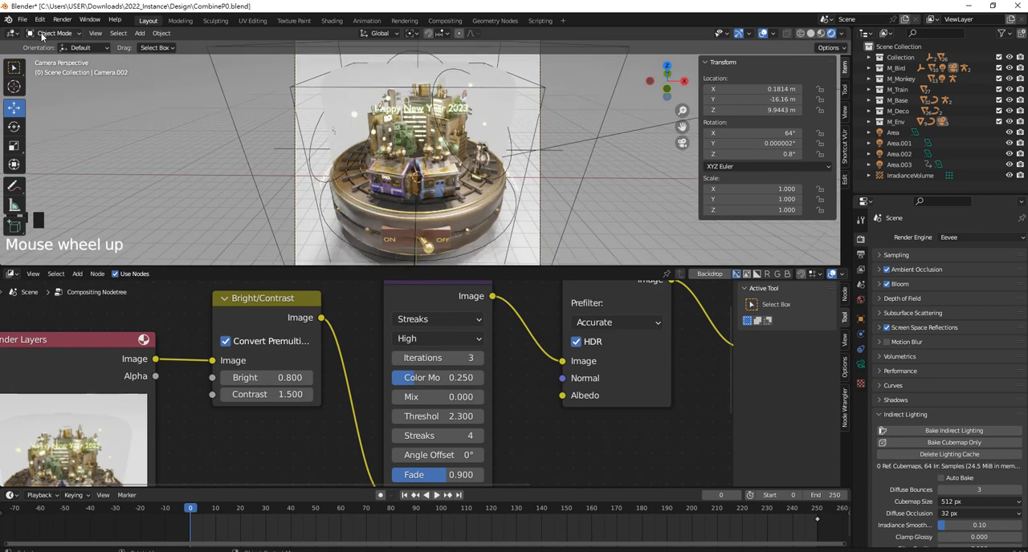
Change the 3D Viewport area to an Image Editor showing the render result
left_click(15, 33)
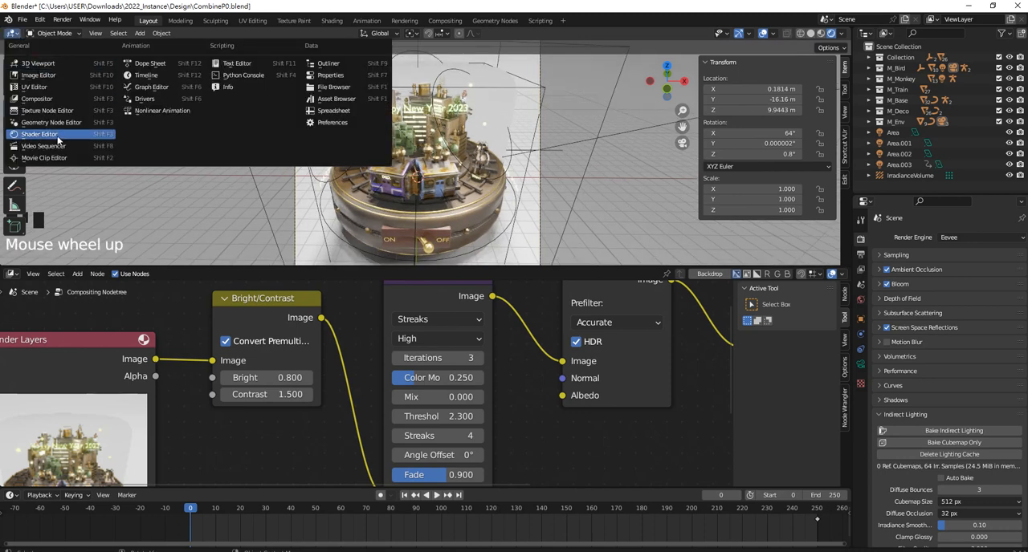
left_click(55, 74)
scroll(502, 88, "up", 3)
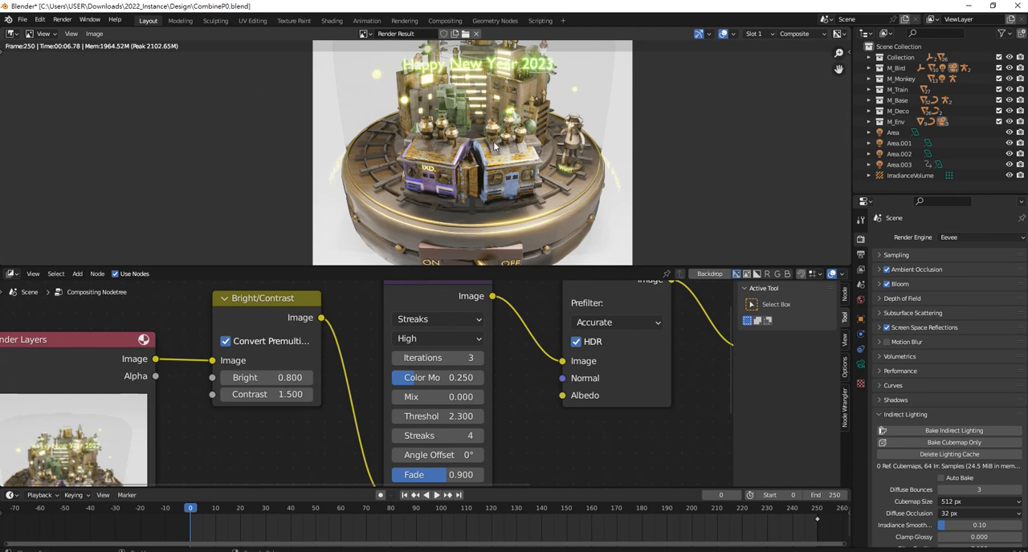
scroll(968, 443, "down", 7)
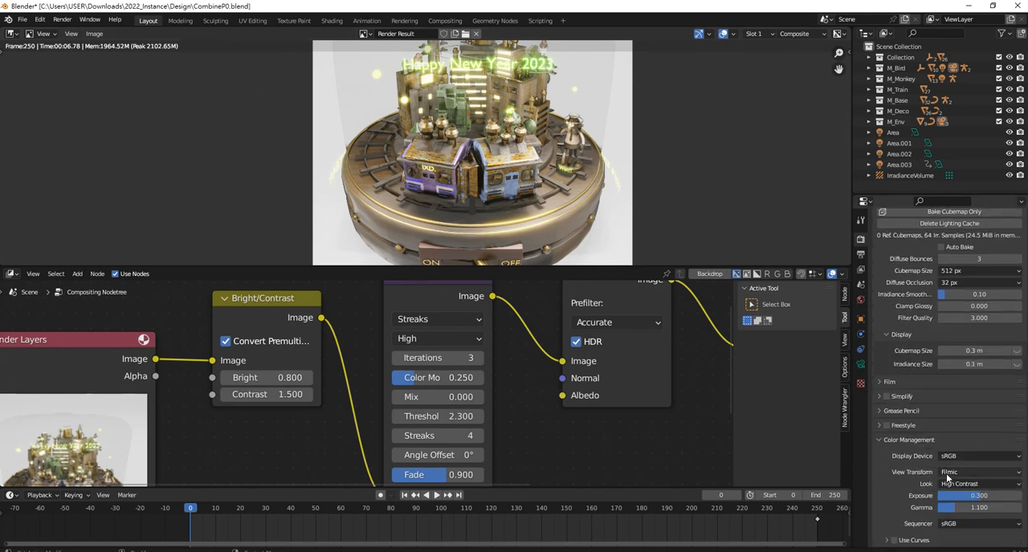
scroll(881, 440, "up", 5)
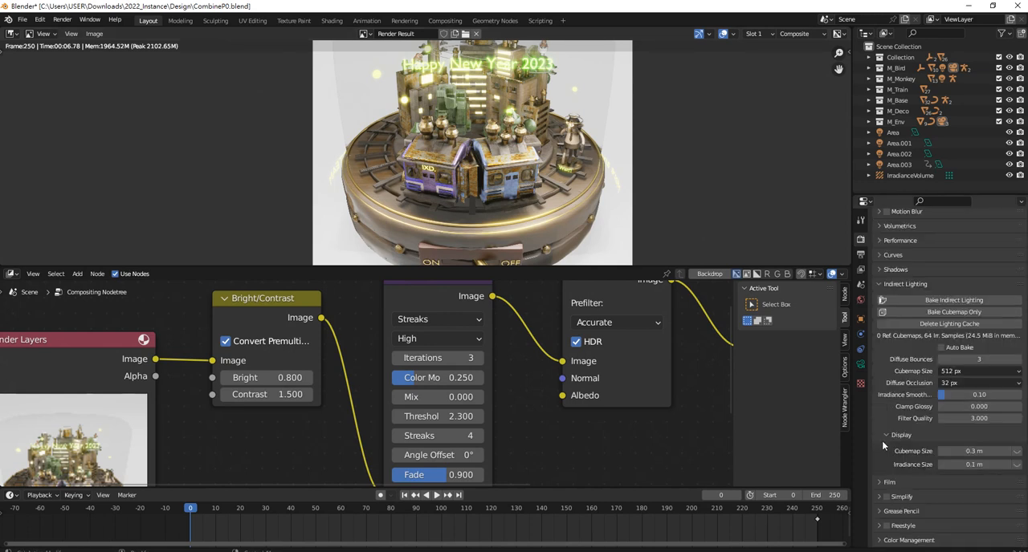
left_click(862, 255)
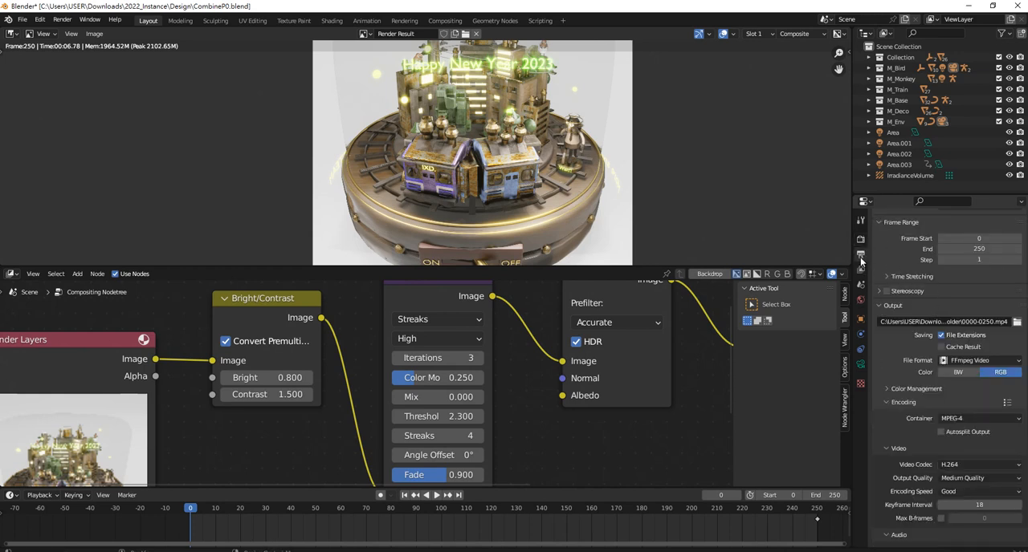
scroll(896, 257, "up", 5)
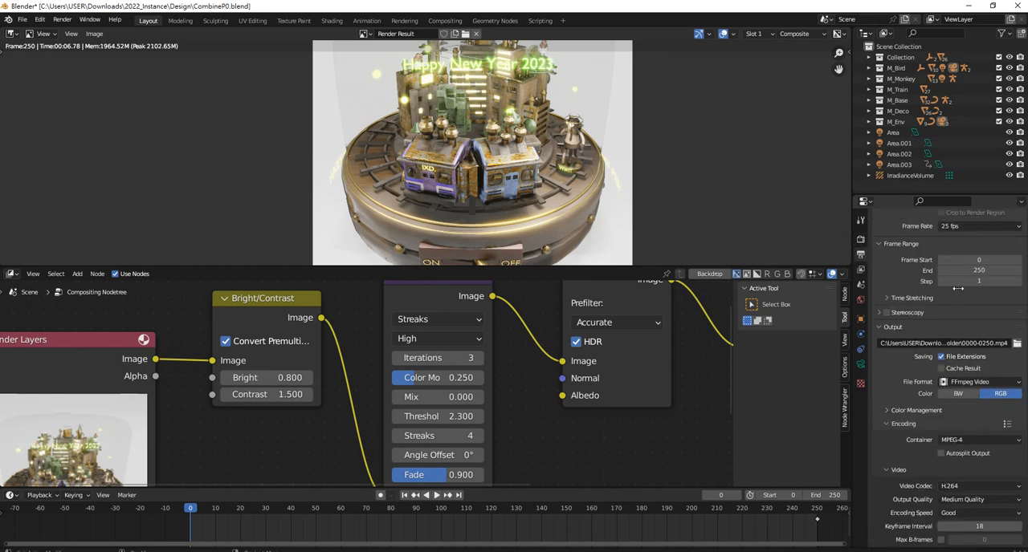
left_click(861, 241)
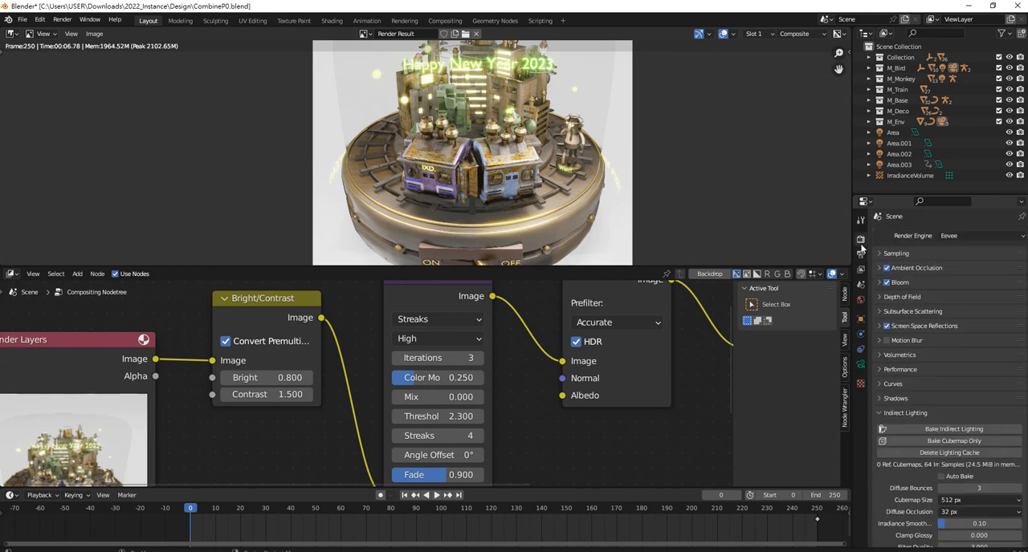
Set the render output file name to 0000-0251.mp4 in the New Folder directory
left_click(860, 256)
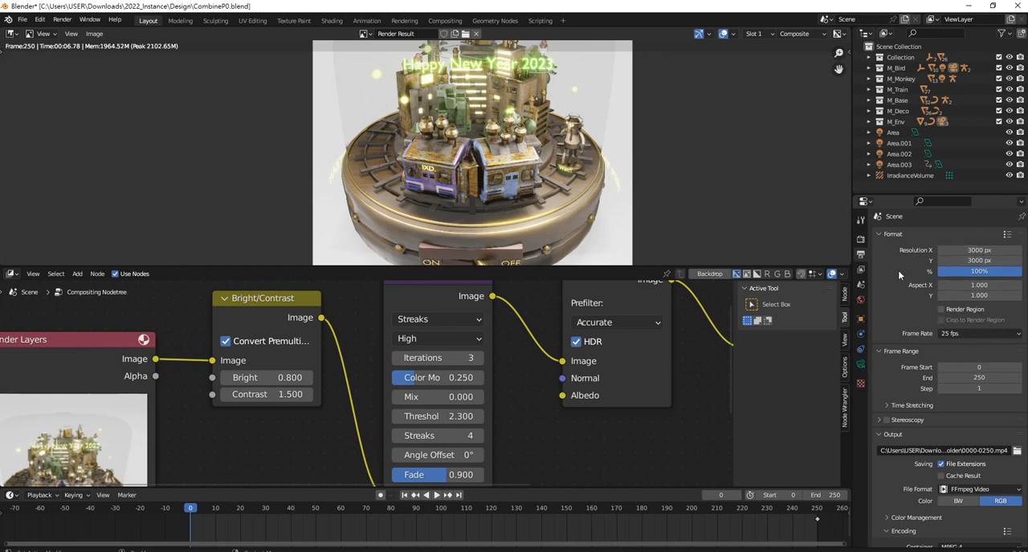
scroll(949, 367, "down", 7)
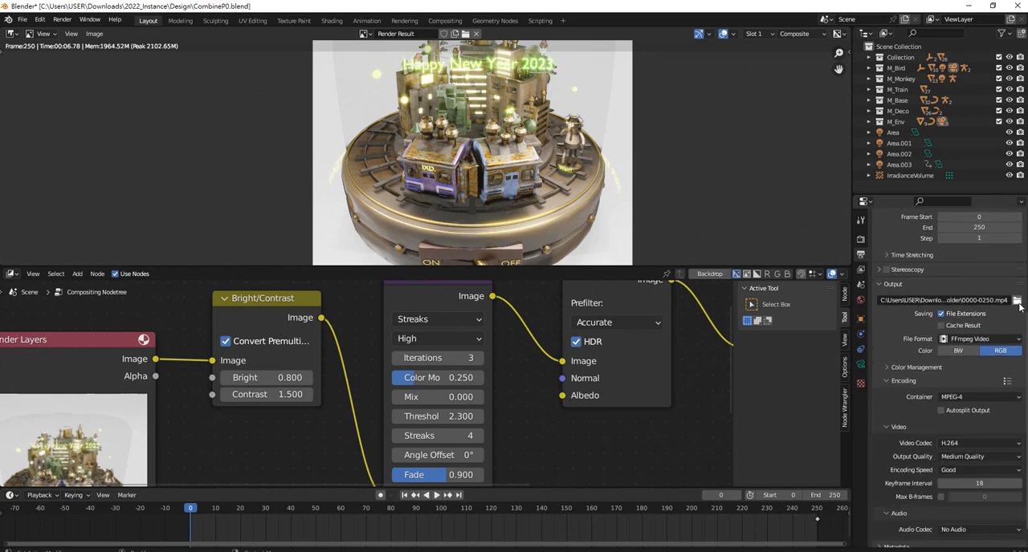
left_click(1018, 302)
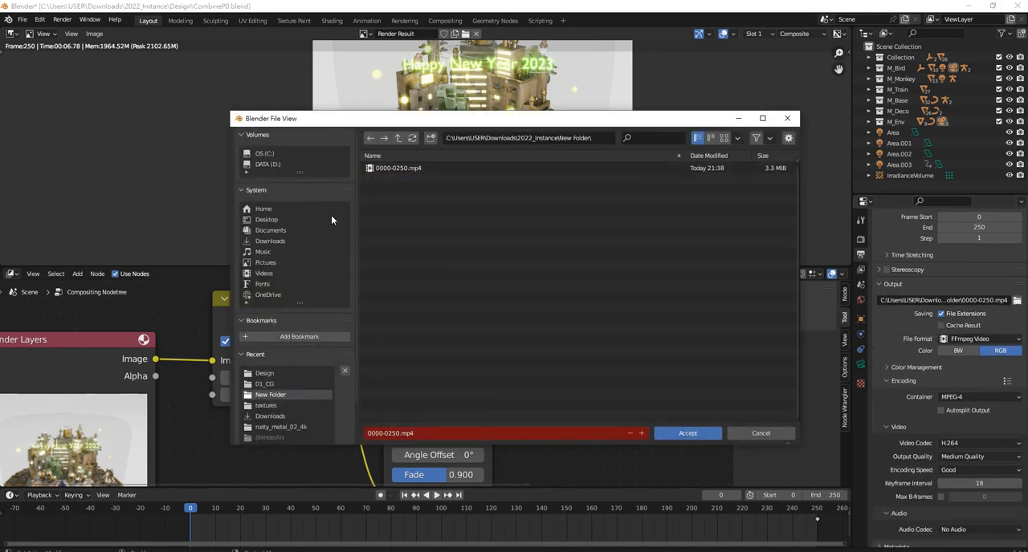
left_click(416, 433)
left_click(396, 434)
left_click(688, 433)
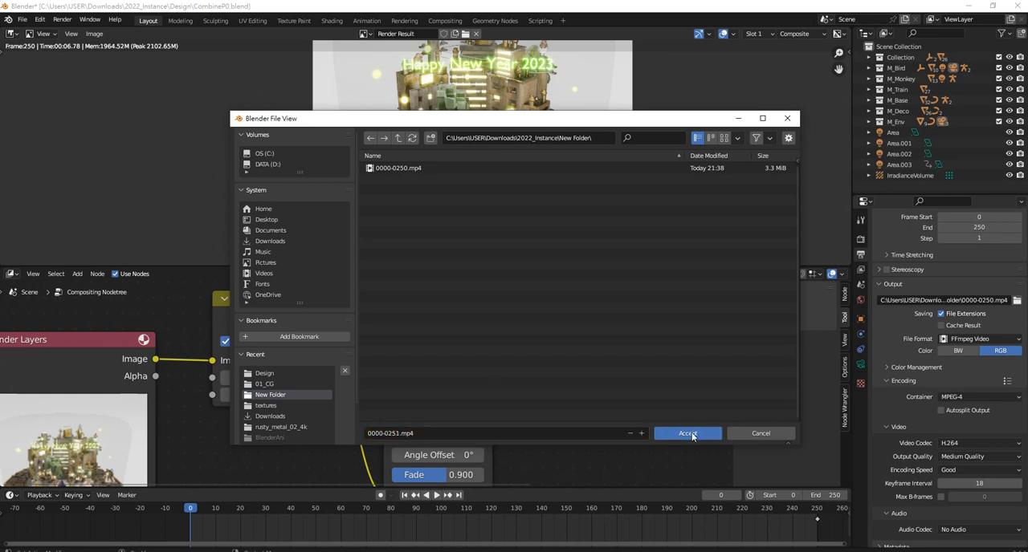
left_click(688, 434)
Set the render resolution to 2000 px in both X and Y
scroll(971, 300, "up", 2)
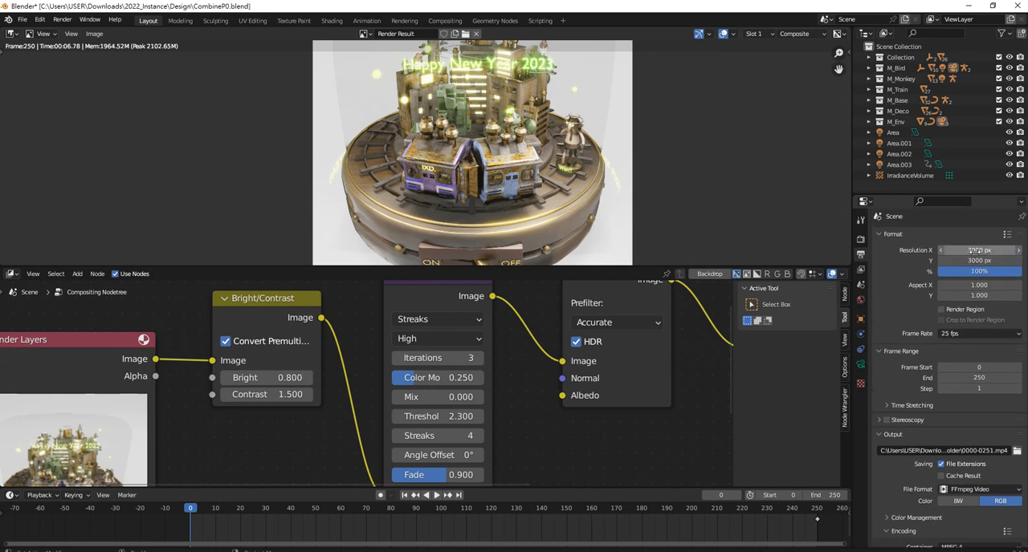
left_click(946, 250)
type("2000")
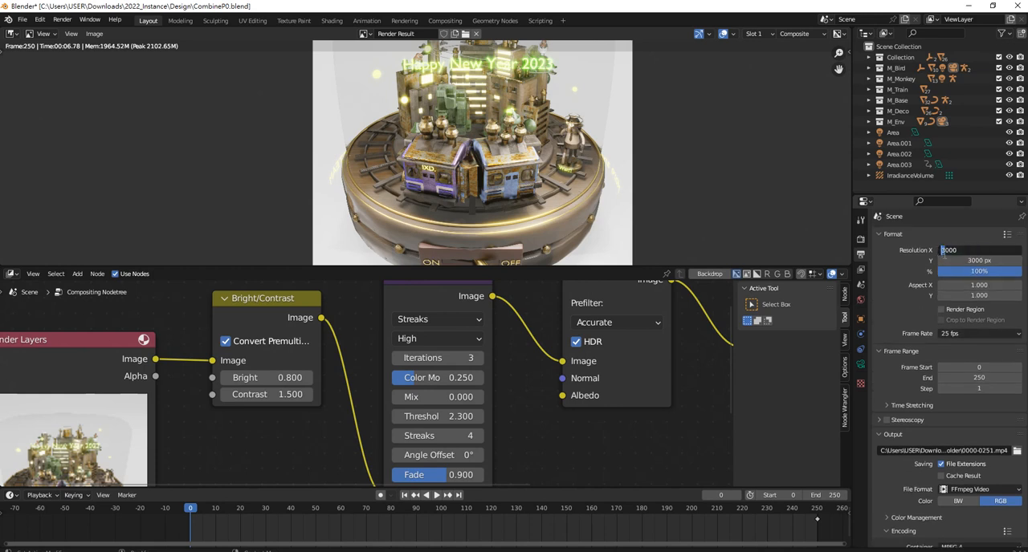
key("Return")
left_click(969, 261)
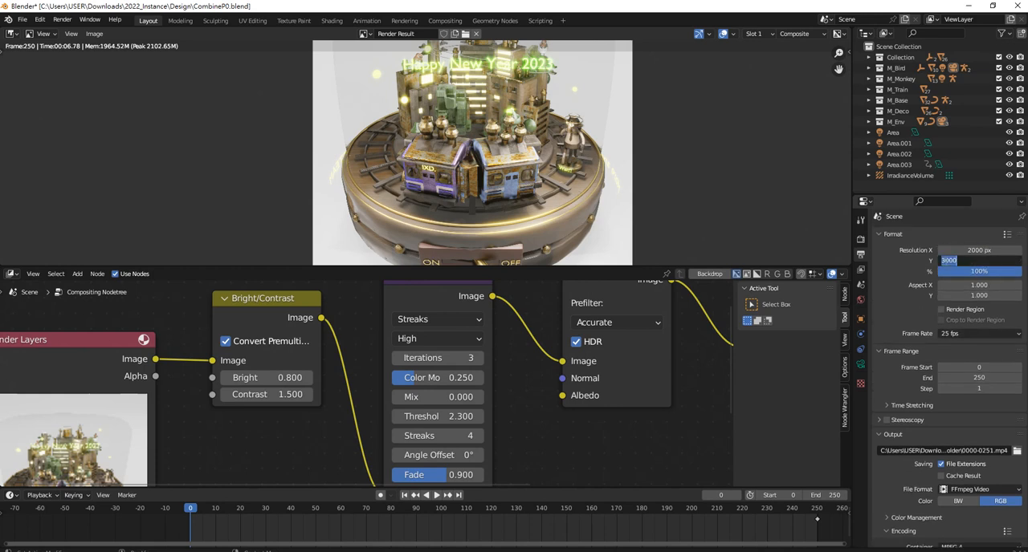
left_click_drag(947, 261, 938, 261)
type("2")
key("Return")
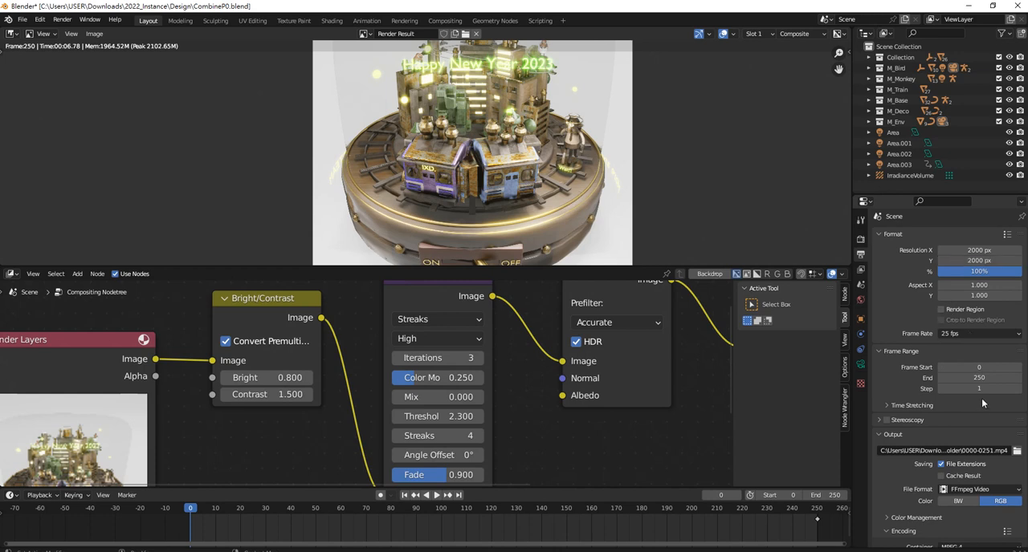
scroll(981, 398, "down", 5)
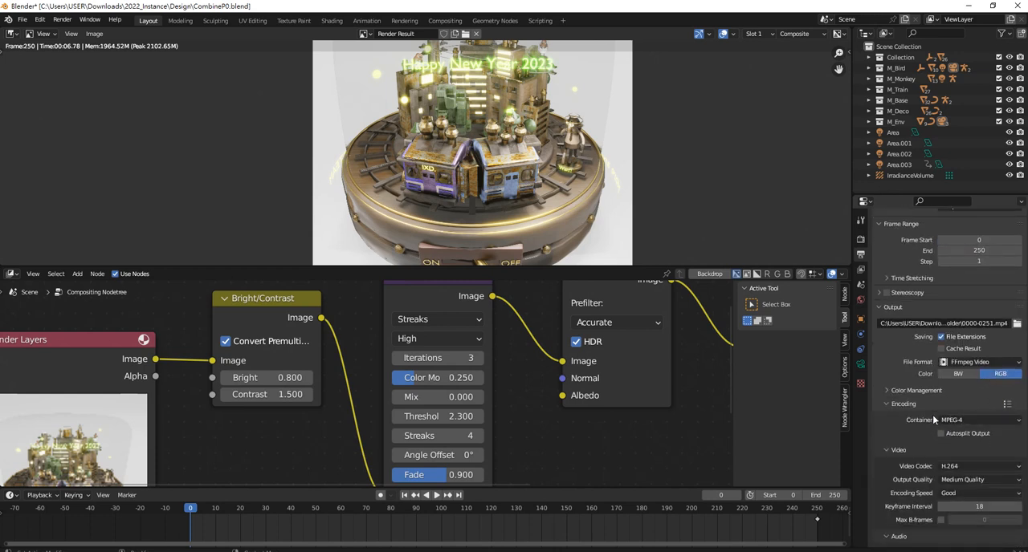
left_click(986, 363)
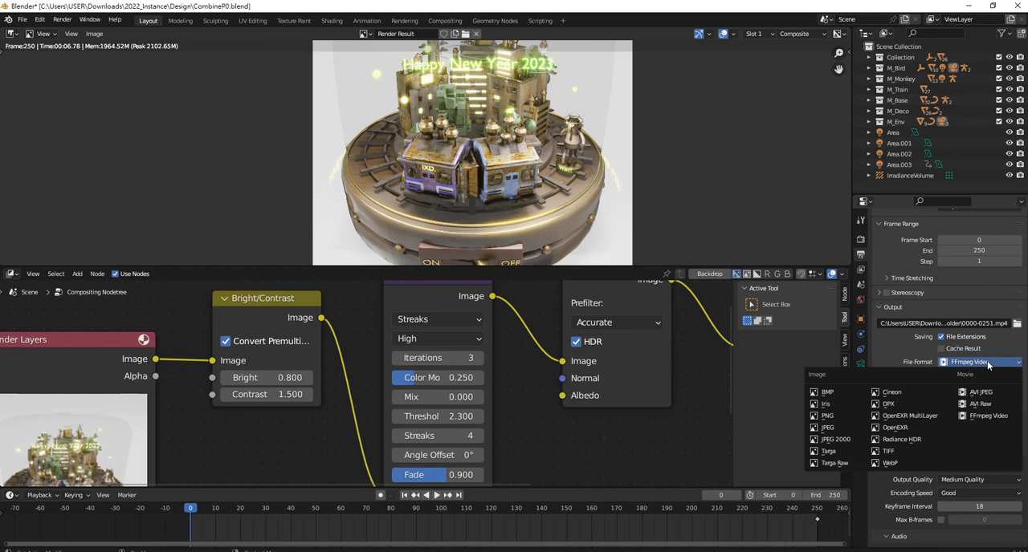
left_click(988, 365)
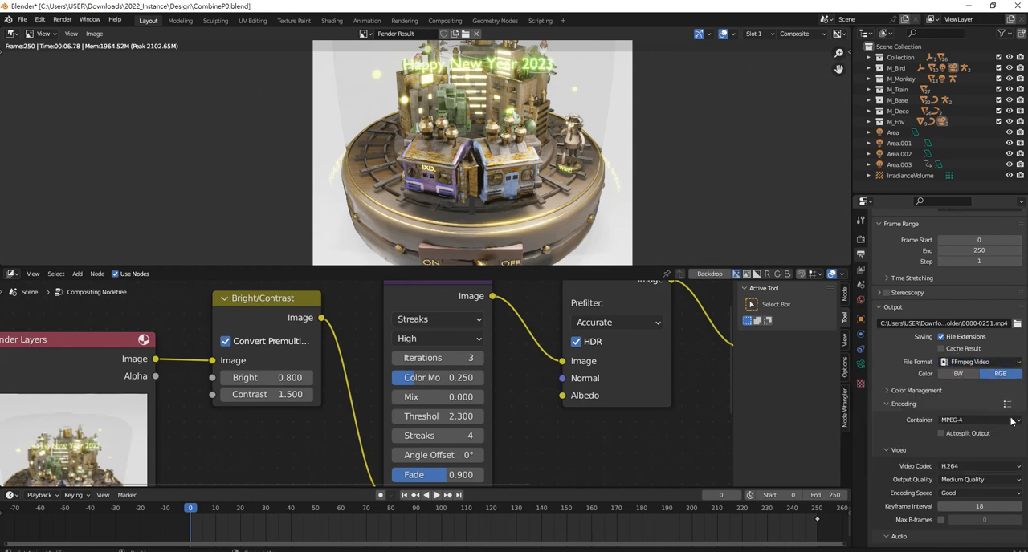
left_click(975, 418)
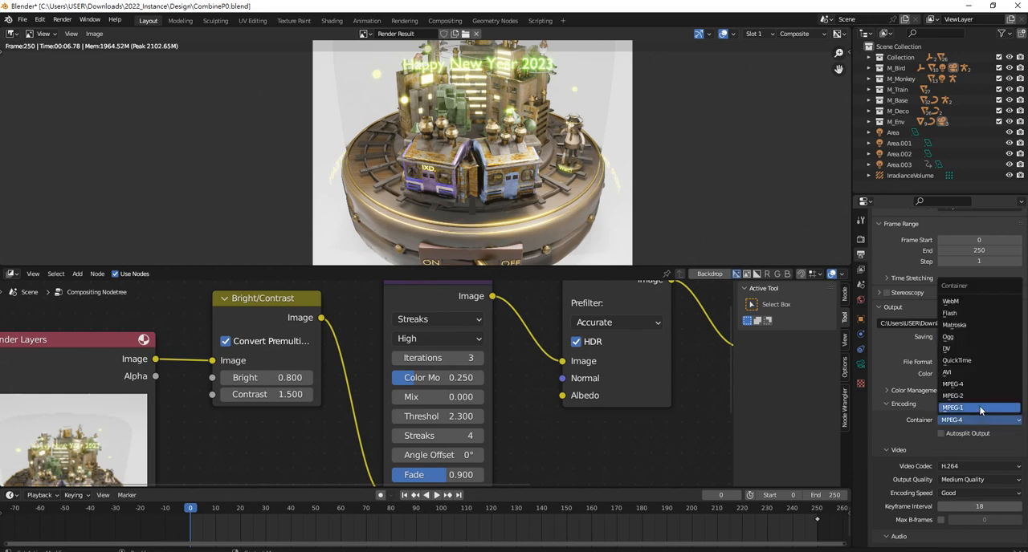
left_click(985, 420)
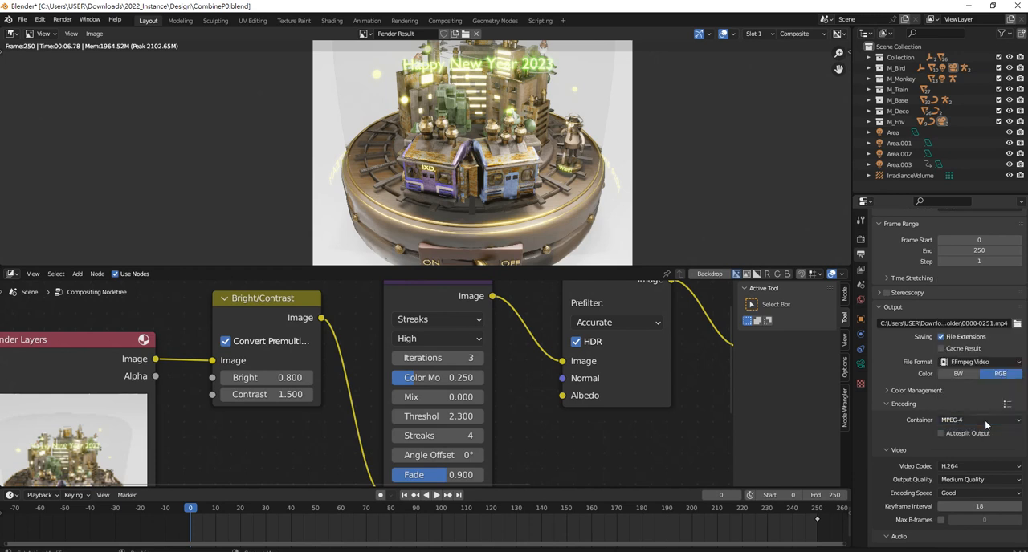
left_click(998, 364)
Set the video encoding output quality to Perceptually Lossless
scroll(983, 482, "down", 2)
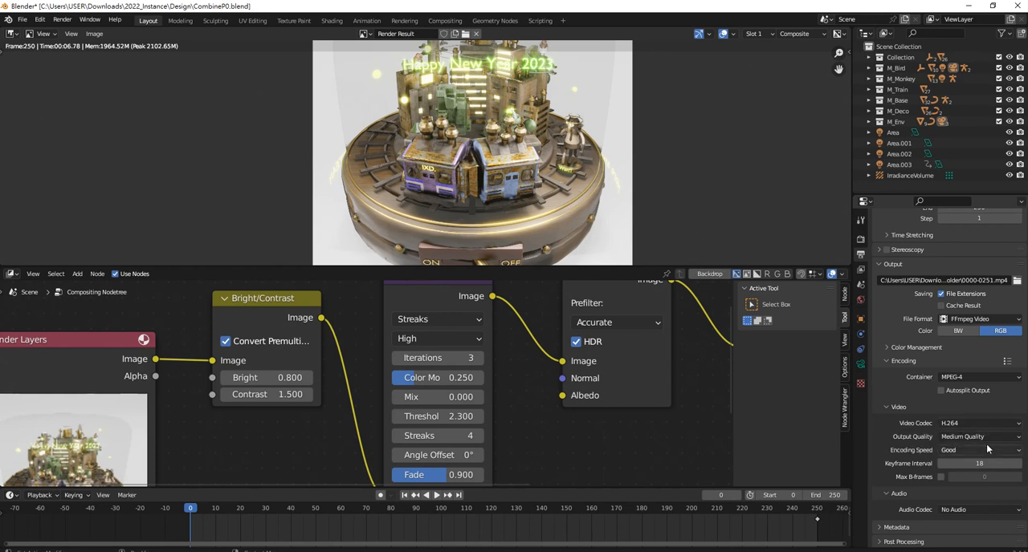
left_click(986, 436)
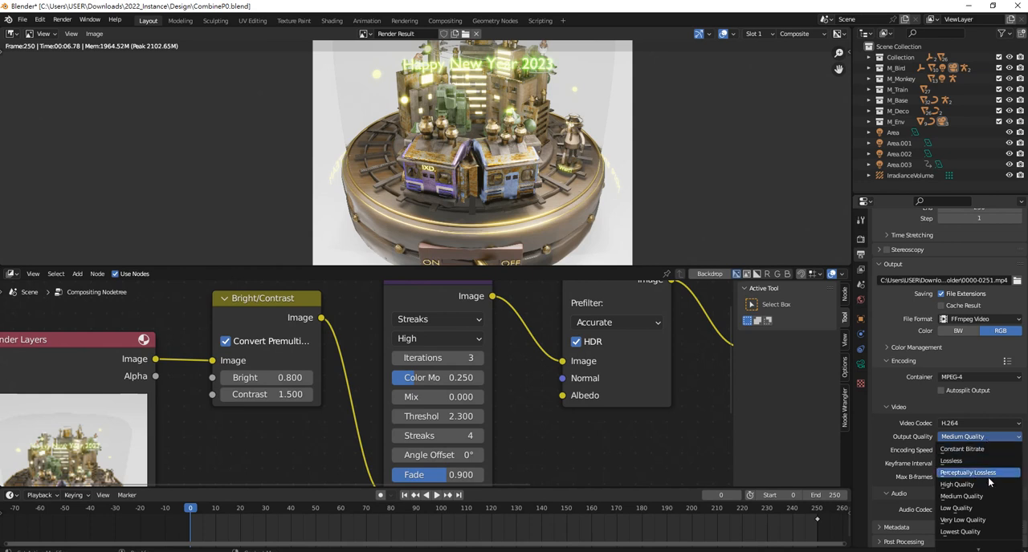
left_click(988, 475)
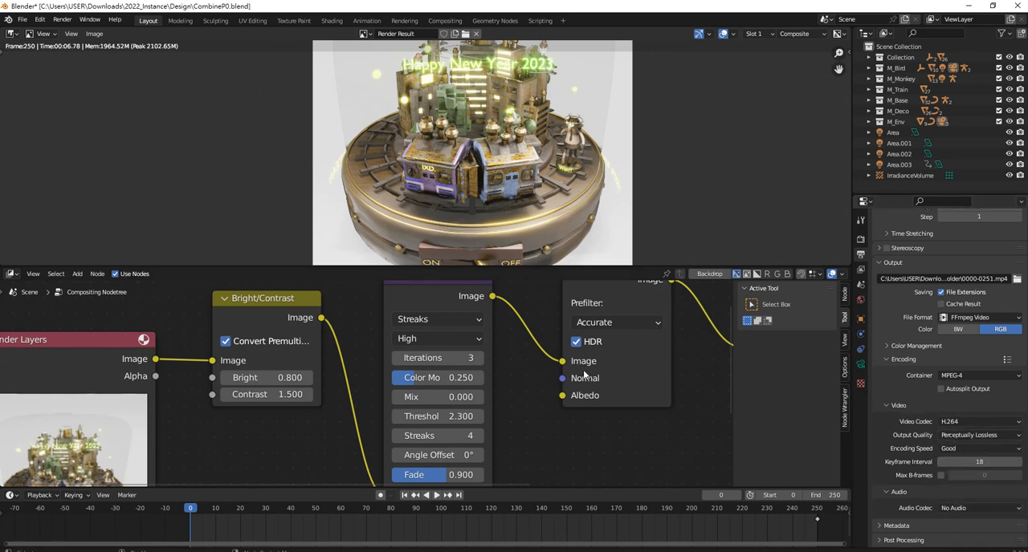
Save the Blender file and start rendering the animation
scroll(590, 371, "down", 2)
scroll(591, 364, "down", 1)
scroll(610, 352, "down", 1)
scroll(652, 330, "down", 2)
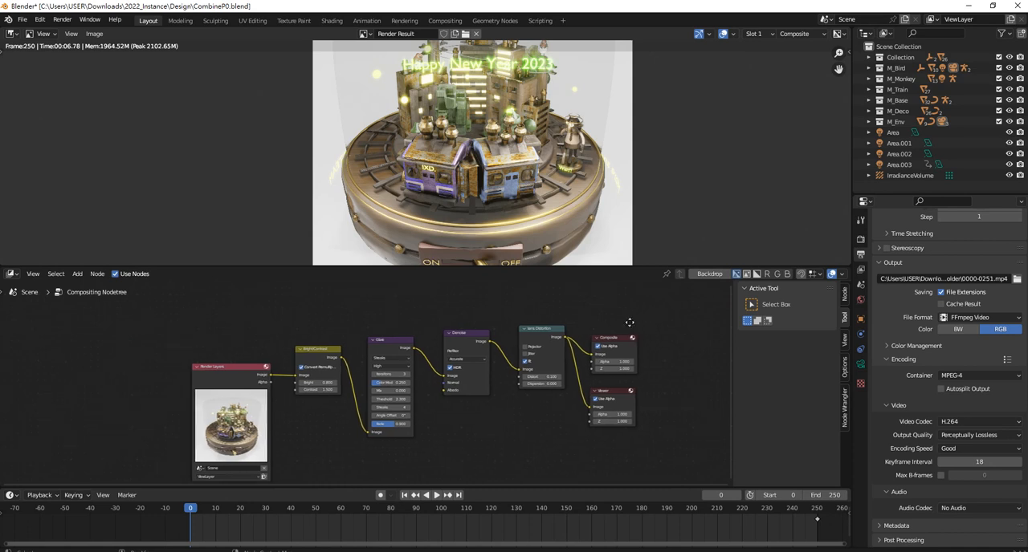
middle_click_drag(616, 325, 630, 321)
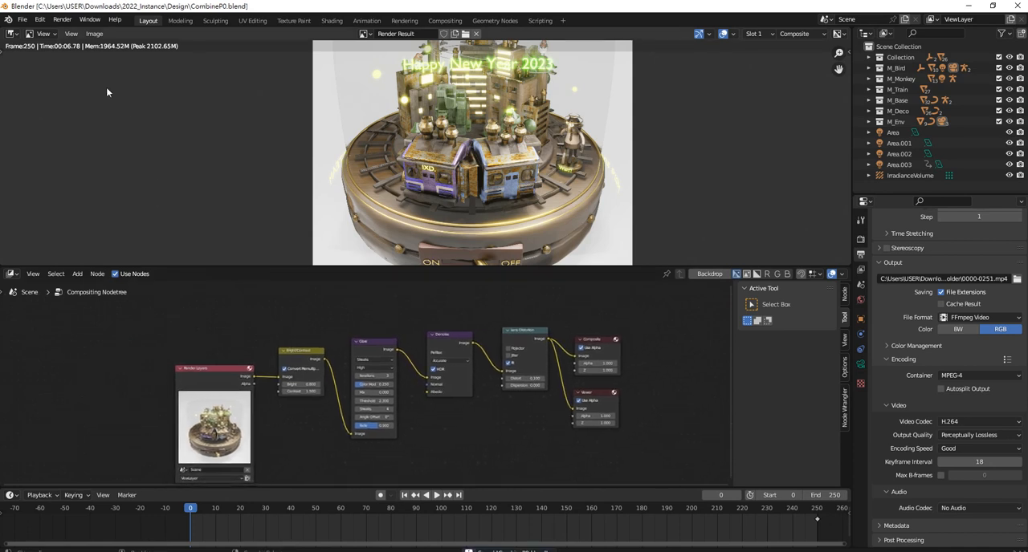
left_click(62, 20)
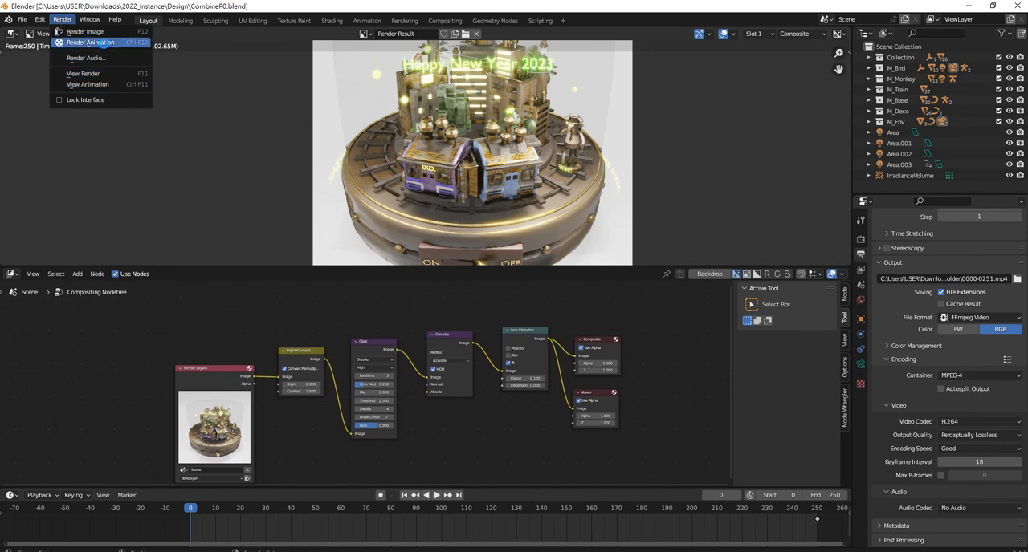
left_click(105, 44)
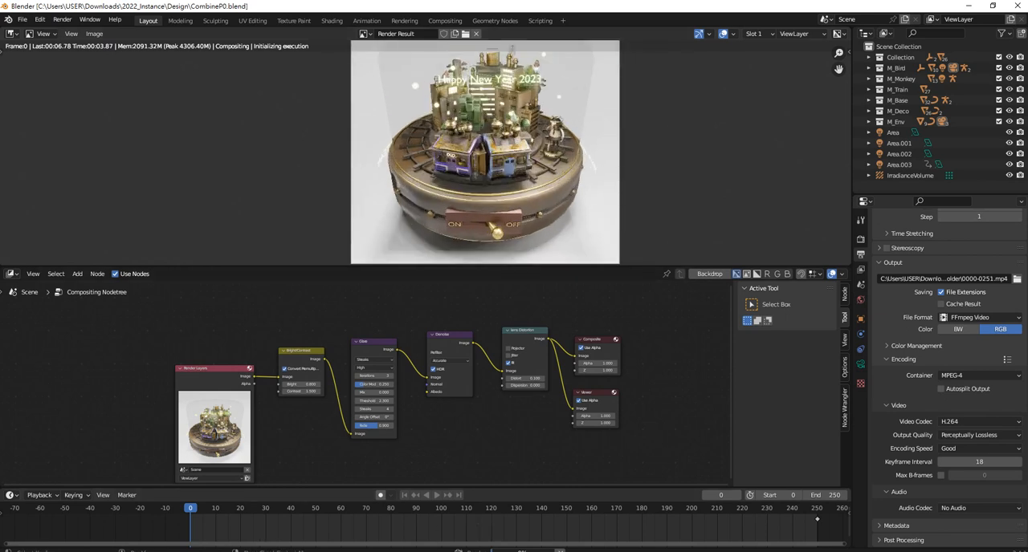
left_click(905, 551)
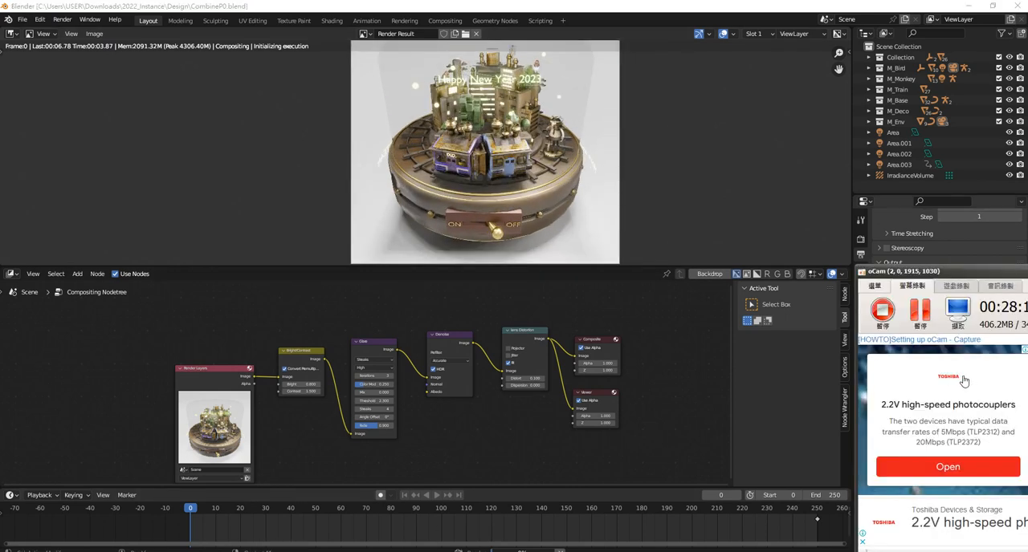
Switch to the video player, play the HappyNewYear2023S video from its beginning and set the volume to 59
left_click(915, 320)
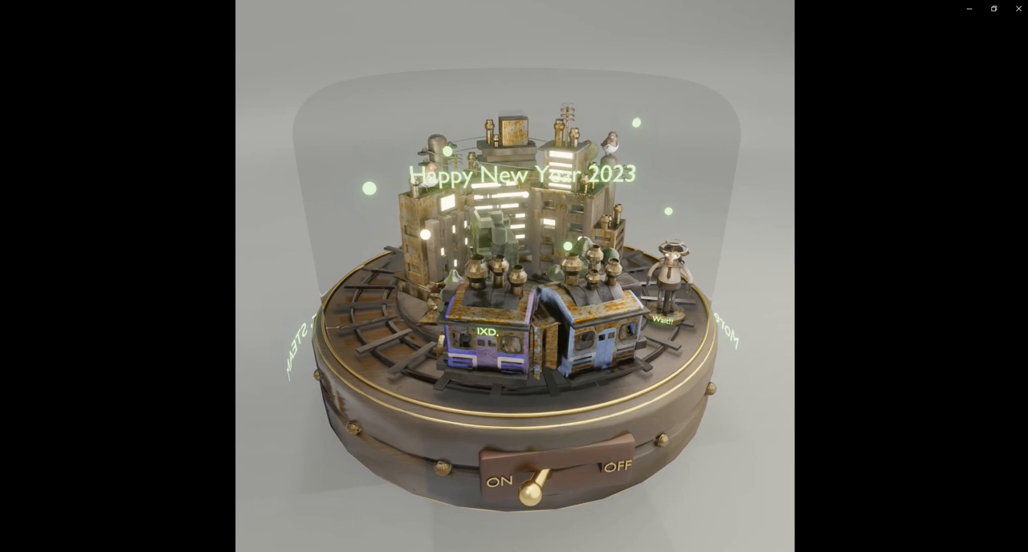
left_click(39, 508)
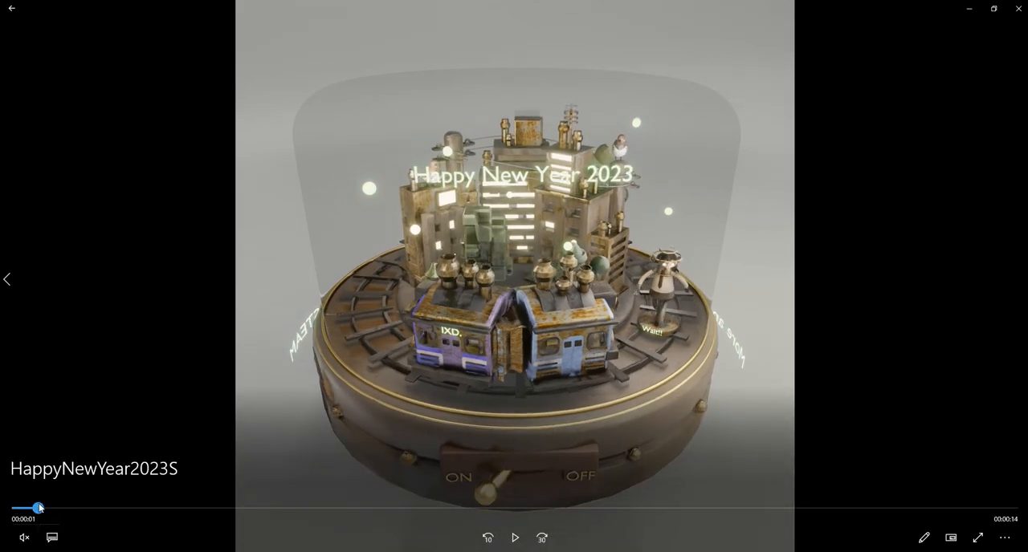
left_click_drag(39, 507, 17, 509)
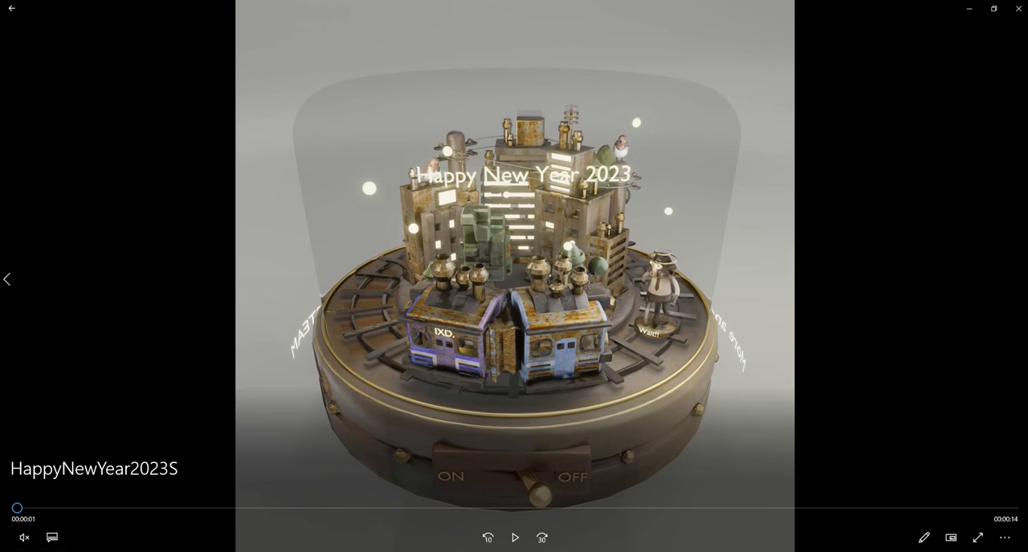
left_click(514, 538)
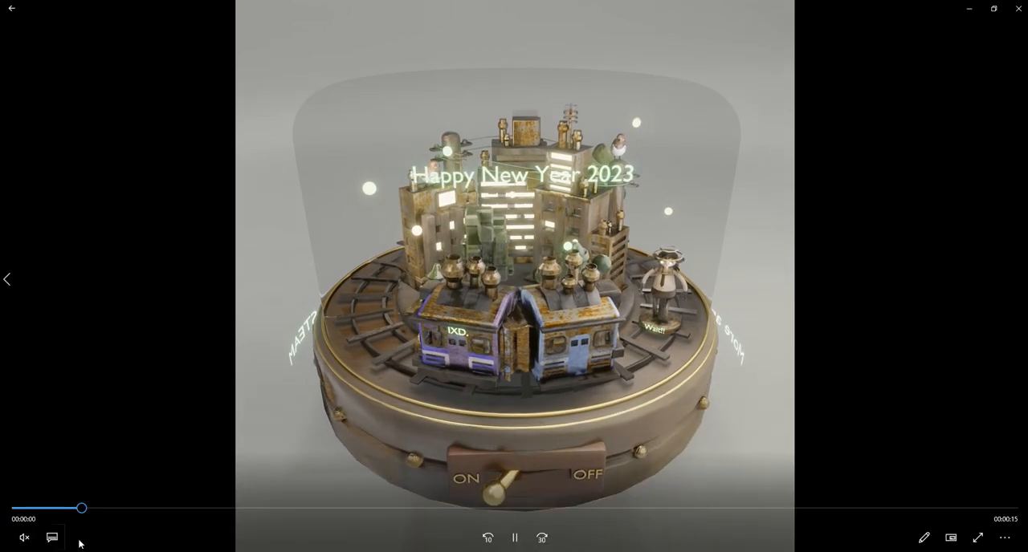
left_click(24, 538)
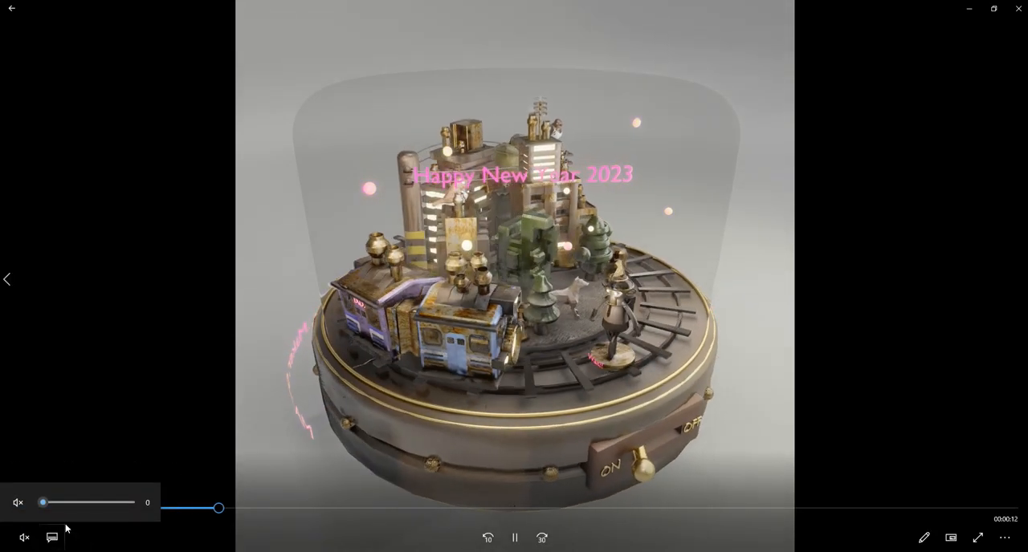
left_click_drag(42, 503, 96, 503)
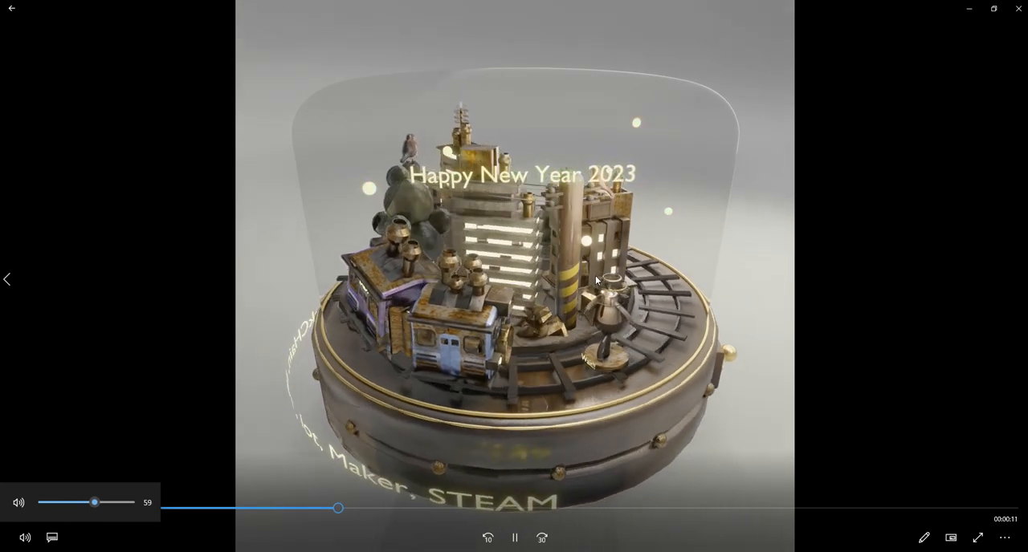